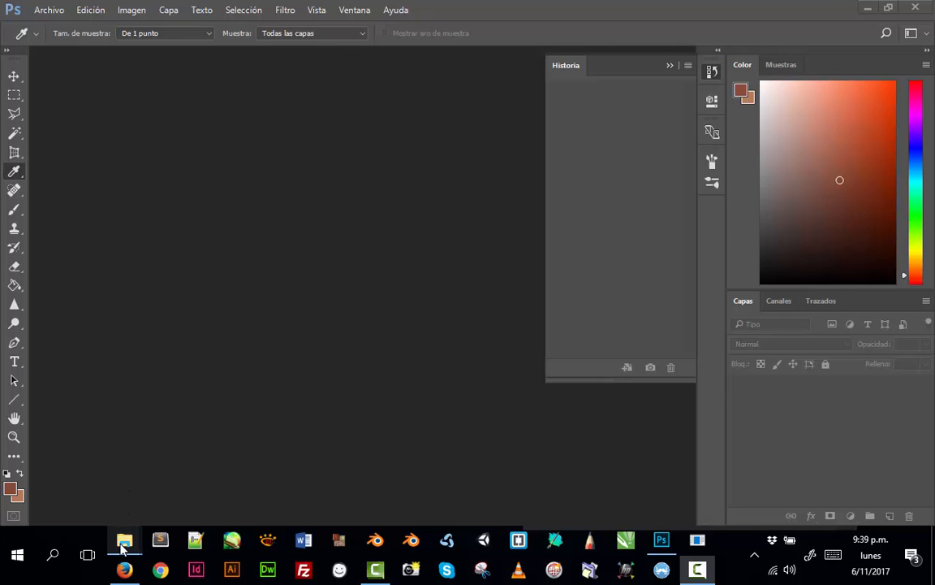
# Open 1PlaceStock.jpg from the intervencion_retratp folder as a new document.
pyautogui.moveTo(122, 548)
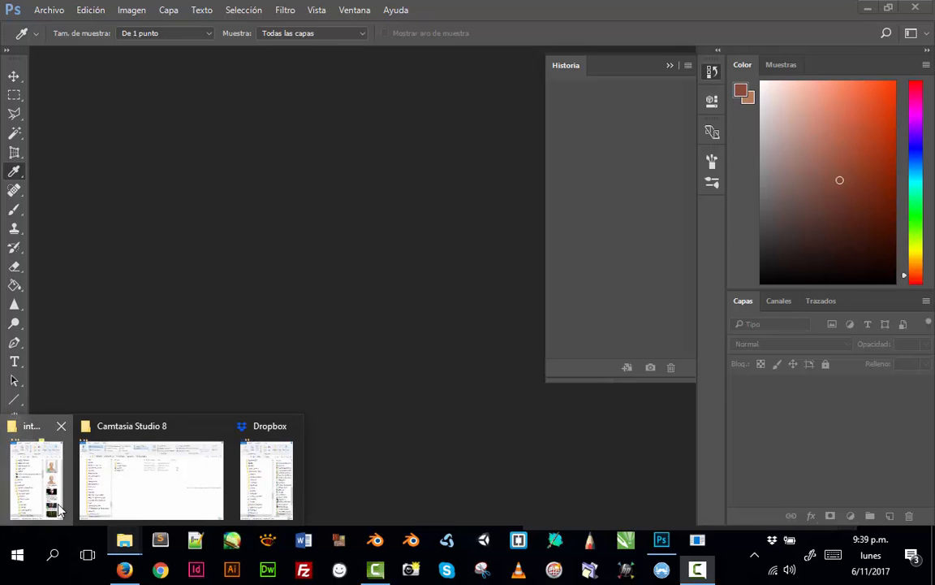
pyautogui.click(35, 479)
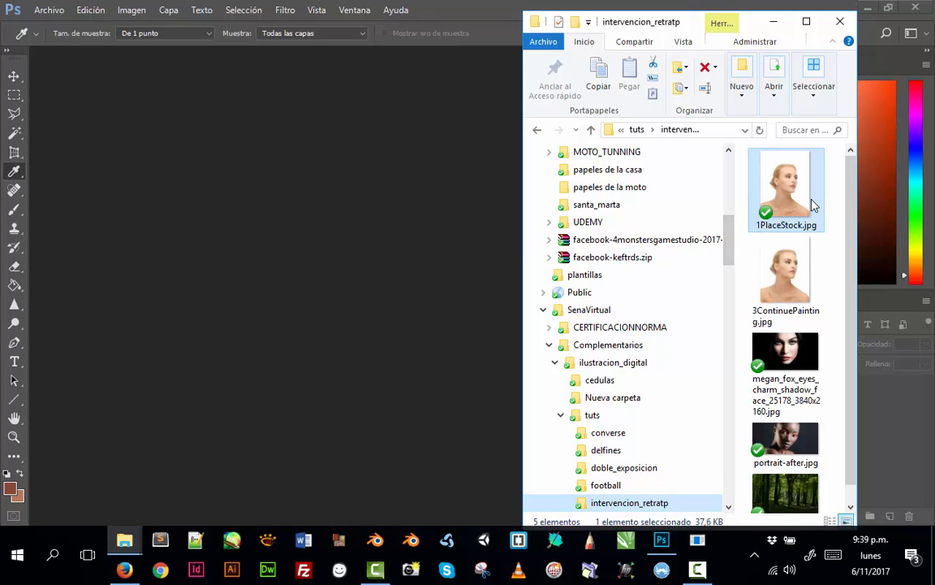
pyautogui.moveTo(802, 218); pyautogui.dragTo(321, 319)
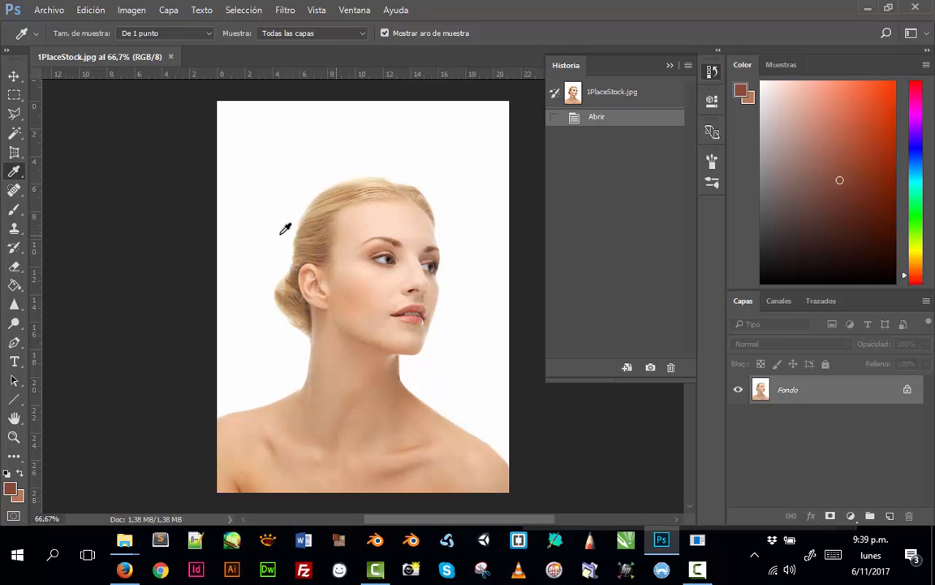
# Save the portrait as 1PlaceStock.psd in Photoshop format in the intervencion_retratp folder.
pyautogui.press('z')
pyautogui.moveTo(310, 237); pyautogui.dragTo(317, 259)
pyautogui.press('space')
pyautogui.click(61, 11)
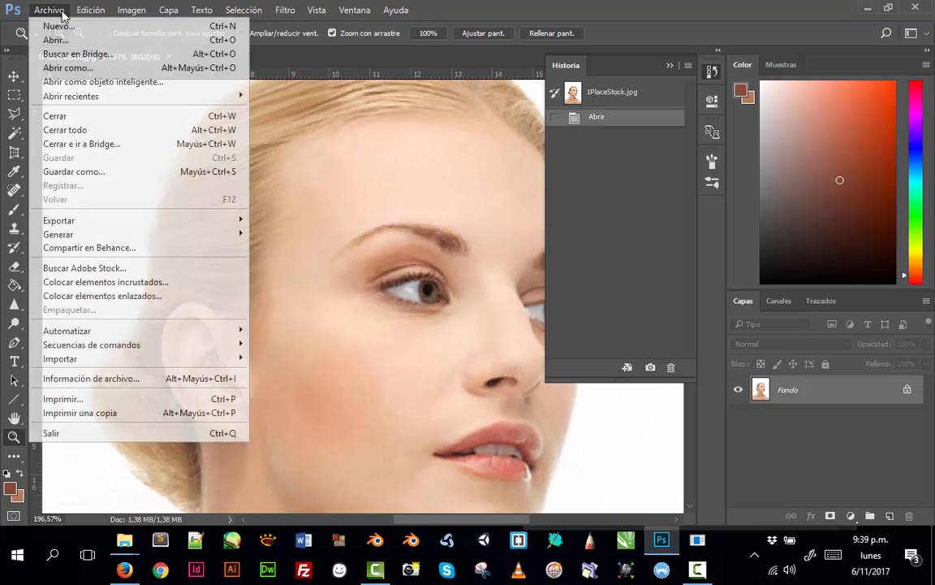
pyautogui.click(71, 172)
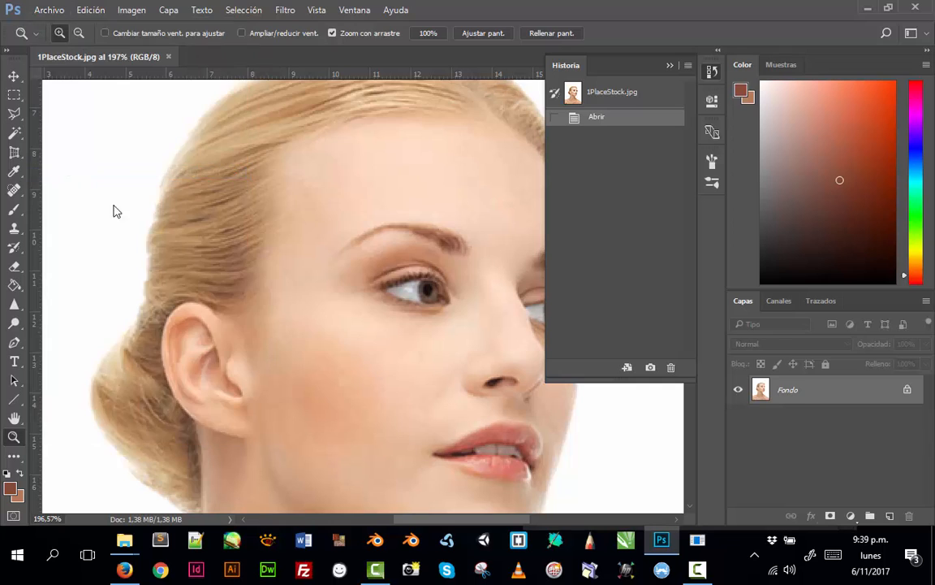
pyautogui.click(252, 297)
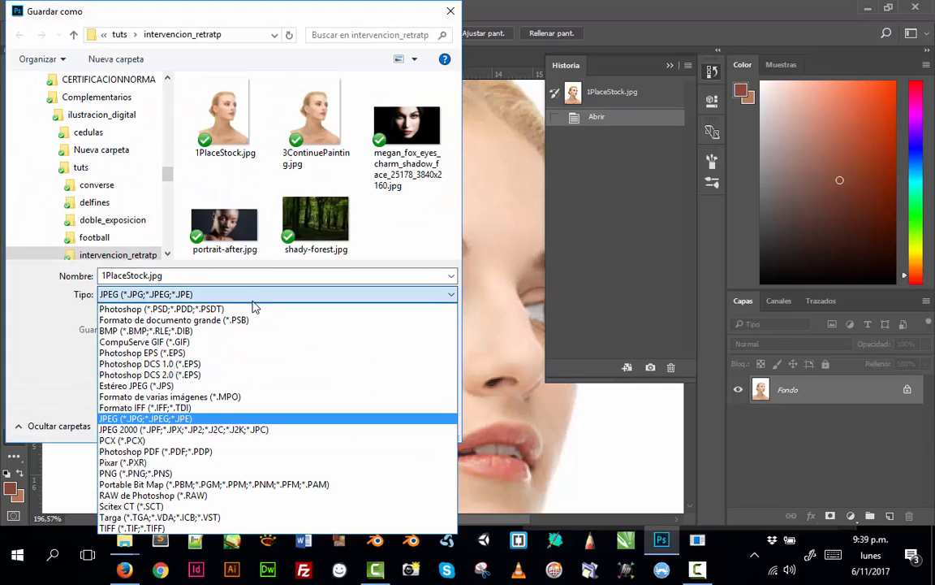
pyautogui.click(253, 305)
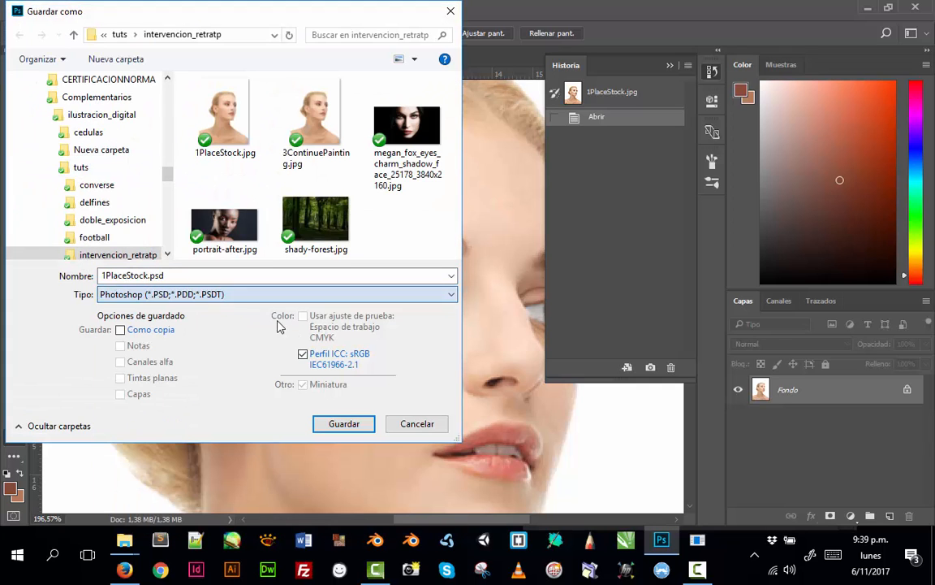
pyautogui.click(359, 427)
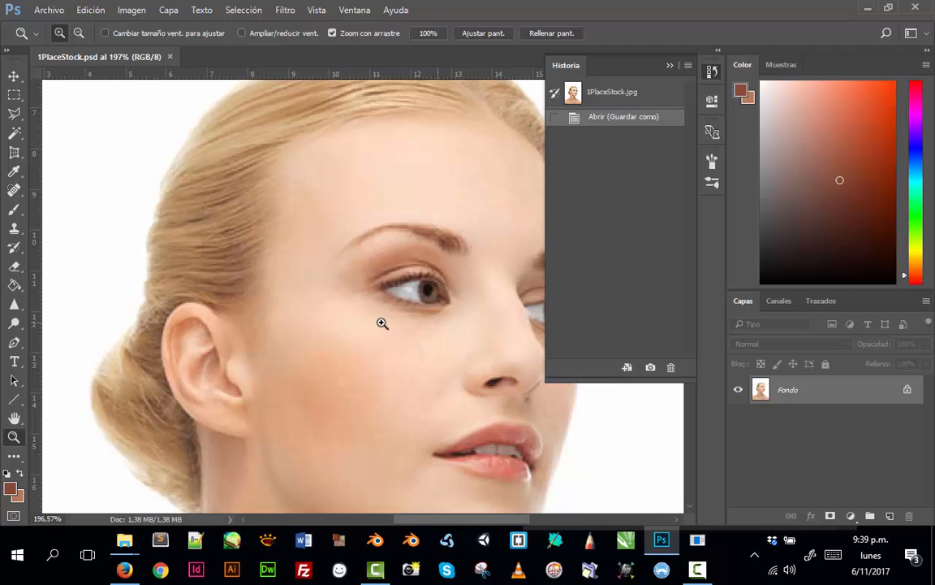
# Add a new empty layer above the Fondo layer for painting over the eyes and brows.
pyautogui.moveTo(422, 287); pyautogui.dragTo(347, 311)
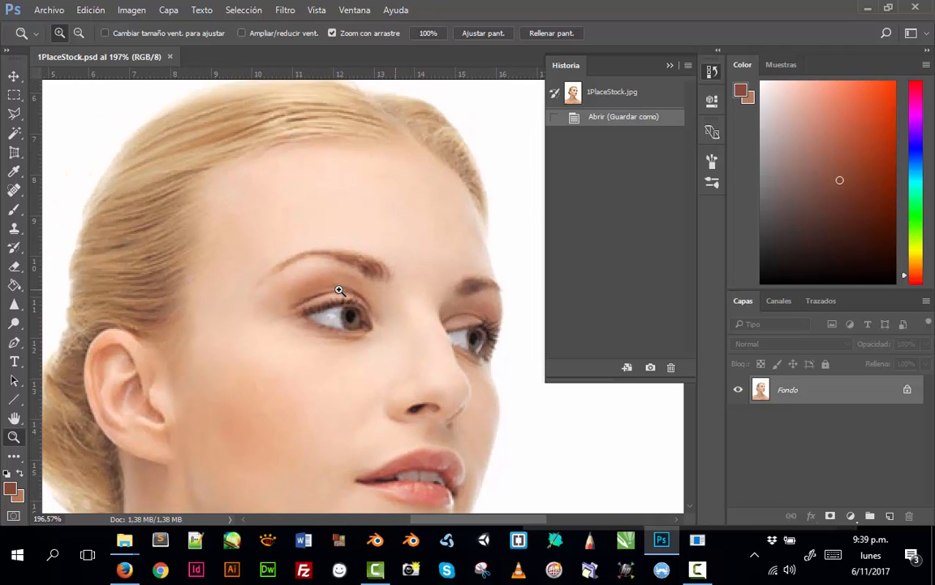
pyautogui.moveTo(361, 292); pyautogui.dragTo(398, 329)
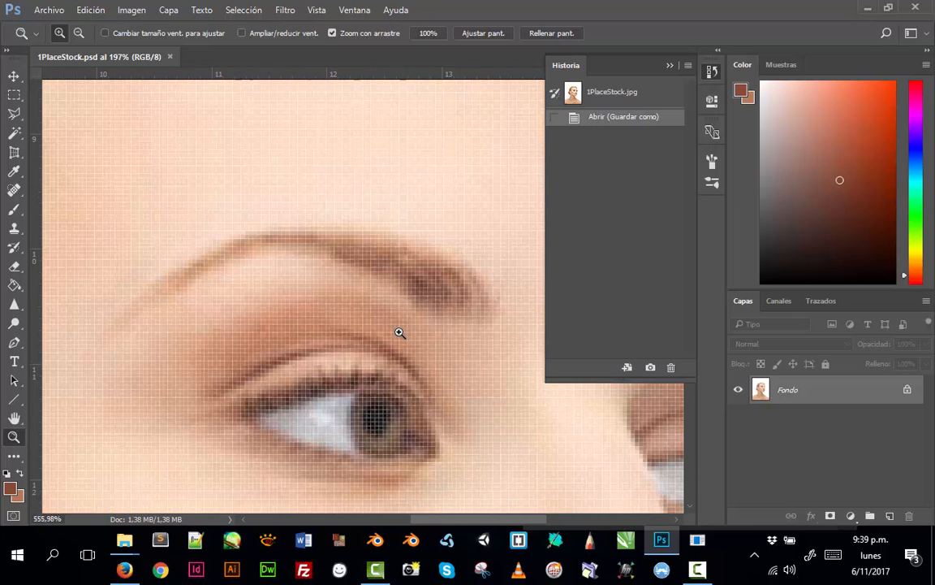
pyautogui.moveTo(475, 366); pyautogui.dragTo(406, 349)
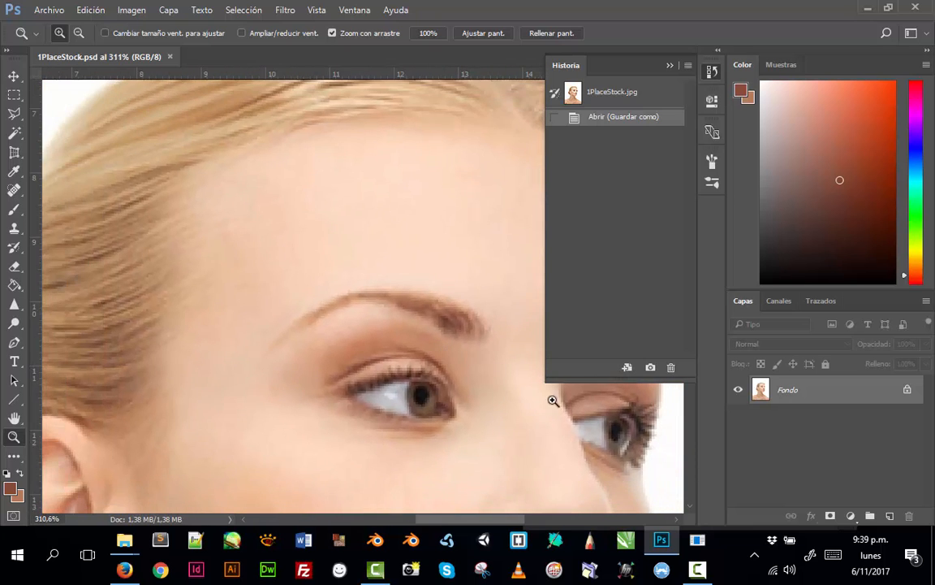
pyautogui.moveTo(533, 428); pyautogui.dragTo(440, 417)
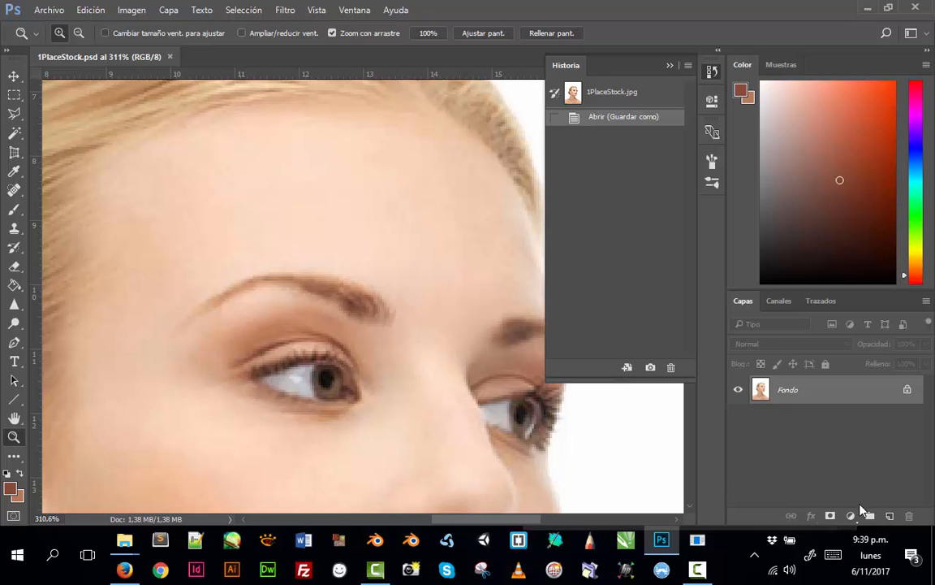
pyautogui.click(890, 516)
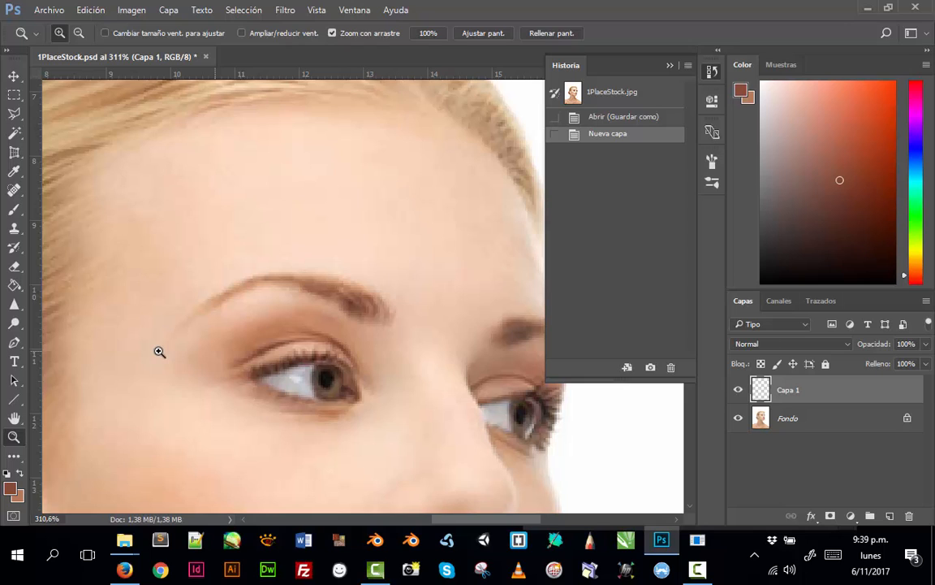
# Sample the brown at the inner end of the nearer eyebrow and paint a first brush stroke there on Capa 1.
pyautogui.press('i')
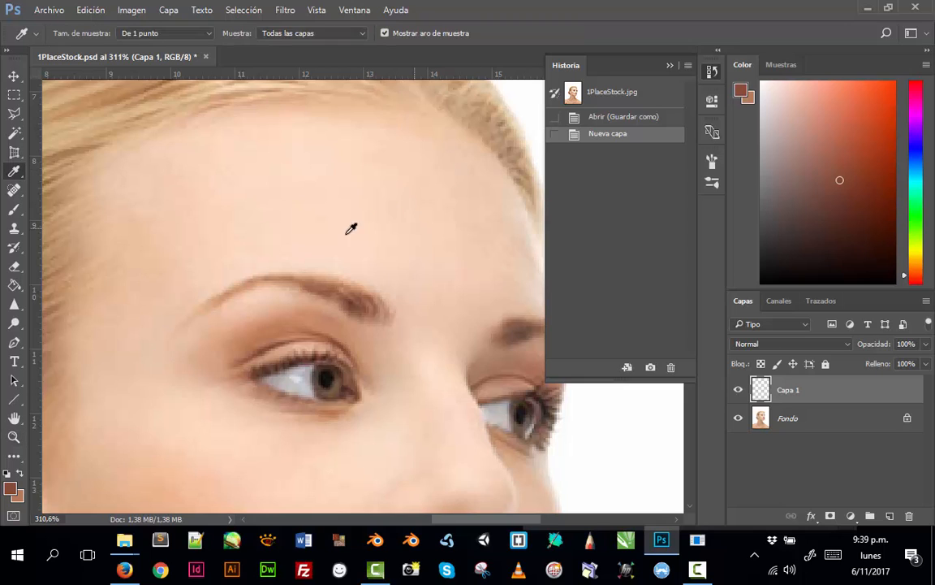
pyautogui.click(372, 297)
pyautogui.press('z')
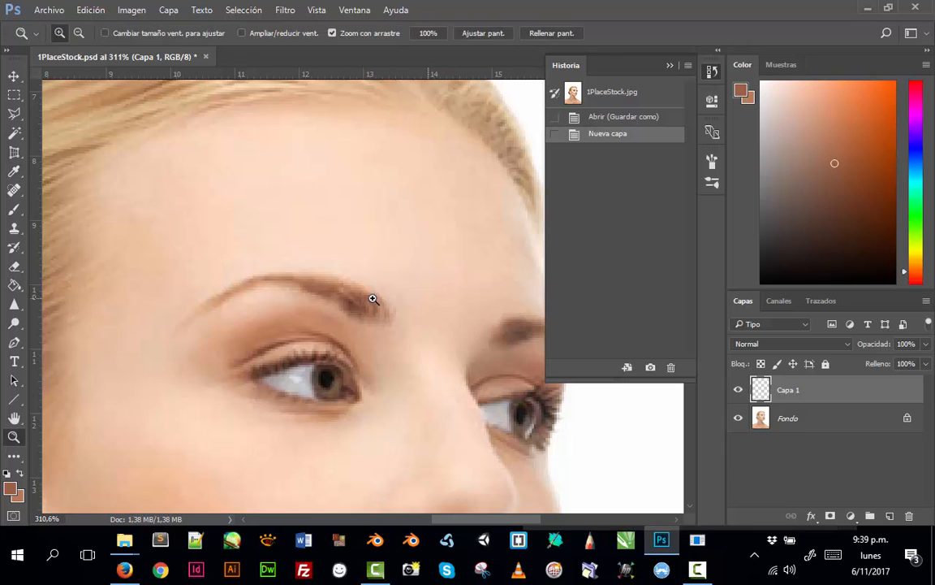
pyautogui.press('b')
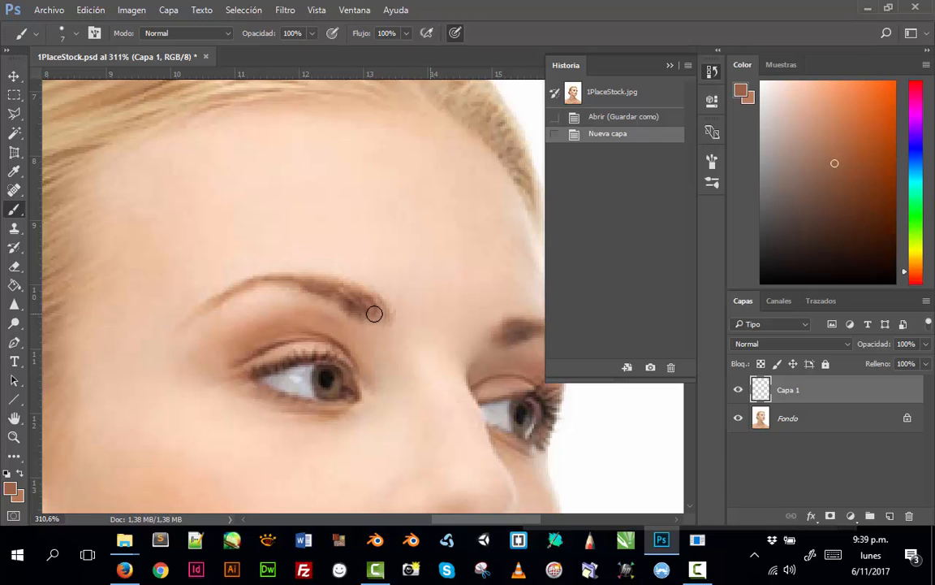
pyautogui.moveTo(373, 315); pyautogui.dragTo(352, 289)
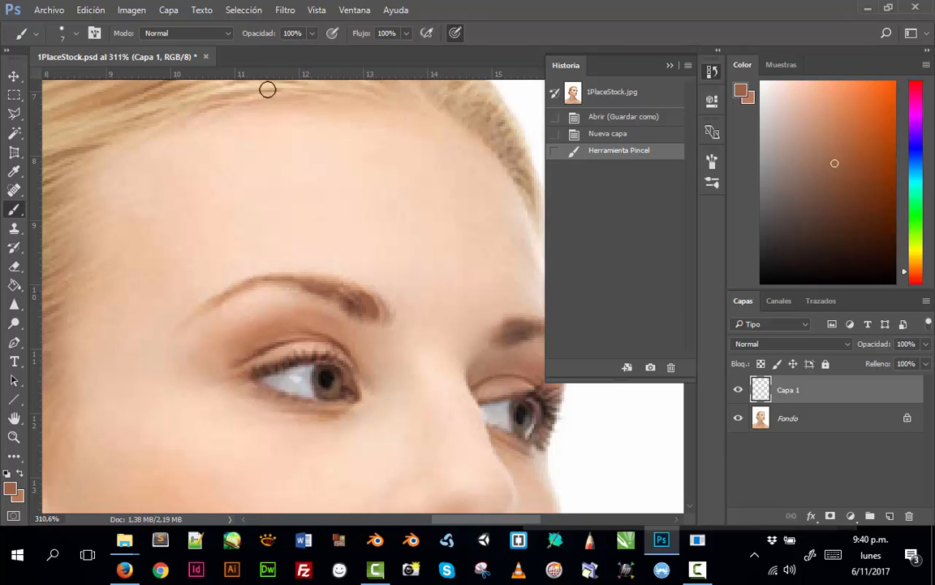
# Paint more short brown strokes along the inner part of the nearer eyebrow on Capa 1.
pyautogui.press('i')
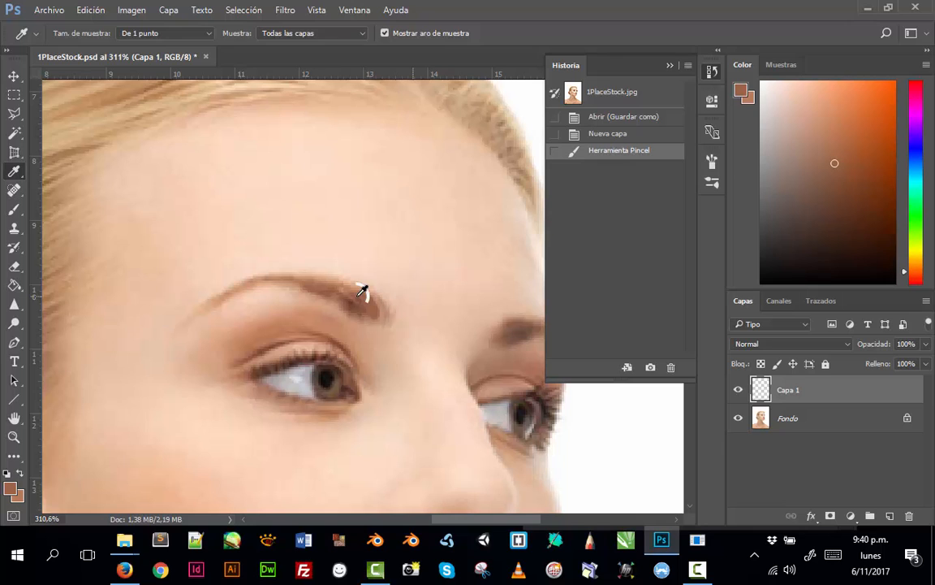
pyautogui.rightClick(357, 298)
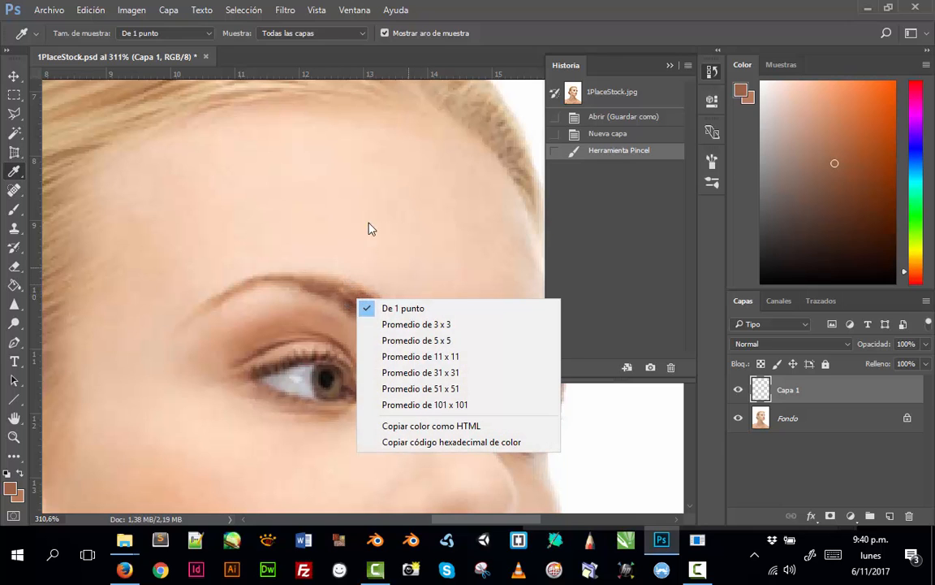
pyautogui.click(496, 18)
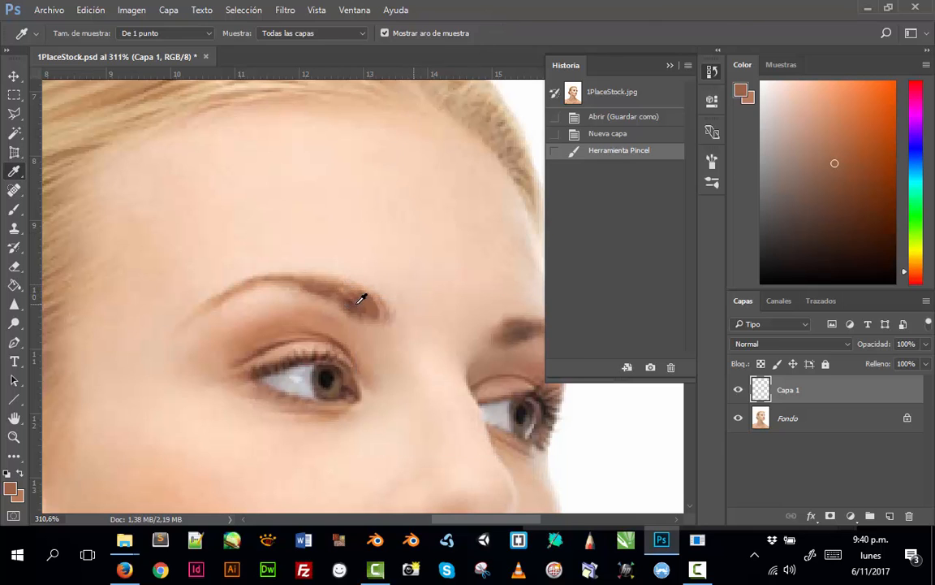
pyautogui.press('b')
pyautogui.click(355, 293)
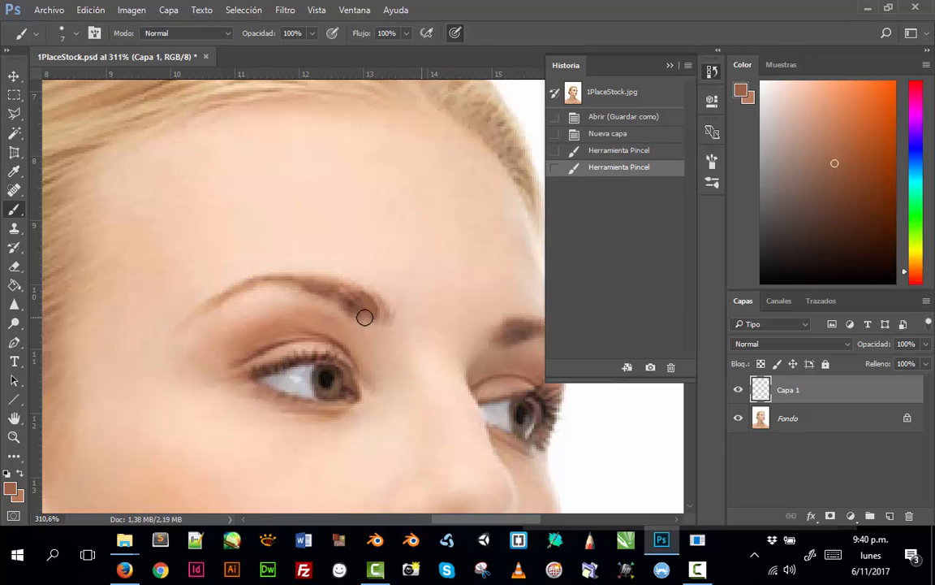
pyautogui.click(349, 293)
pyautogui.click(328, 278)
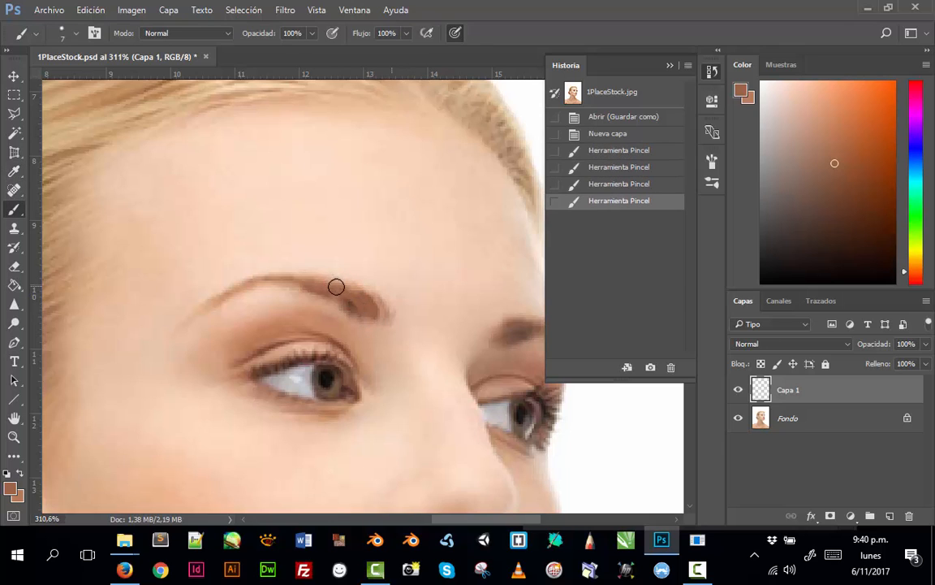
# Resample darker and medium browns from the nearer eyebrow and paint its middle section with matching strokes.
pyautogui.press('i')
pyautogui.click(351, 276)
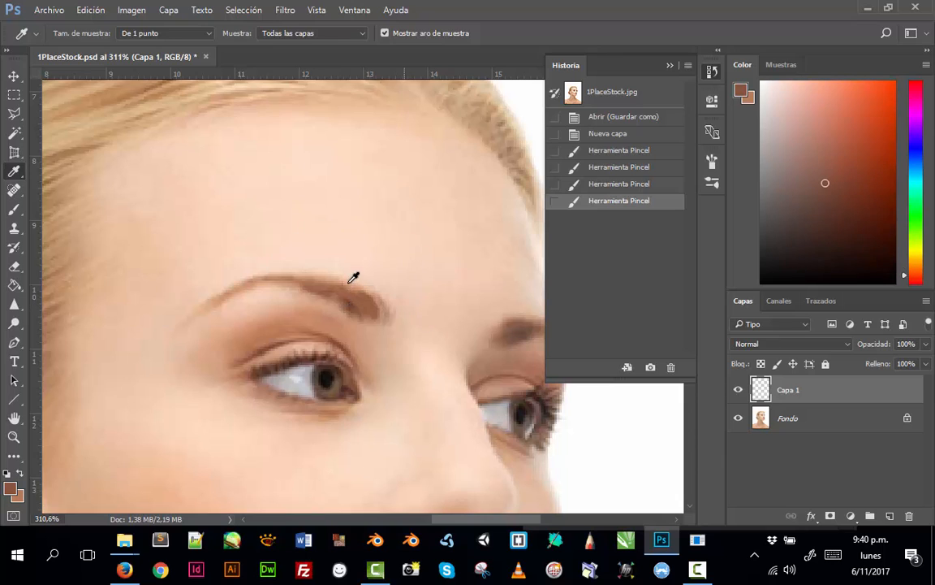
pyautogui.press('b')
pyautogui.click(327, 289)
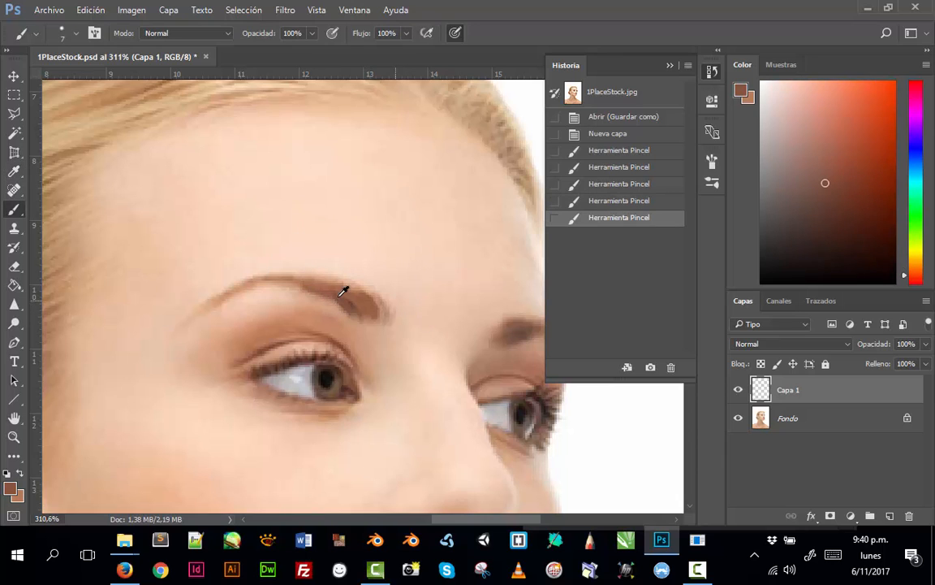
pyautogui.press('i')
pyautogui.click(324, 285)
pyautogui.press('b')
pyautogui.click(294, 275)
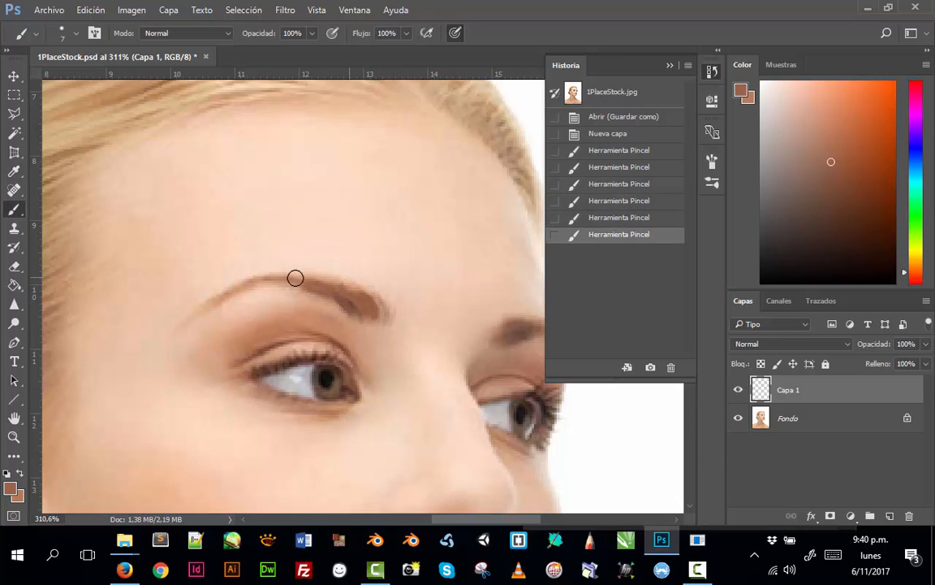
# Sample lighter browns near the arch of the nearer eyebrow and paint strokes over the arch.
pyautogui.press('i')
pyautogui.click(321, 278)
pyautogui.press('b')
pyautogui.click(272, 274)
pyautogui.press('i')
pyautogui.click(278, 276)
pyautogui.press('b')
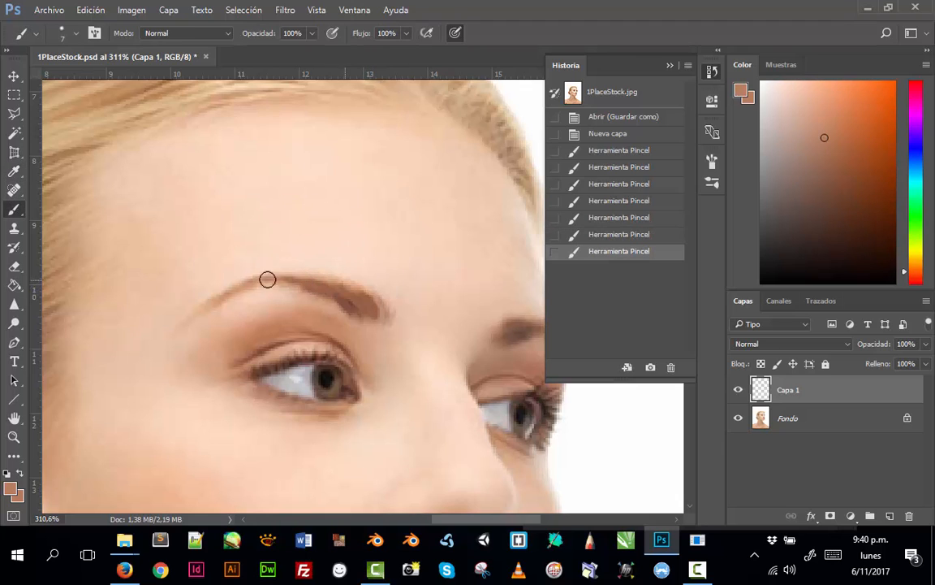
pyautogui.click(260, 278)
# Paint the thin outer tail of the nearer eyebrow with progressively lighter tones sampled along it.
pyautogui.press('i')
pyautogui.click(260, 274)
pyautogui.press('b')
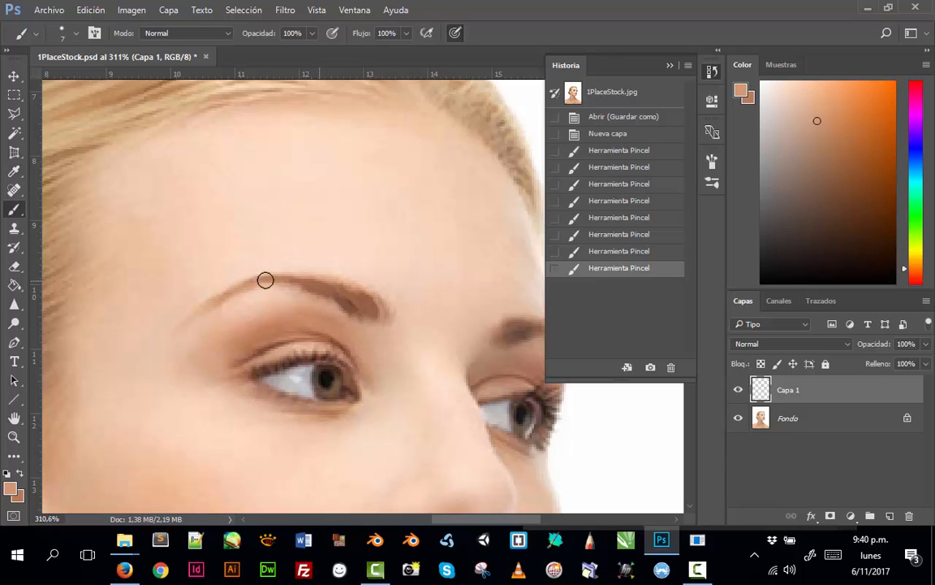
pyautogui.click(225, 290)
pyautogui.press('i')
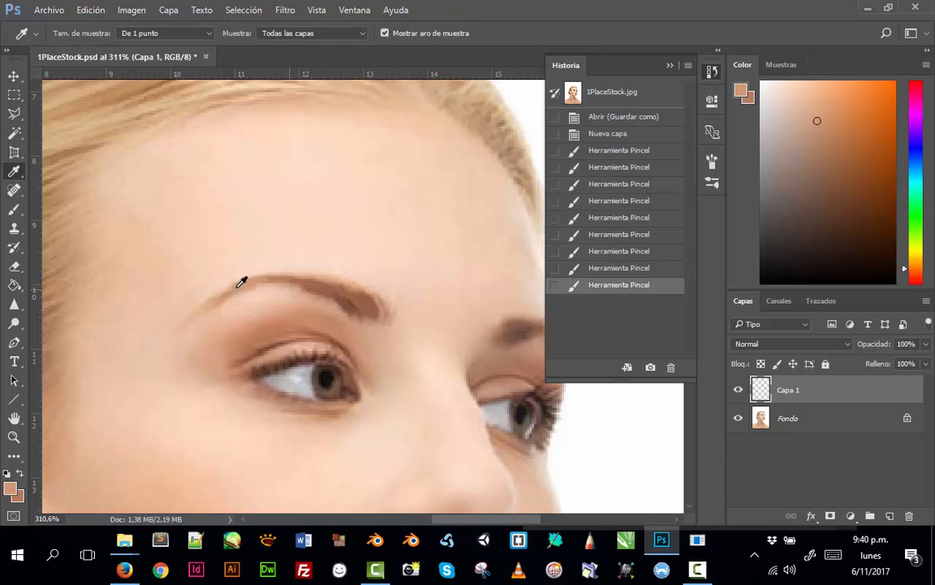
pyautogui.press('b')
pyautogui.moveTo(246, 284); pyautogui.dragTo(191, 312)
pyautogui.press('i')
pyautogui.click(211, 294)
pyautogui.press('b')
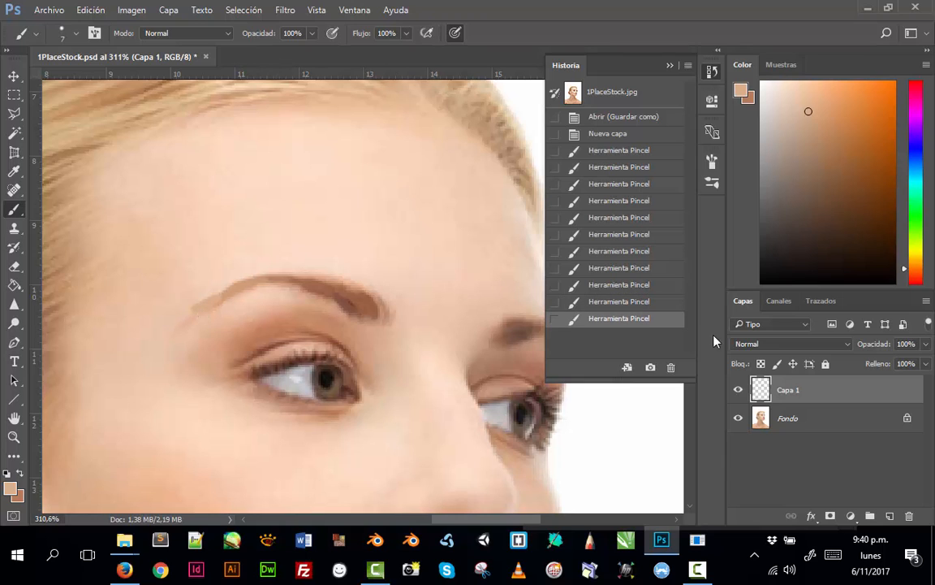
# Add a new layer directly above Fondo, beneath Capa 1, and make the foreground colour white (ffffff).
pyautogui.click(820, 420)
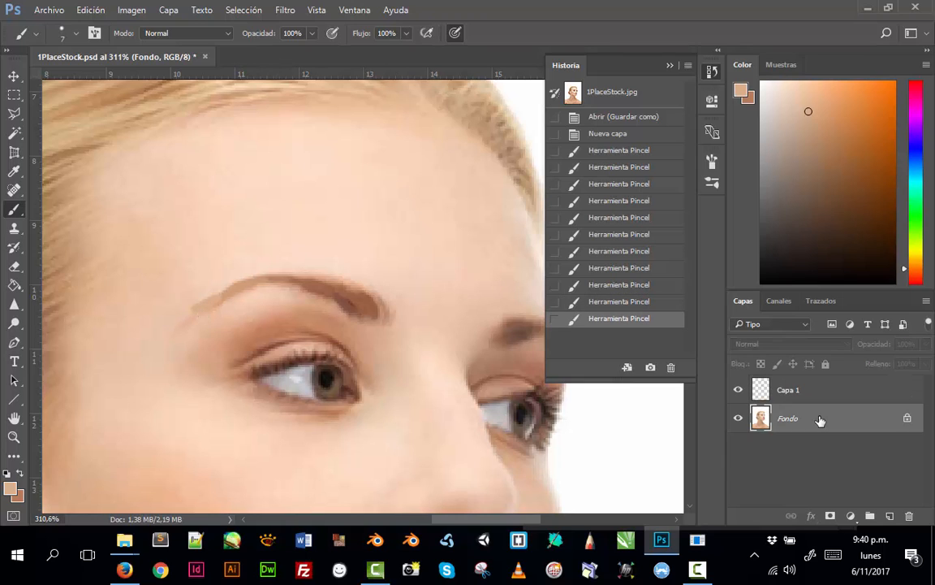
pyautogui.hotkey('ctrl', 'shift', 'alt', 'n')
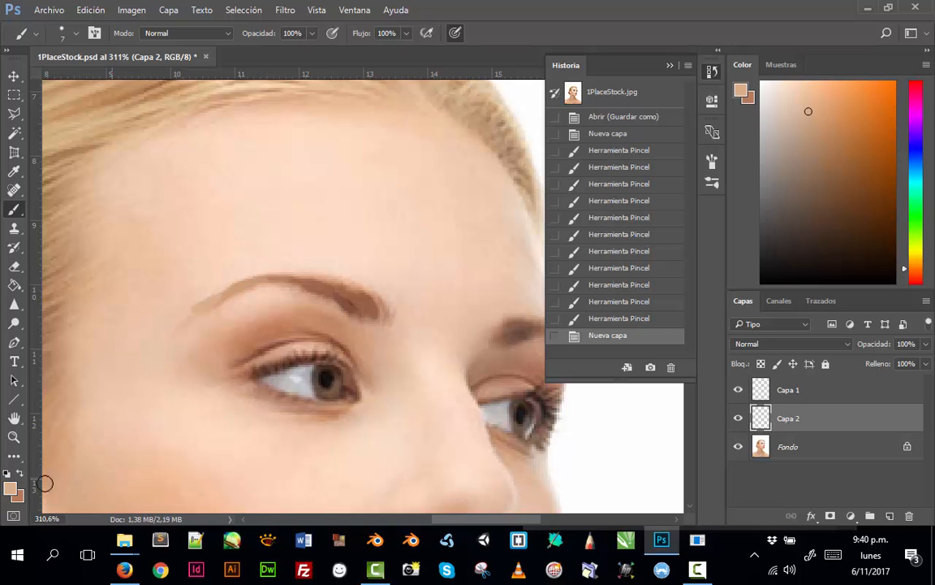
pyautogui.click(20, 474)
pyautogui.click(10, 487)
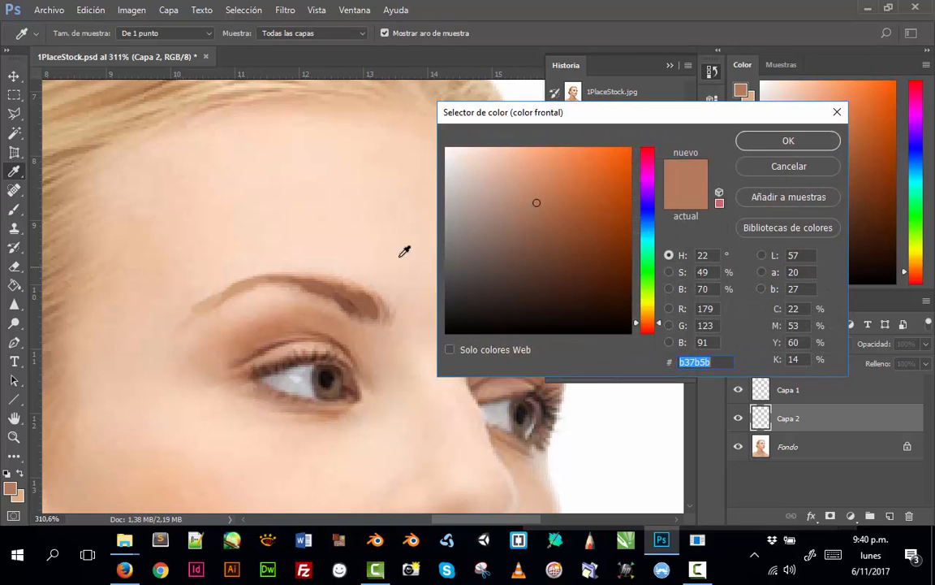
pyautogui.write('ffffff')
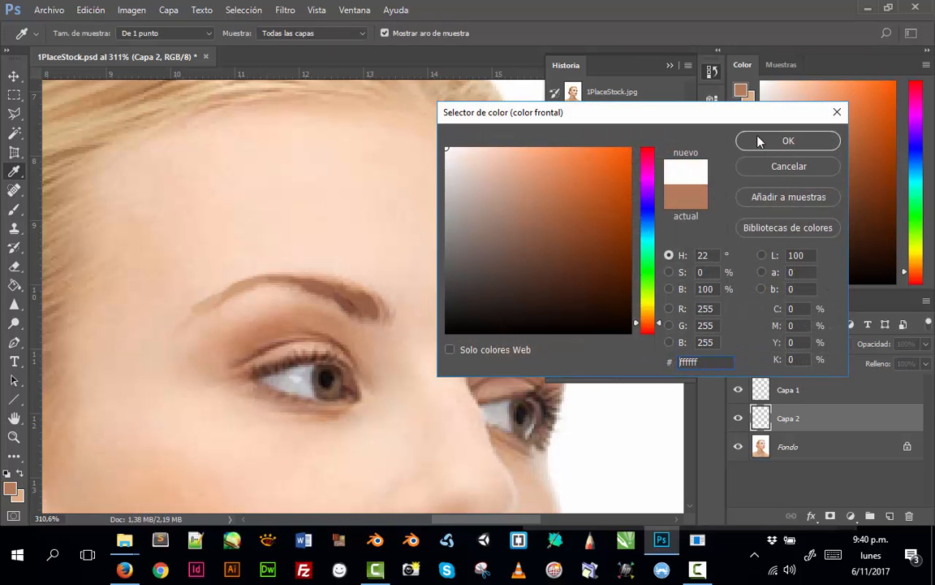
pyautogui.click(776, 141)
pyautogui.keyDown('alt'); pyautogui.click(241, 261); pyautogui.keyUp('alt')
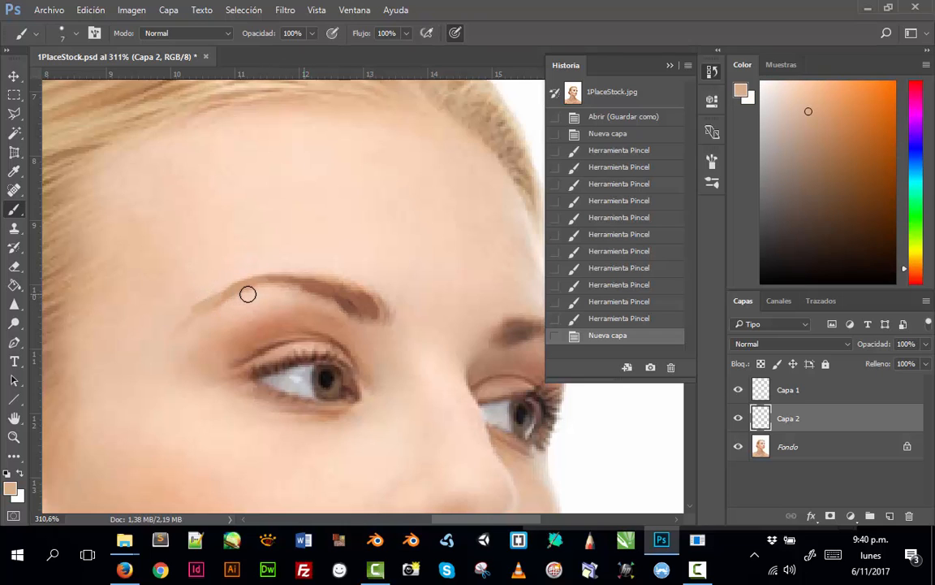
pyautogui.press('x')
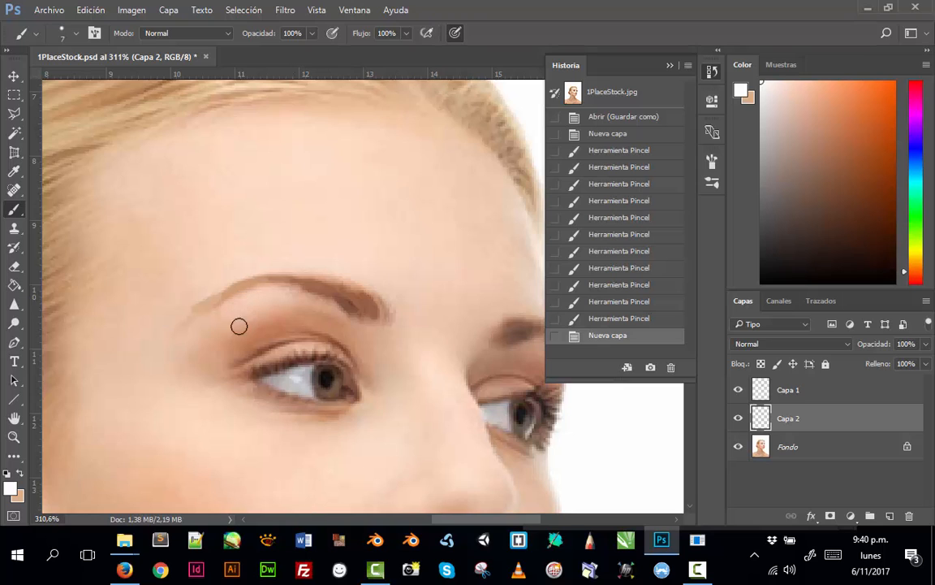
# Fill Capa 2 with white using the Paint Bucket, swap the foreground and background colours, and hide the layer.
pyautogui.press('g')
pyautogui.click(260, 305)
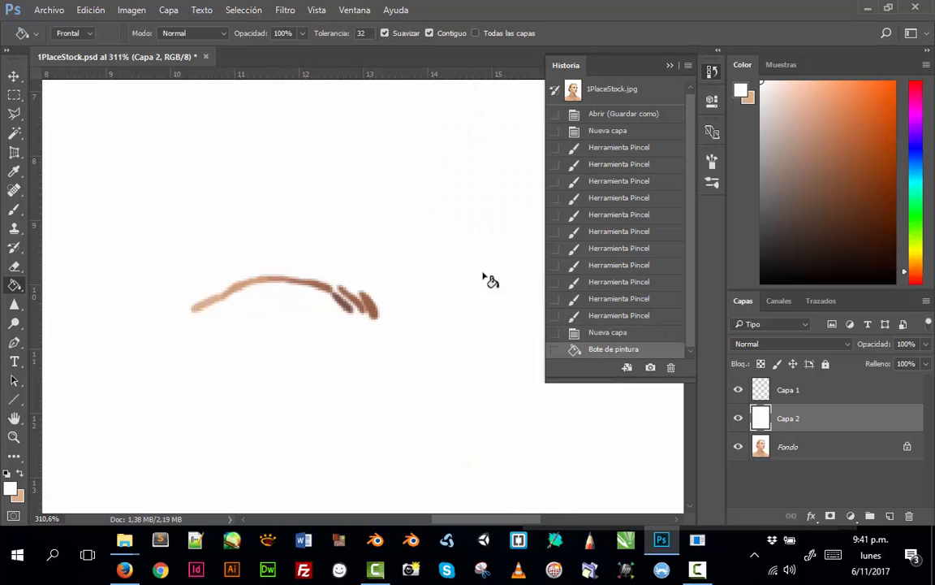
pyautogui.press('x')
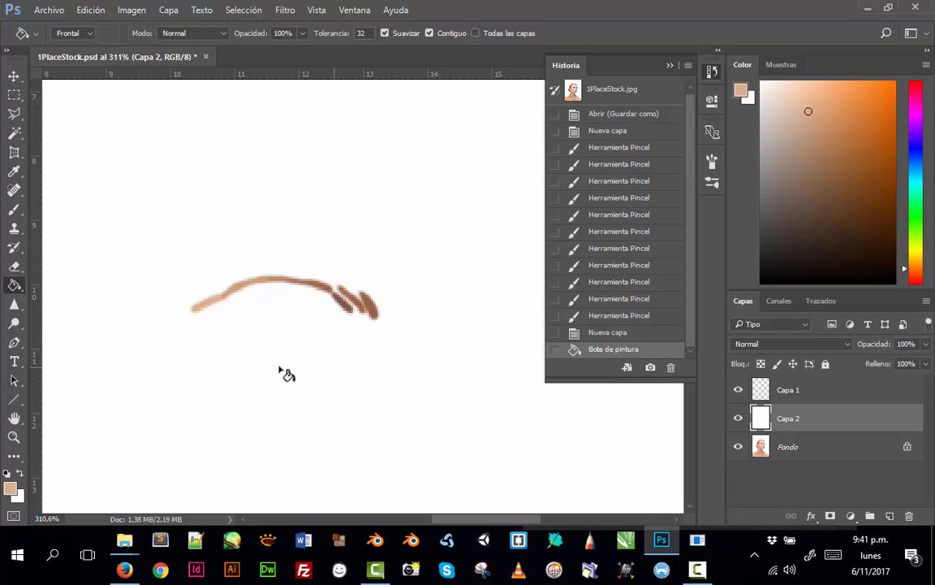
pyautogui.click(738, 418)
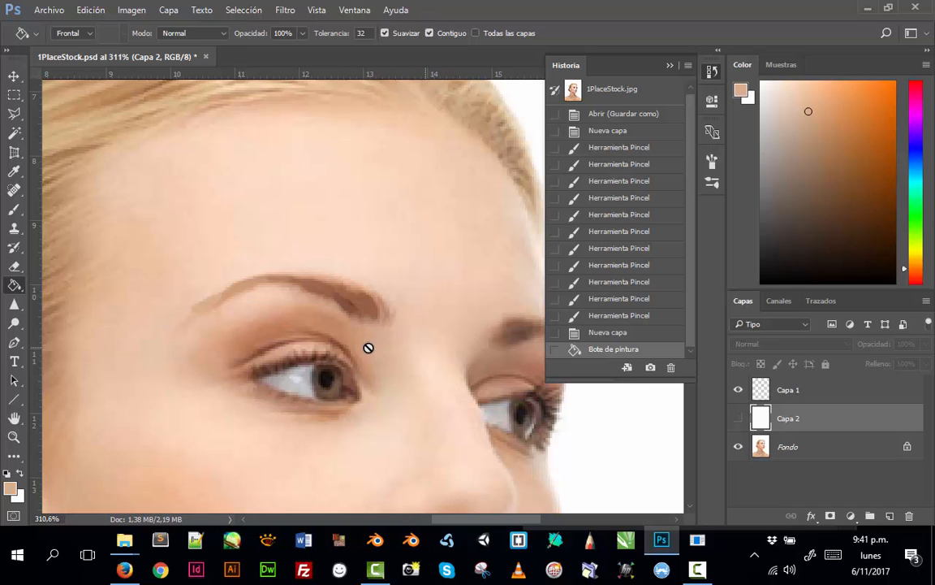
# Sample the dark brown of the nearer eye's upper lid crease and paint its inner end on Capa 1.
pyautogui.press('i')
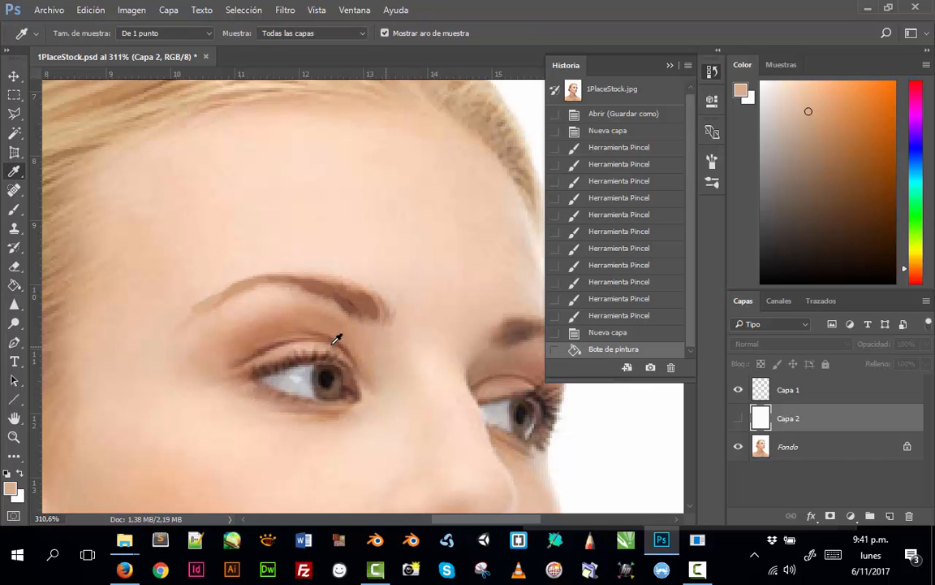
pyautogui.click(344, 338)
pyautogui.press('g')
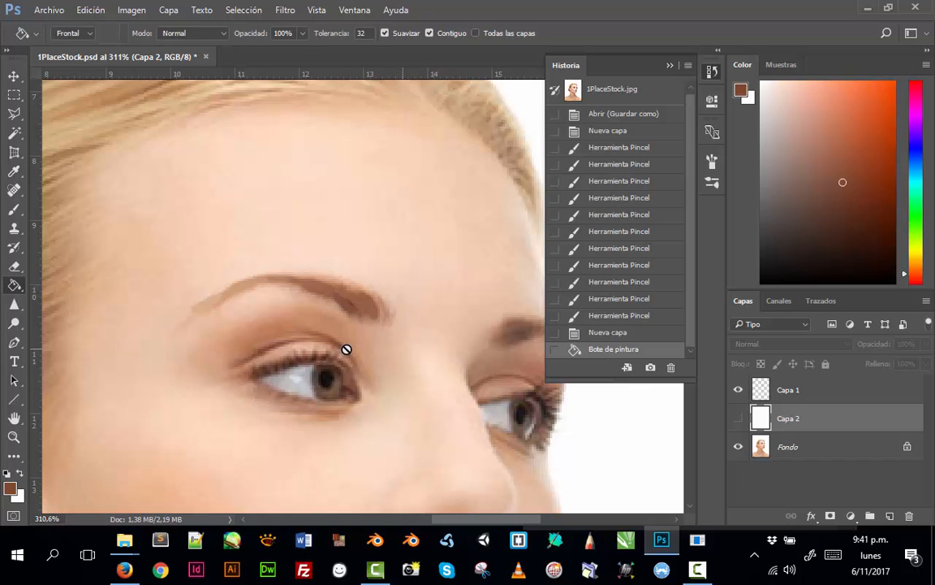
pyautogui.press('b')
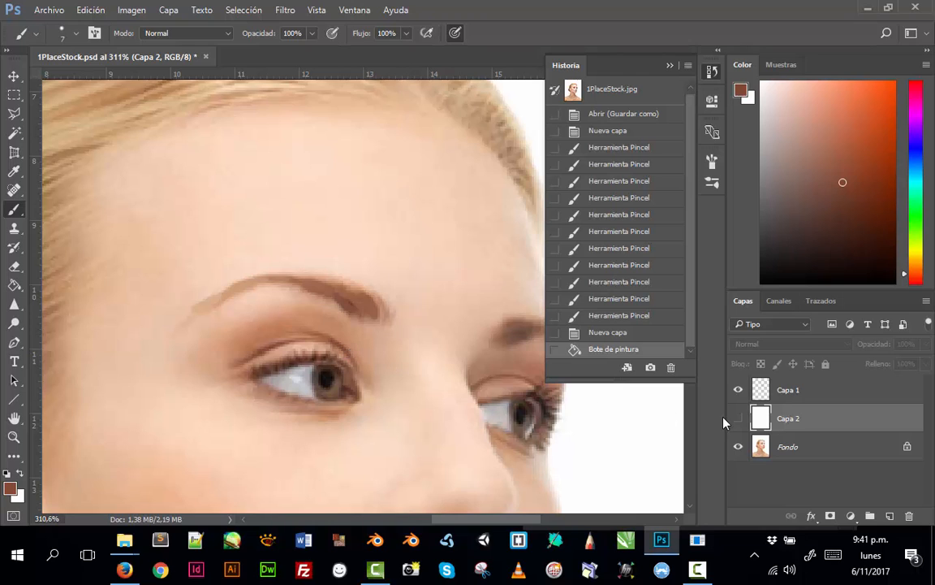
pyautogui.click(799, 385)
pyautogui.moveTo(339, 346); pyautogui.dragTo(355, 360)
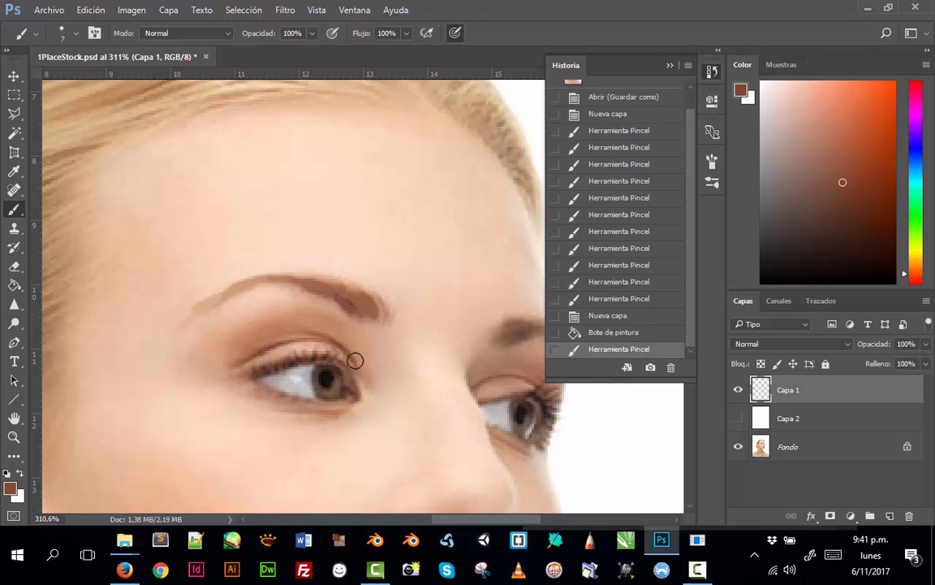
pyautogui.click(305, 332)
# Sample the tones along the nearer eye's upper lid and paint strokes from its middle to the outer corner.
pyautogui.press('i')
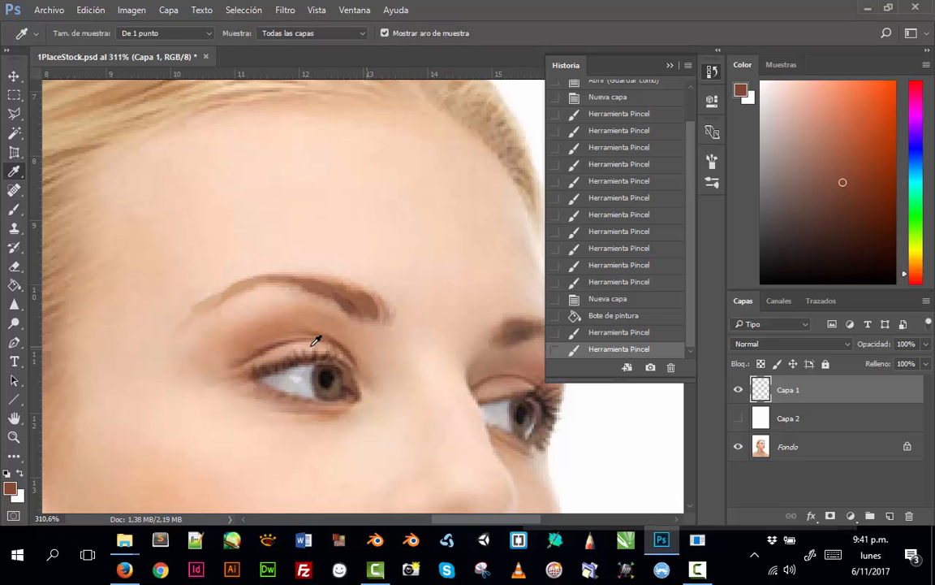
pyautogui.keyDown('alt'); pyautogui.click(316, 346); pyautogui.keyUp('alt')
pyautogui.moveTo(326, 354)
pyautogui.mouseDown()
pyautogui.moveTo(280, 351)
pyautogui.moveTo(303, 350)
pyautogui.moveTo(230, 373)
pyautogui.mouseUp()
pyautogui.press('i')
pyautogui.keyDown('alt'); pyautogui.click(299, 345); pyautogui.keyUp('alt')
pyautogui.keyDown('alt'); pyautogui.click(257, 360); pyautogui.keyUp('alt')
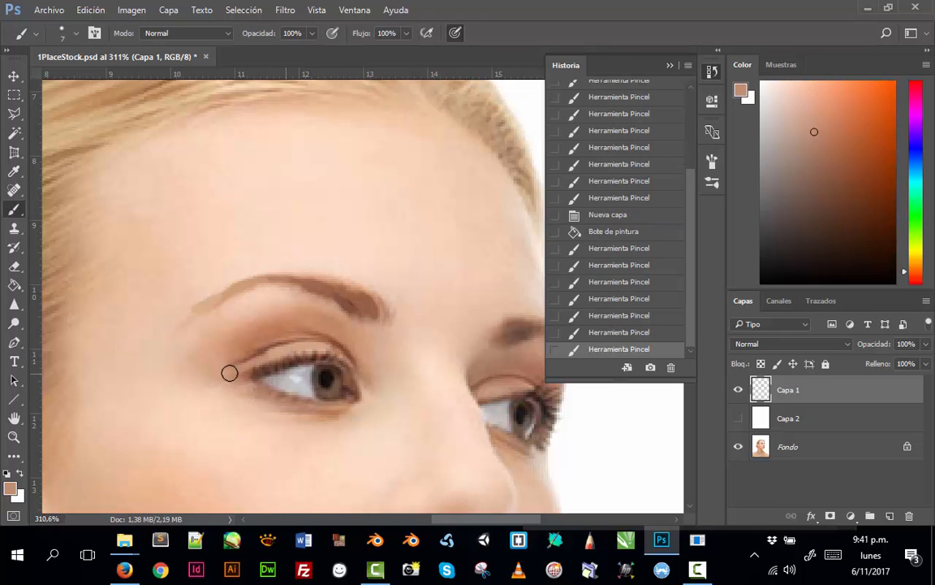
# Sample the reddish-brown shades just above the nearer eye's lid crease and paint over the shadowed area.
pyautogui.keyDown('alt'); pyautogui.click(310, 337); pyautogui.keyUp('alt')
pyautogui.moveTo(288, 332)
pyautogui.mouseDown()
pyautogui.moveTo(244, 350)
pyautogui.moveTo(210, 326)
pyautogui.mouseUp()
pyautogui.keyDown('alt'); pyautogui.click(292, 335); pyautogui.keyUp('alt')
pyautogui.keyDown('alt'); pyautogui.click(256, 342); pyautogui.keyUp('alt')
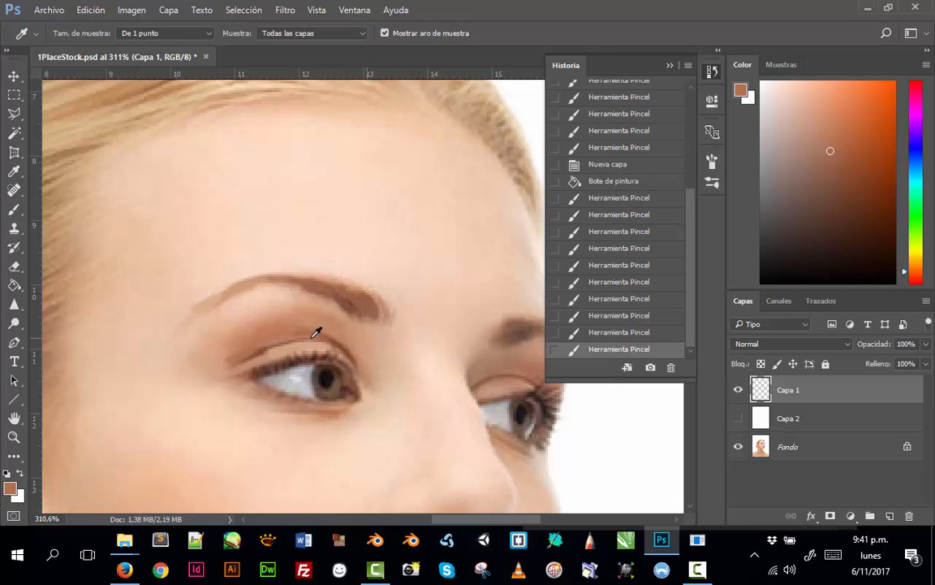
# Paint the nearer eye's lid crease out to the outer corner with browns sampled along it, and show Capa 2 again.
pyautogui.moveTo(318, 328); pyautogui.dragTo(231, 366)
pyautogui.keyDown('alt'); pyautogui.click(297, 335); pyautogui.keyUp('alt')
pyautogui.keyDown('alt'); pyautogui.click(273, 341); pyautogui.keyUp('alt')
pyautogui.keyDown('alt'); pyautogui.click(250, 356); pyautogui.keyUp('alt')
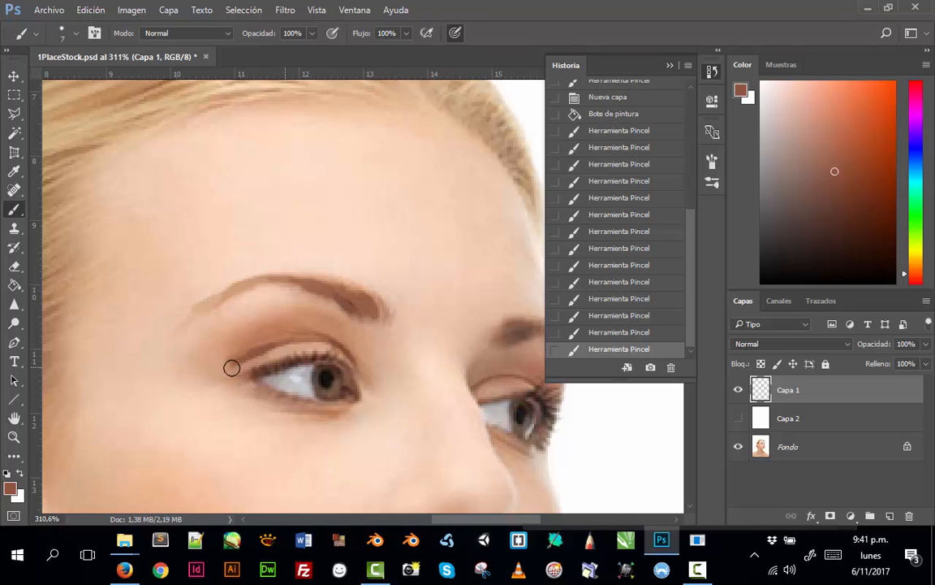
pyautogui.click(738, 419)
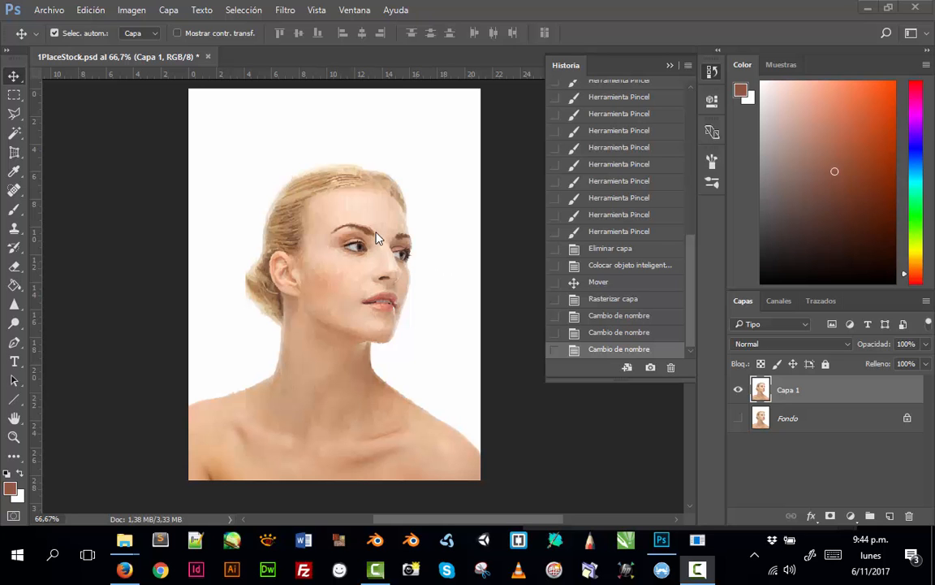
# Save the painted 1PlaceStock.psd with compatibility maximised.
pyautogui.press('z')
pyautogui.moveTo(334, 208); pyautogui.dragTo(401, 273)
pyautogui.press('space')
pyautogui.moveTo(433, 349); pyautogui.dragTo(502, 283)
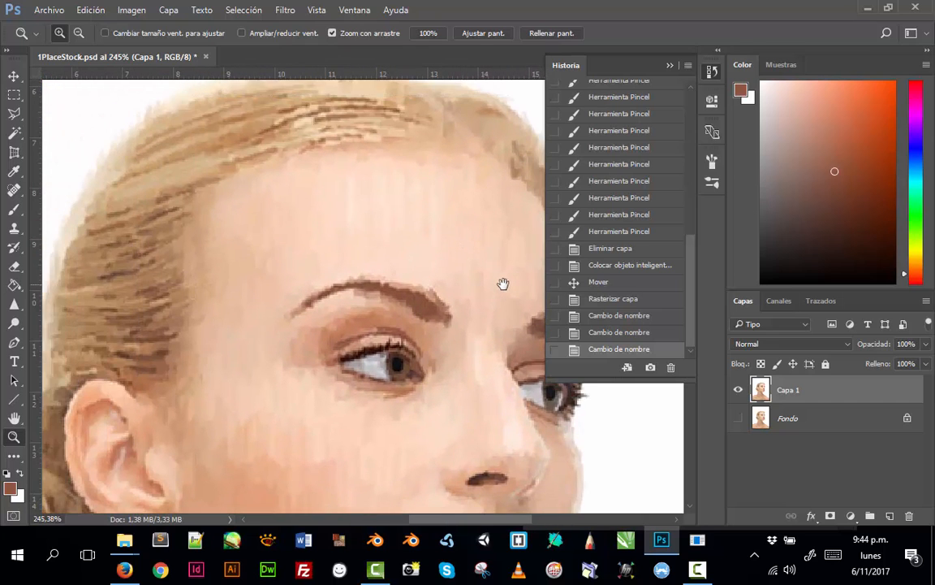
pyautogui.hotkey('ctrl', 's')
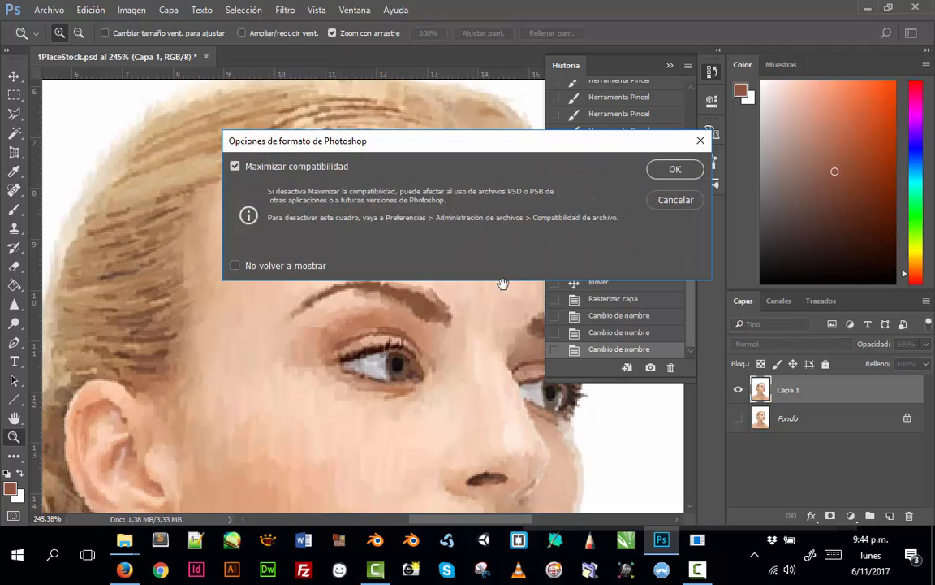
pyautogui.click(671, 175)
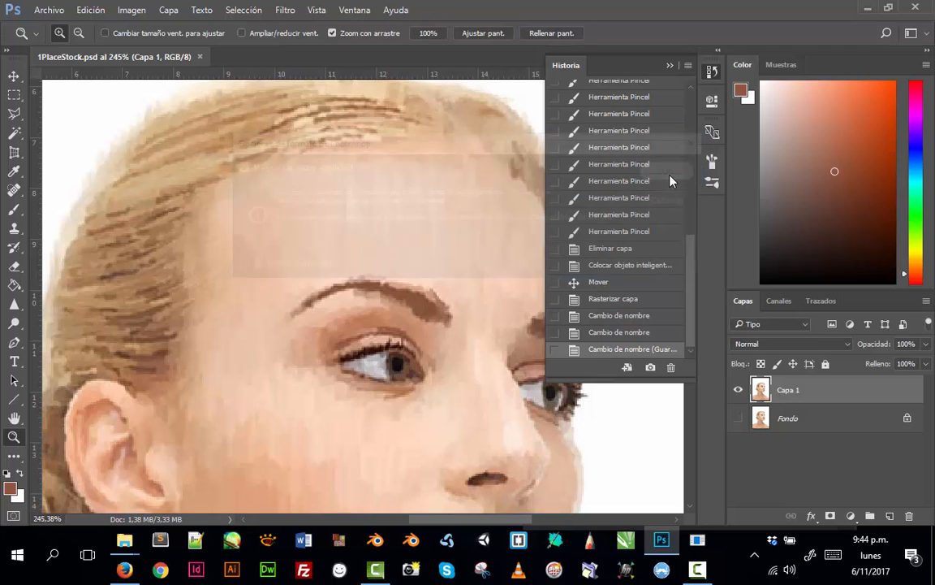
# Save the document under the new name retrato_pintura_final.psd in the same folder, with compatibility maximised.
pyautogui.click(45, 10)
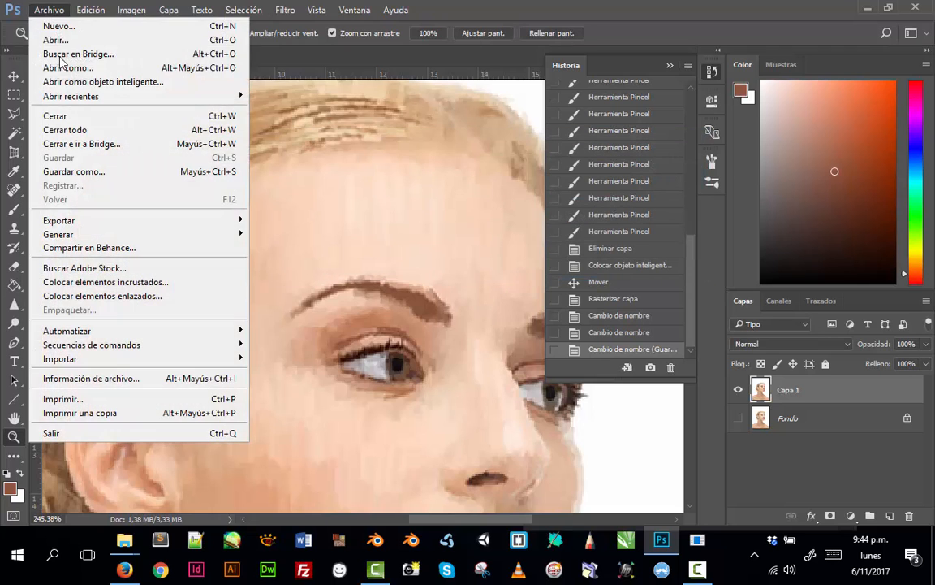
pyautogui.click(70, 169)
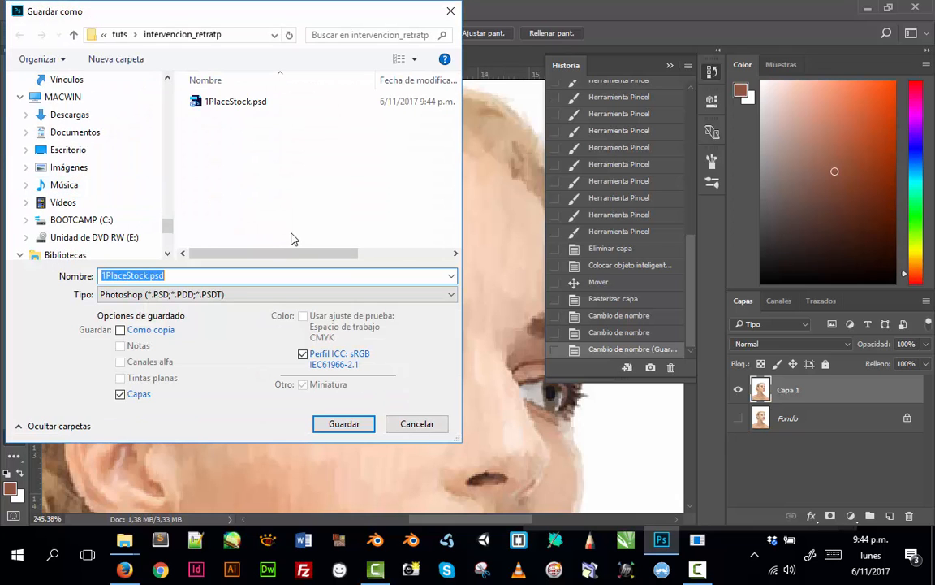
pyautogui.press('Left')
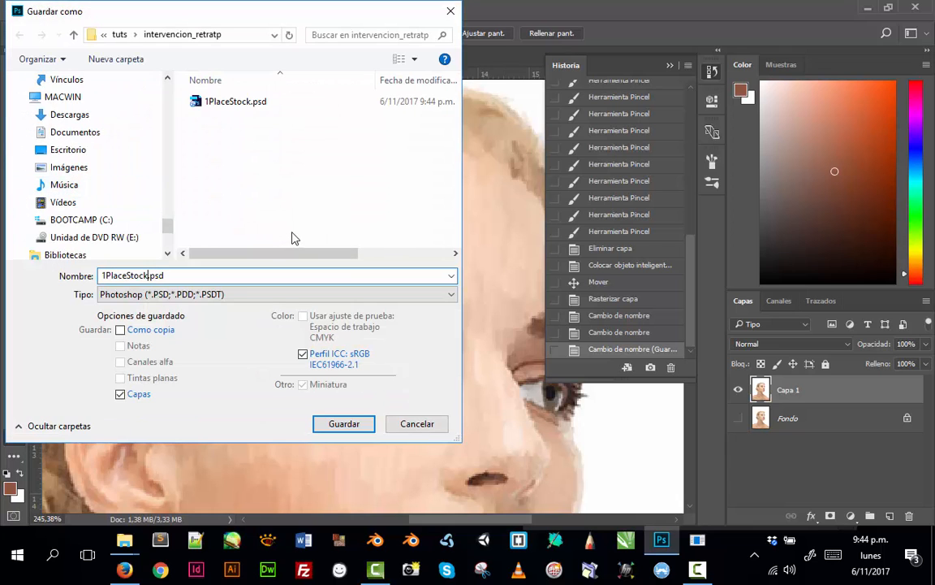
pyautogui.hotkey('shift', 'Left')
pyautogui.hotkey('shift', 'Left')
pyautogui.hotkey('shift', 'Left')
pyautogui.hotkey('shift', 'Left')
pyautogui.hotkey('shift', 'Left')
pyautogui.hotkey('shift', 'Left')
pyautogui.hotkey('shift', 'Left')
pyautogui.hotkey('shift', 'Left')
pyautogui.hotkey('shift', 'Left')
pyautogui.hotkey('shift', 'Left')
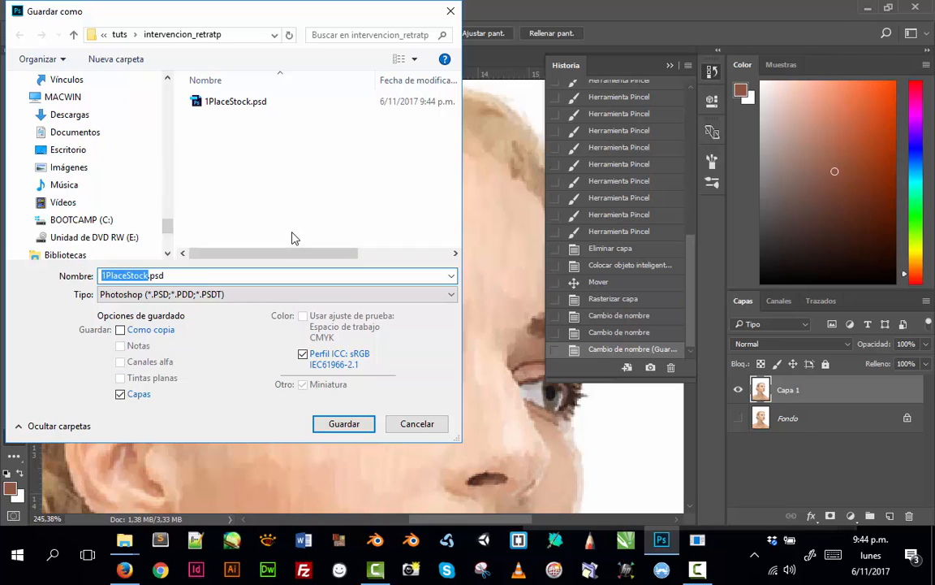
pyautogui.write('retrato')
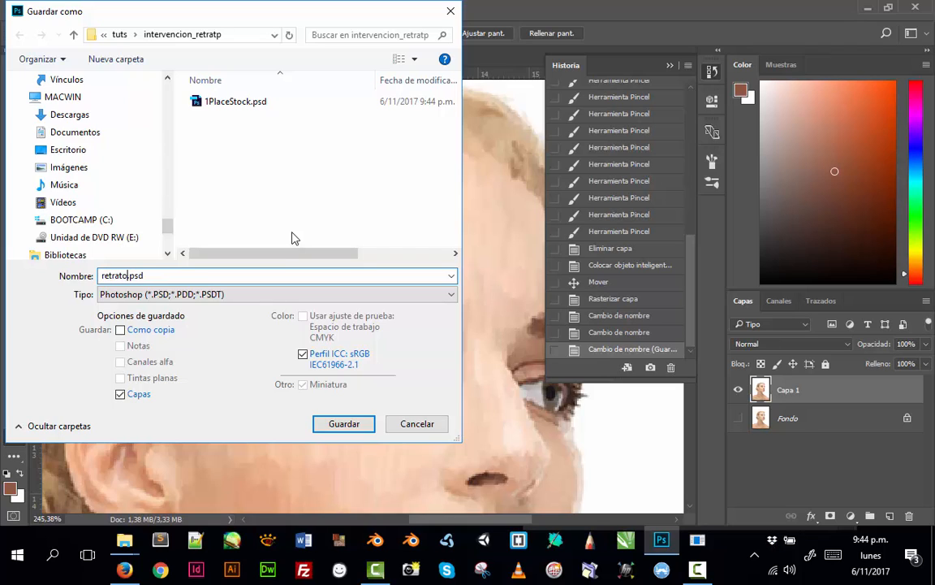
pyautogui.write('_pintura_final')
pyautogui.press('Return')
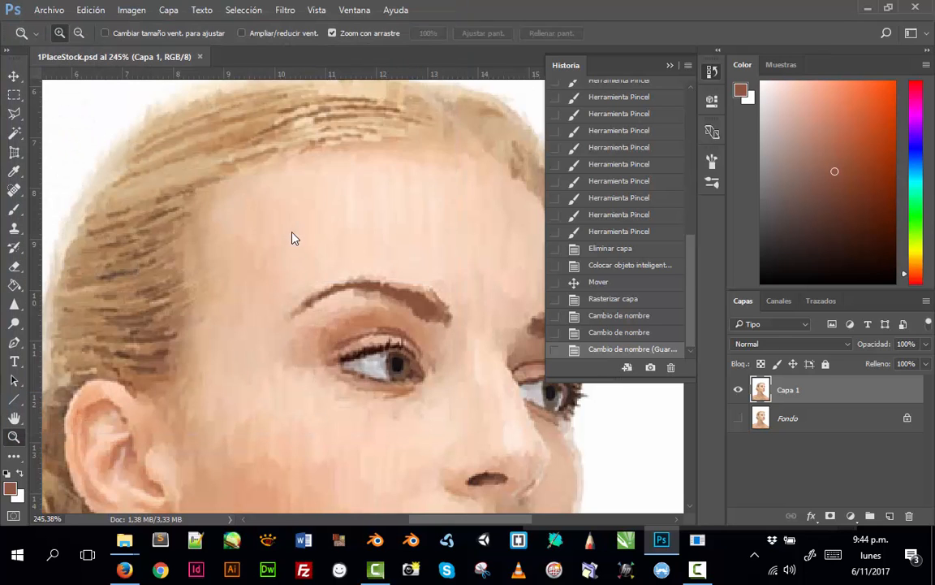
pyautogui.click(670, 168)
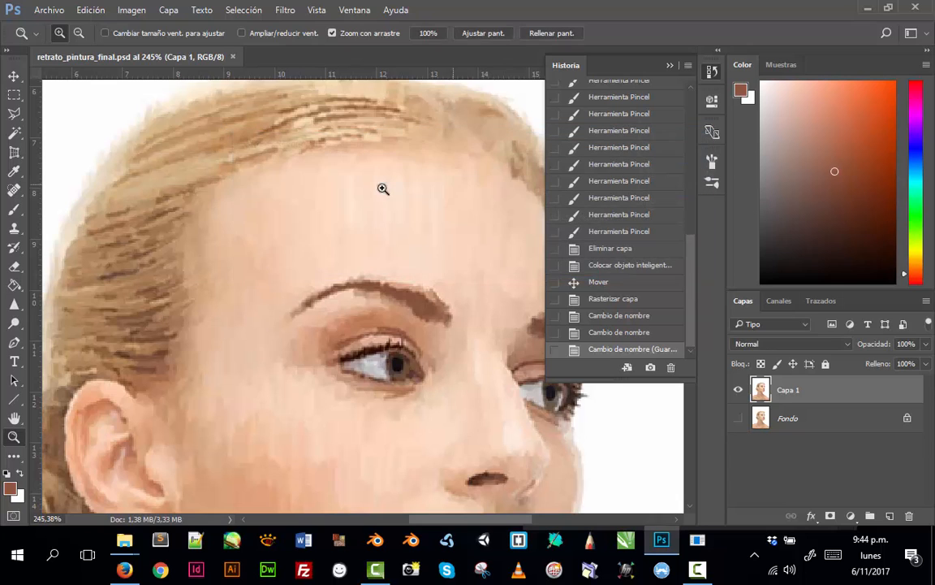
# Rename the painted layer Capa 1 as Capa 1_Original.
pyautogui.moveTo(410, 262); pyautogui.dragTo(334, 165)
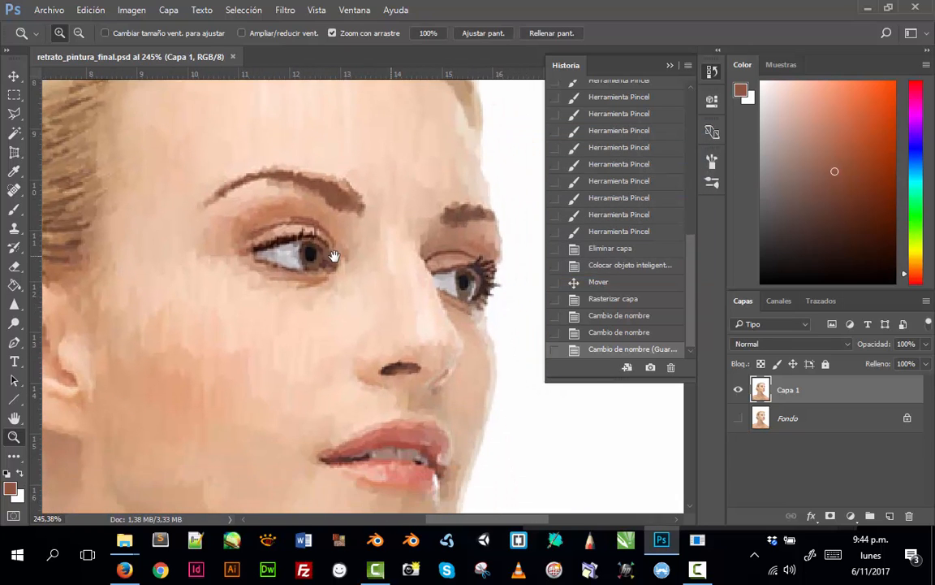
pyautogui.moveTo(334, 255); pyautogui.dragTo(367, 187)
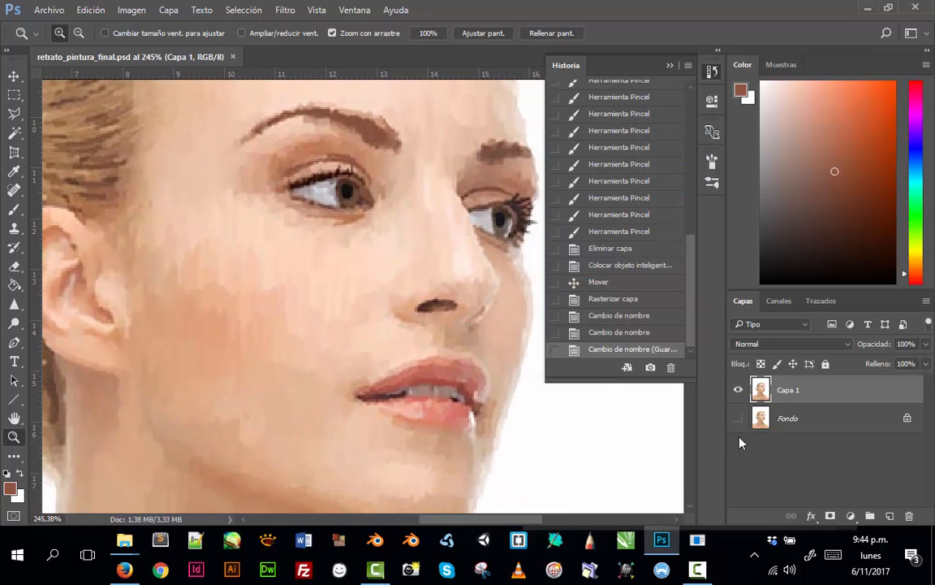
pyautogui.doubleClick(804, 392)
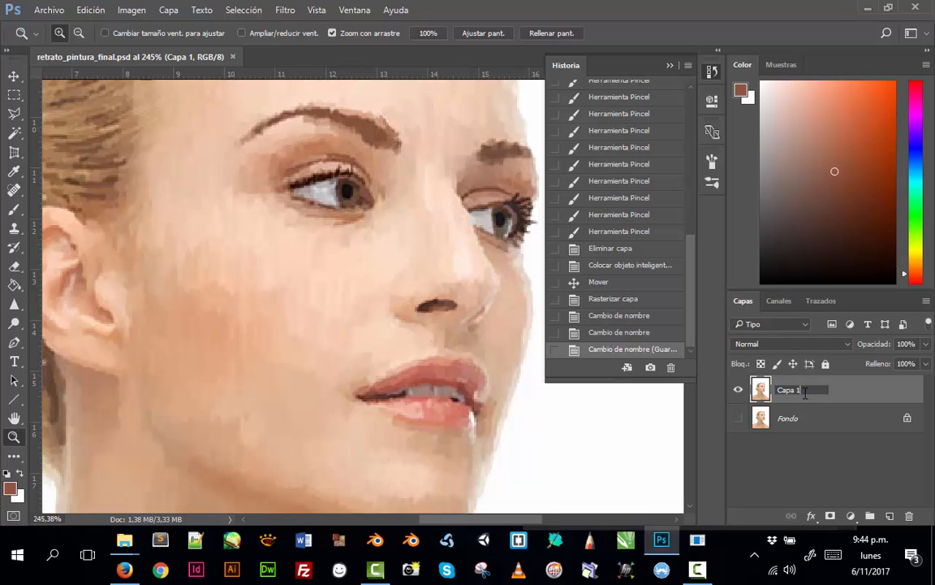
pyautogui.write('_o')
pyautogui.press('Return')
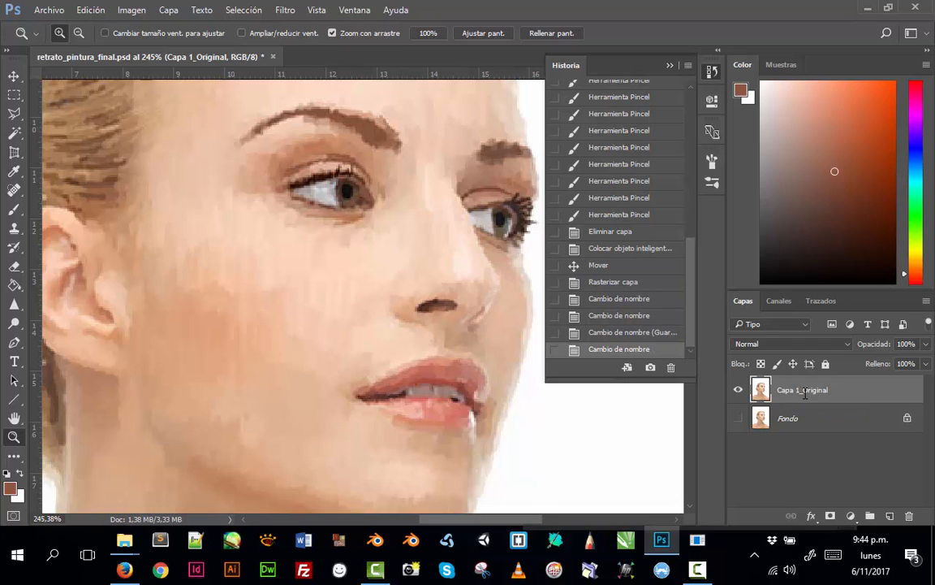
# Duplicate the Capa 1_Original layer and name the duplicate Capa 1_Copia.
pyautogui.hotkey('ctrl', 'j')
pyautogui.doubleClick(807, 391)
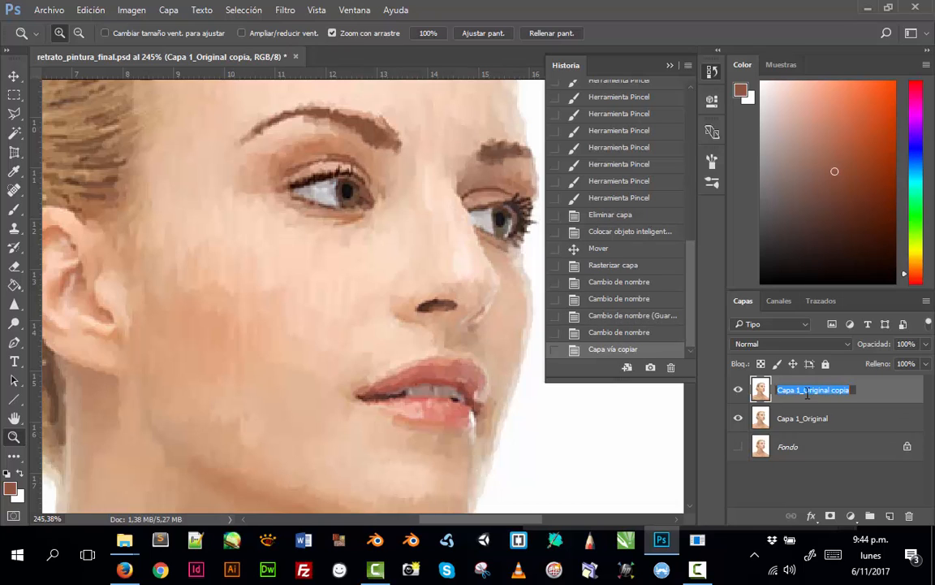
pyautogui.click(845, 392)
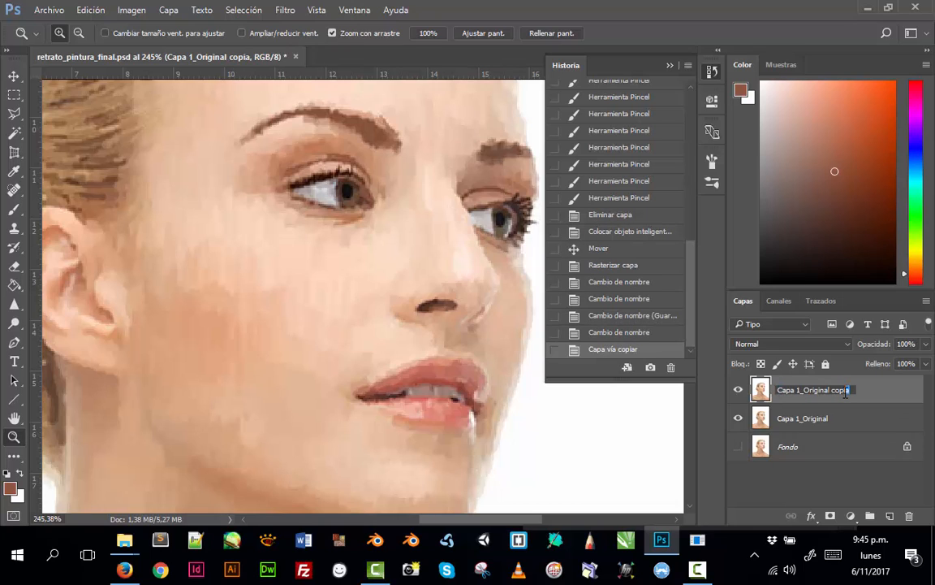
pyautogui.hotkey('shift', 'Left')
pyautogui.hotkey('shift', 'Left')
pyautogui.hotkey('shift', 'Left')
pyautogui.hotkey('shift', 'Left')
pyautogui.hotkey('shift', 'Left')
pyautogui.hotkey('shift', 'Left')
pyautogui.hotkey('shift', 'Left')
pyautogui.hotkey('shift', 'Left')
pyautogui.hotkey('shift', 'Left')
pyautogui.hotkey('shift', 'Left')
pyautogui.write('Copia')
pyautogui.press('Return')
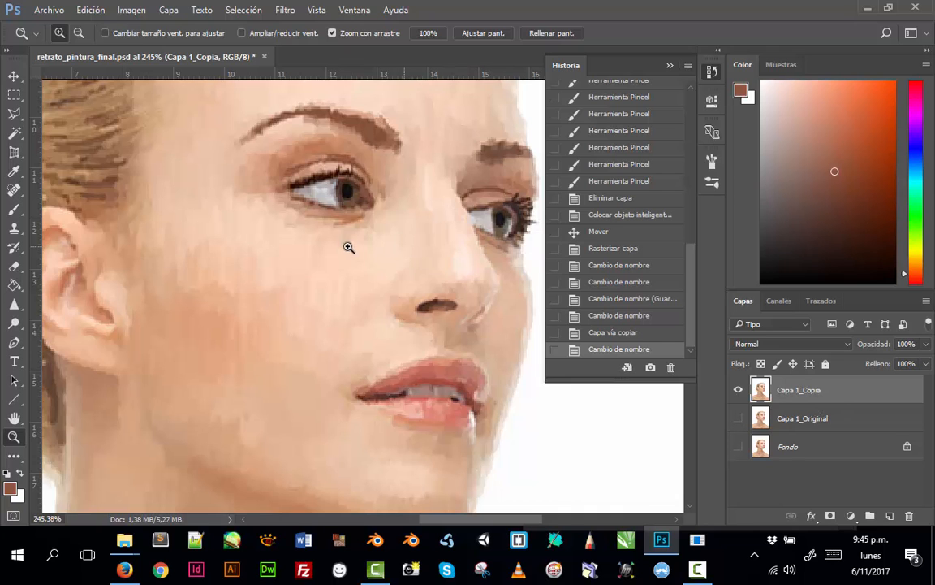
# Convert the Capa 1_Copia layer into a smart object.
pyautogui.moveTo(445, 216); pyautogui.dragTo(380, 261)
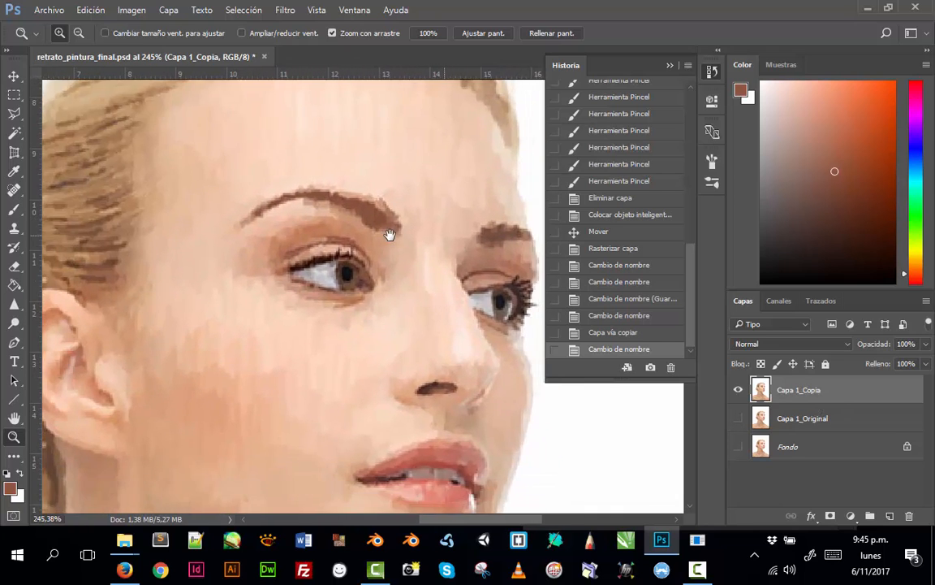
pyautogui.rightClick(785, 392)
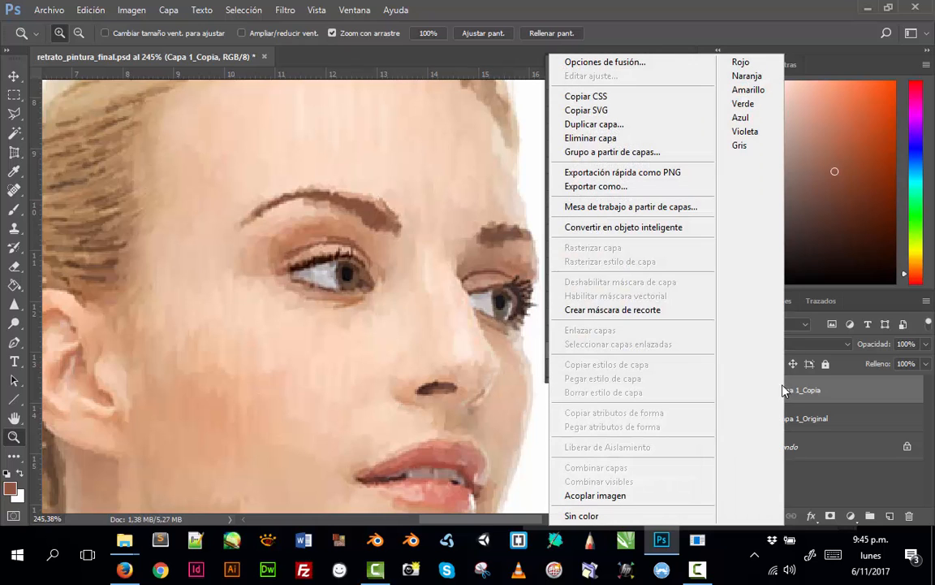
pyautogui.click(665, 227)
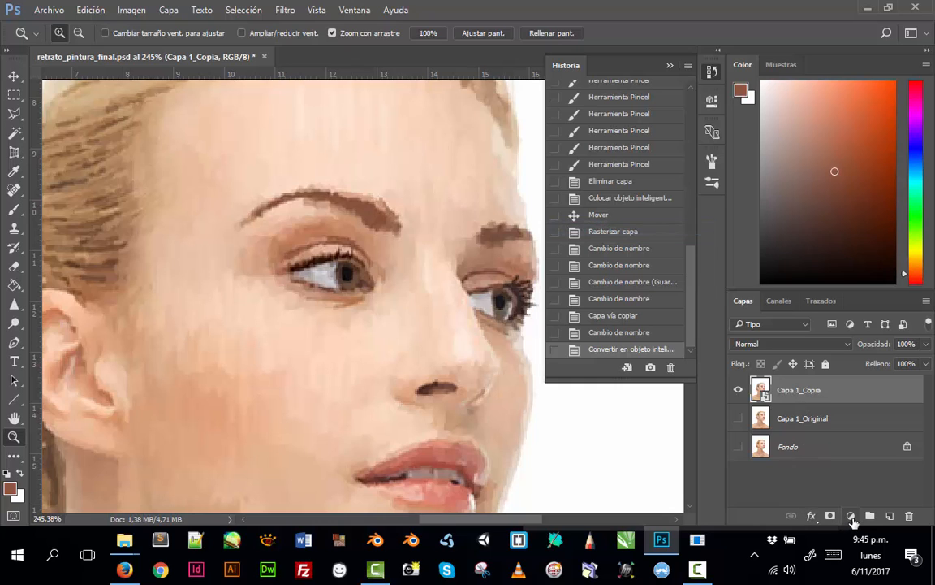
pyautogui.click(850, 516)
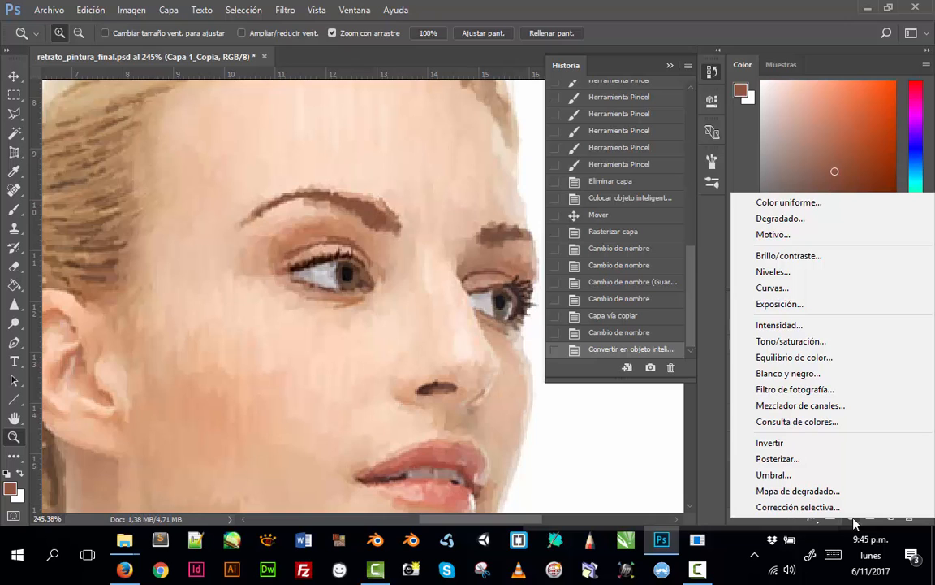
pyautogui.click(703, 573)
pyautogui.click(866, 474)
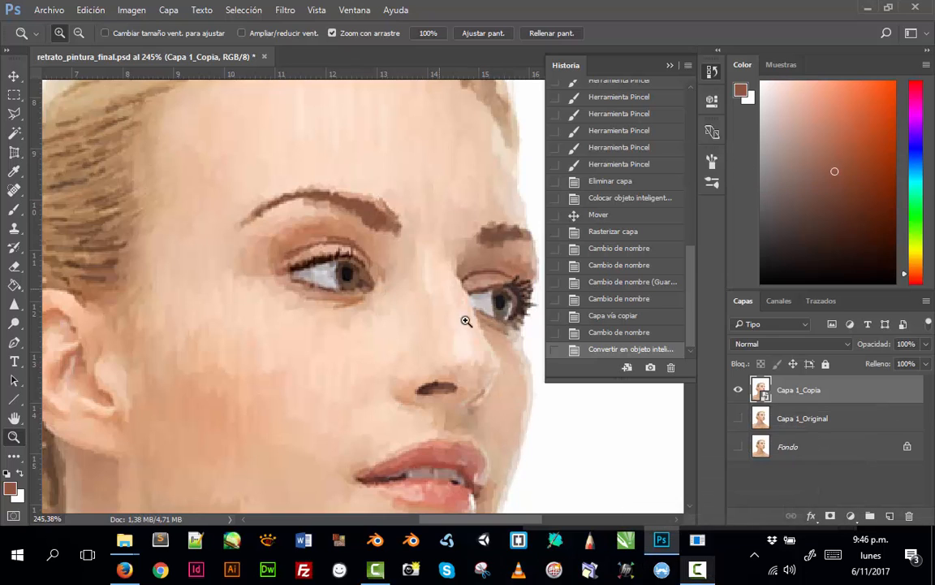
# Add a Levels adjustment layer clipped to Capa 1_Copia, with the shadow input at 24 and midtones at 1,03.
pyautogui.click(850, 516)
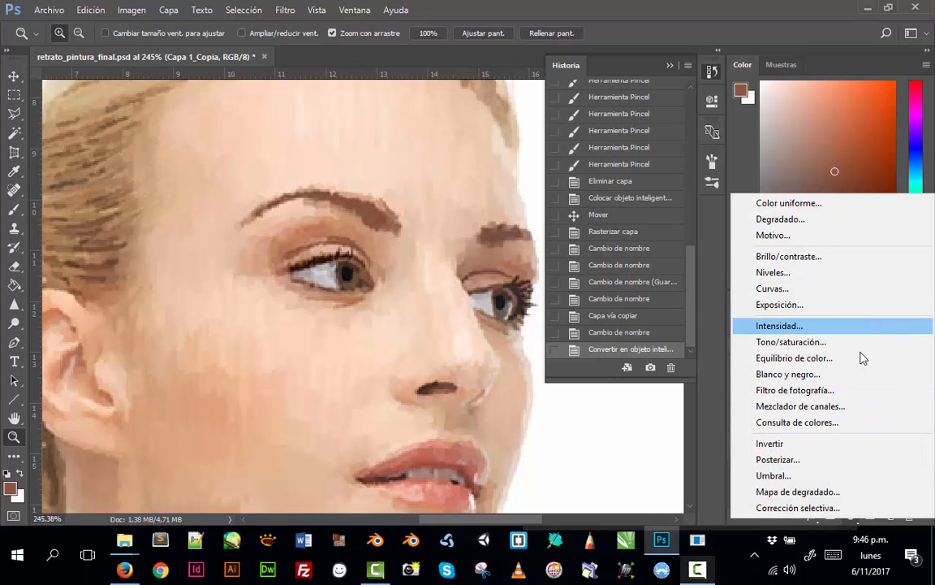
pyautogui.click(834, 279)
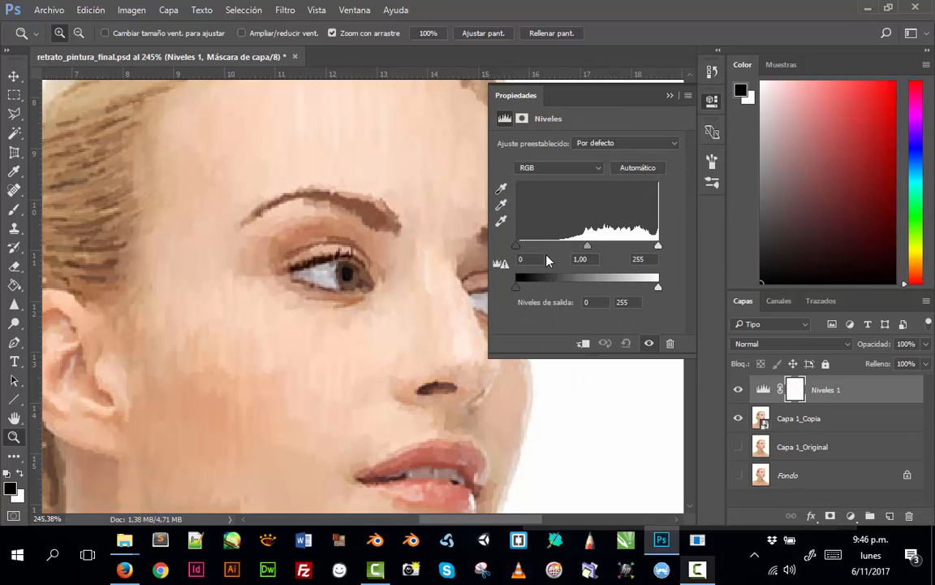
pyautogui.moveTo(520, 250); pyautogui.dragTo(530, 254)
pyautogui.moveTo(593, 247); pyautogui.dragTo(594, 252)
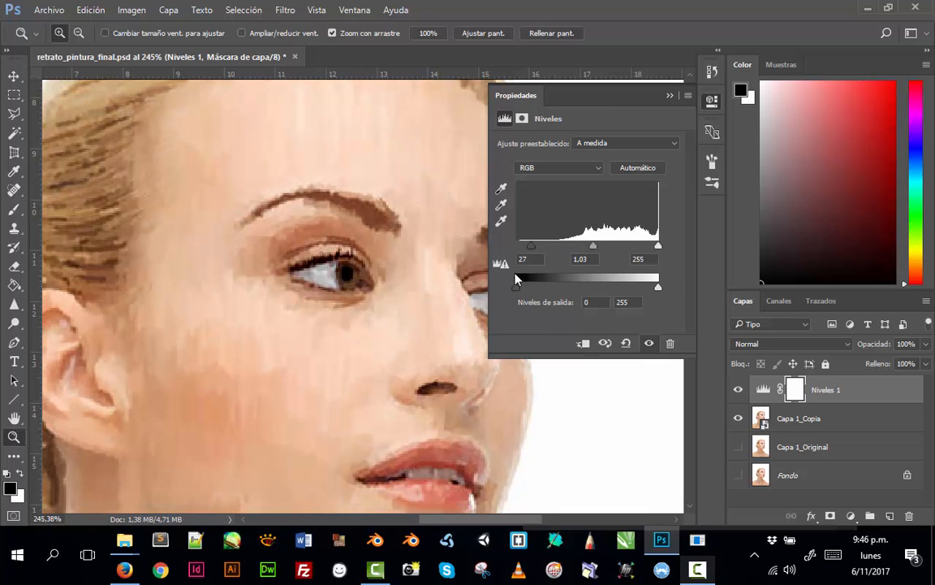
pyautogui.moveTo(531, 248); pyautogui.dragTo(529, 246)
pyautogui.click(579, 344)
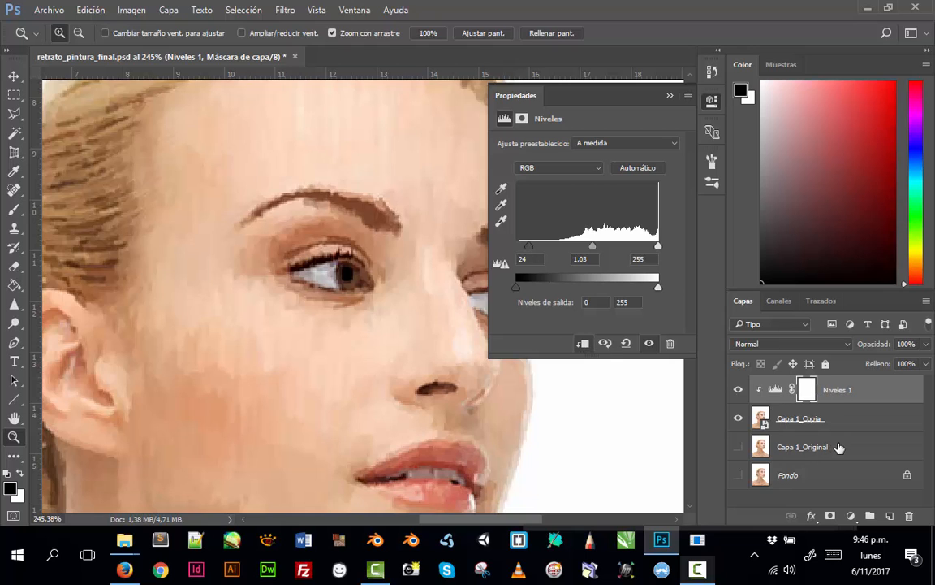
# Add a Hue/Saturation adjustment layer above the Levels layer and set its saturation to -20.
pyautogui.click(850, 516)
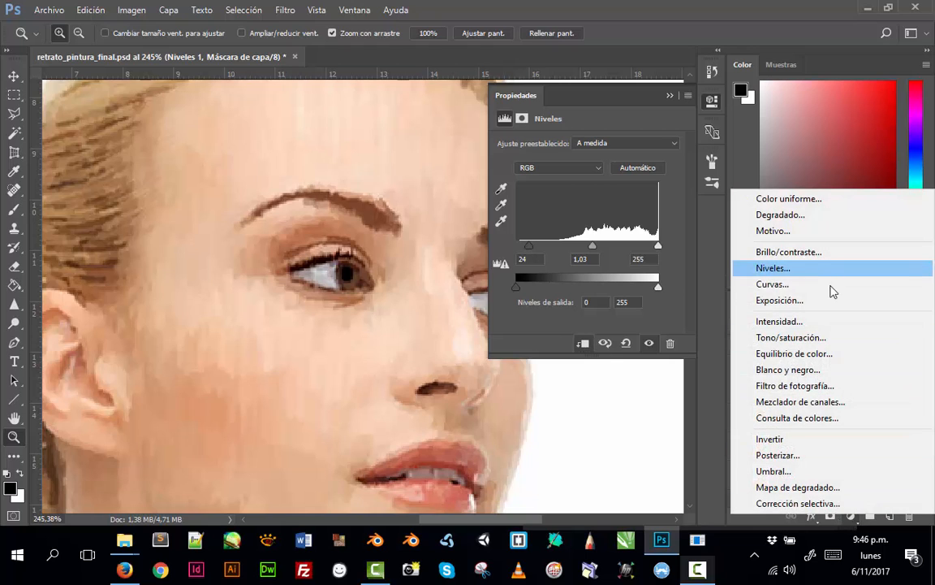
pyautogui.click(844, 337)
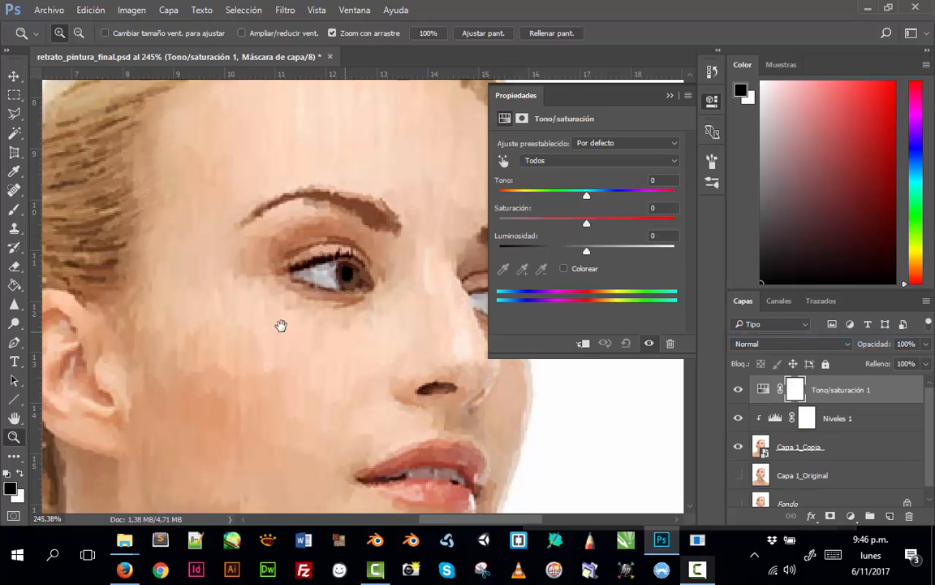
pyautogui.moveTo(280, 324); pyautogui.dragTo(324, 367)
pyautogui.moveTo(388, 219); pyautogui.dragTo(377, 269)
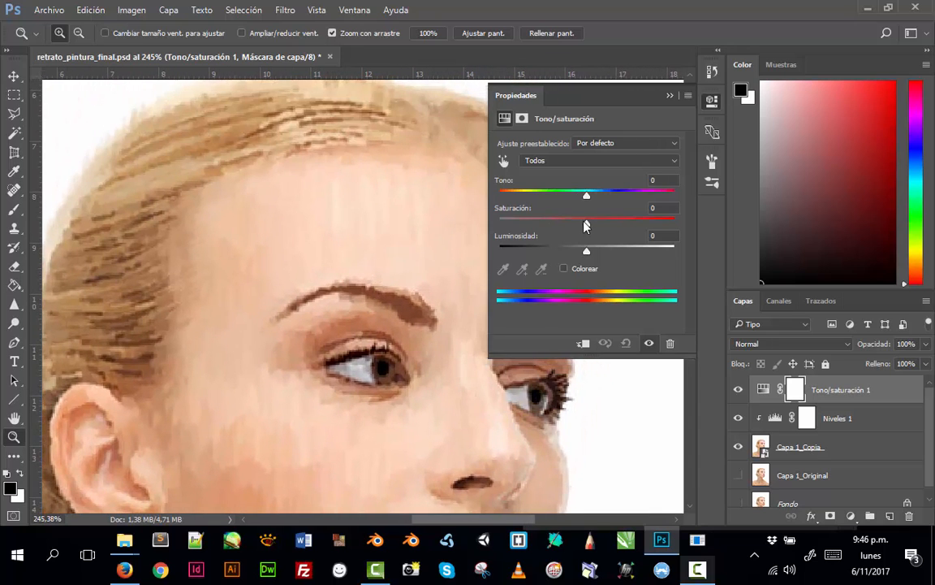
pyautogui.moveTo(586, 225); pyautogui.dragTo(560, 226)
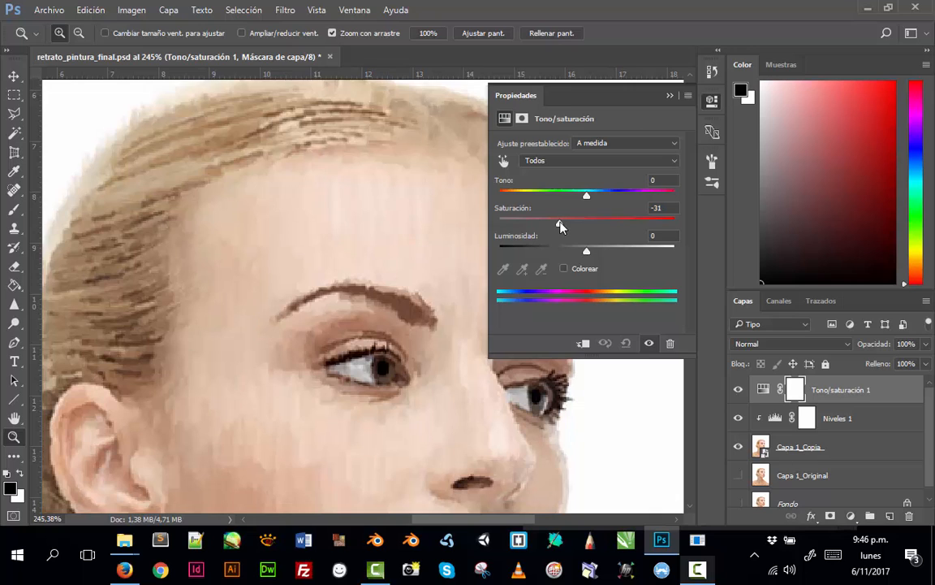
pyautogui.moveTo(221, 279); pyautogui.dragTo(246, 129)
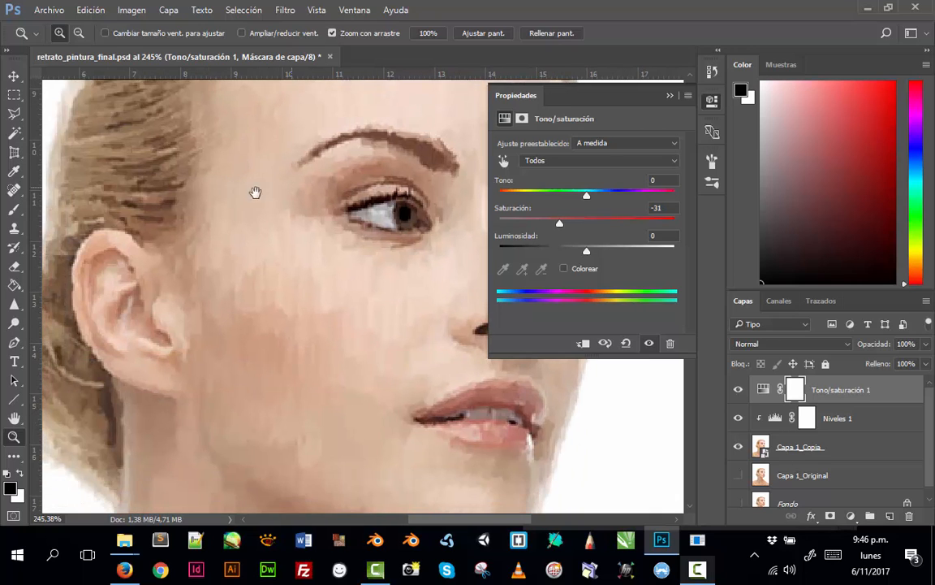
pyautogui.click(674, 208)
pyautogui.write('-15')
pyautogui.click(674, 209)
pyautogui.write('-20')
pyautogui.click(670, 95)
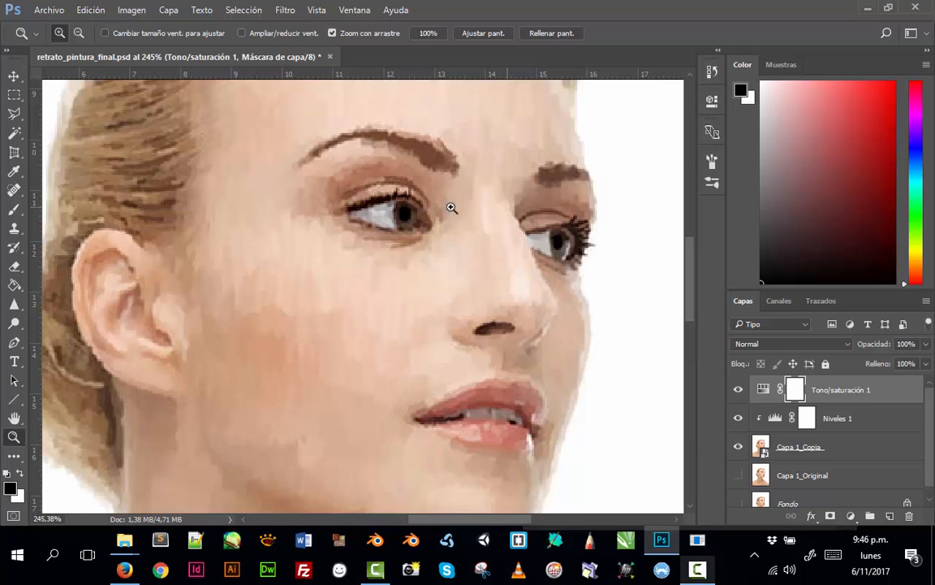
# Clip the Tono/saturación 1 adjustment layer to the painting copy below it.
pyautogui.moveTo(423, 271); pyautogui.dragTo(347, 452)
pyautogui.moveTo(326, 301); pyautogui.dragTo(435, 258)
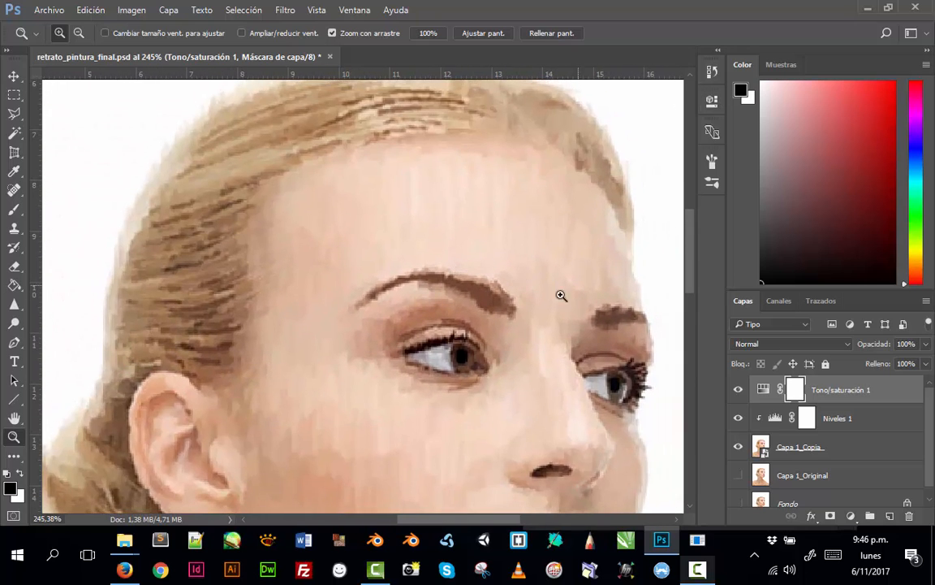
pyautogui.doubleClick(764, 391)
pyautogui.click(584, 343)
pyautogui.moveTo(326, 306); pyautogui.dragTo(267, 136)
pyautogui.click(670, 96)
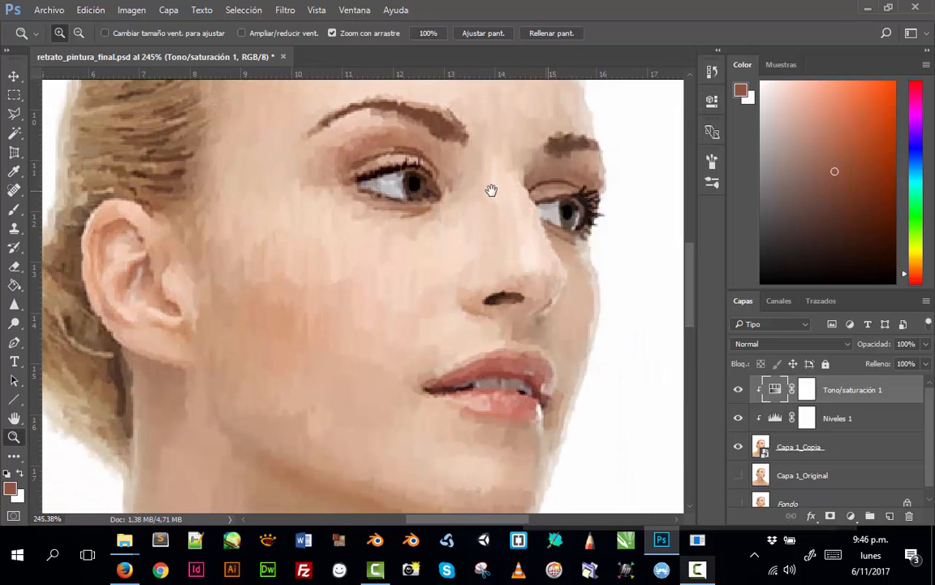
# Examine the adjusted colours across the portrait's face, neck and hair.
pyautogui.moveTo(490, 190); pyautogui.dragTo(459, 398)
pyautogui.moveTo(439, 279); pyautogui.dragTo(456, 126)
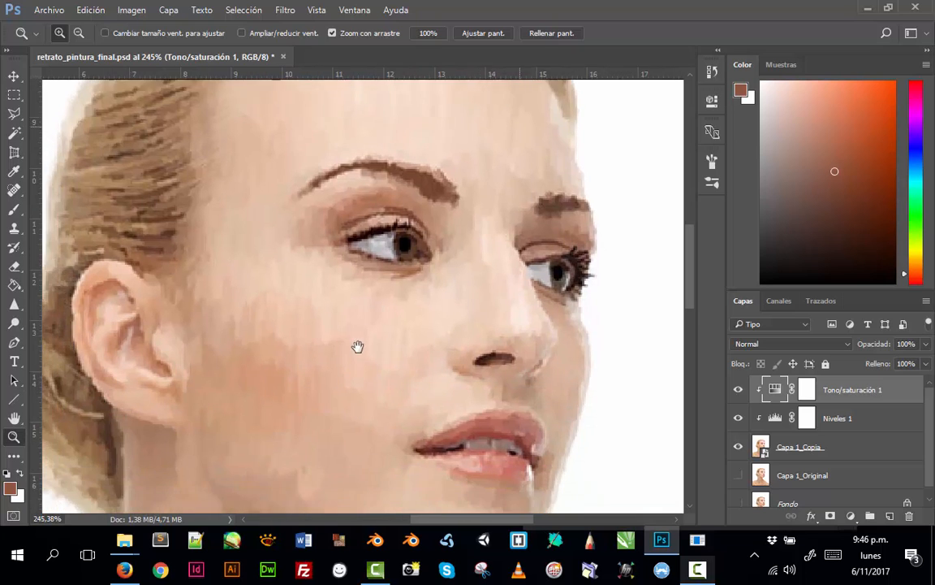
pyautogui.moveTo(357, 341); pyautogui.dragTo(426, 155)
pyautogui.moveTo(355, 332); pyautogui.dragTo(346, 220)
pyautogui.moveTo(328, 317); pyautogui.dragTo(297, 485)
pyautogui.moveTo(348, 130); pyautogui.dragTo(321, 396)
pyautogui.moveTo(331, 286); pyautogui.dragTo(349, 442)
pyautogui.moveTo(378, 227); pyautogui.dragTo(403, 284)
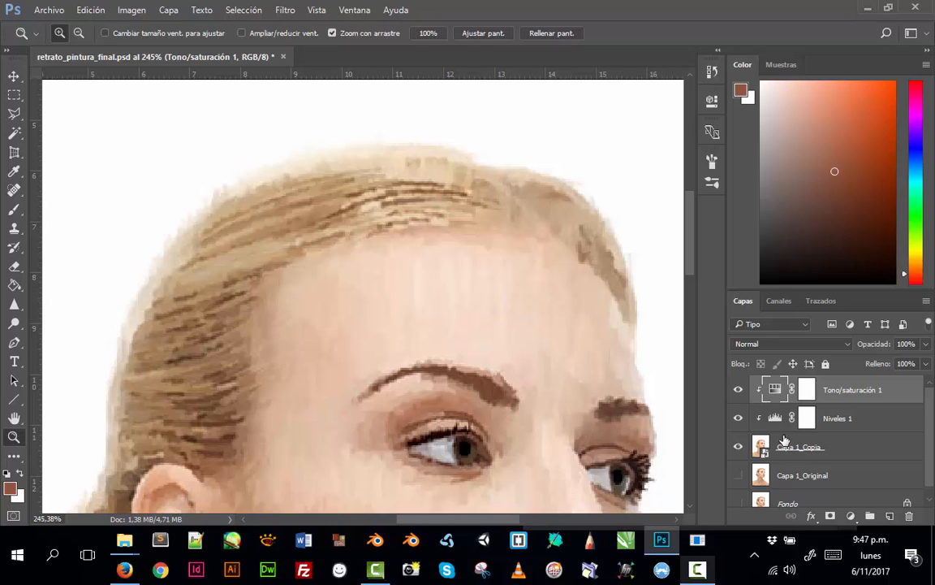
pyautogui.click(851, 520)
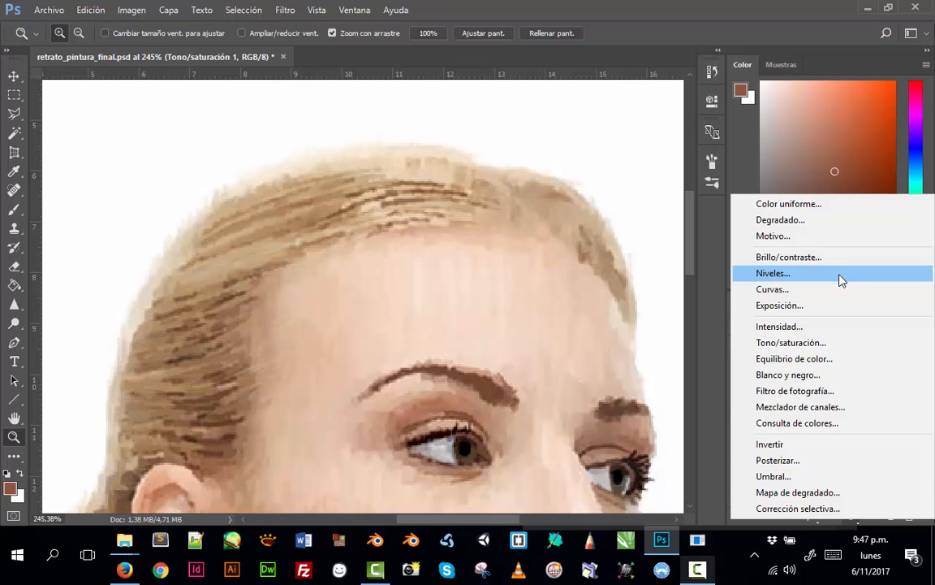
pyautogui.click(697, 578)
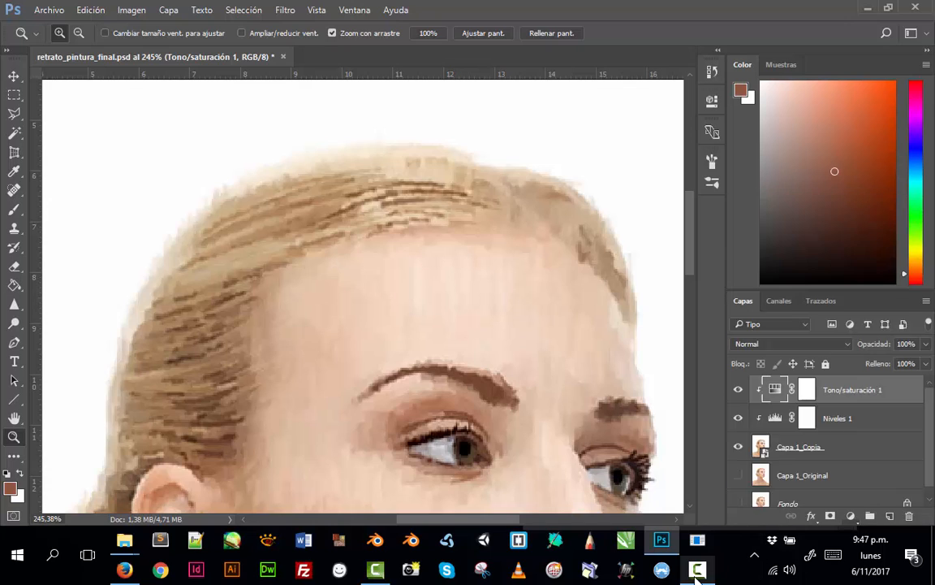
pyautogui.click(863, 480)
# Show the Ajustes palette and add a Color Balance adjustment layer clipped to the painting copy.
pyautogui.click(359, 11)
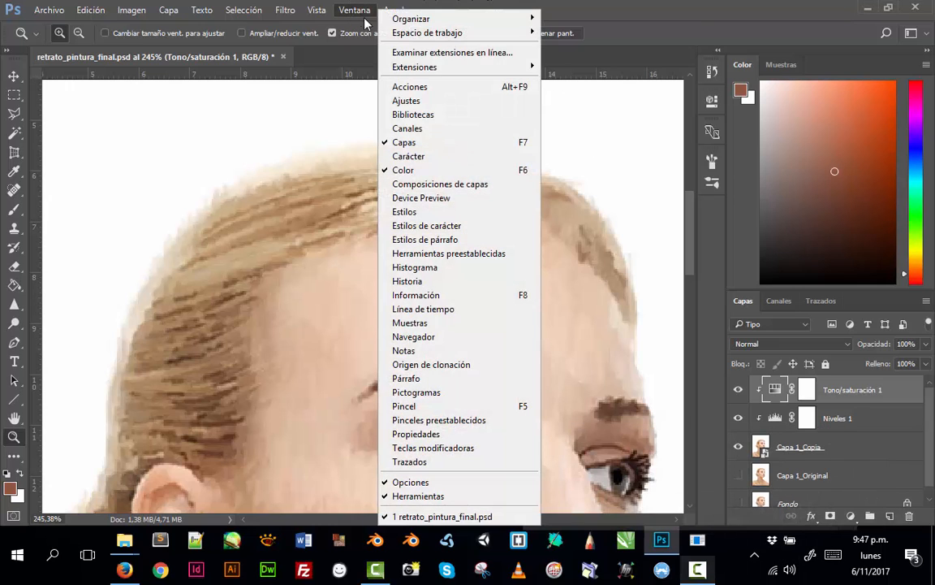
pyautogui.click(394, 103)
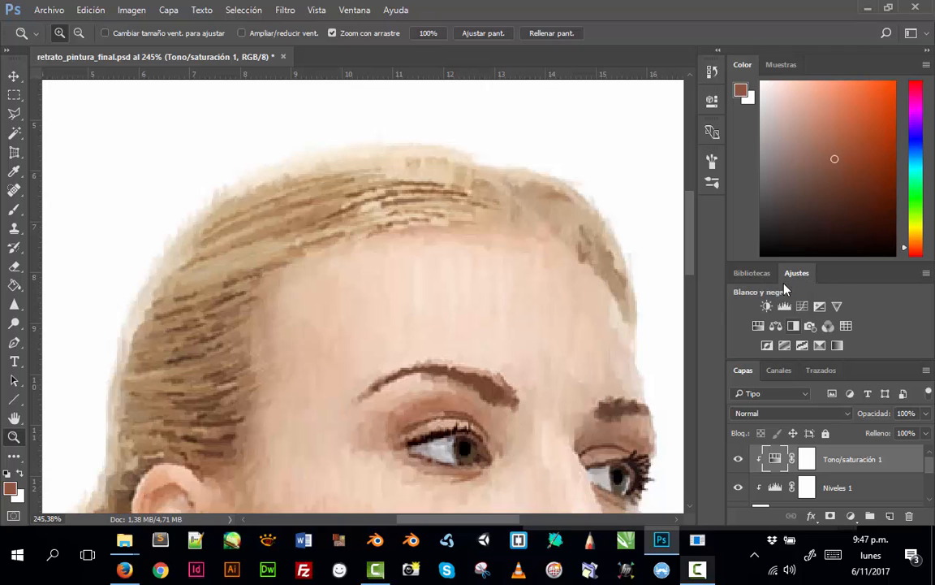
pyautogui.click(776, 326)
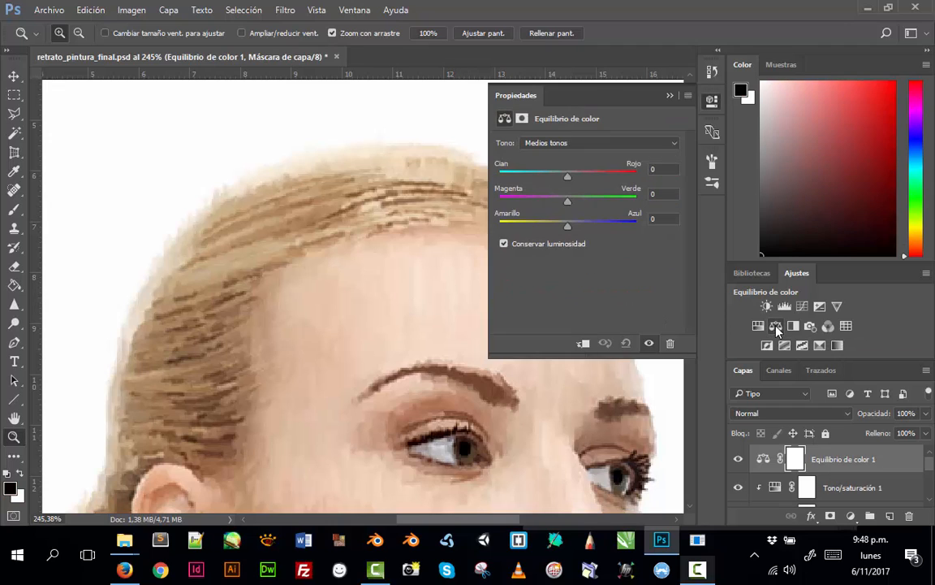
pyautogui.click(584, 344)
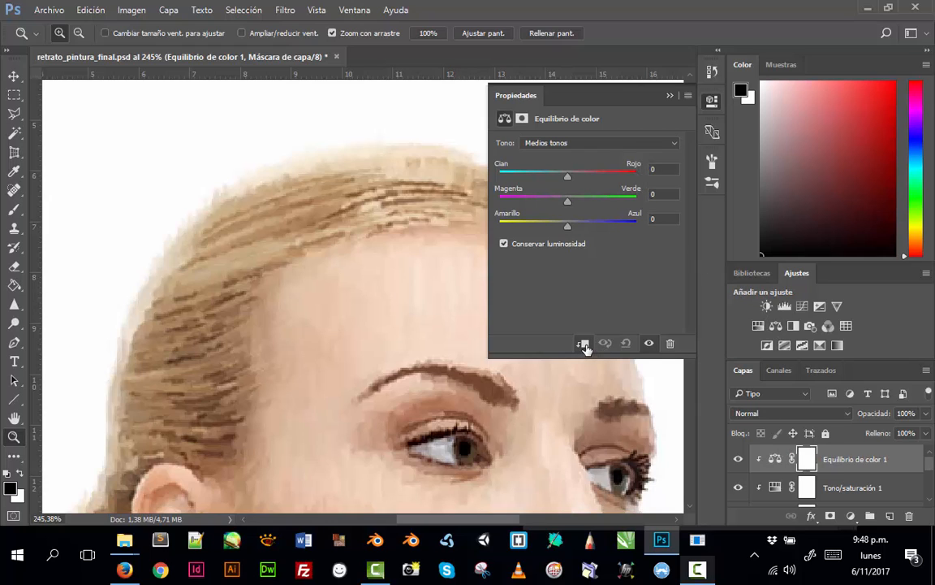
# Set the colour balance of the shadows (Sombras) to -6 for Cyan-Red and 11 for Yellow-Blue.
pyautogui.click(566, 142)
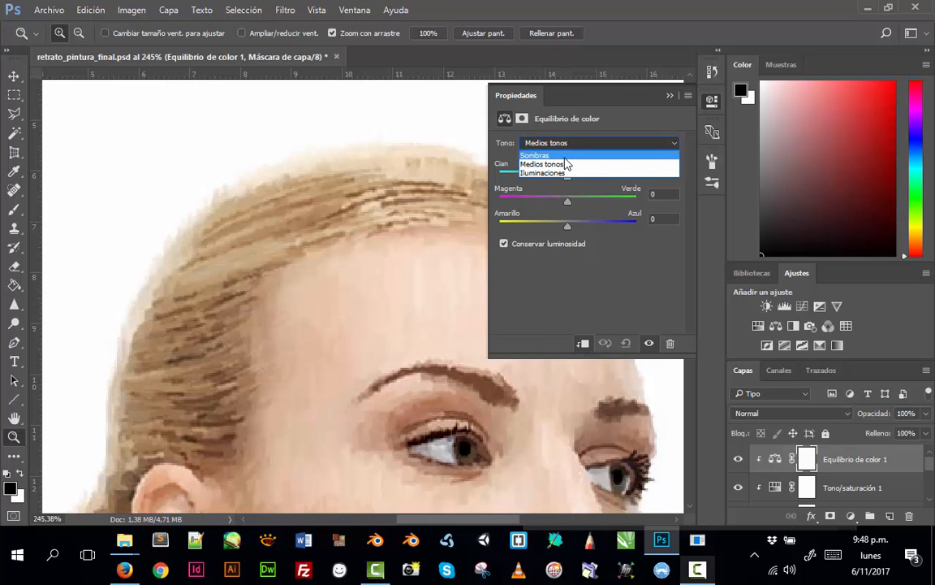
pyautogui.click(566, 156)
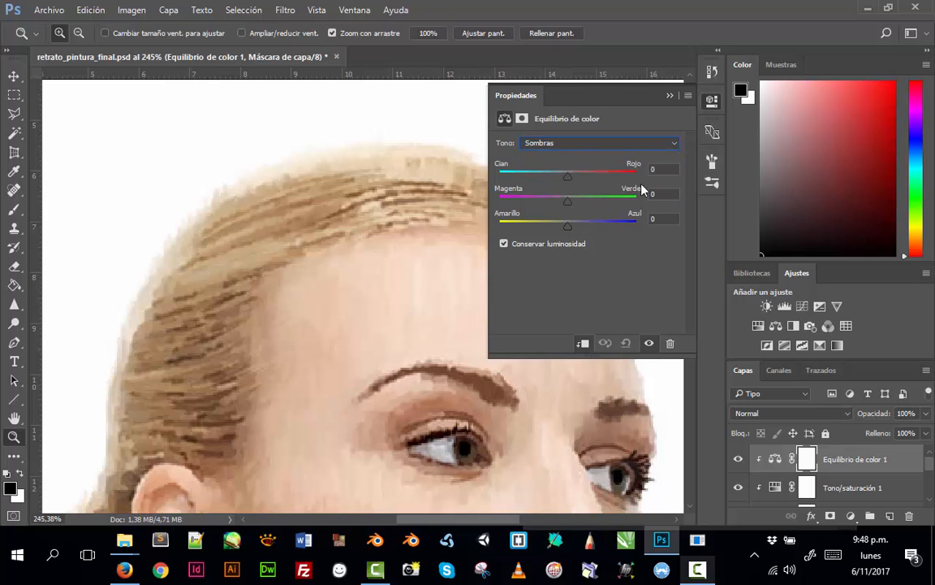
pyautogui.click(661, 169)
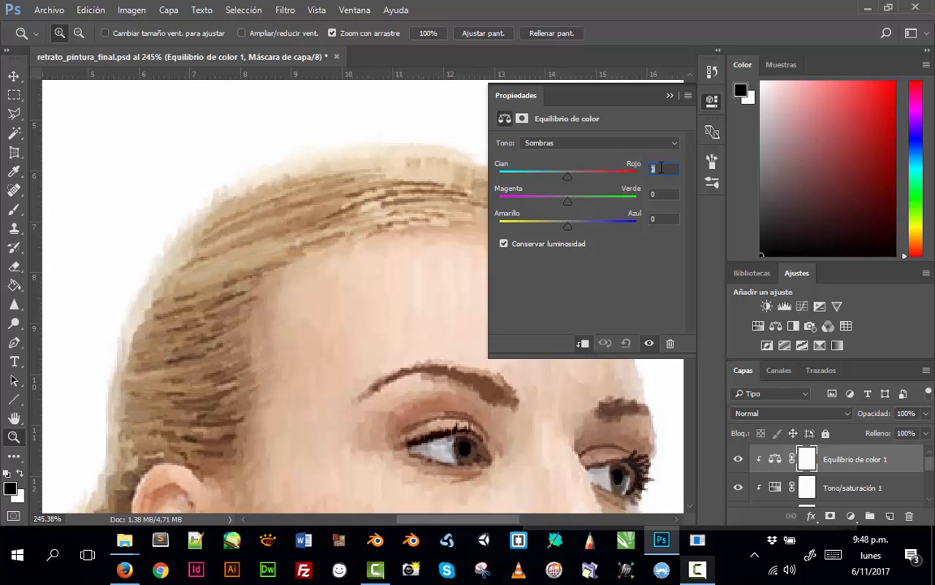
pyautogui.write('-6')
pyautogui.press('Tab')
pyautogui.press('Tab')
pyautogui.write('11')
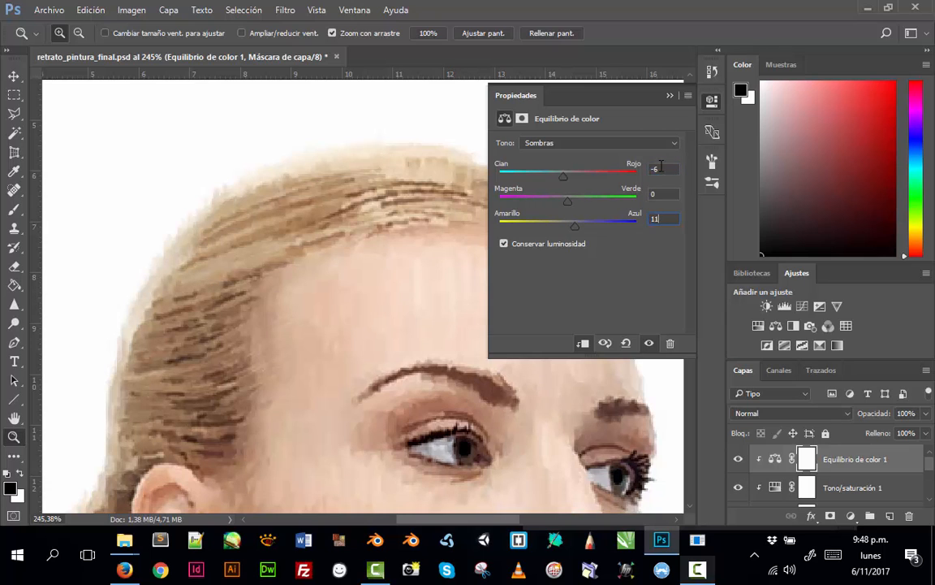
# Set the colour balance of the midtones (Medios tonos) to -7 for Cyan-Red and 8 for Yellow-Blue.
pyautogui.click(656, 146)
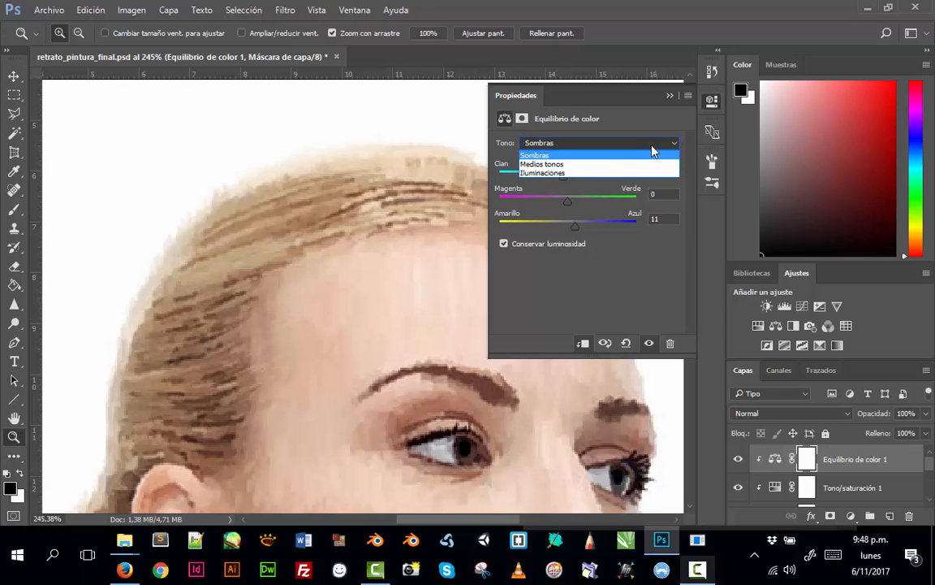
pyautogui.click(612, 166)
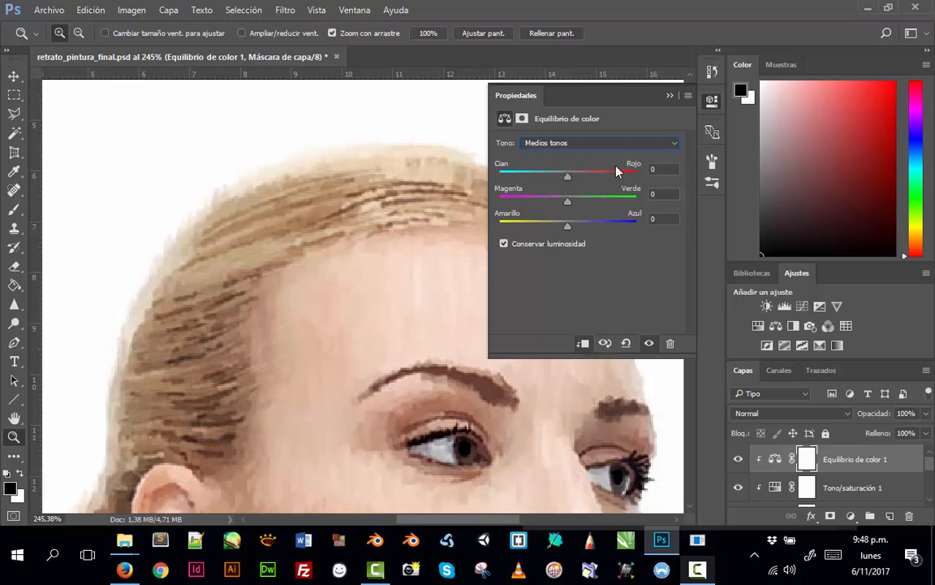
pyautogui.moveTo(662, 173); pyautogui.dragTo(650, 169)
pyautogui.write('-7')
pyautogui.write('8')
# Set the Yellow-Blue balance of the highlights (Iluminaciones) to 10 and turn off Conservar luminosidad.
pyautogui.click(573, 144)
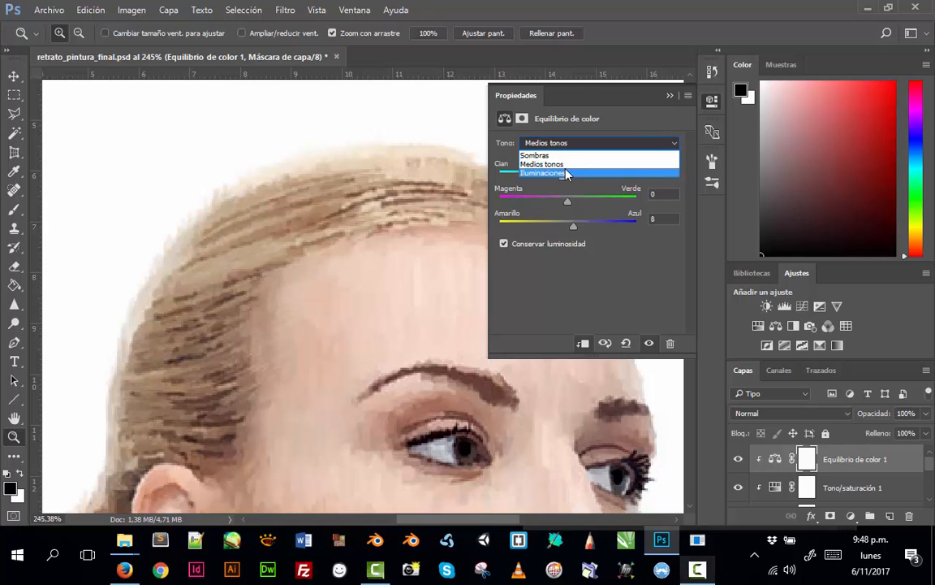
pyautogui.click(568, 174)
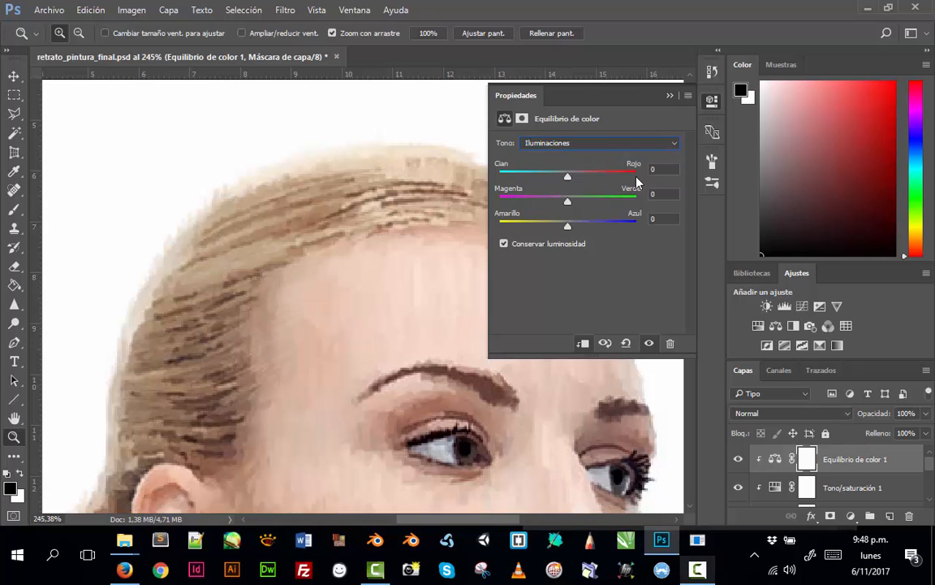
pyautogui.click(662, 219)
pyautogui.write('100')
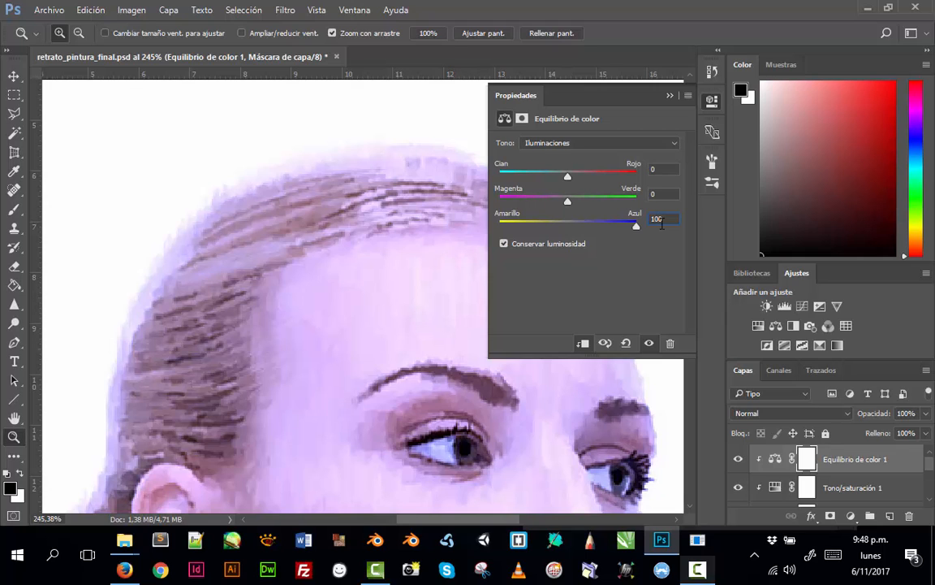
pyautogui.press('BackSpace')
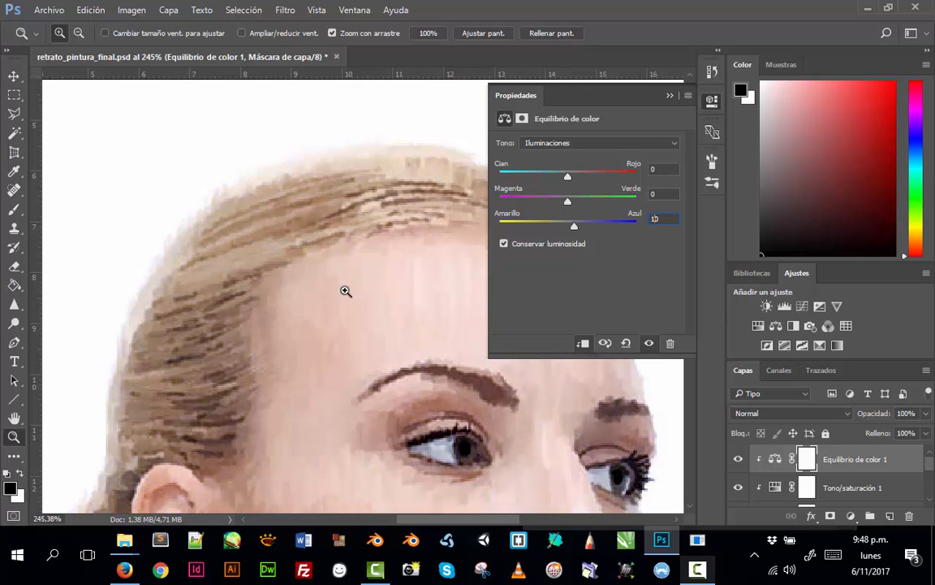
pyautogui.click(503, 244)
pyautogui.click(669, 96)
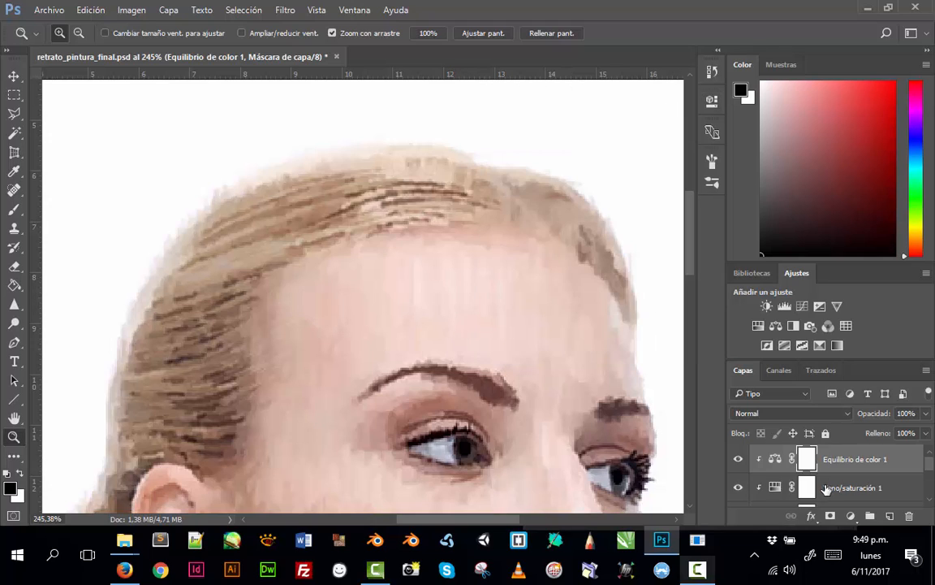
# Enlarge the layer list so that more of the document's layers fit in it.
pyautogui.scroll(-2, 825, 485)
pyautogui.scroll(2, 825, 486)
pyautogui.moveTo(746, 363); pyautogui.dragTo(763, 264)
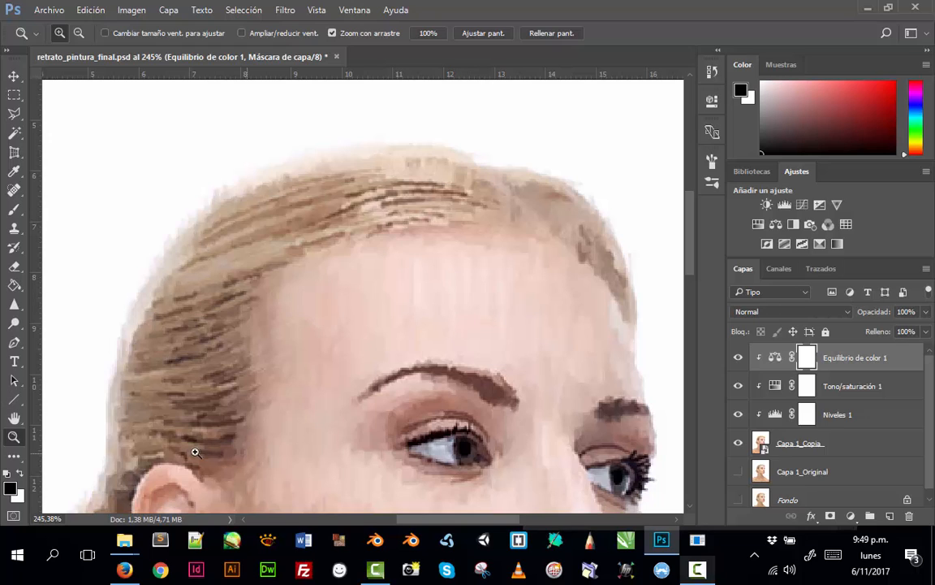
# Create a new empty layer above Equilibrio de color 1 and set its blend mode to Superponer.
pyautogui.moveTo(692, 244); pyautogui.dragTo(696, 339)
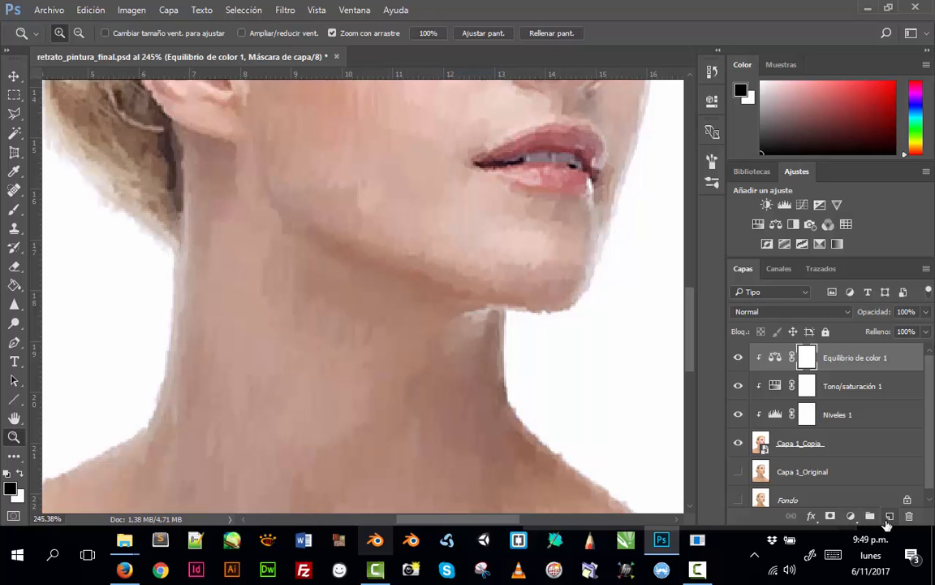
pyautogui.click(890, 516)
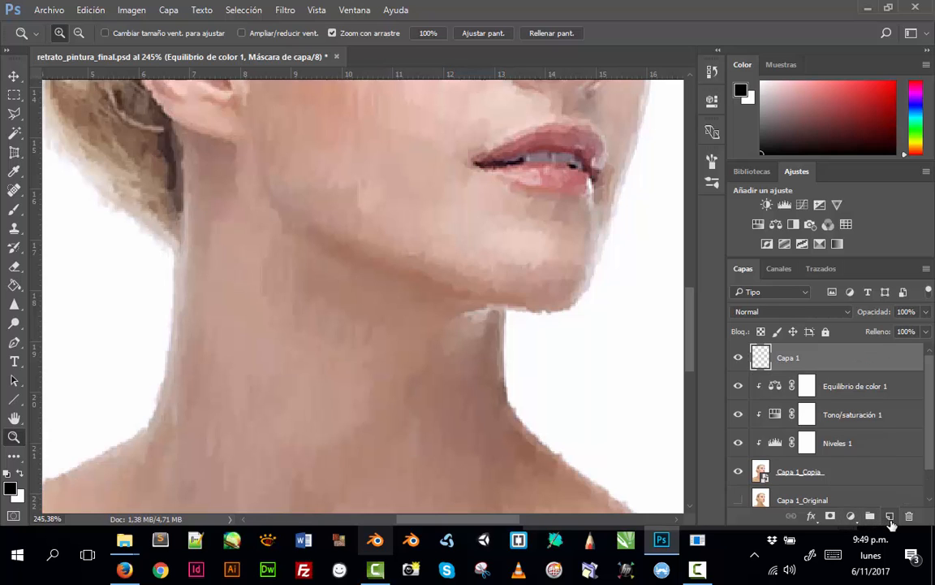
pyautogui.click(775, 312)
pyautogui.click(775, 160)
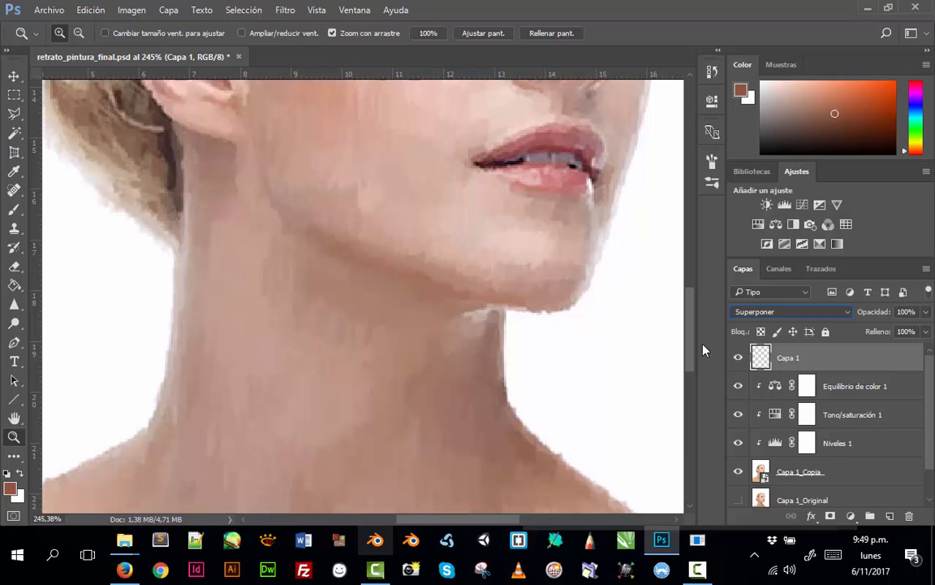
# Set the foreground colour to a light blue with a hue of 215° for recolouring the eyes.
pyautogui.moveTo(692, 340); pyautogui.dragTo(691, 272)
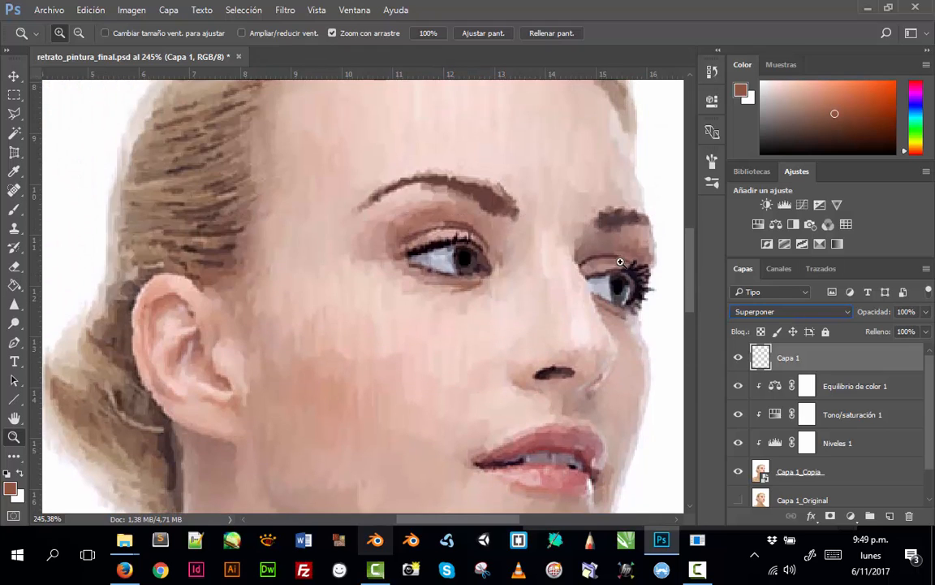
pyautogui.moveTo(466, 246); pyautogui.dragTo(502, 294)
pyautogui.moveTo(539, 276); pyautogui.dragTo(372, 233)
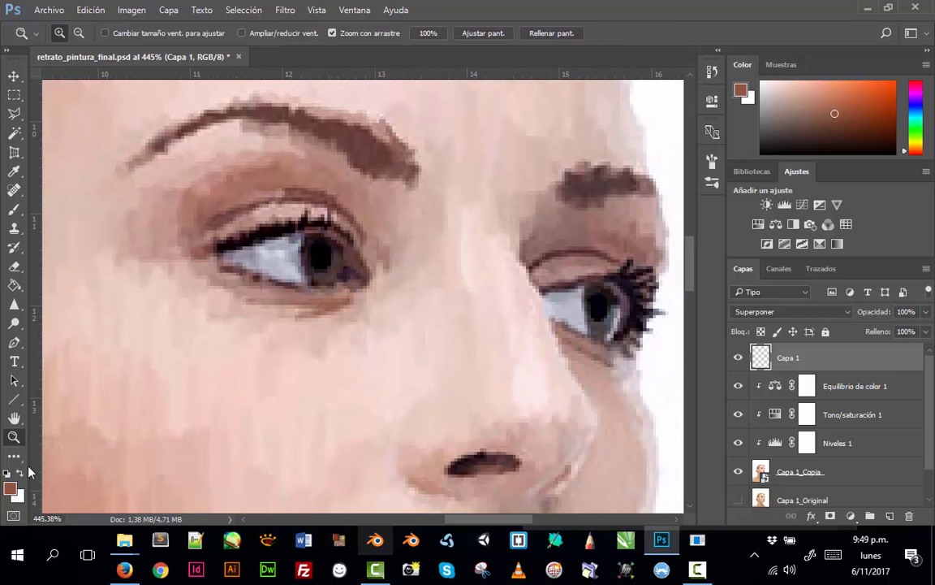
pyautogui.click(11, 487)
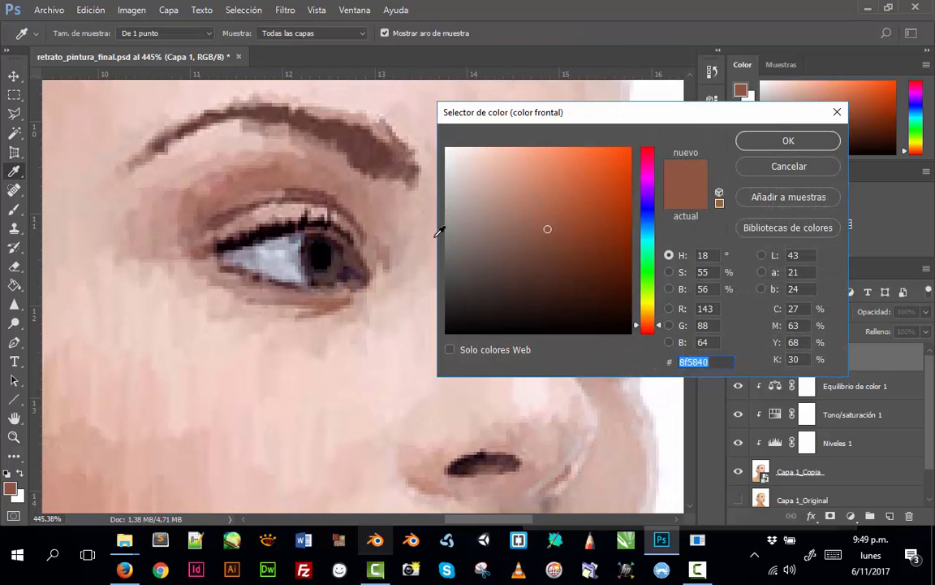
pyautogui.click(651, 222)
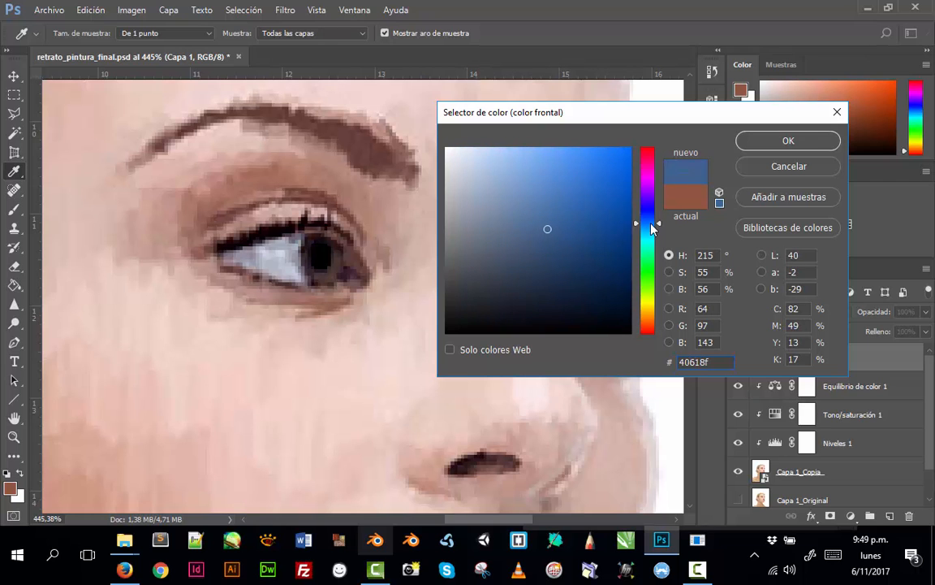
pyautogui.click(528, 159)
pyautogui.press('Return')
pyautogui.press('z')
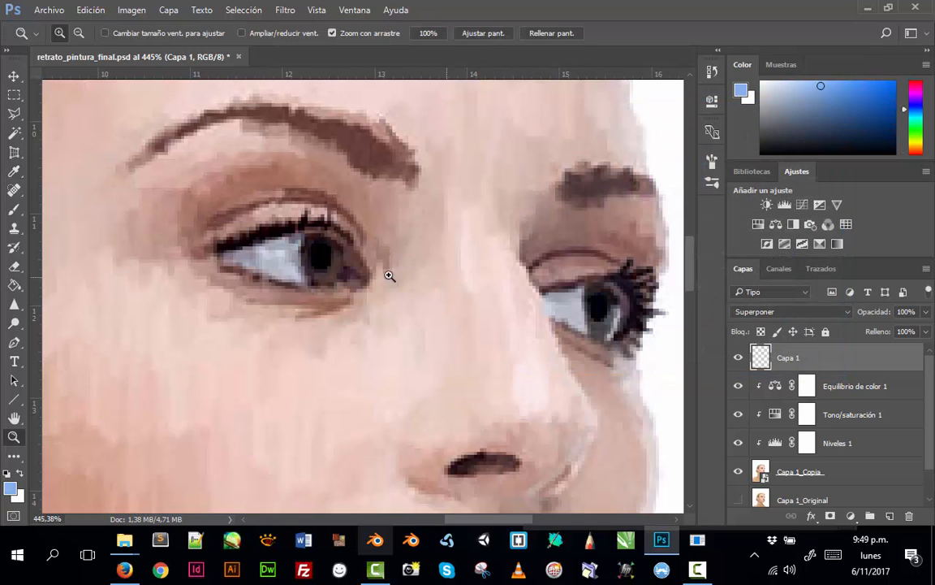
# Paint over the irises of both eyes on Capa 1 with the light blue using the Brush tool.
pyautogui.press('b')
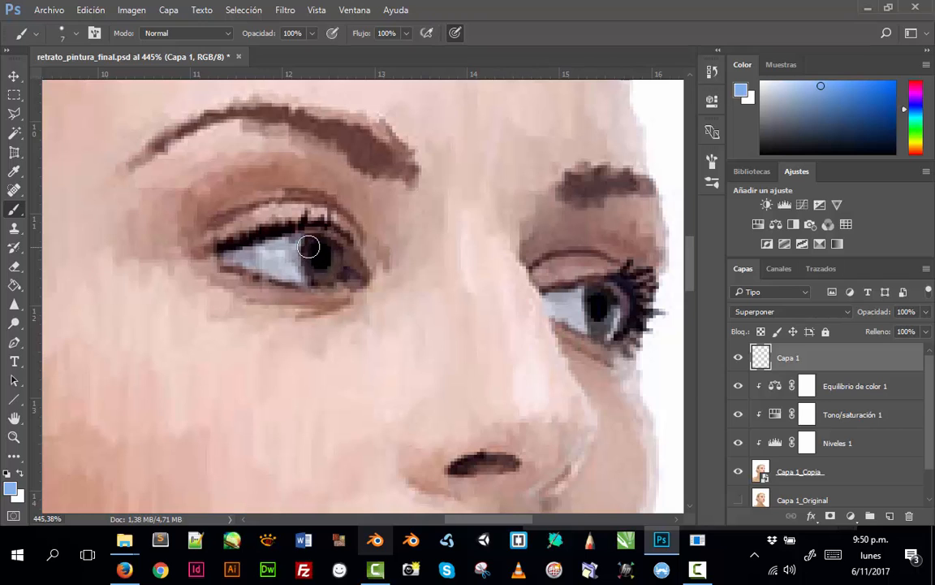
pyautogui.moveTo(308, 246)
pyautogui.mouseDown()
pyautogui.moveTo(324, 280)
pyautogui.moveTo(305, 255)
pyautogui.moveTo(329, 278)
pyautogui.moveTo(333, 246)
pyautogui.moveTo(333, 278)
pyautogui.moveTo(338, 257)
pyautogui.moveTo(302, 268)
pyautogui.moveTo(307, 238)
pyautogui.moveTo(313, 277)
pyautogui.moveTo(313, 266)
pyautogui.moveTo(332, 273)
pyautogui.moveTo(333, 249)
pyautogui.moveTo(310, 273)
pyautogui.moveTo(338, 252)
pyautogui.moveTo(328, 279)
pyautogui.mouseUp()
pyautogui.moveTo(587, 295)
pyautogui.mouseDown()
pyautogui.moveTo(602, 332)
pyautogui.moveTo(610, 296)
pyautogui.moveTo(614, 322)
pyautogui.moveTo(607, 293)
pyautogui.moveTo(590, 325)
pyautogui.moveTo(602, 324)
pyautogui.moveTo(586, 300)
pyautogui.moveTo(591, 326)
pyautogui.moveTo(585, 299)
pyautogui.moveTo(606, 320)
pyautogui.moveTo(600, 293)
pyautogui.moveTo(599, 329)
pyautogui.moveTo(571, 310)
pyautogui.moveTo(585, 291)
pyautogui.moveTo(611, 312)
pyautogui.mouseUp()
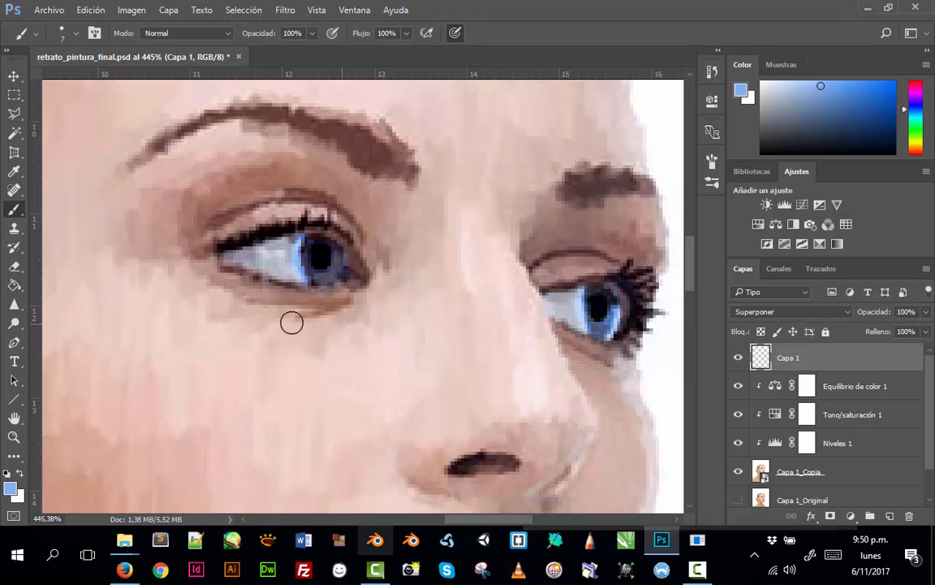
pyautogui.moveTo(291, 323); pyautogui.dragTo(327, 324)
# Compare the painting with and without Capa 1_Copia, and hide the eye-colour layer Capa 1.
pyautogui.click(738, 472)
pyautogui.click(738, 471)
pyautogui.click(738, 357)
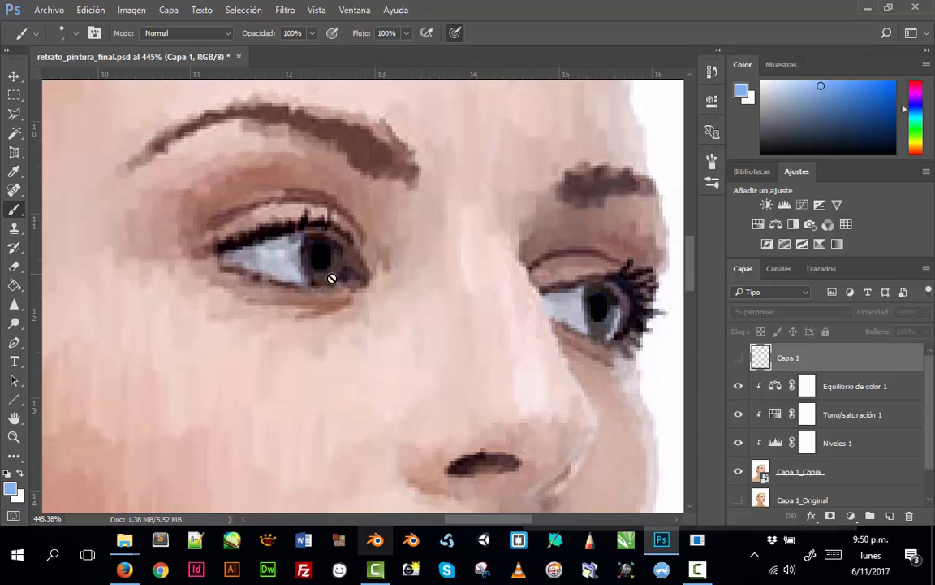
# Select the irises of both eyes with the Polygonal Lasso and copy them from Capa 1_Copia to a new layer.
pyautogui.press('z')
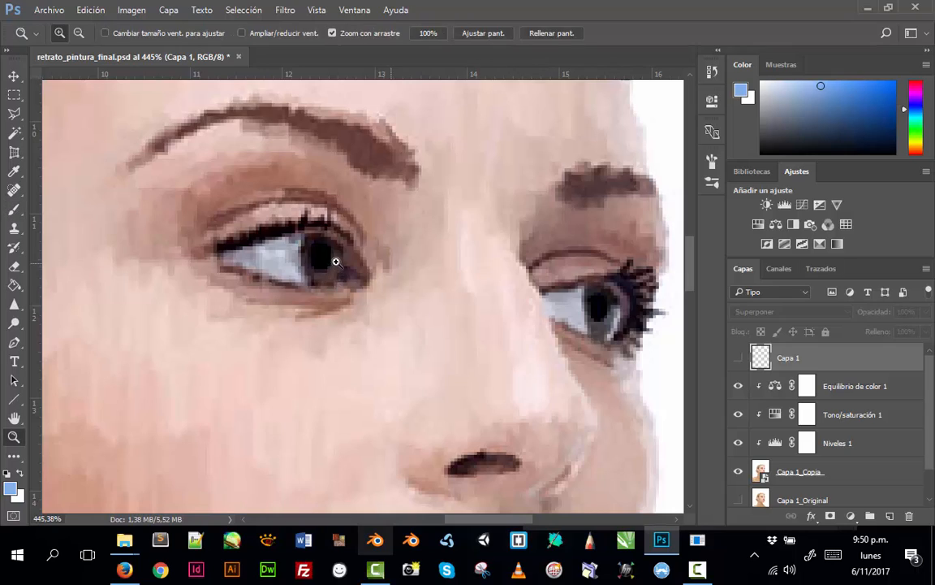
pyautogui.moveTo(343, 270)
pyautogui.mouseDown()
pyautogui.moveTo(377, 307)
pyautogui.moveTo(341, 275)
pyautogui.mouseUp()
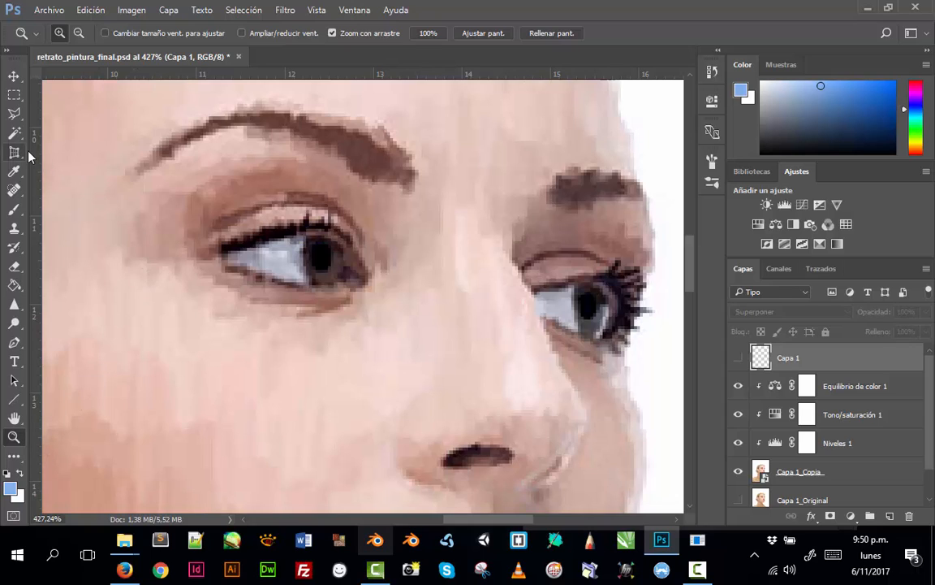
pyautogui.click(14, 114)
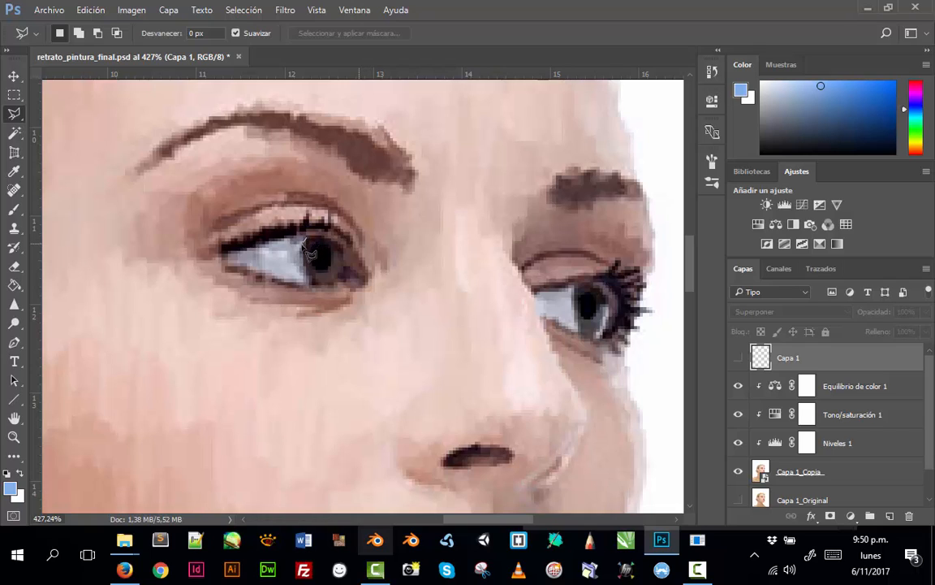
pyautogui.moveTo(303, 239)
pyautogui.mouseDown()
pyautogui.moveTo(308, 275)
pyautogui.moveTo(328, 288)
pyautogui.moveTo(343, 251)
pyautogui.moveTo(325, 237)
pyautogui.moveTo(311, 242)
pyautogui.mouseUp()
pyautogui.press('shift')
pyautogui.moveTo(578, 293)
pyautogui.mouseDown()
pyautogui.moveTo(589, 340)
pyautogui.moveTo(615, 334)
pyautogui.moveTo(615, 304)
pyautogui.moveTo(579, 290)
pyautogui.mouseUp()
pyautogui.click(881, 474)
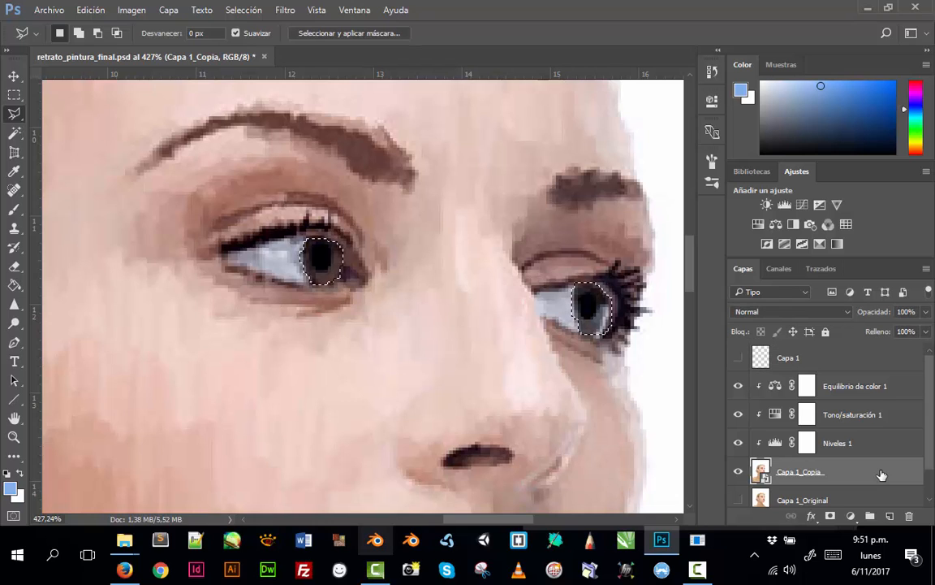
pyautogui.hotkey('ctrl', 'j')
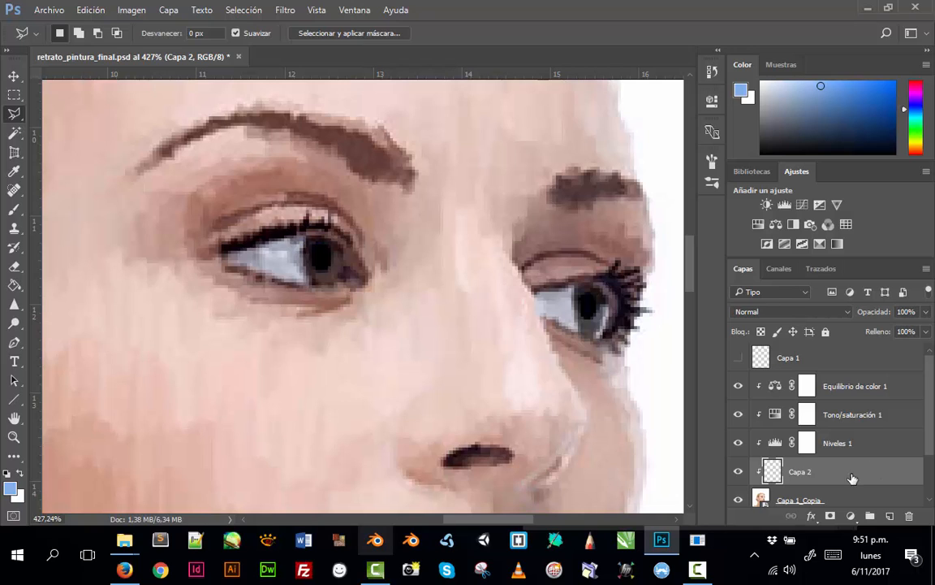
# Move the iris layer Capa 2 above Equilibrio de color 1 and release its clipping mask.
pyautogui.moveTo(799, 459); pyautogui.dragTo(769, 383)
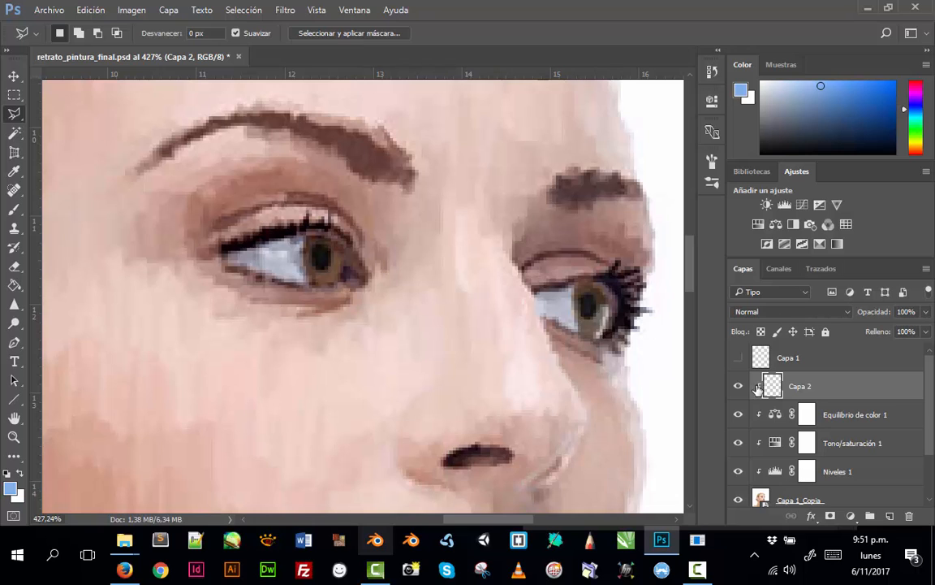
pyautogui.rightClick(802, 388)
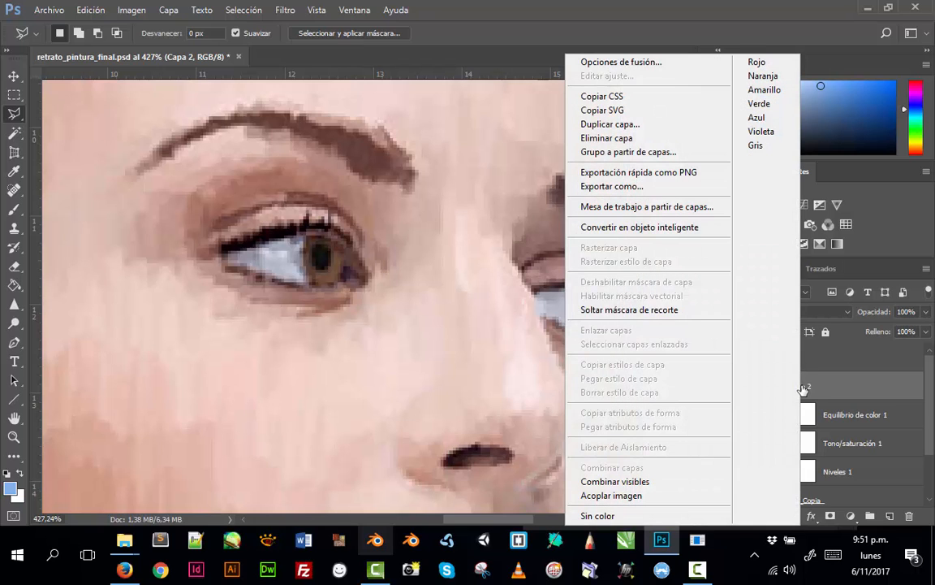
pyautogui.click(682, 309)
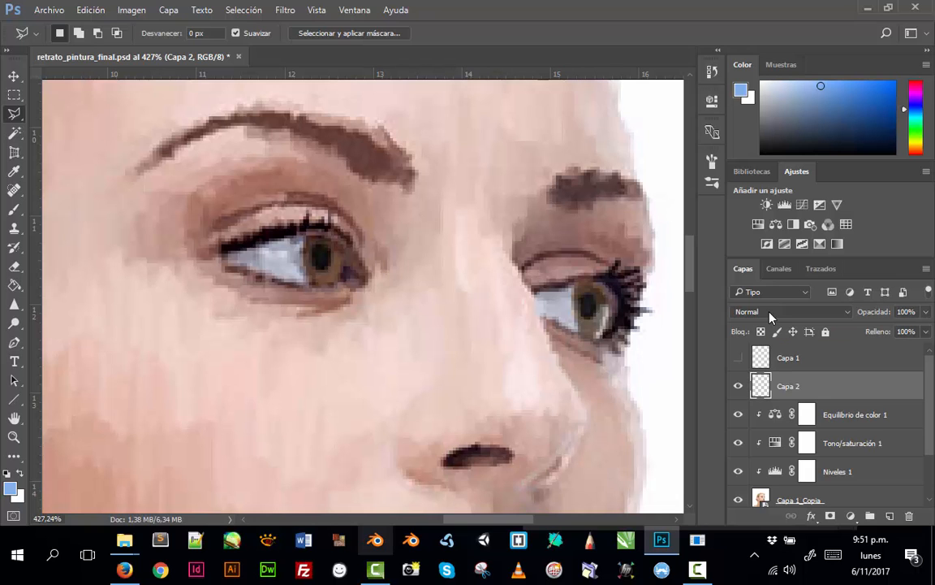
# Brighten the irises on Capa 2 with Levels (Niveles), setting the midtone input level to 1,36.
pyautogui.hotkey('ctrl', 'l')
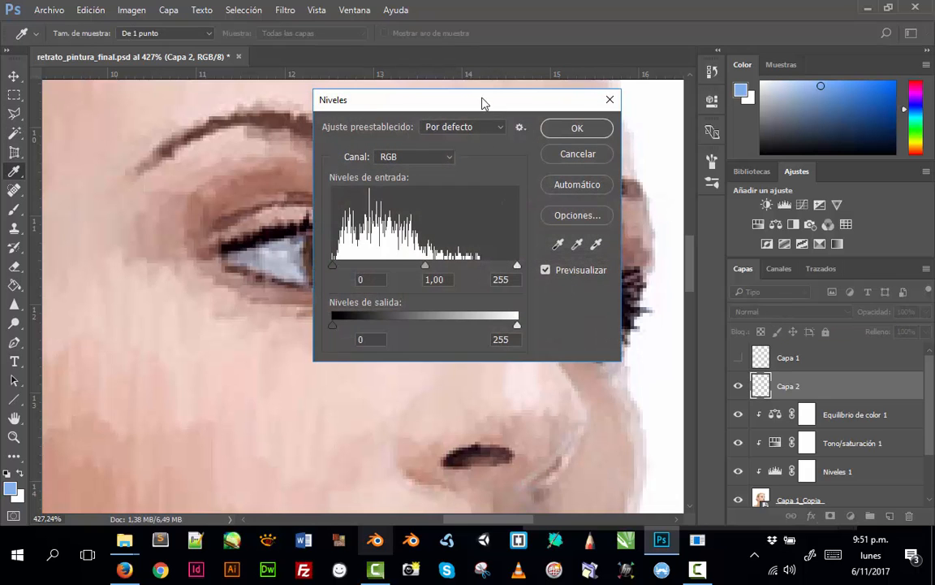
pyautogui.moveTo(485, 100); pyautogui.dragTo(651, 232)
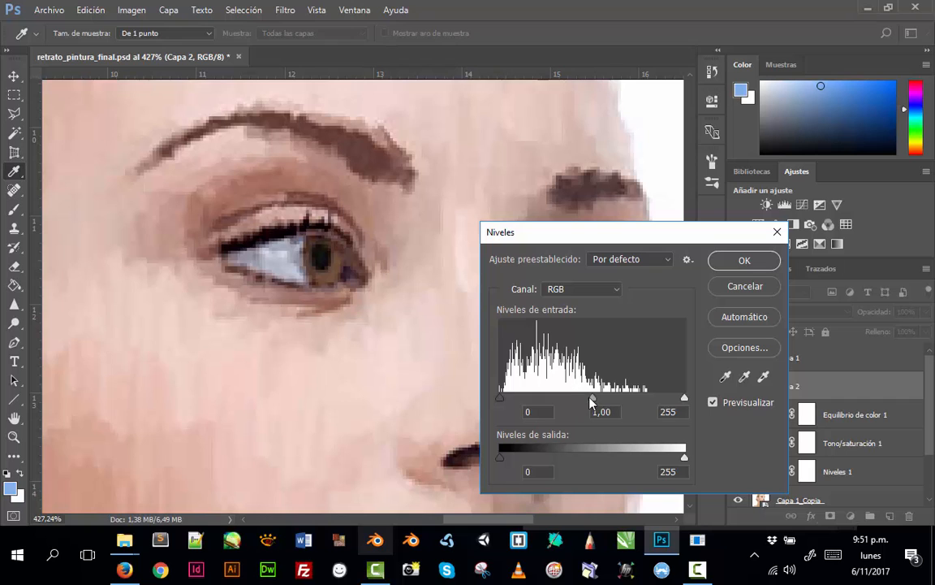
pyautogui.moveTo(592, 397); pyautogui.dragTo(572, 398)
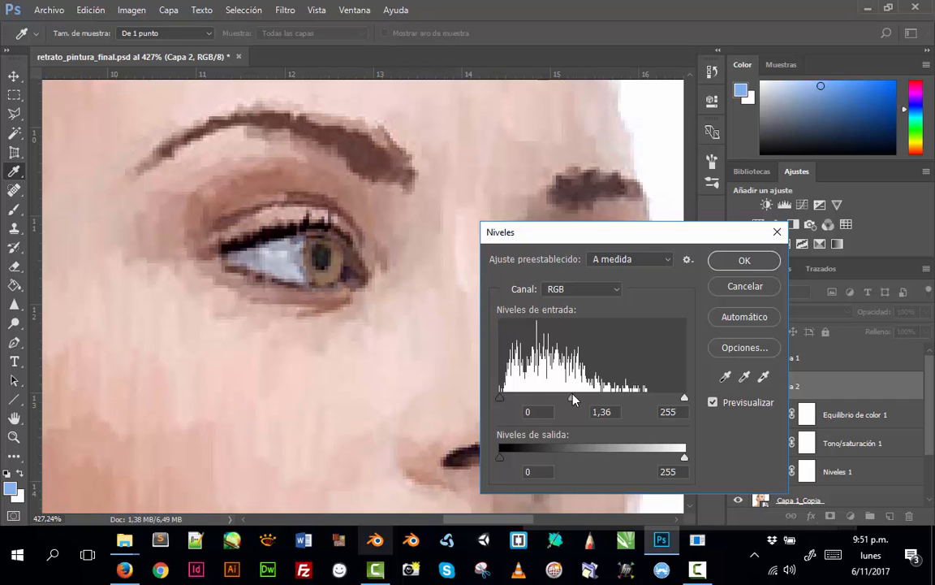
pyautogui.click(718, 263)
pyautogui.press('l')
pyautogui.moveTo(850, 394)
pyautogui.mouseDown()
pyautogui.moveTo(849, 478)
pyautogui.moveTo(854, 385)
pyautogui.mouseUp()
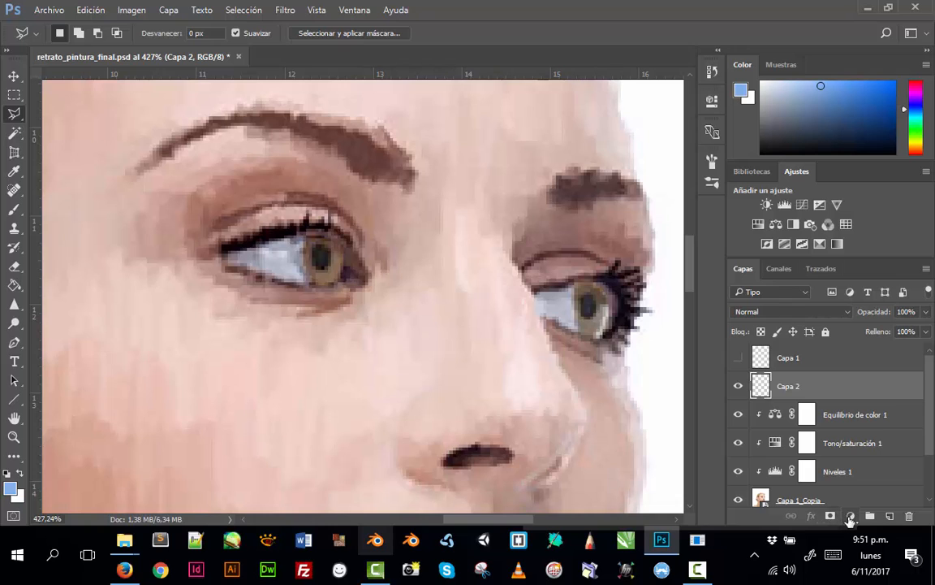
# Add a Hue/Saturation (Tono/saturación) adjustment layer above Capa 2 with the saturation set to -20.
pyautogui.click(849, 515)
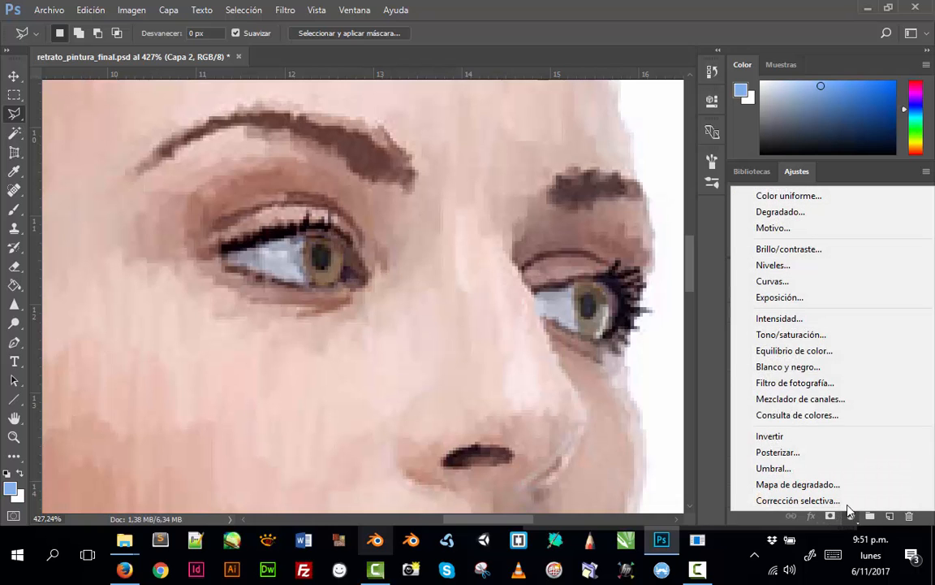
pyautogui.click(866, 334)
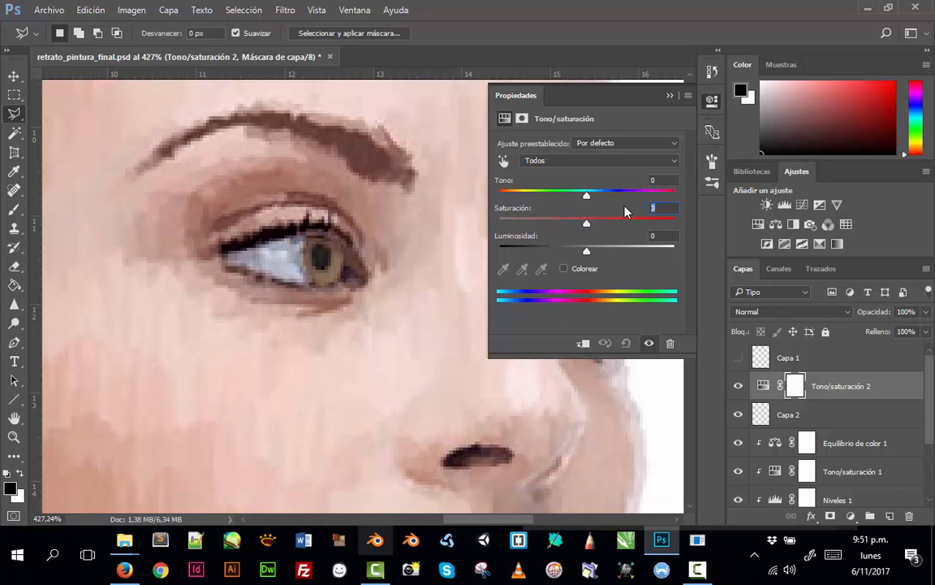
pyautogui.write('15')
pyautogui.moveTo(659, 208); pyautogui.dragTo(633, 208)
pyautogui.write('20')
pyautogui.moveTo(602, 225); pyautogui.dragTo(577, 225)
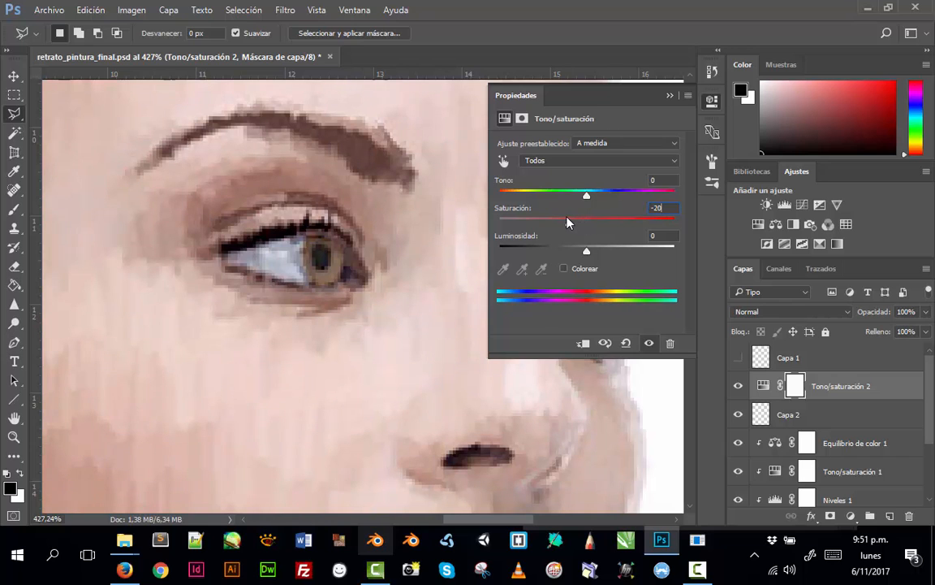
pyautogui.click(672, 95)
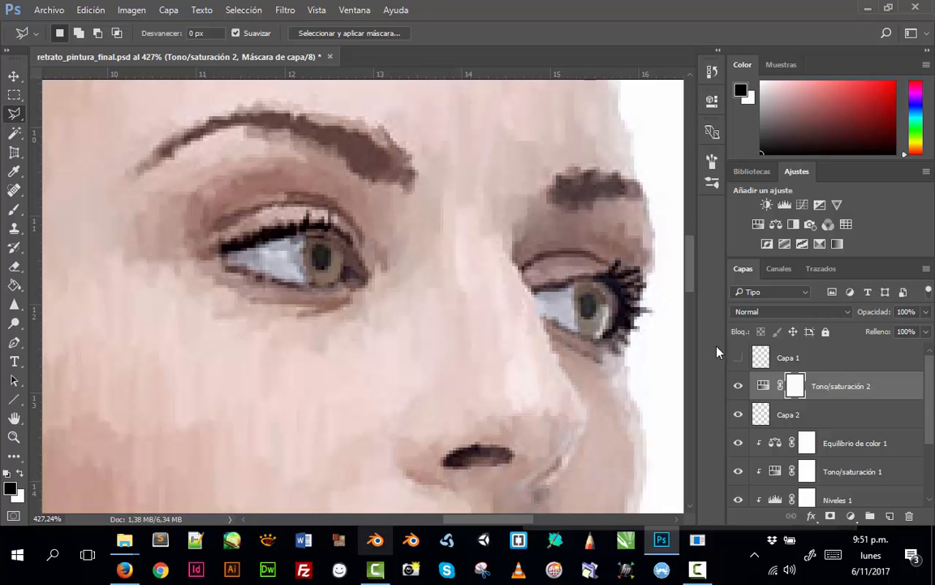
# Show and select Capa 1 again, and set the foreground colour to the darker blue 4578bd.
pyautogui.click(736, 358)
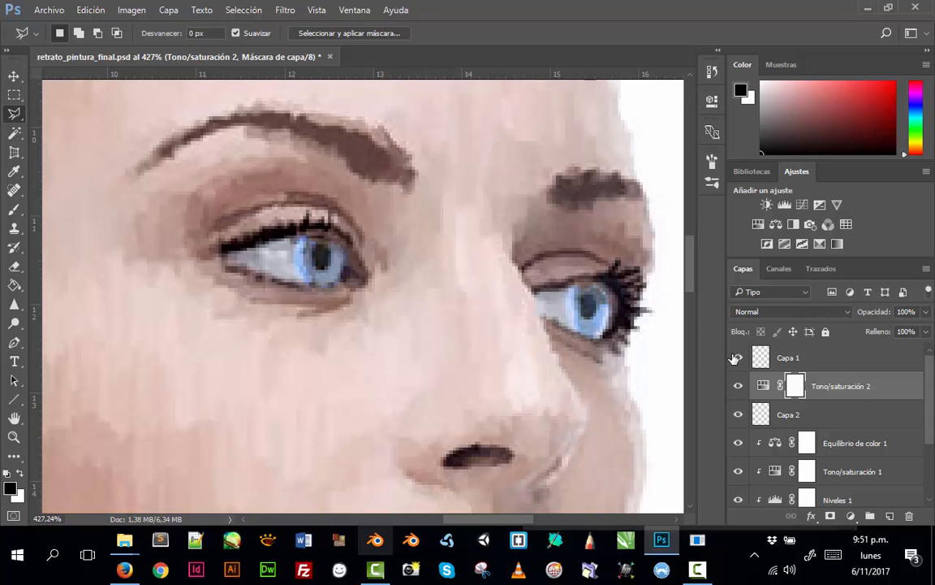
pyautogui.click(779, 358)
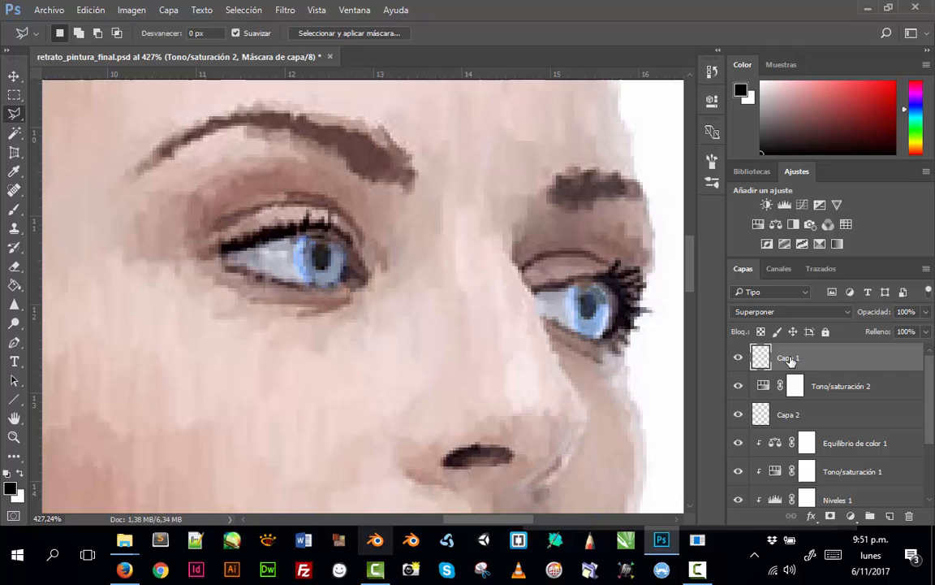
pyautogui.click(10, 488)
pyautogui.click(561, 193)
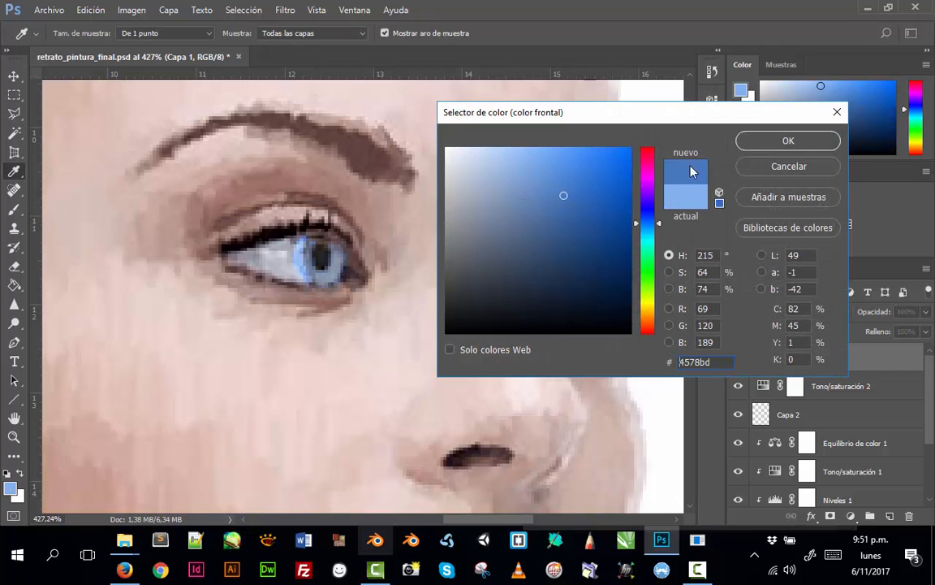
pyautogui.click(749, 144)
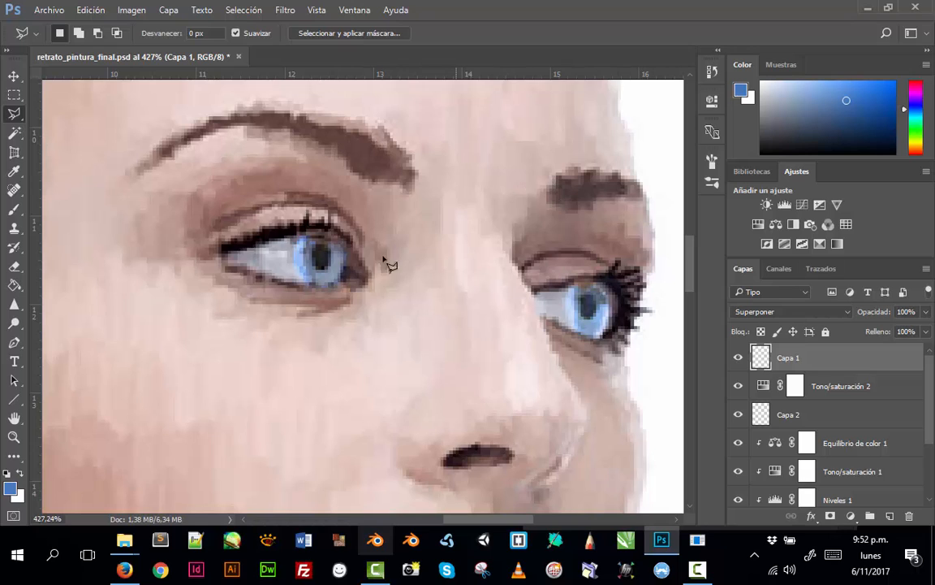
# Brush the darker blue over the irises of both eyes on Capa 1.
pyautogui.press('b')
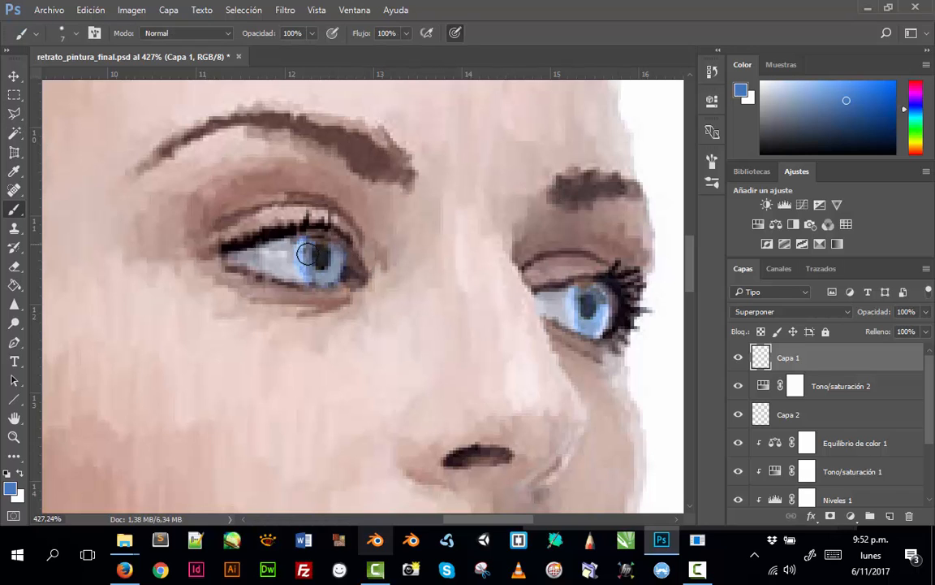
pyautogui.moveTo(311, 266)
pyautogui.mouseDown()
pyautogui.moveTo(337, 271)
pyautogui.moveTo(334, 246)
pyautogui.moveTo(317, 278)
pyautogui.moveTo(338, 262)
pyautogui.moveTo(318, 279)
pyautogui.moveTo(320, 251)
pyautogui.mouseUp()
pyautogui.moveTo(578, 290)
pyautogui.mouseDown()
pyautogui.moveTo(573, 302)
pyautogui.moveTo(584, 302)
pyautogui.moveTo(595, 286)
pyautogui.moveTo(578, 319)
pyautogui.moveTo(600, 293)
pyautogui.moveTo(580, 317)
pyautogui.moveTo(574, 309)
pyautogui.moveTo(595, 333)
pyautogui.moveTo(598, 310)
pyautogui.mouseUp()
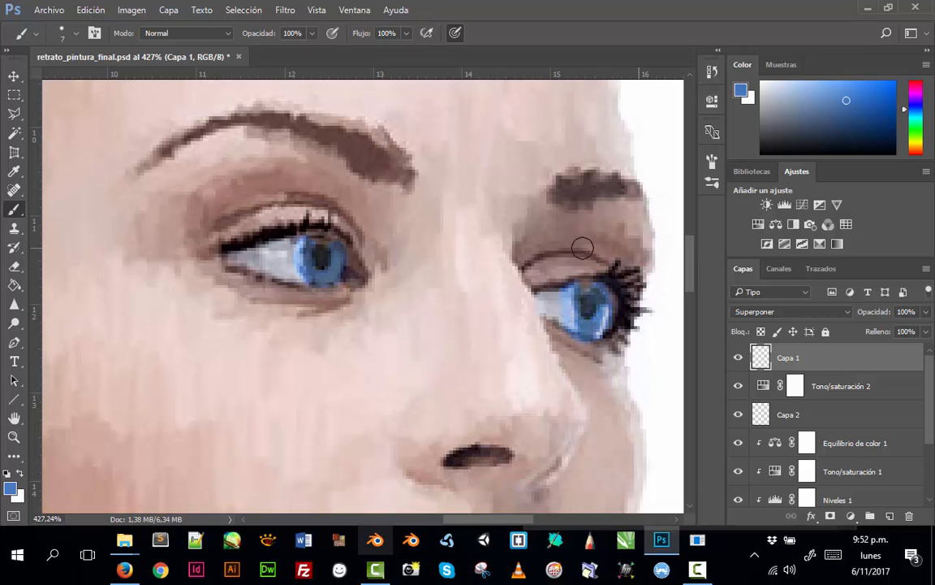
# Examine the recoloured eyes within the whole portrait.
pyautogui.hotkey('ctrl', '-')
pyautogui.hotkey('ctrl', '-')
pyautogui.hotkey('ctrl', '-')
pyautogui.hotkey('ctrl', '-')
pyautogui.hotkey('ctrl', '-')
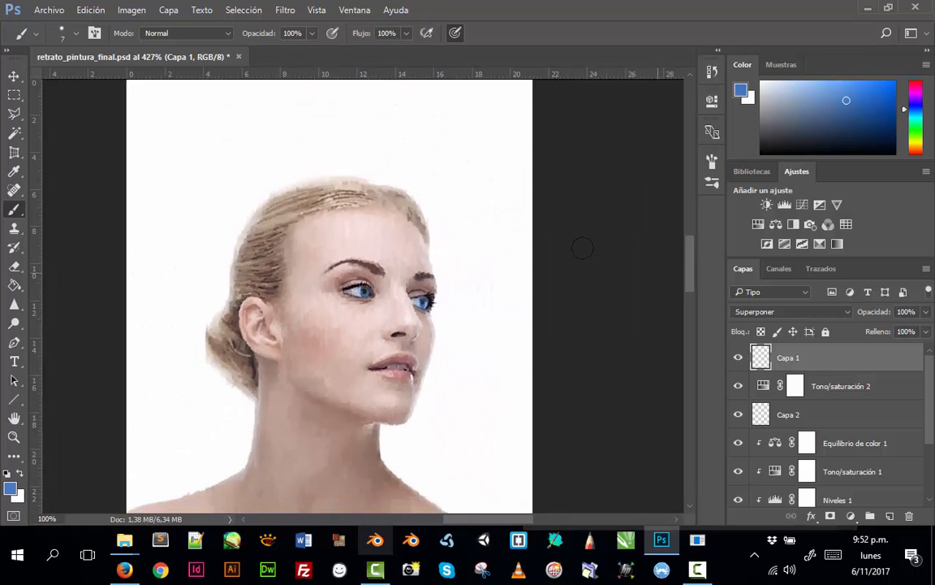
pyautogui.press('z')
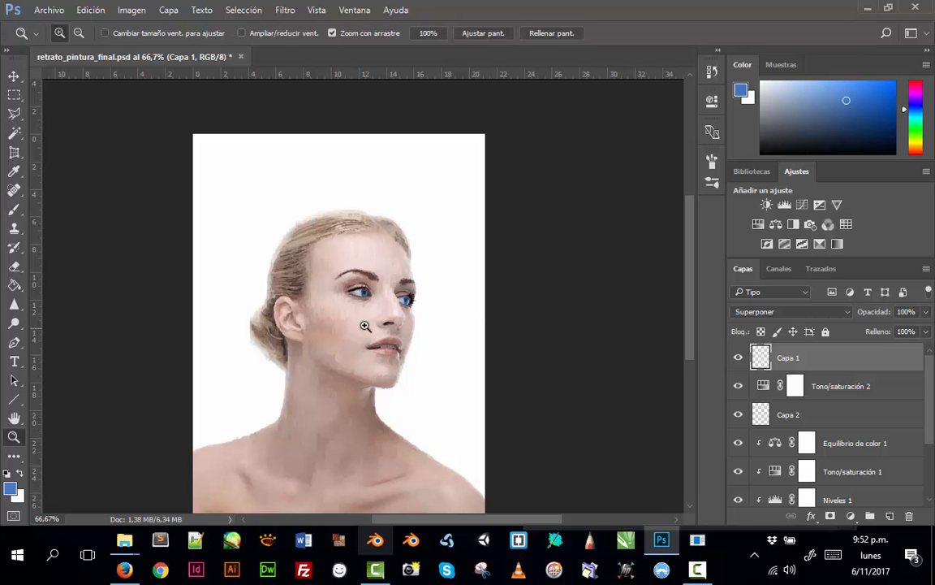
pyautogui.moveTo(418, 374); pyautogui.dragTo(418, 376)
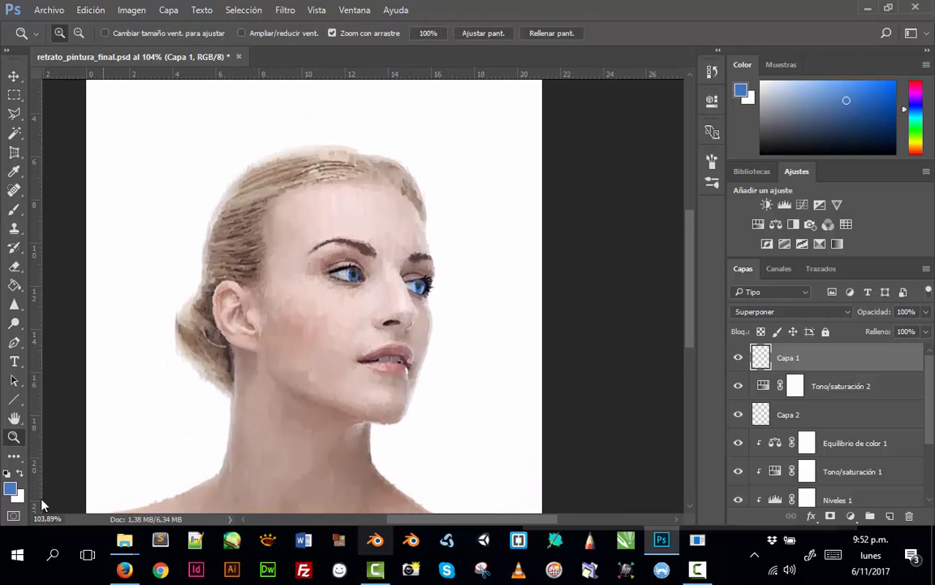
# Paint vertical test strokes beside the hairline on Capa 1, one in the current blue and one in bright yellow.
pyautogui.click(782, 65)
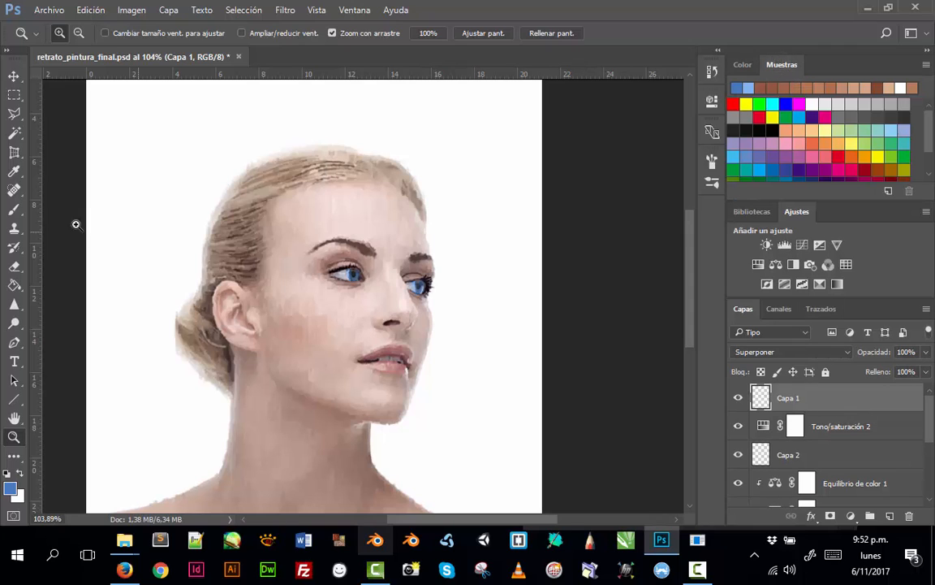
pyautogui.press('b')
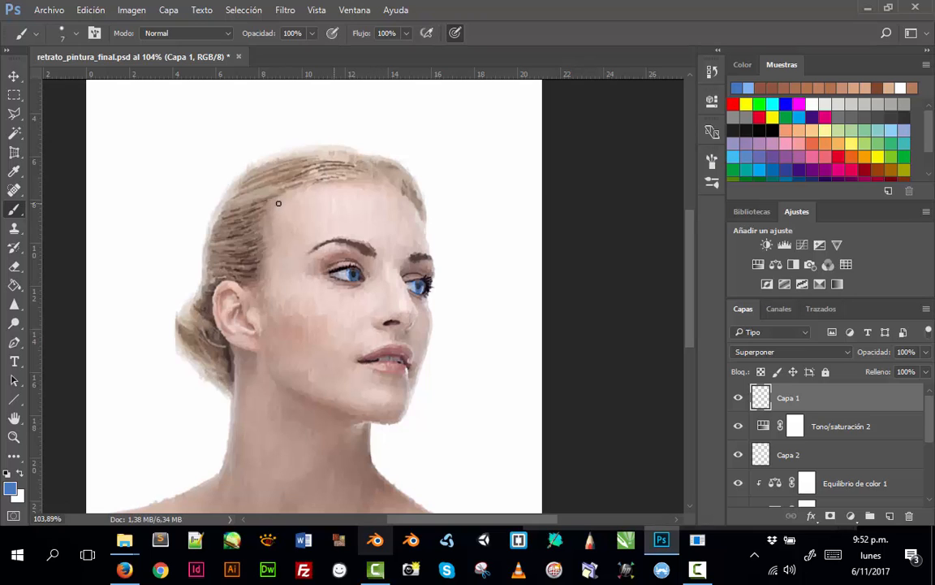
pyautogui.moveTo(278, 203); pyautogui.dragTo(277, 325)
pyautogui.click(878, 157)
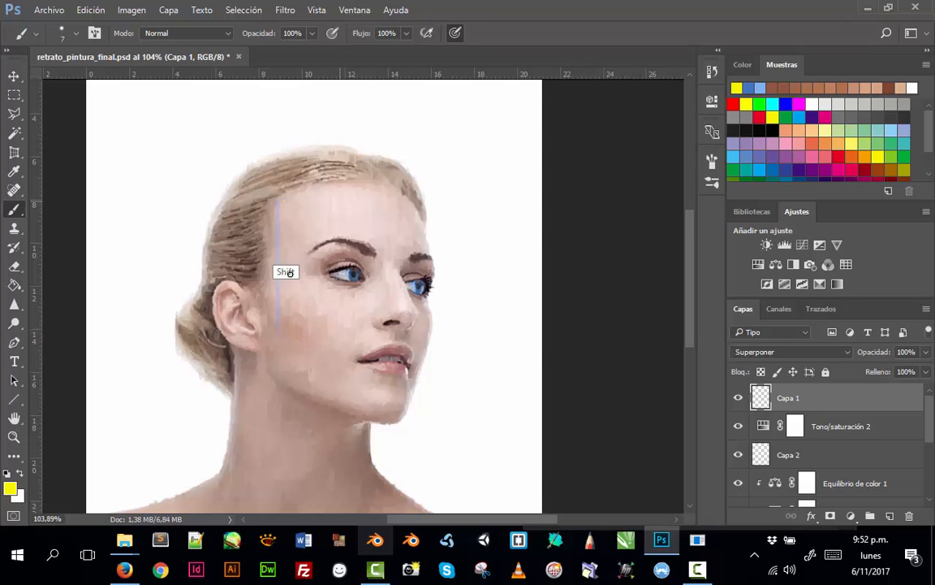
pyautogui.moveTo(284, 201); pyautogui.dragTo(283, 365)
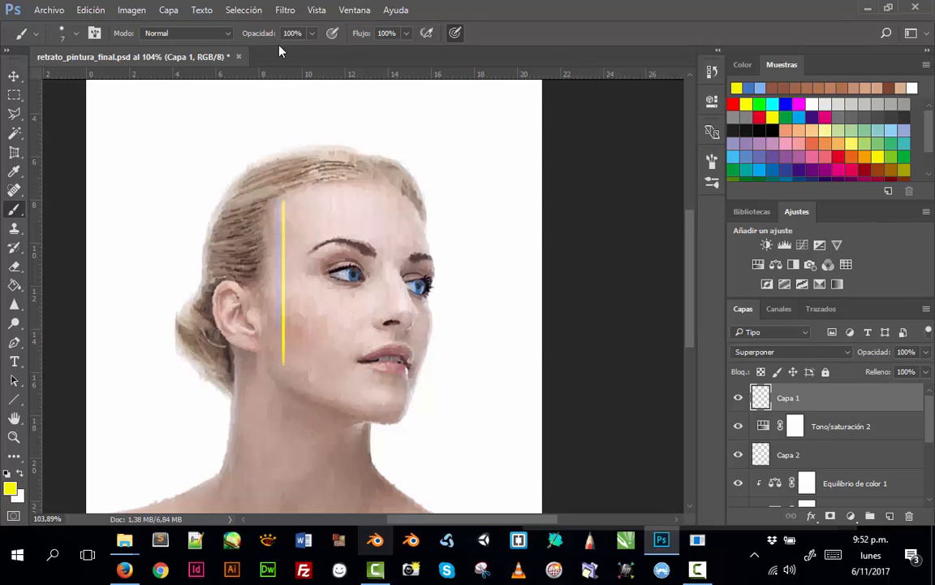
# Lower the brush opacity to 47% and paint another vertical yellow stroke across the forehead and temple.
pyautogui.click(311, 35)
pyautogui.moveTo(281, 54); pyautogui.dragTo(276, 54)
pyautogui.click(305, 199)
pyautogui.moveTo(311, 203); pyautogui.dragTo(311, 313)
# Erase the blue and yellow test strokes from the face on Capa 1.
pyautogui.hotkey('ctrl', 'a')
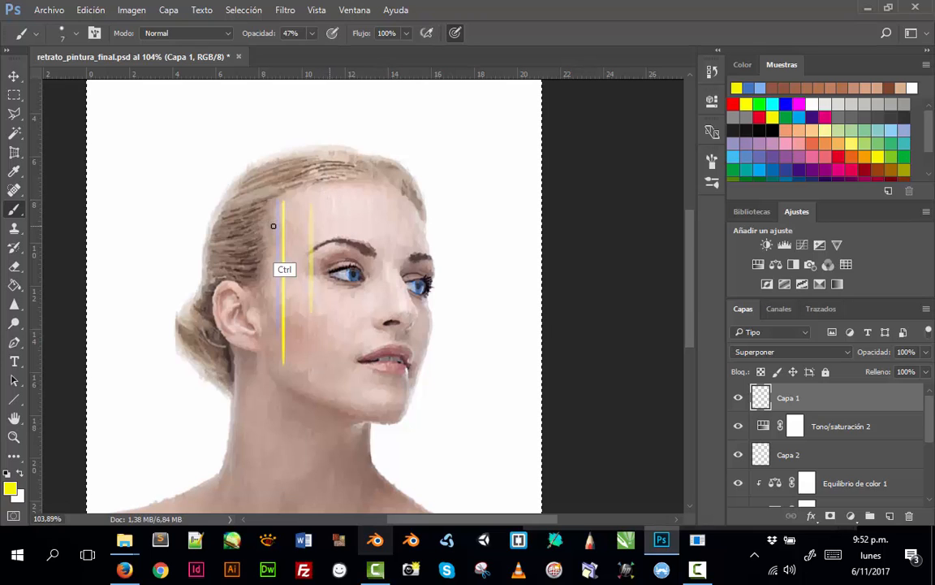
pyautogui.press('e')
pyautogui.moveTo(263, 204)
pyautogui.mouseDown()
pyautogui.moveTo(268, 295)
pyautogui.moveTo(266, 216)
pyautogui.moveTo(286, 199)
pyautogui.moveTo(291, 251)
pyautogui.moveTo(279, 308)
pyautogui.moveTo(300, 247)
pyautogui.moveTo(276, 339)
pyautogui.mouseUp()
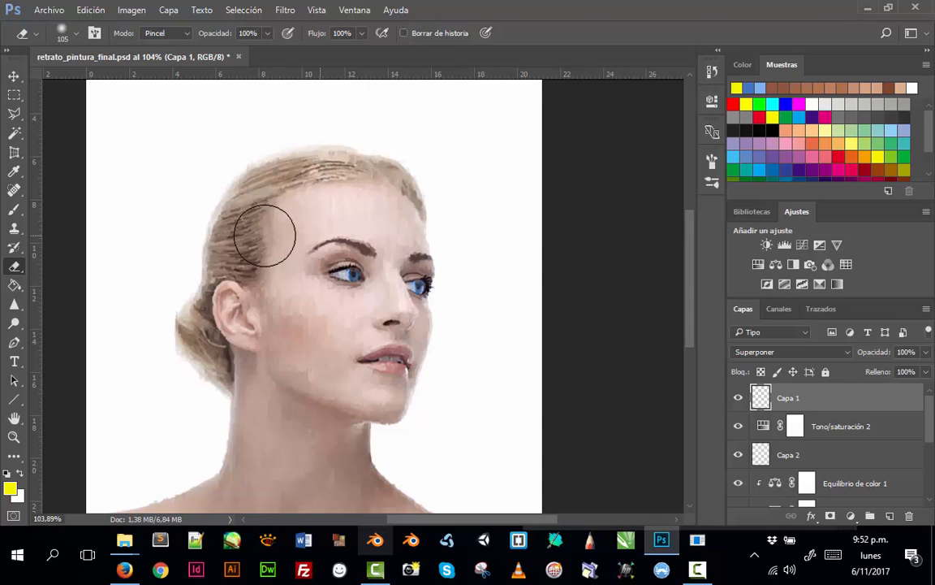
# Brush thin vertical strokes in yellow, orange and dark red along the temple beside the hairline on Capa 1.
pyautogui.press('i')
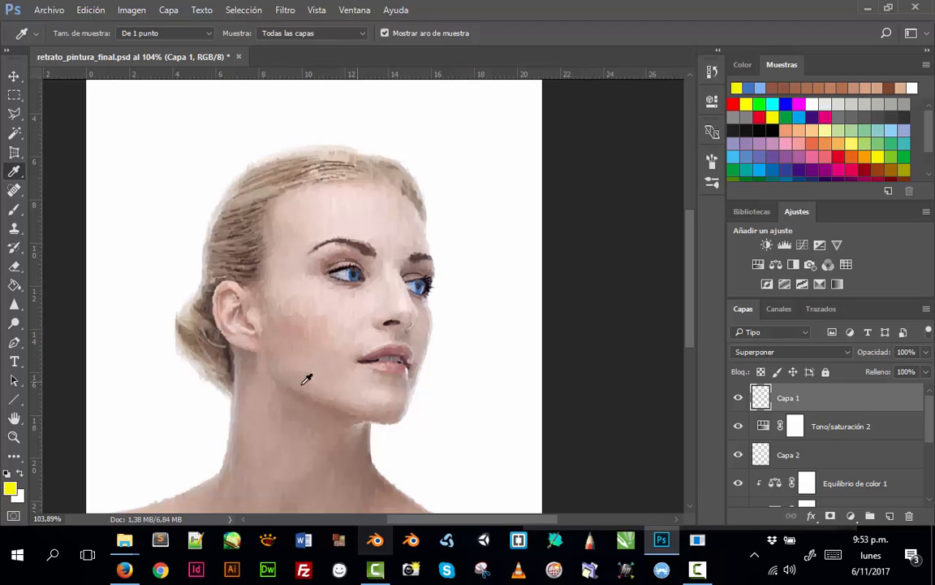
pyautogui.press('b')
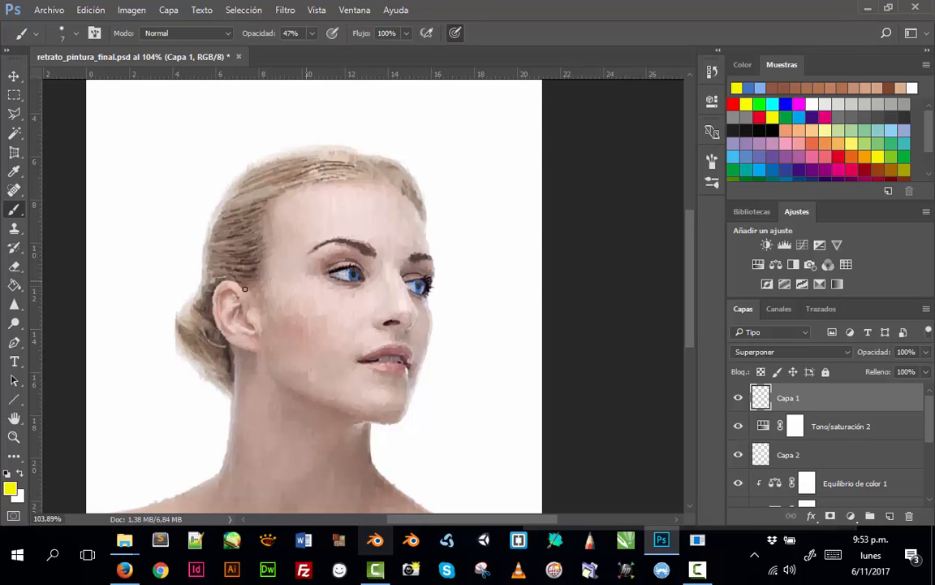
pyautogui.moveTo(274, 215); pyautogui.dragTo(272, 279)
pyautogui.click(853, 156)
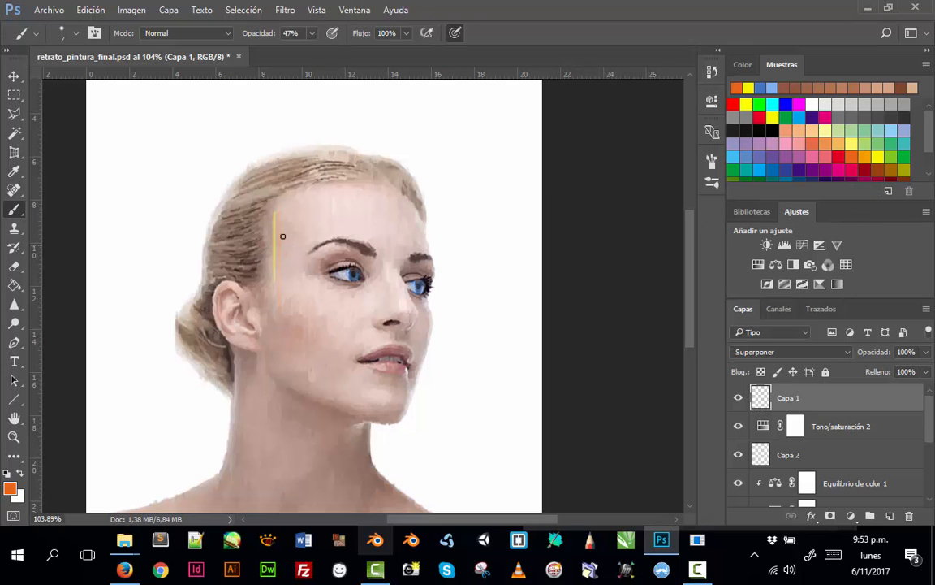
pyautogui.click(865, 168)
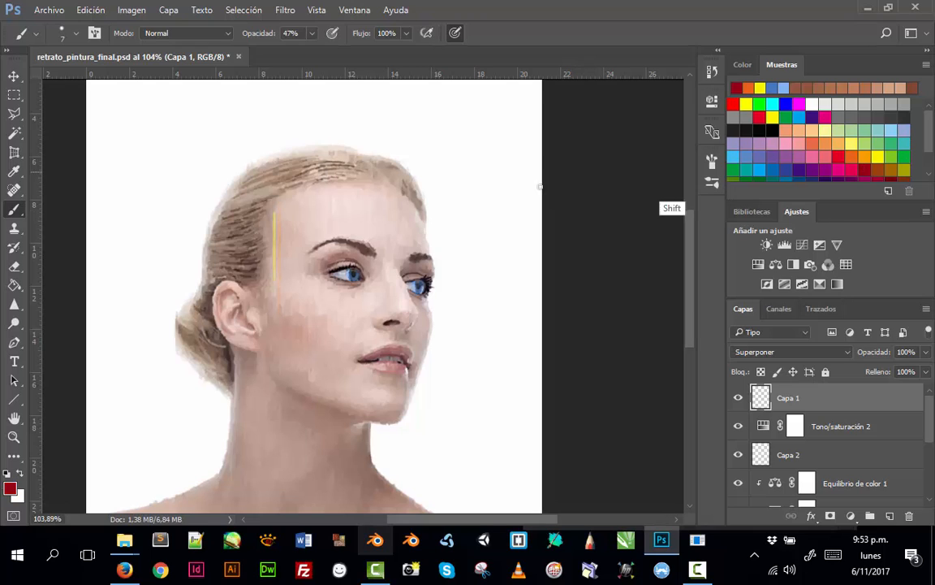
pyautogui.moveTo(284, 212); pyautogui.dragTo(289, 323)
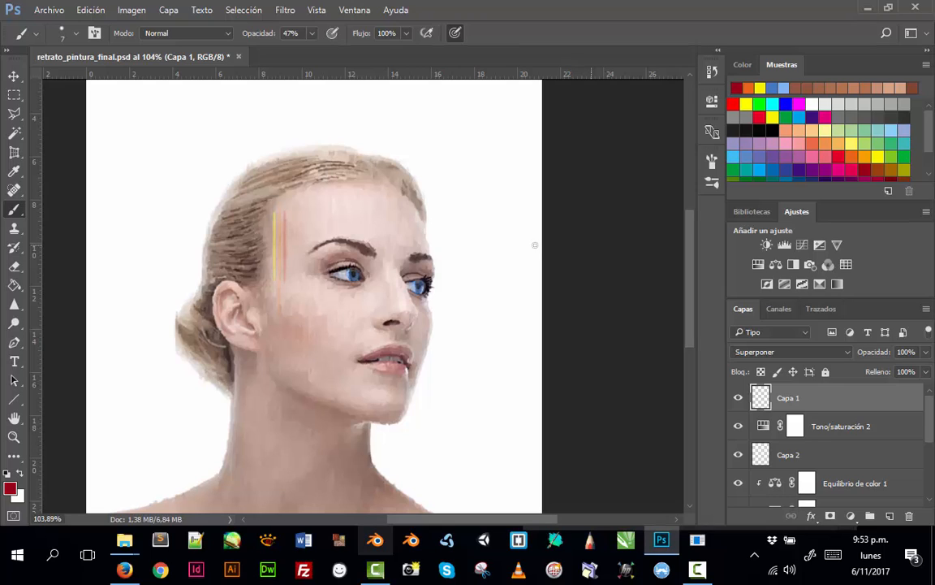
pyautogui.click(696, 571)
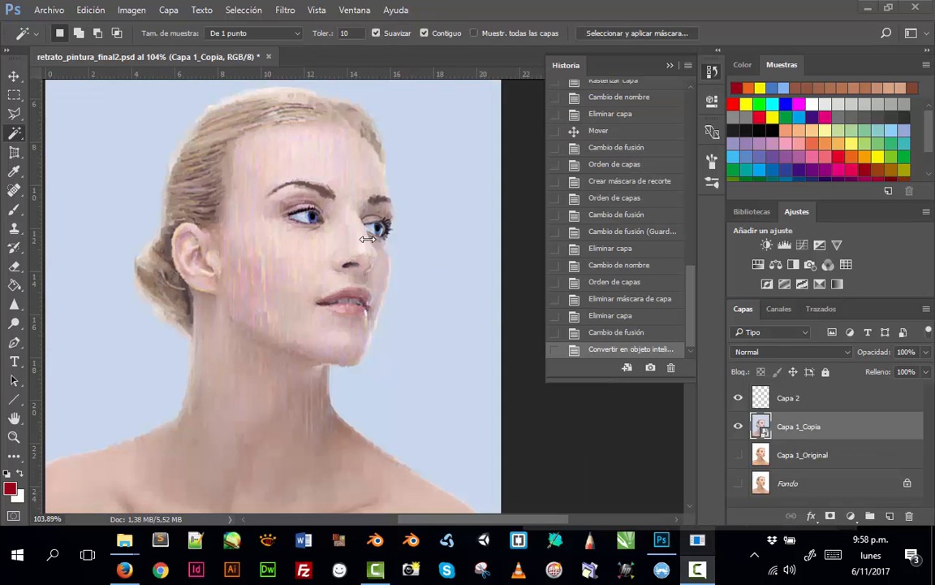
# Examine the coloured vertical strokes on the face up close and check what Capa 2 contributes to the eyes.
pyautogui.press('z')
pyautogui.moveTo(224, 193); pyautogui.dragTo(248, 219)
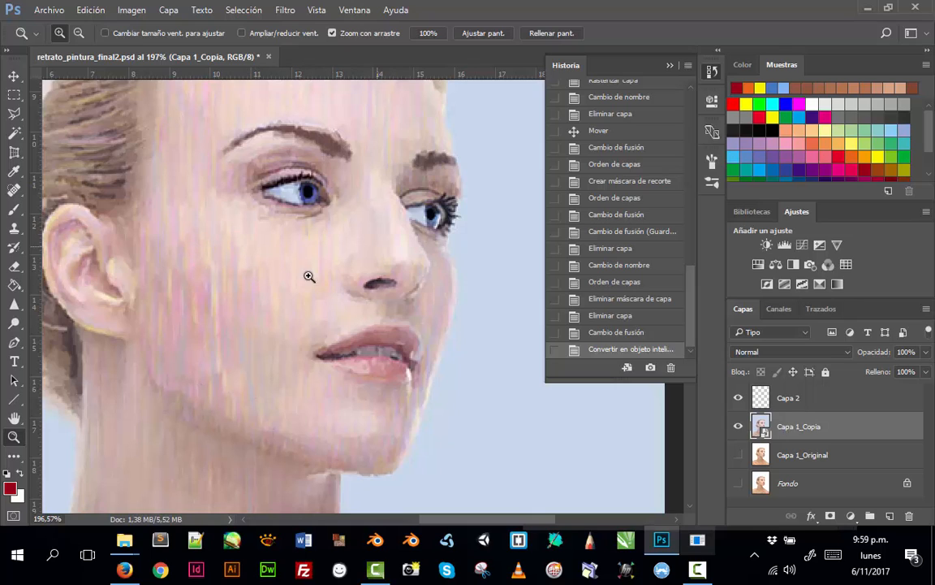
pyautogui.click(806, 401)
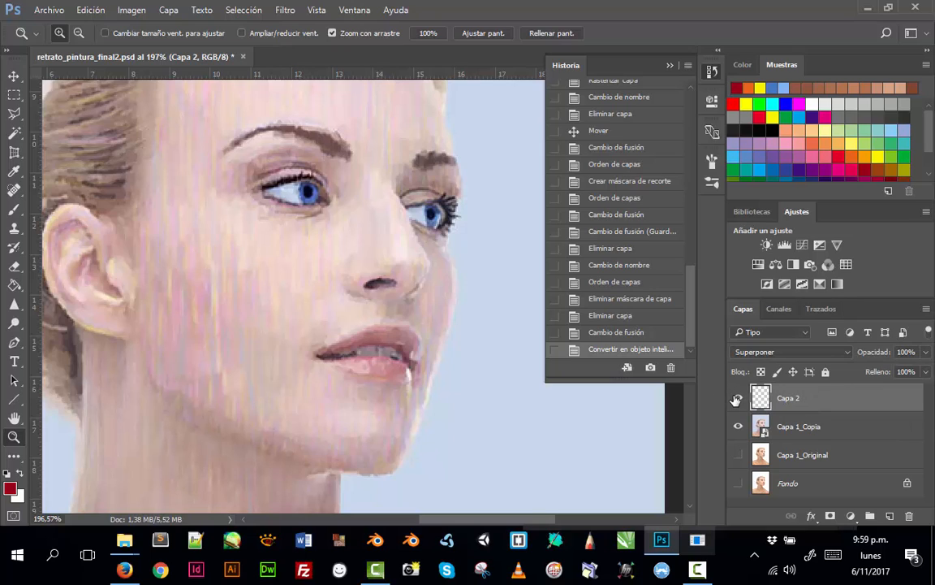
pyautogui.click(738, 397)
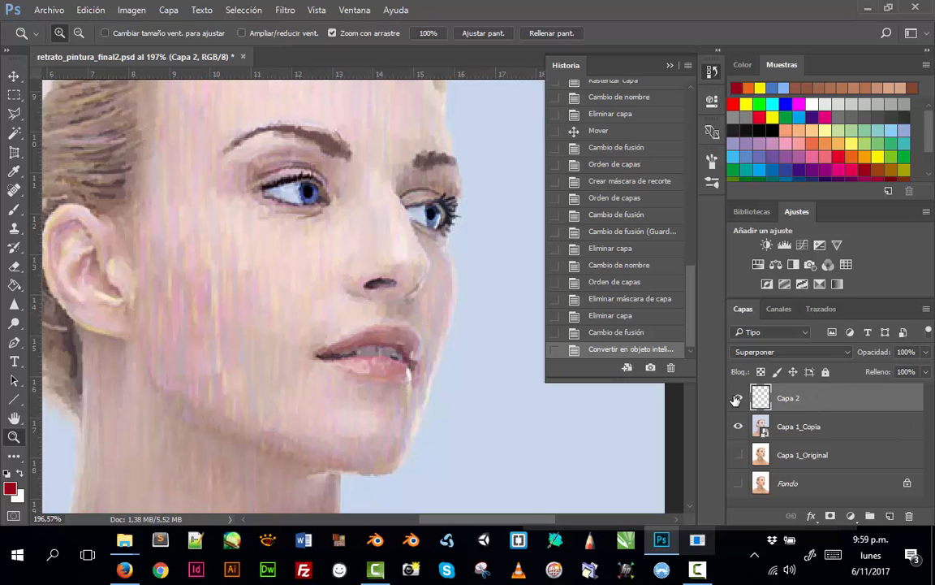
# Add a Hue/Saturation (Tono/saturación) adjustment layer above Capa 1_Copia with the saturation set to +43.
pyautogui.click(848, 427)
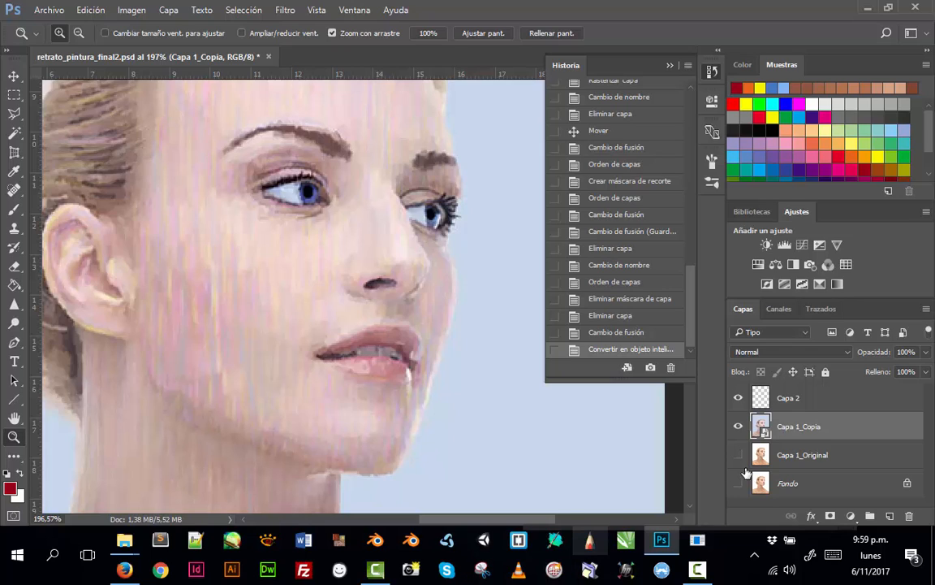
pyautogui.click(850, 515)
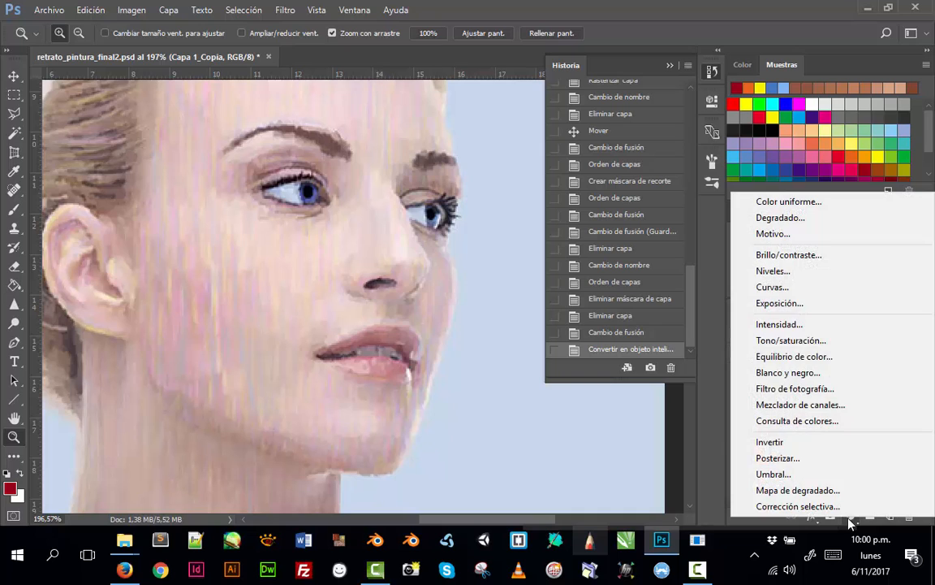
pyautogui.click(839, 344)
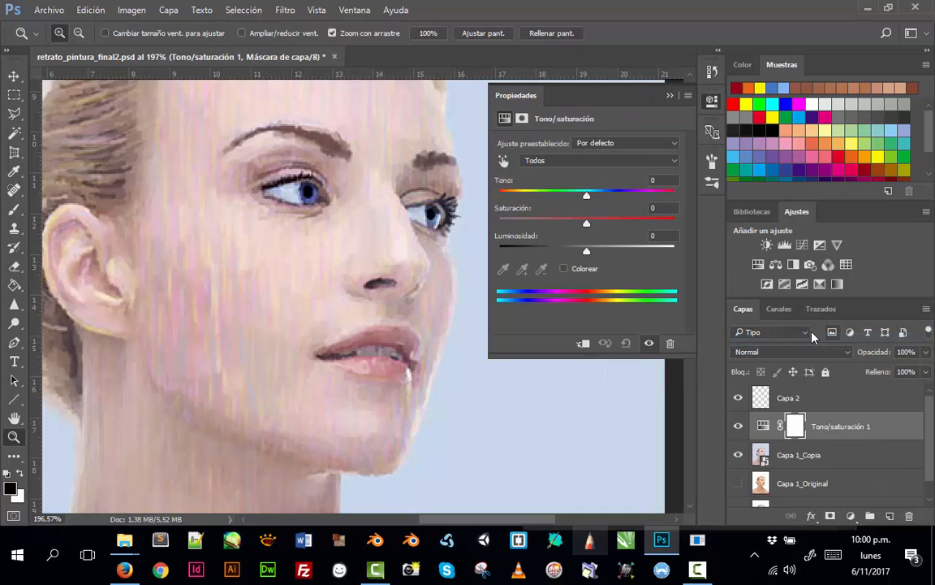
pyautogui.moveTo(585, 220); pyautogui.dragTo(615, 223)
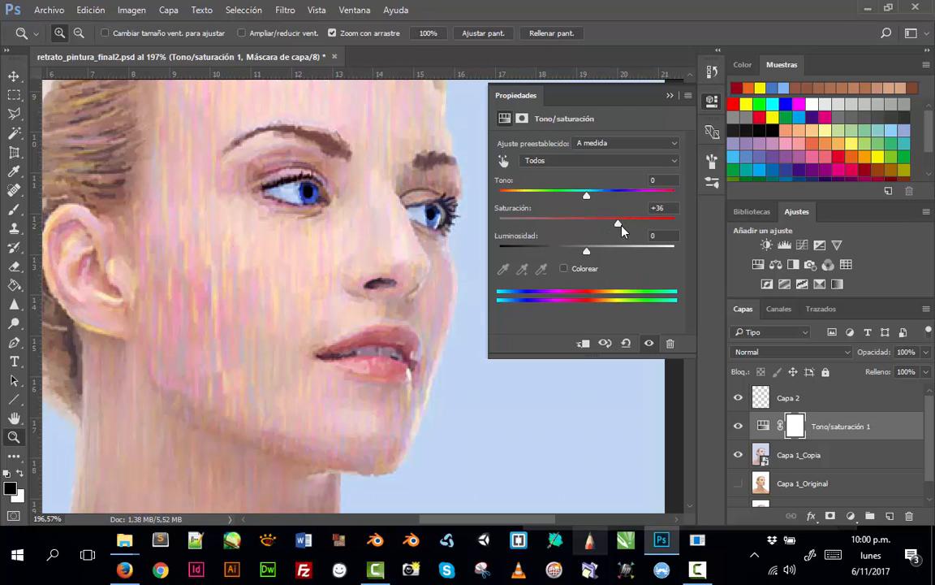
pyautogui.moveTo(621, 225); pyautogui.dragTo(623, 224)
# Clip the Hue/Saturation adjustment to Capa 1_Copia and check the more saturated colours over the whole portrait.
pyautogui.moveTo(378, 175); pyautogui.dragTo(393, 233)
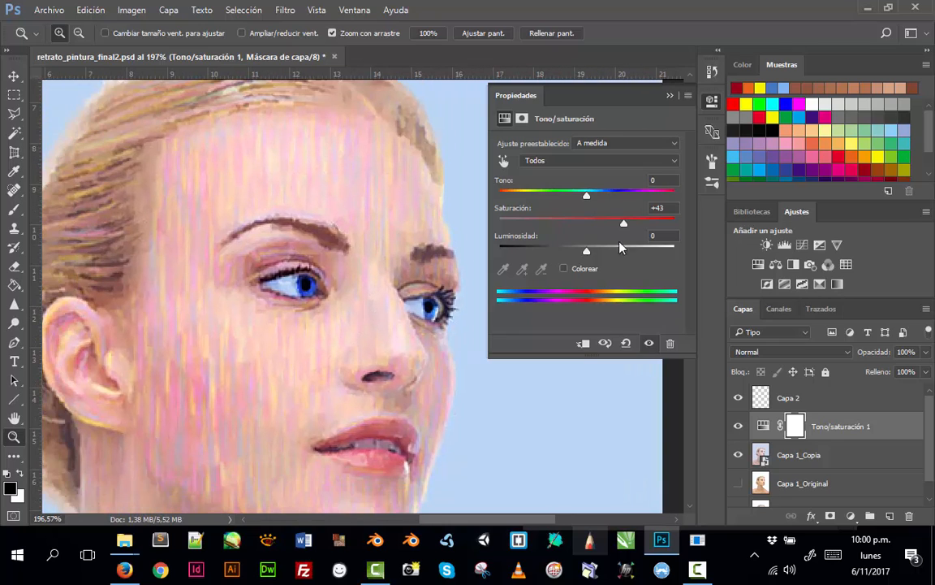
pyautogui.click(581, 344)
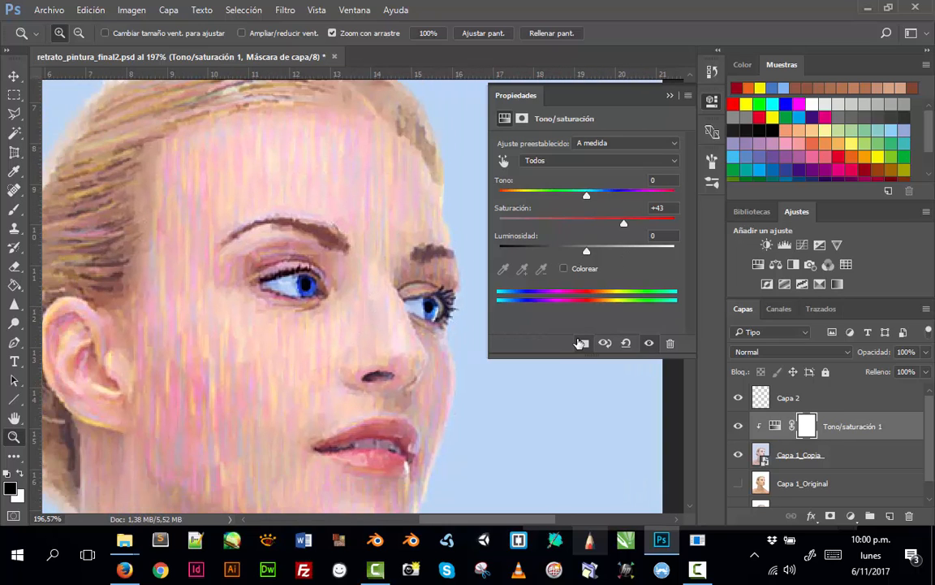
pyautogui.click(669, 96)
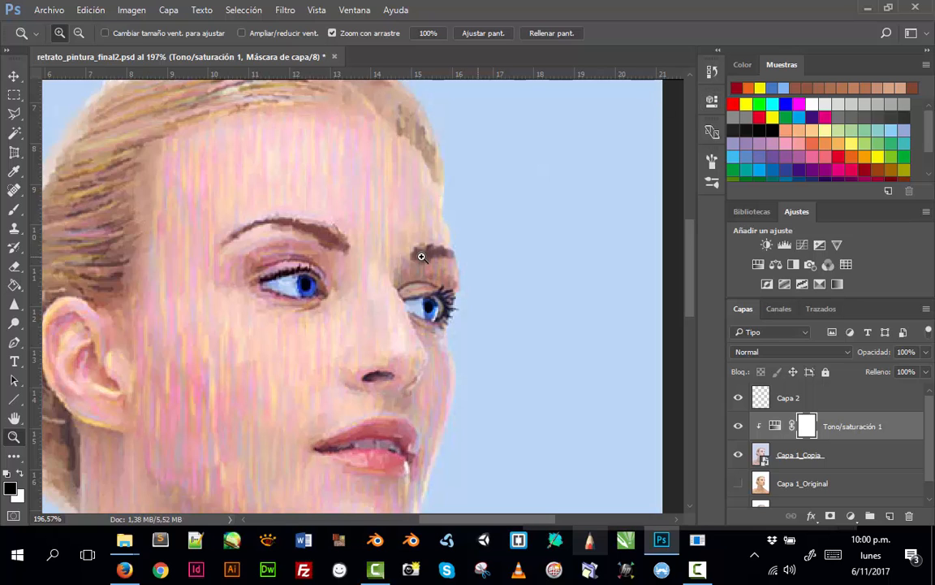
pyautogui.hotkey('ctrl', '-')
pyautogui.hotkey('ctrl', '-')
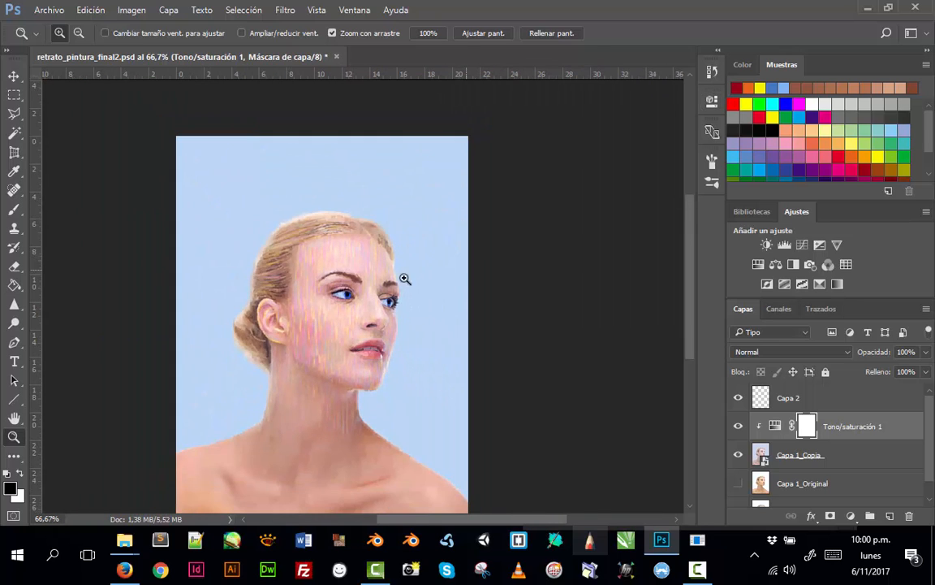
pyautogui.moveTo(384, 298); pyautogui.dragTo(378, 204)
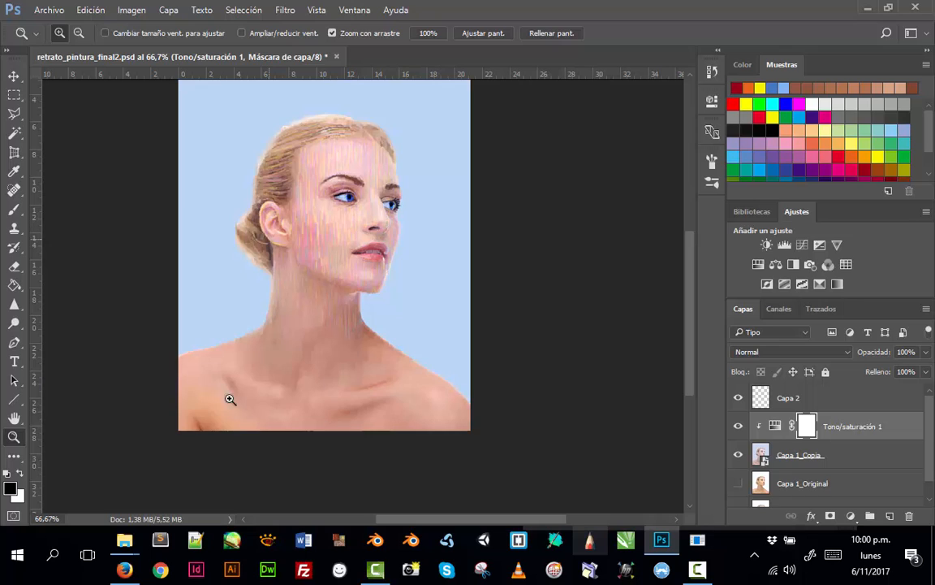
# With Capa 1_Copia selected, start a Pen path above the left-hand shoulder and curve it across the base of the neck.
pyautogui.click(851, 458)
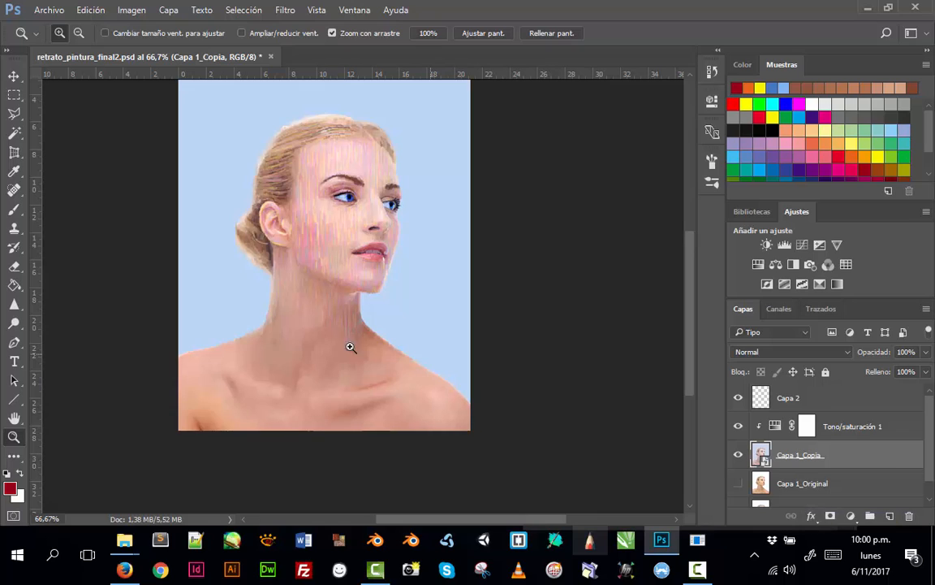
pyautogui.click(14, 114)
pyautogui.press('z')
pyautogui.moveTo(208, 303); pyautogui.dragTo(242, 334)
pyautogui.moveTo(279, 302); pyautogui.dragTo(249, 227)
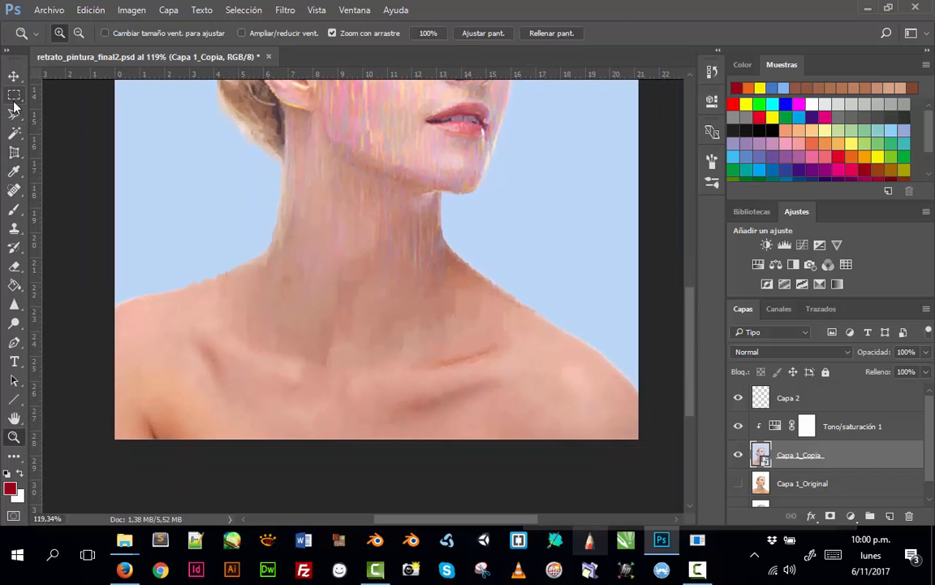
pyautogui.press('p')
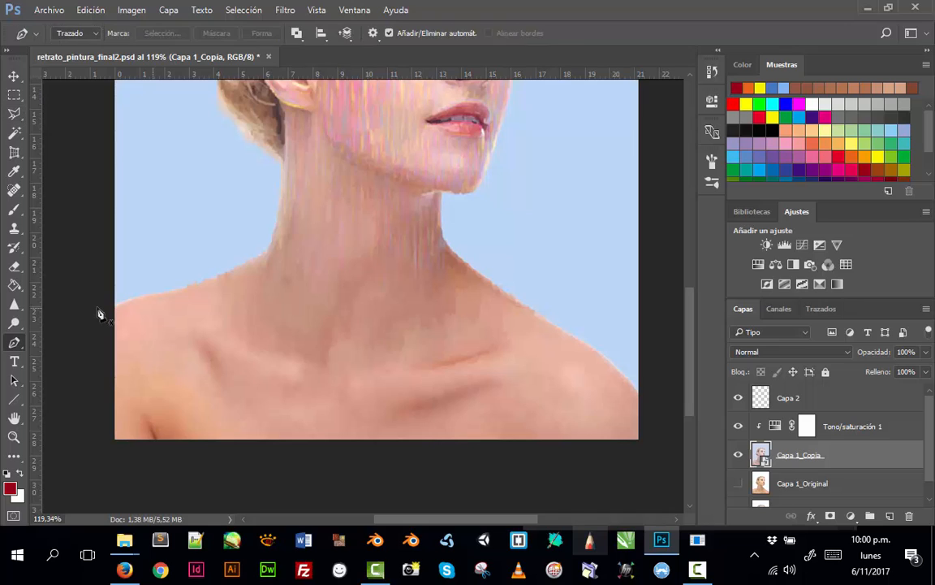
pyautogui.click(98, 307)
pyautogui.click(179, 277)
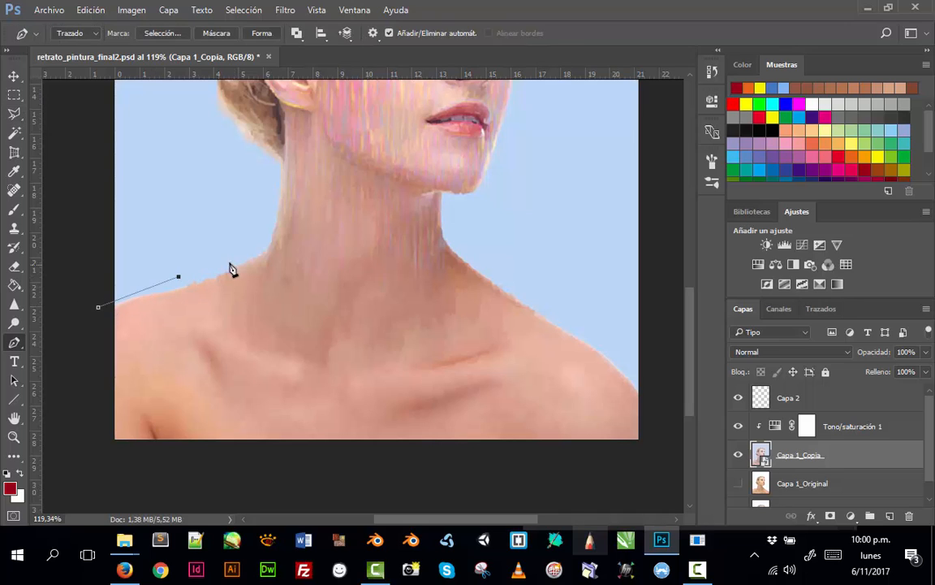
pyautogui.click(257, 249)
pyautogui.moveTo(397, 326); pyautogui.dragTo(410, 321)
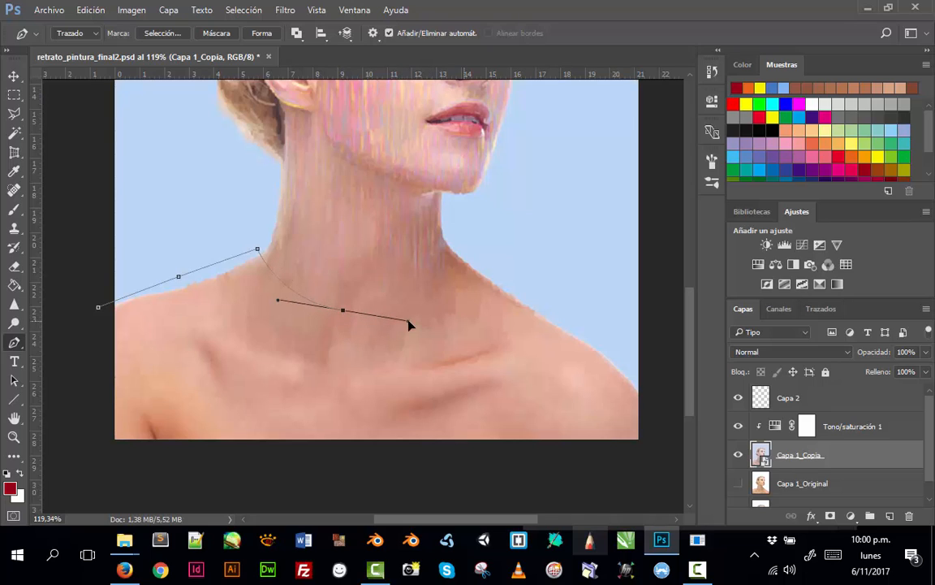
pyautogui.click(454, 238)
# Extend the path along the right-hand shoulder and close it around the chest, beyond the canvas edges.
pyautogui.click(646, 387)
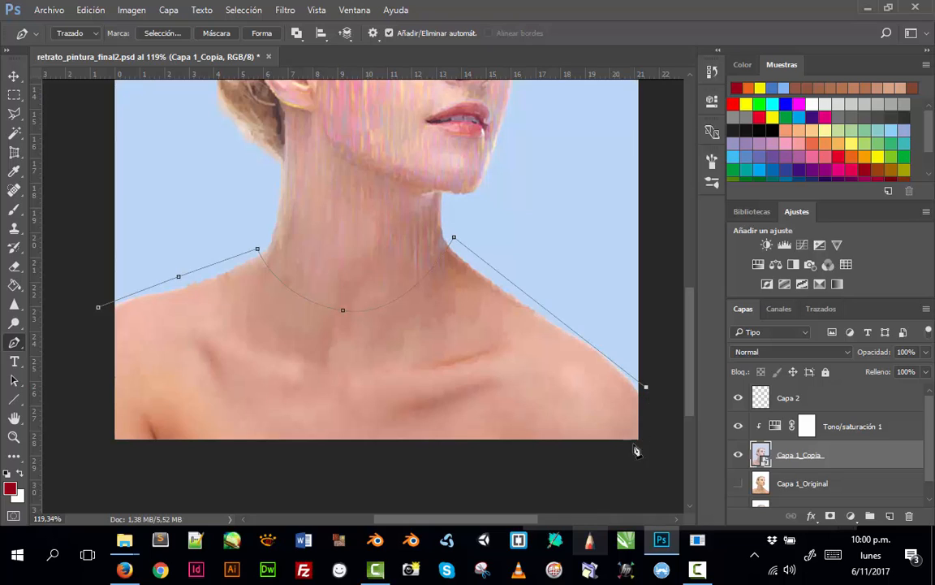
pyautogui.click(644, 453)
pyautogui.click(96, 462)
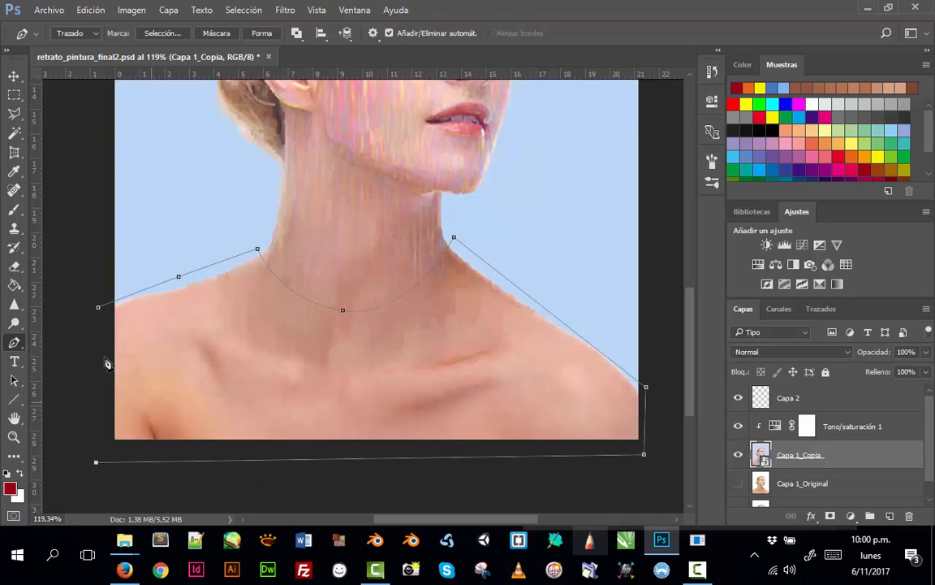
pyautogui.click(99, 311)
# Load the work path around the shoulders and chest as a selection and return to the layer list.
pyautogui.click(821, 309)
pyautogui.click(829, 516)
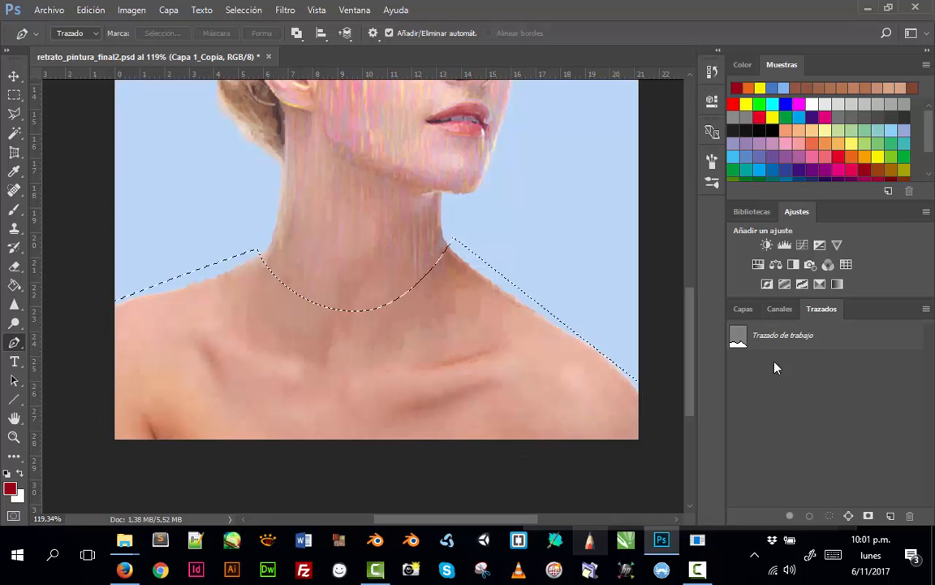
pyautogui.click(743, 309)
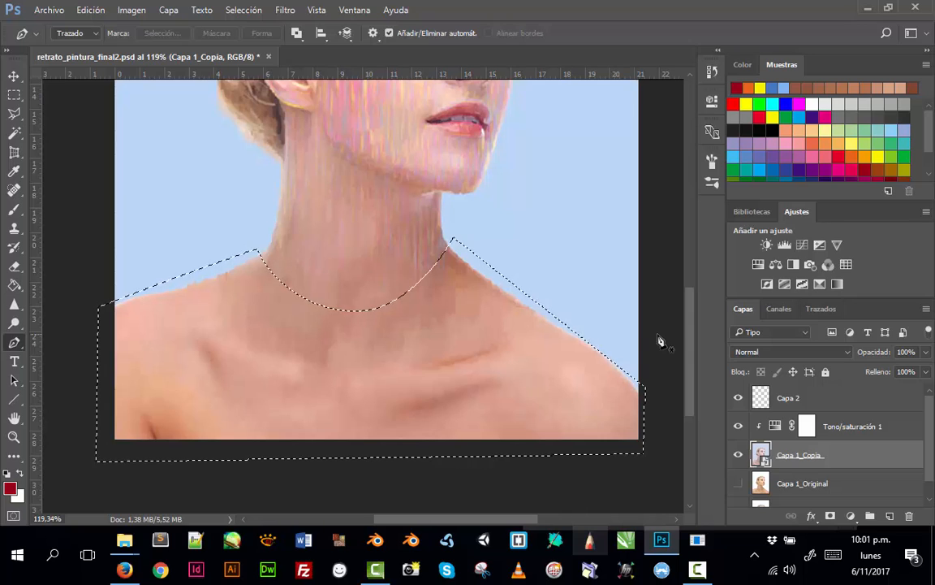
# Sample the light blue background as the foreground colour and duplicate the Capa 1_Copia layer.
pyautogui.press('i')
pyautogui.click(153, 158)
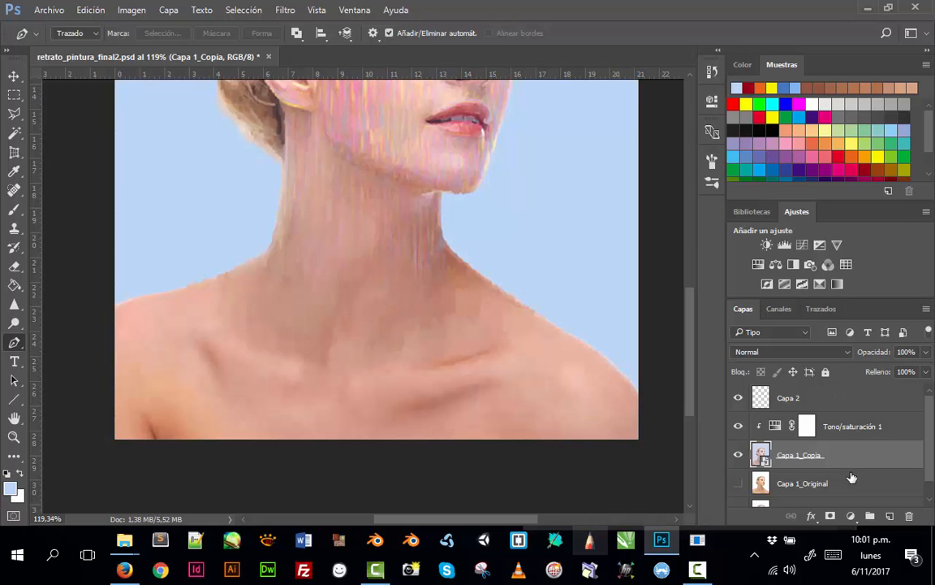
pyautogui.hotkey('ctrl', 'j')
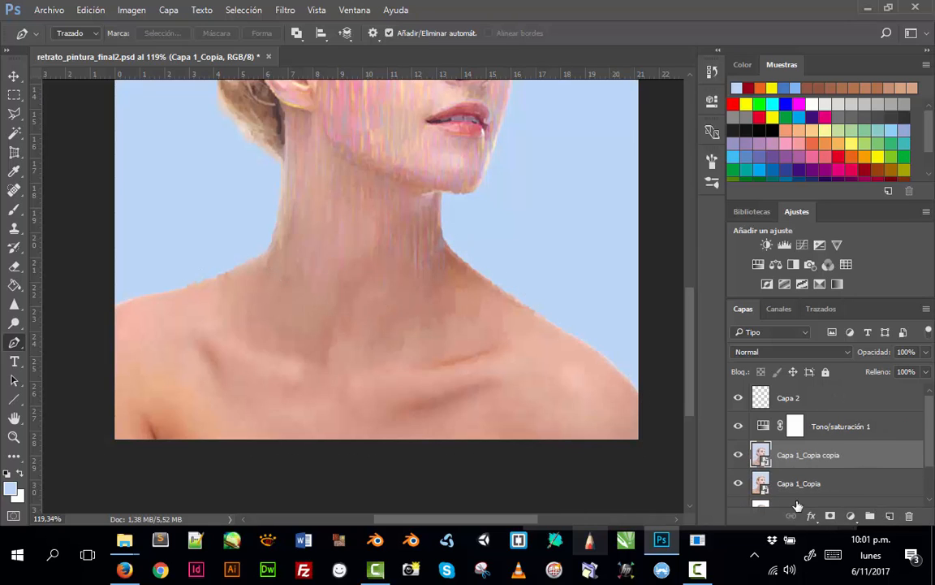
# Hide the Capa 1_Copia layer and load the work path around the shoulders as a selection on the Capa 1_Copia copia layer.
pyautogui.click(737, 483)
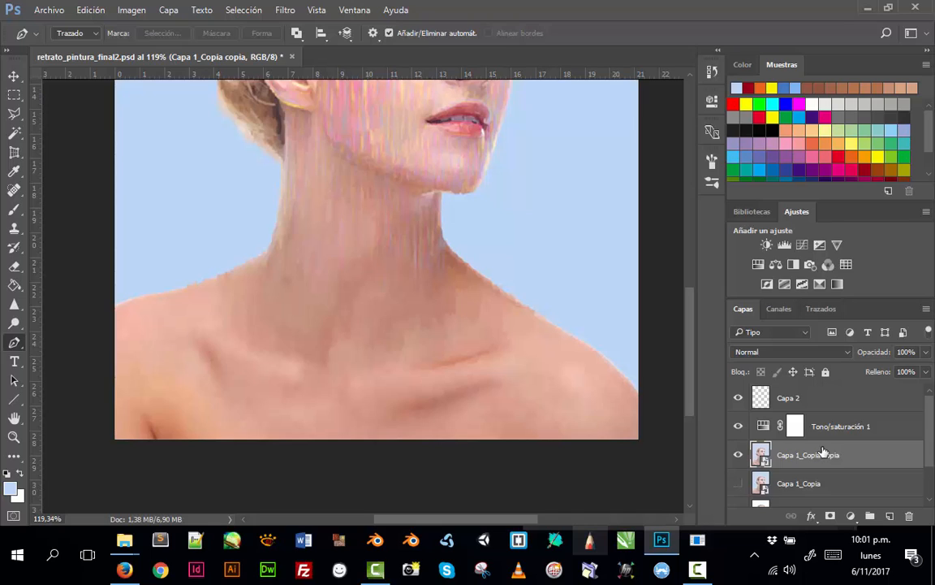
pyautogui.click(783, 308)
pyautogui.click(816, 309)
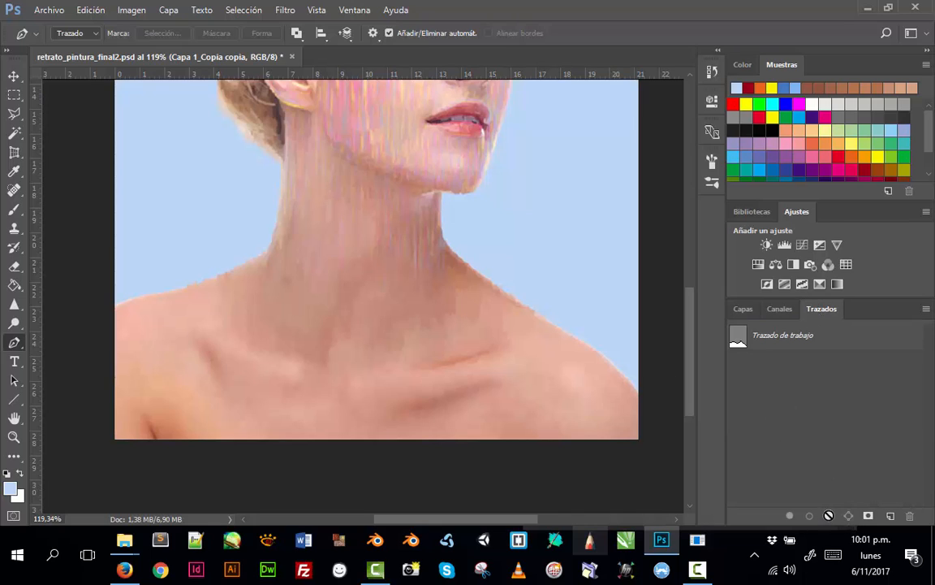
pyautogui.click(828, 515)
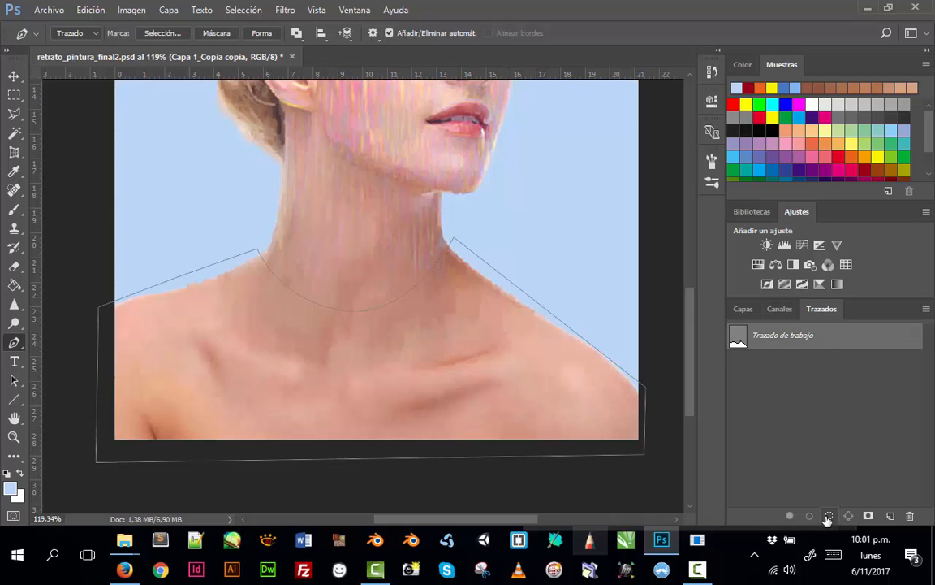
pyautogui.click(743, 309)
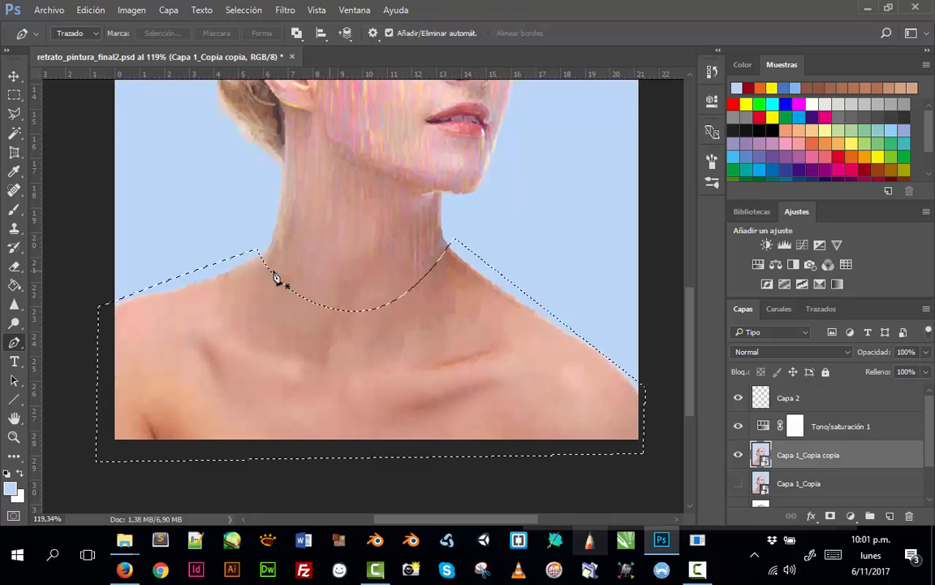
# Confirm light blue bcd6f7 as the foreground colour and rasterize the Capa 1_Copia copia layer for painting with the Brush.
pyautogui.click(11, 488)
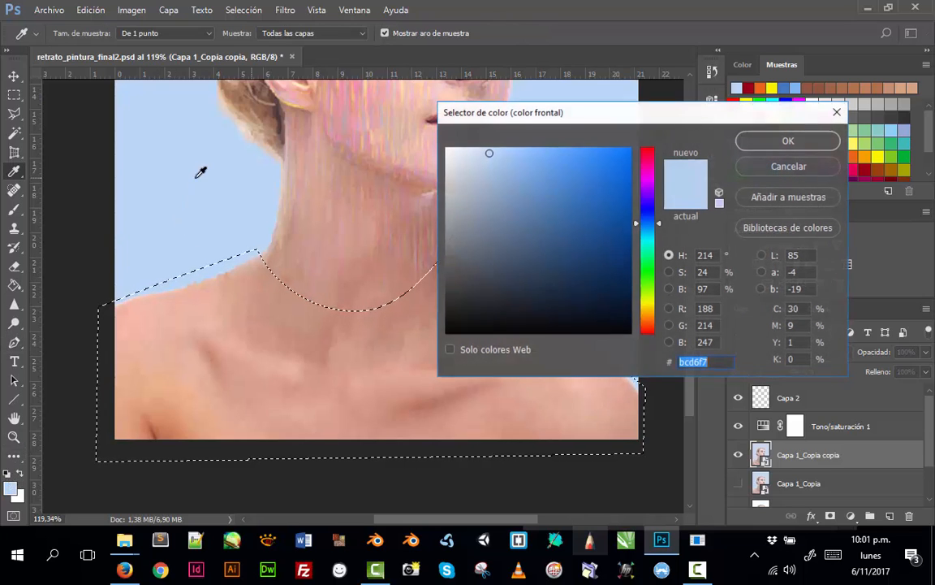
pyautogui.click(757, 141)
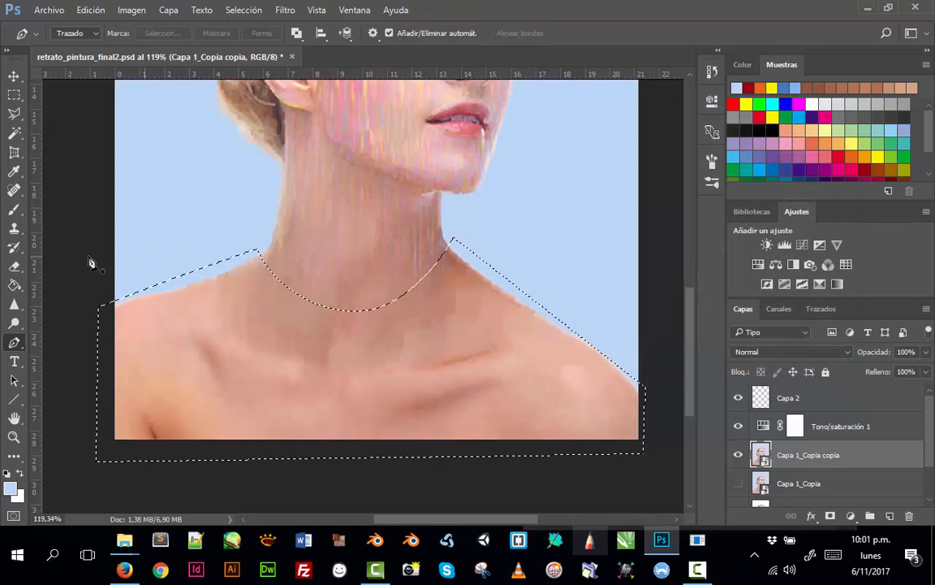
pyautogui.press('b')
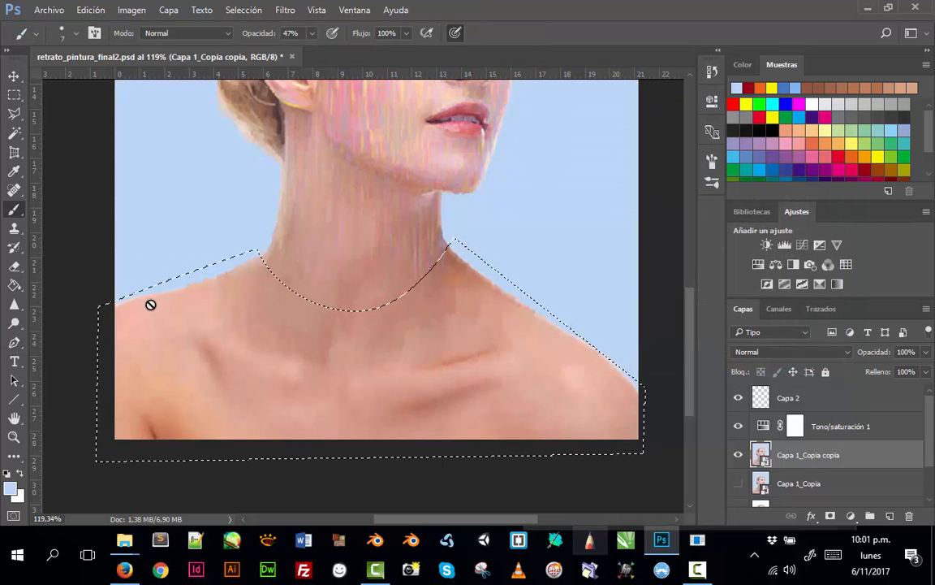
pyautogui.rightClick(768, 454)
pyautogui.click(586, 295)
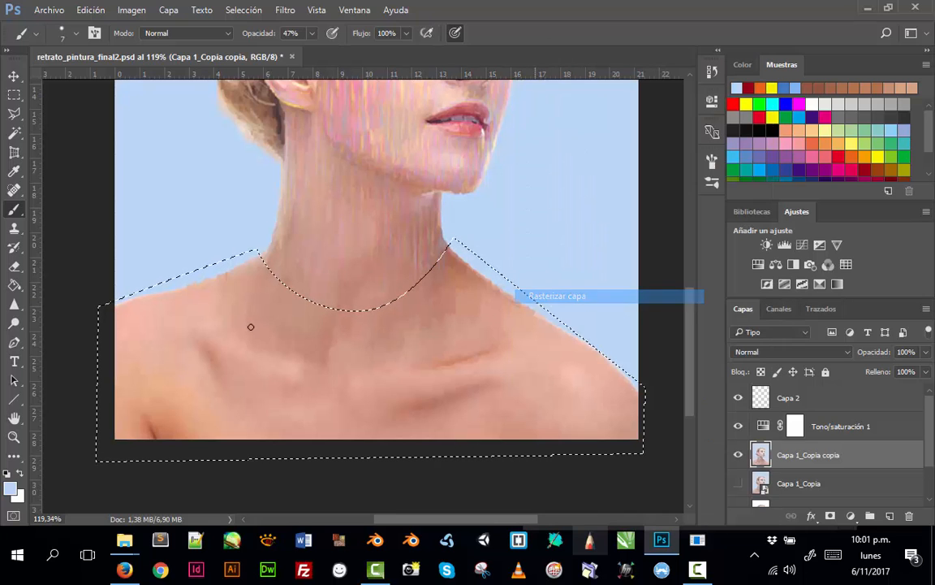
# Paint the selected shoulders and chest light blue with a 464 px brush at 47% opacity, and deselect.
pyautogui.rightClick(182, 291)
pyautogui.moveTo(259, 327); pyautogui.dragTo(335, 329)
pyautogui.click(238, 249)
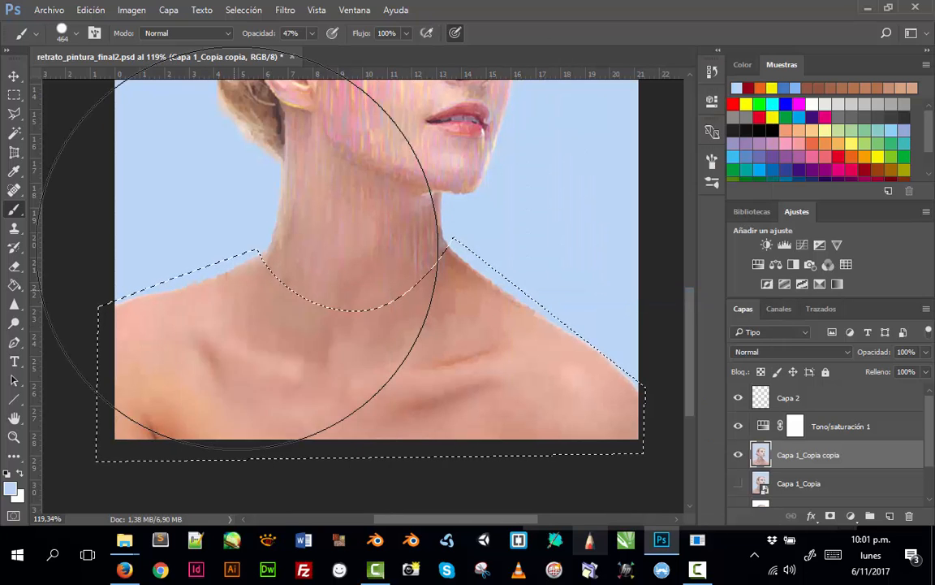
pyautogui.moveTo(238, 249)
pyautogui.mouseDown()
pyautogui.moveTo(160, 356)
pyautogui.moveTo(266, 329)
pyautogui.moveTo(235, 372)
pyautogui.moveTo(236, 344)
pyautogui.moveTo(231, 387)
pyautogui.moveTo(302, 435)
pyautogui.moveTo(463, 451)
pyautogui.moveTo(525, 332)
pyautogui.moveTo(490, 207)
pyautogui.moveTo(571, 370)
pyautogui.mouseUp()
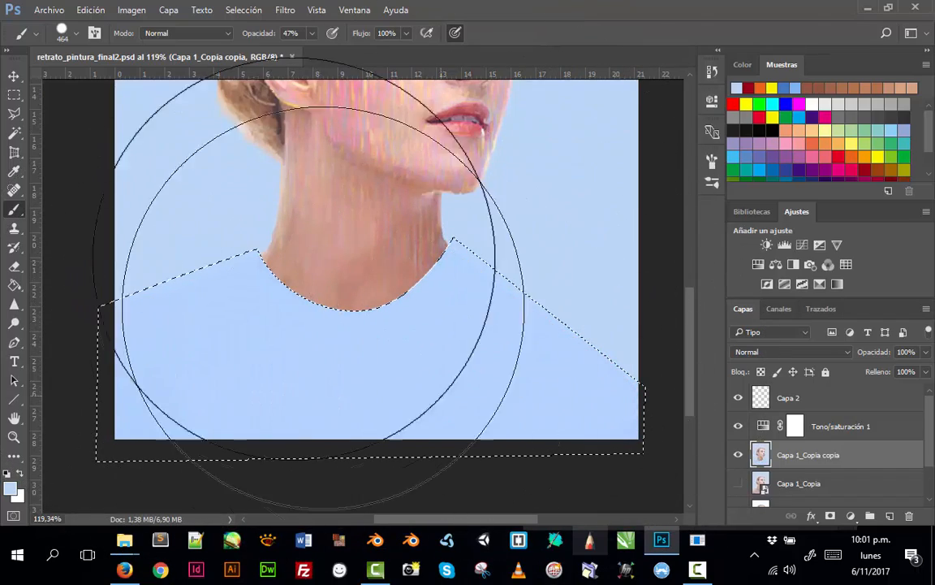
pyautogui.hotkey('ctrl', 'd')
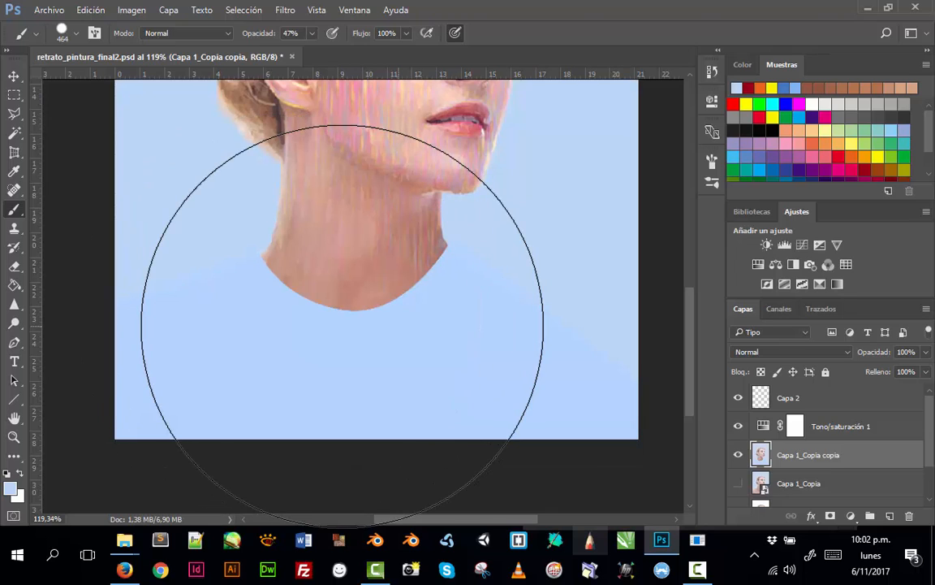
# Append the Pinceles naturales 2 set to the brush presets.
pyautogui.hotkey('ctrl', '-')
pyautogui.hotkey('ctrl', '-')
pyautogui.hotkey('ctrl', '-')
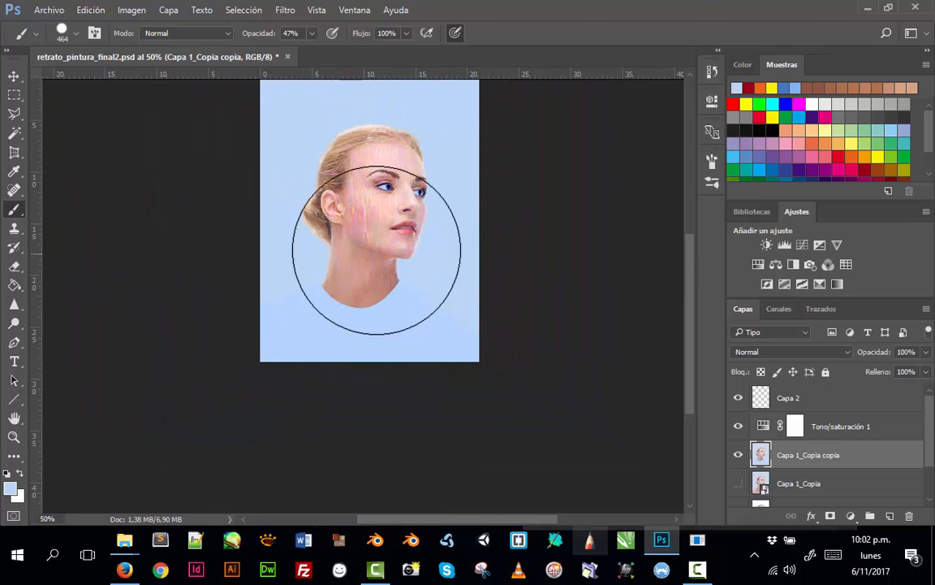
pyautogui.press('z')
pyautogui.moveTo(315, 234); pyautogui.dragTo(365, 303)
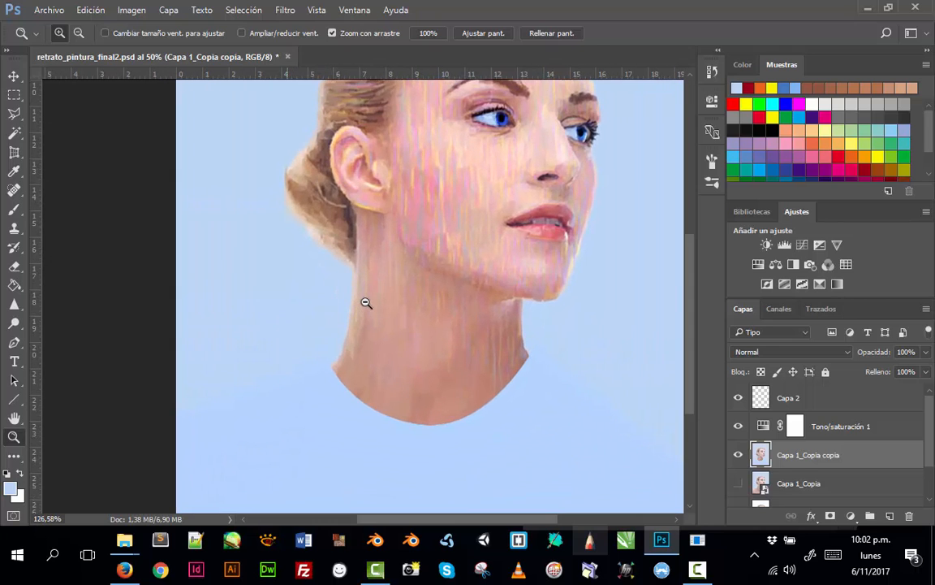
pyautogui.moveTo(412, 271); pyautogui.dragTo(314, 213)
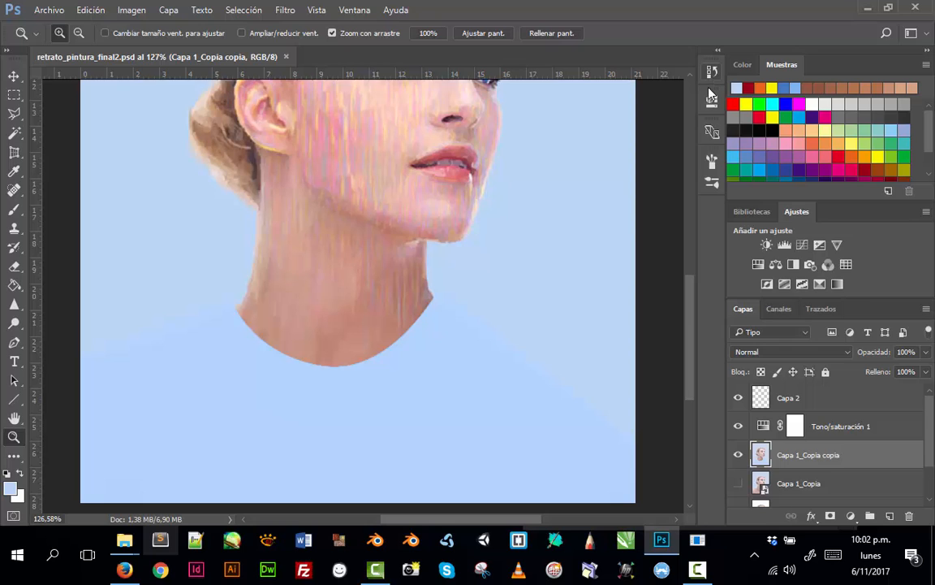
pyautogui.click(712, 162)
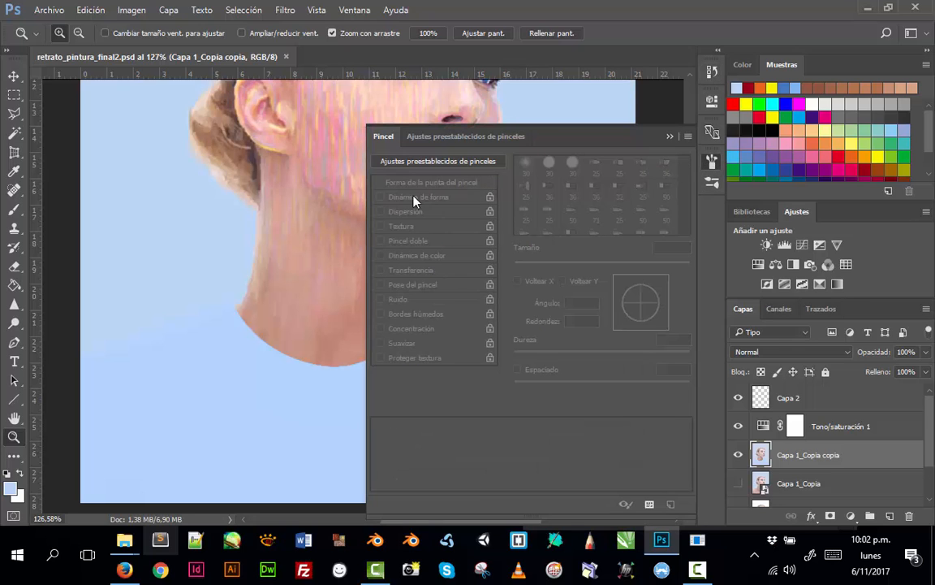
pyautogui.click(398, 160)
pyautogui.press('b')
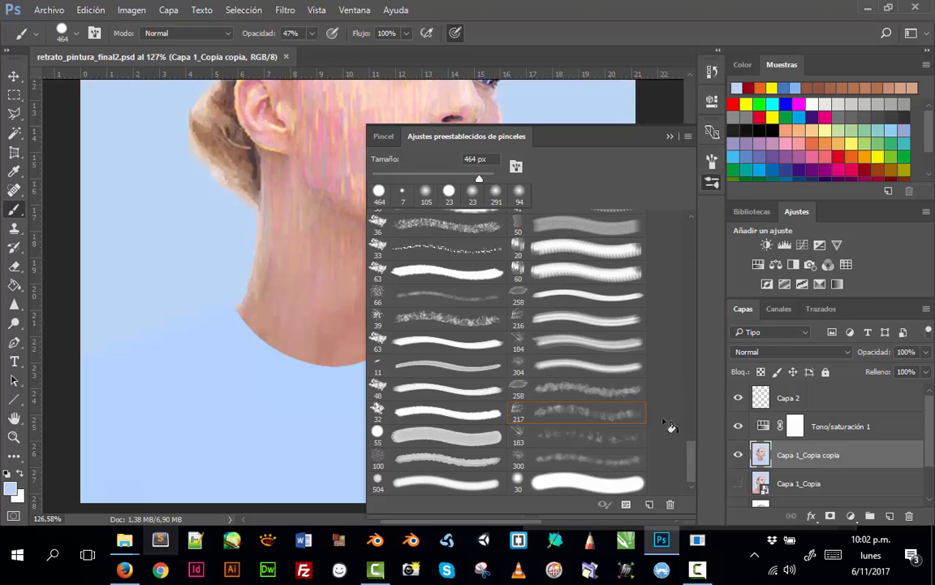
pyautogui.click(688, 136)
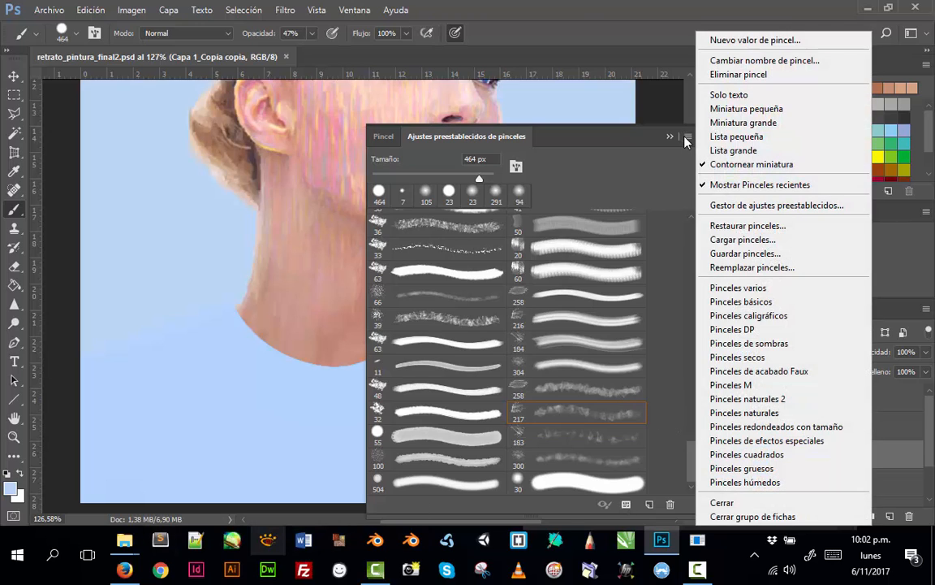
pyautogui.click(765, 398)
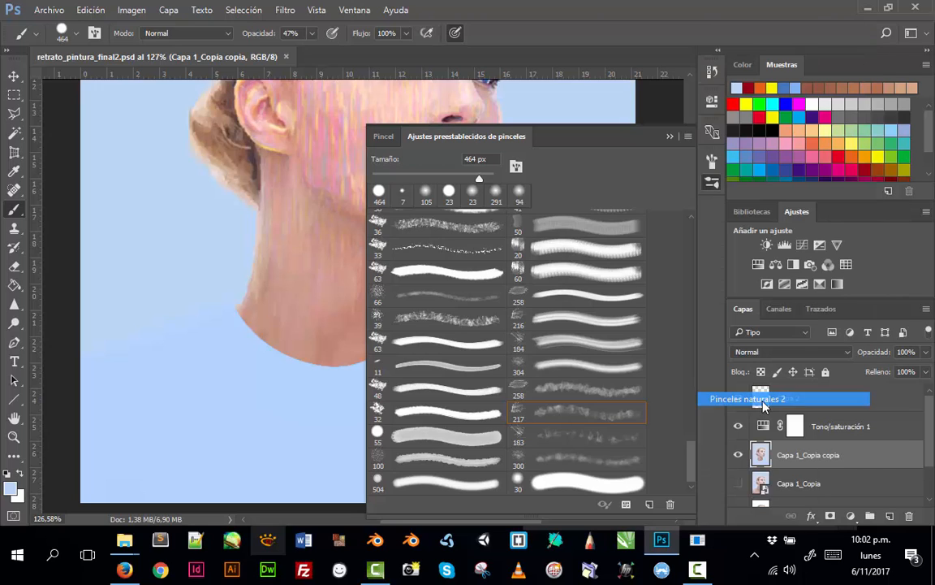
pyautogui.click(590, 208)
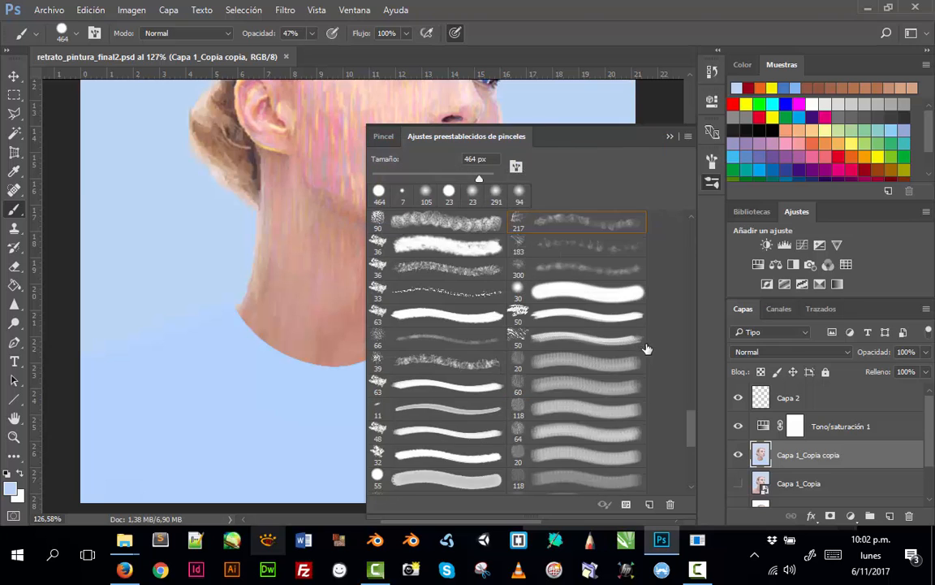
# Choose the 50 px textured natural brush from the presets and enlarge it to 190 px.
pyautogui.scroll(-5, 689, 418)
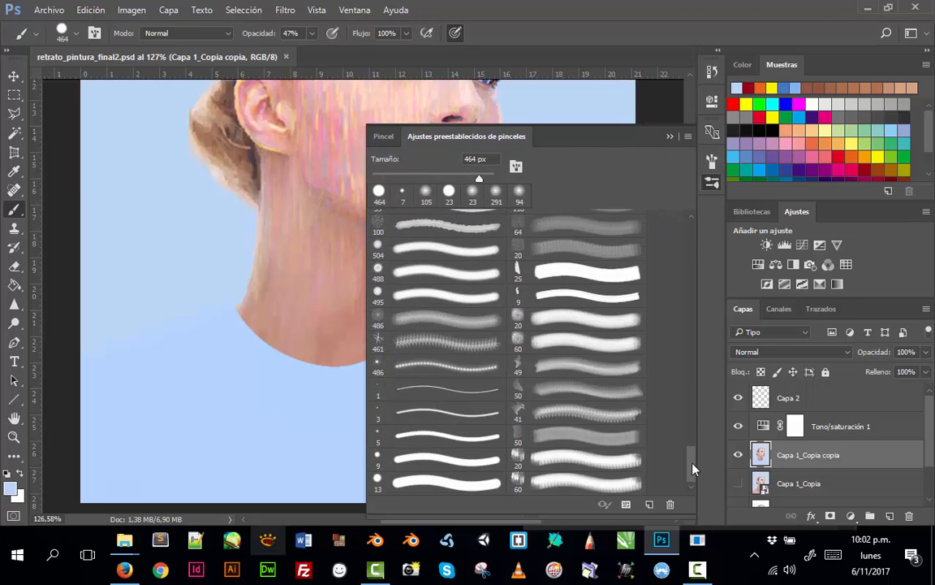
pyautogui.scroll(5, 696, 398)
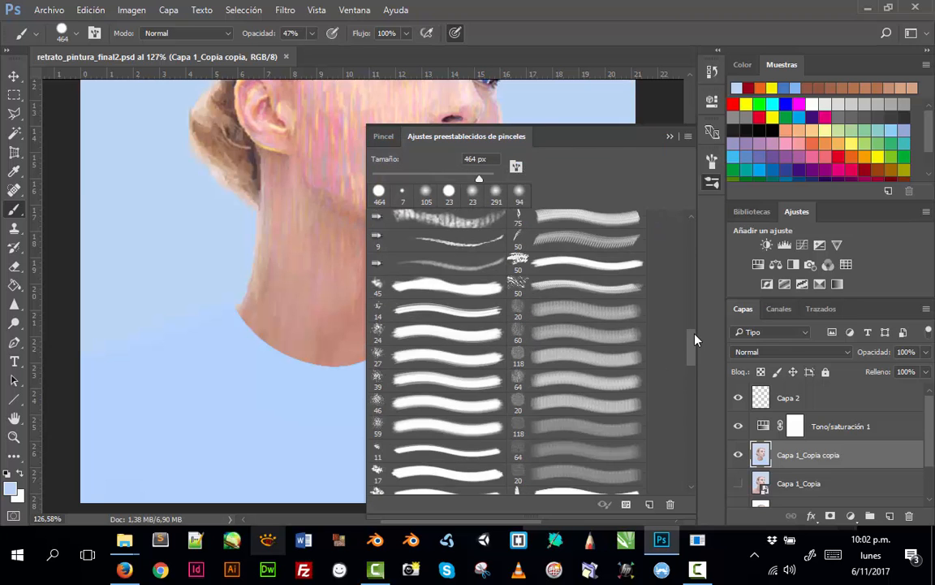
pyautogui.click(553, 289)
pyautogui.rightClick(234, 307)
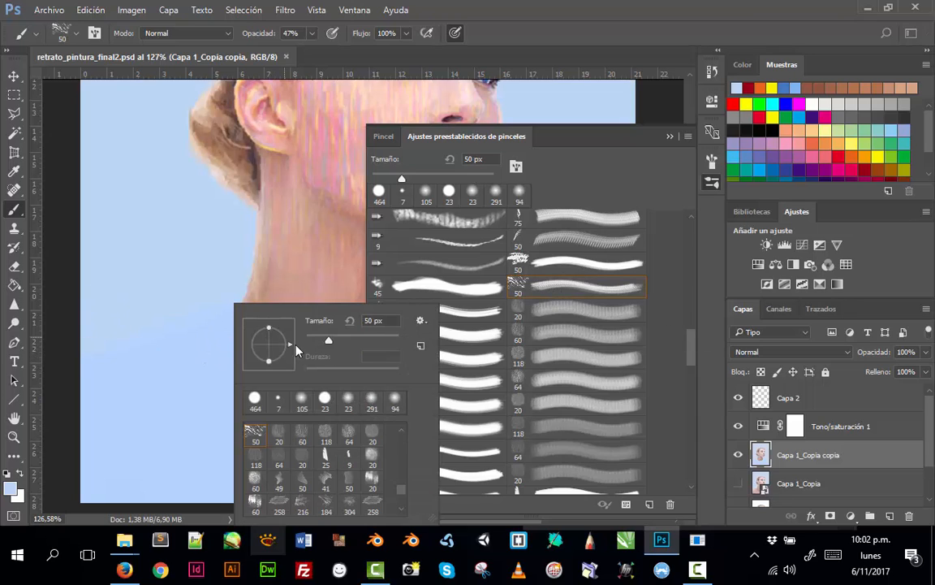
pyautogui.moveTo(328, 342); pyautogui.dragTo(374, 342)
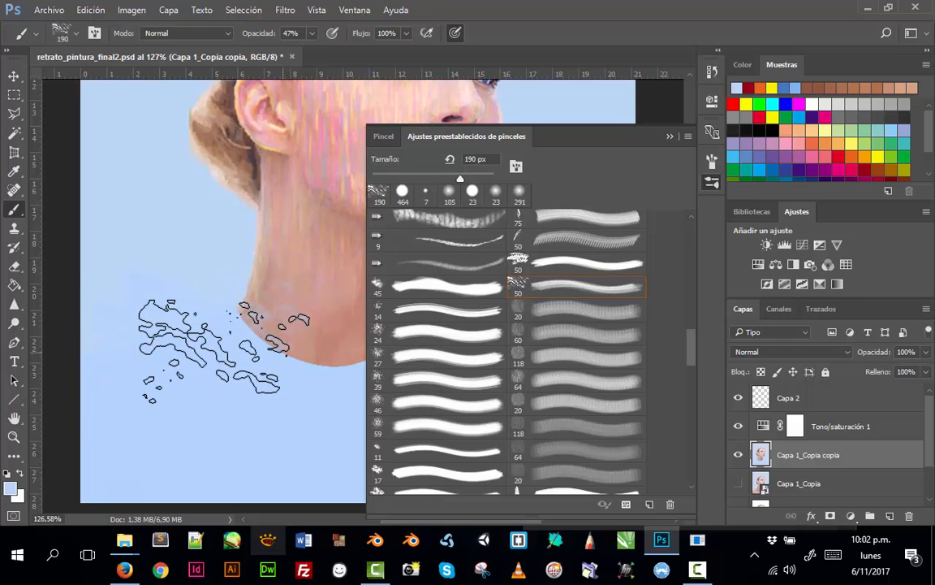
# Try dabbing textured light blue marks over the left-hand edge of the neck's base, raising the brush opacity to 100%.
pyautogui.click(223, 349)
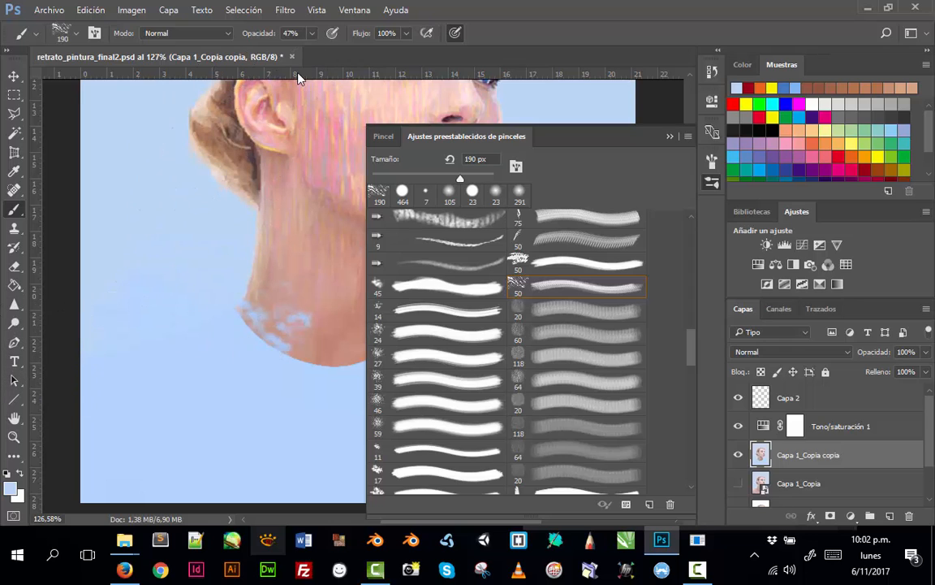
pyautogui.click(313, 34)
pyautogui.moveTo(346, 65); pyautogui.dragTo(357, 65)
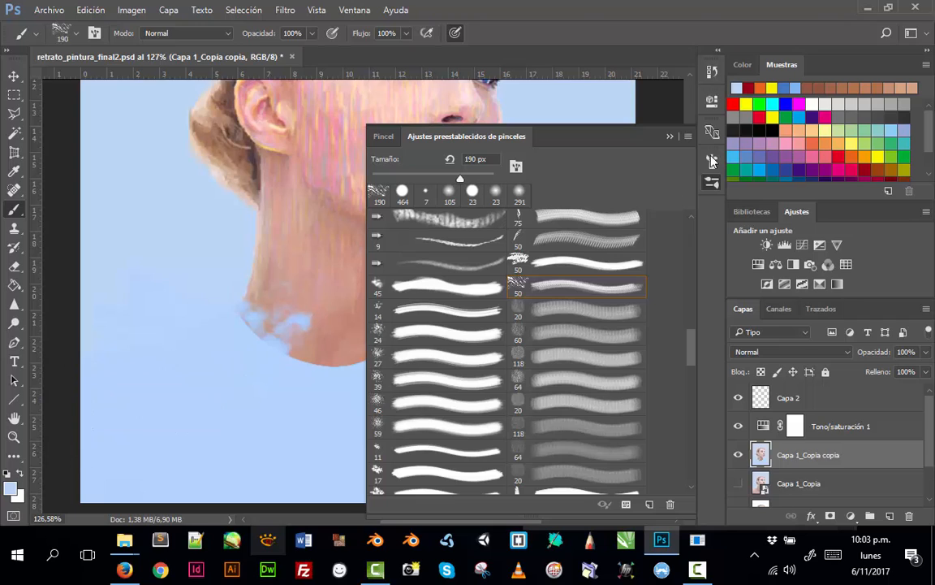
# Revert the painting to the Deseleccionar history state, undoing the textured brush marks on the neck.
pyautogui.click(712, 71)
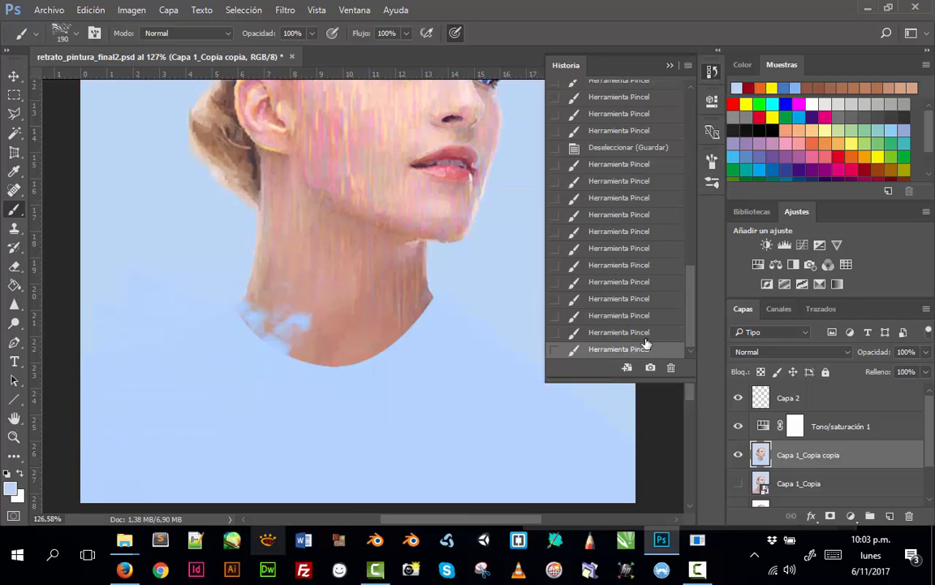
pyautogui.moveTo(690, 278); pyautogui.dragTo(692, 258)
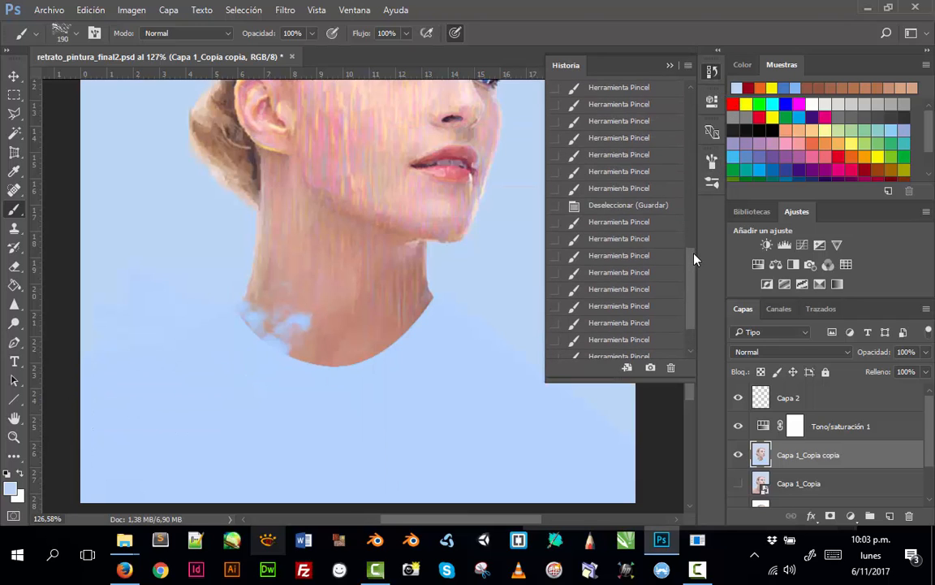
pyautogui.click(637, 209)
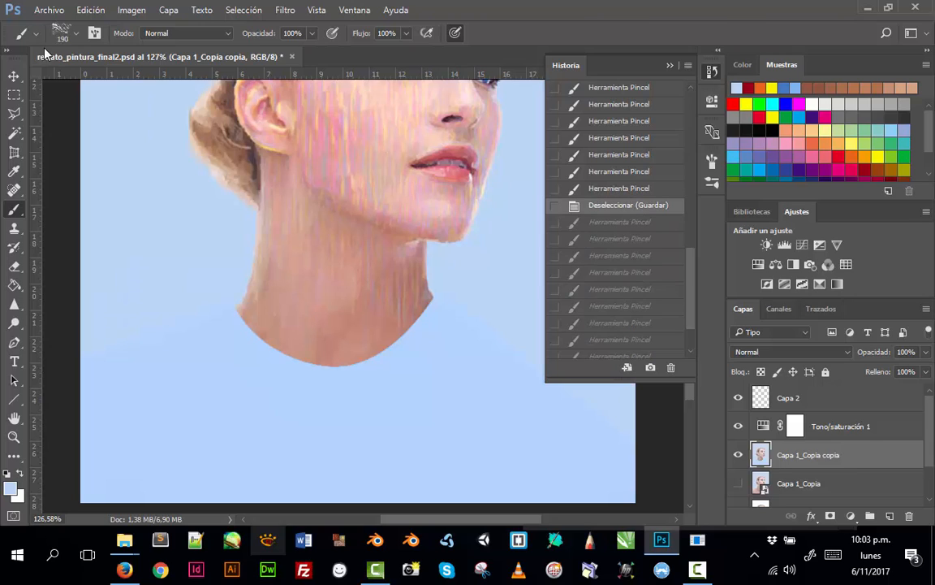
# Switch to File Explorer and browse the intervencion_retratp and doble_exposicion folders for additional material.
pyautogui.click(13, 75)
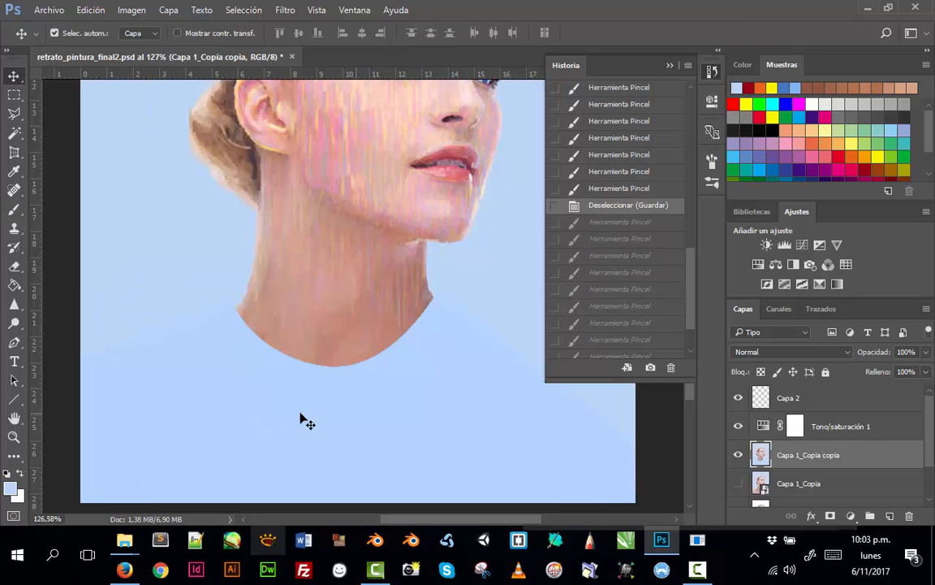
pyautogui.moveTo(125, 535)
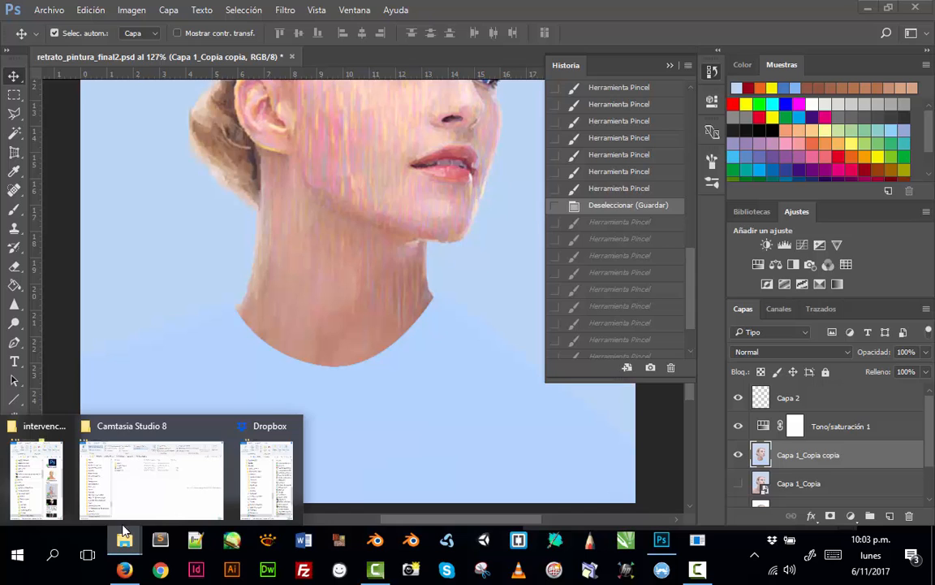
pyautogui.click(45, 430)
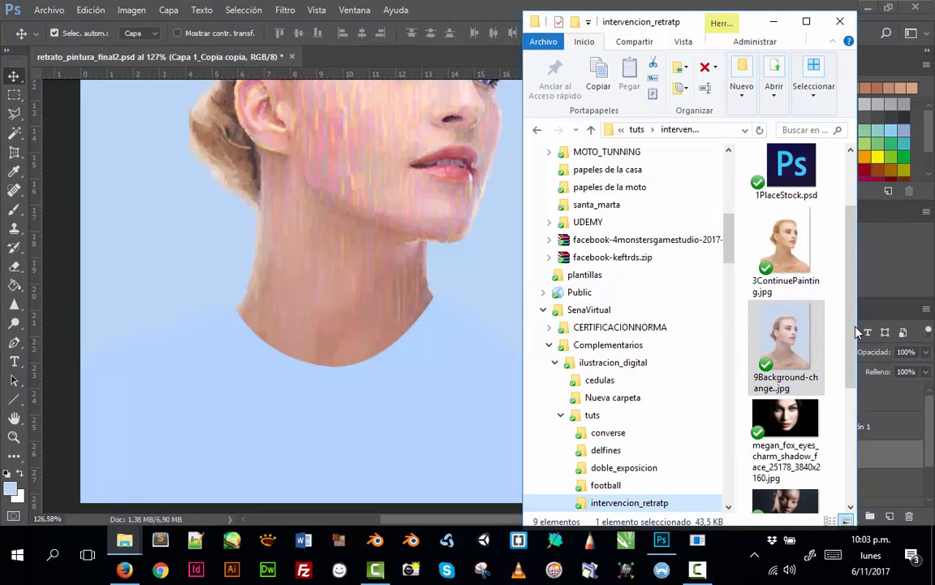
pyautogui.moveTo(855, 325); pyautogui.dragTo(841, 473)
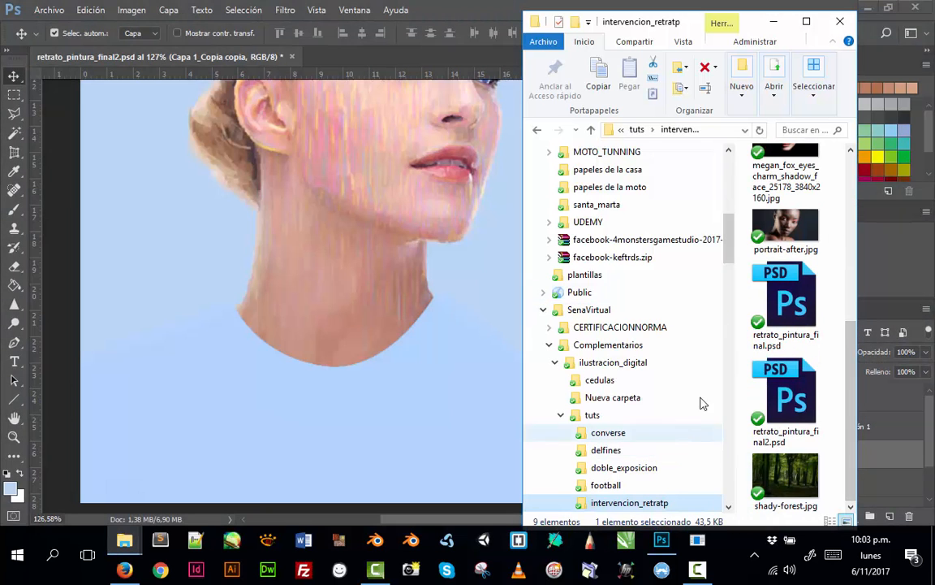
pyautogui.scroll(-2, 731, 254)
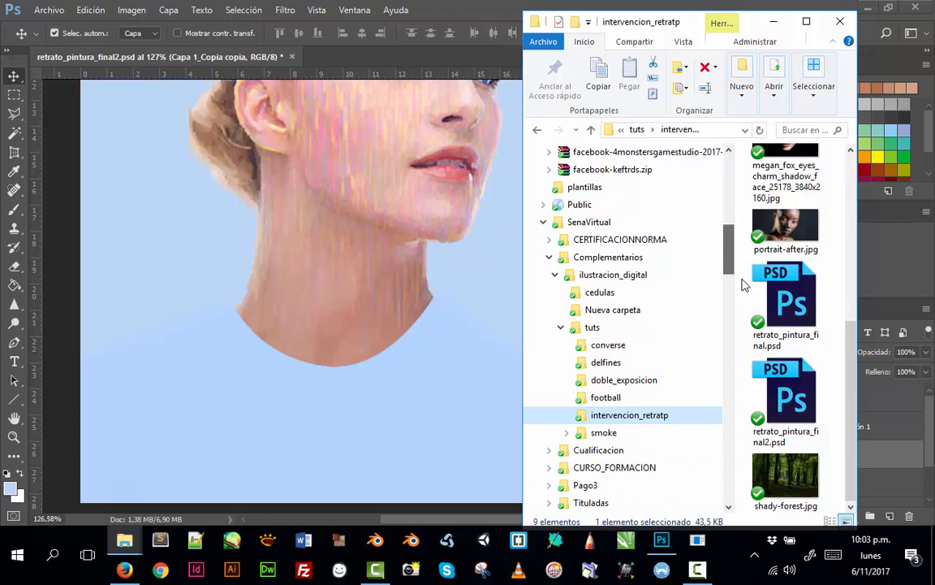
pyautogui.scroll(5, 855, 397)
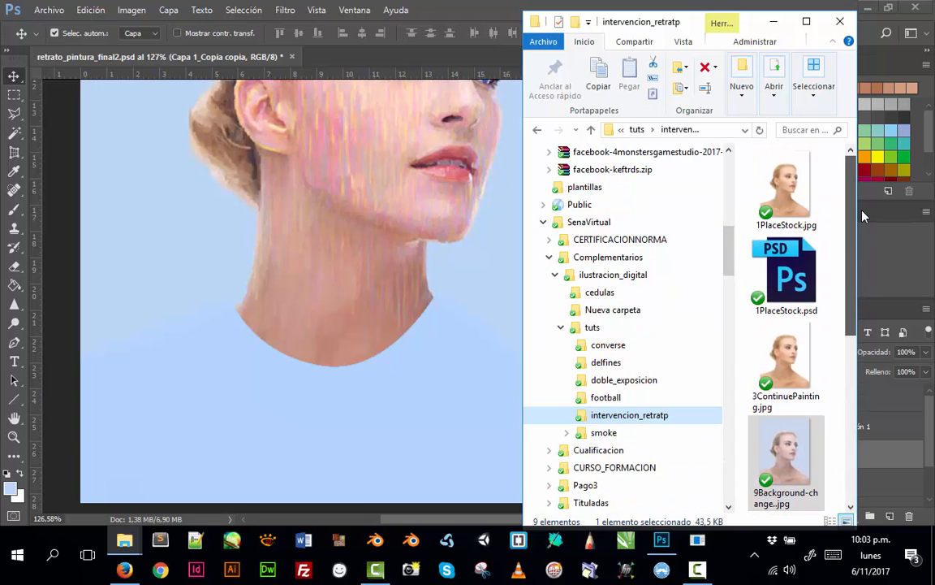
pyautogui.click(601, 381)
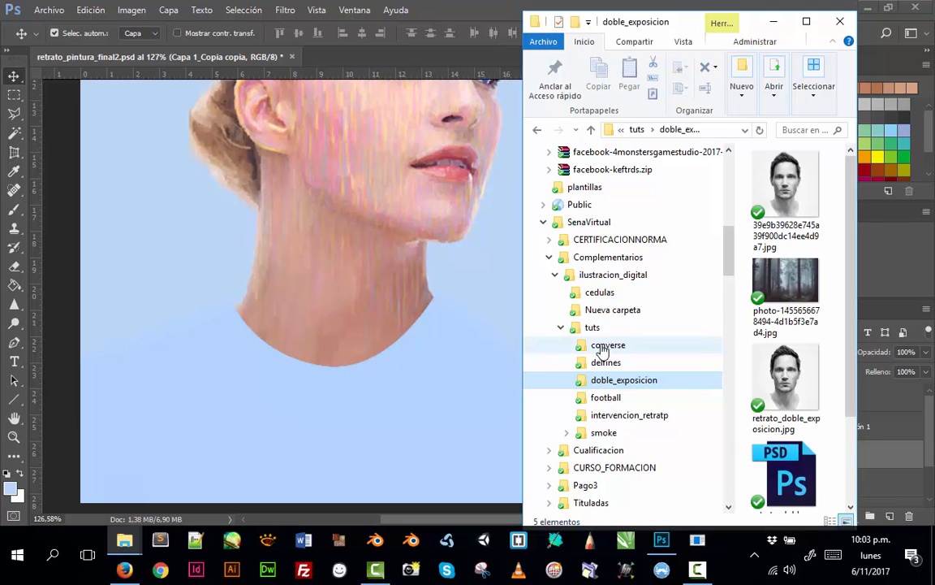
pyautogui.click(697, 569)
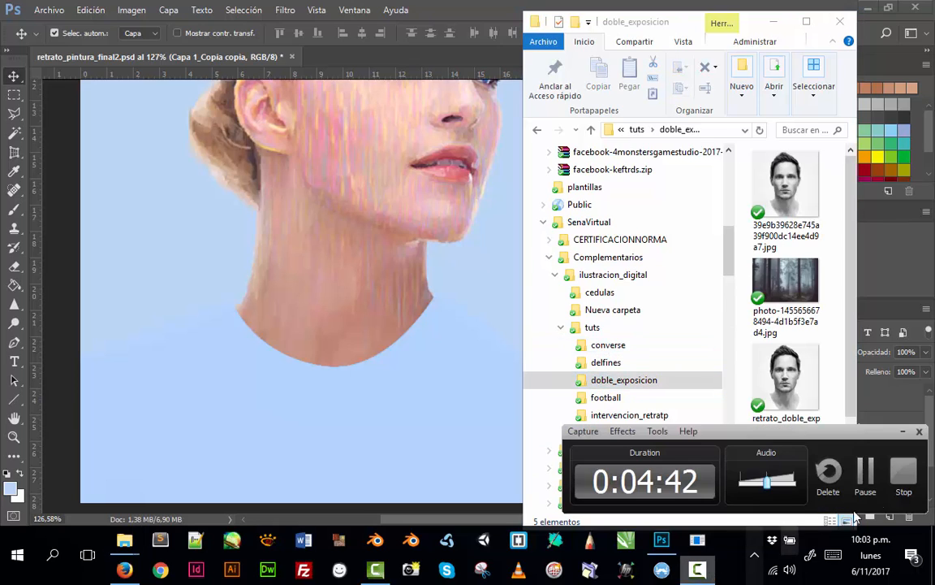
pyautogui.click(866, 475)
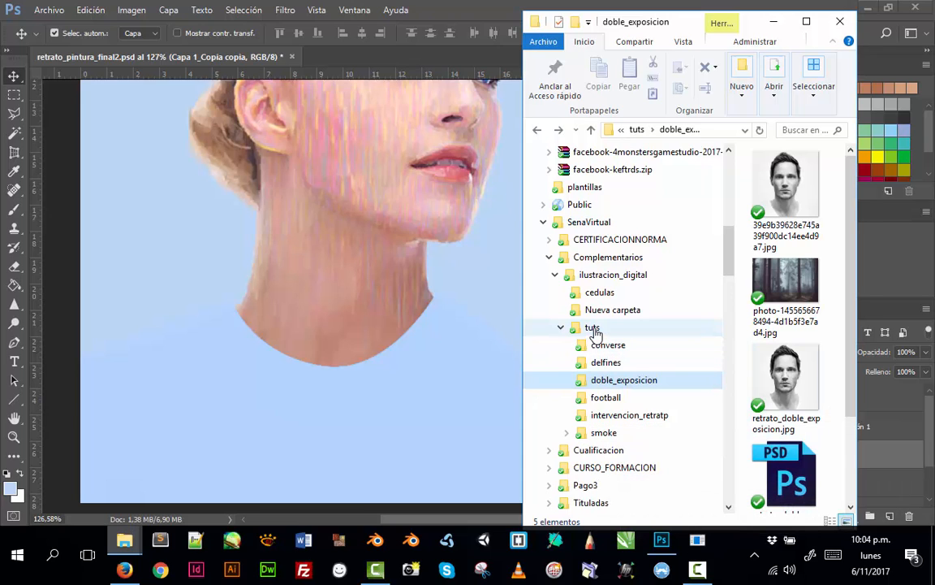
# Locate the splatter brushes file in the tuts folder and switch back to Photoshop.
pyautogui.click(594, 328)
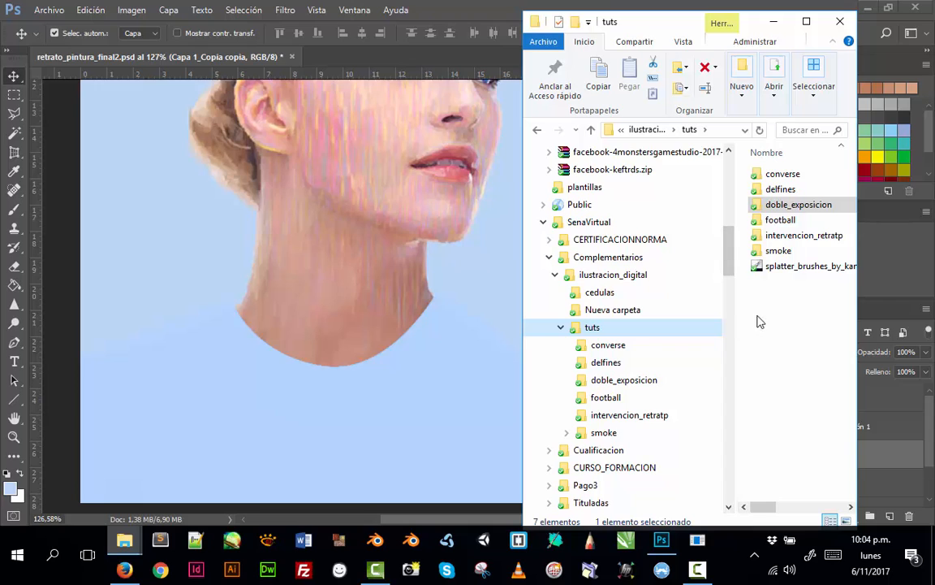
pyautogui.click(791, 268)
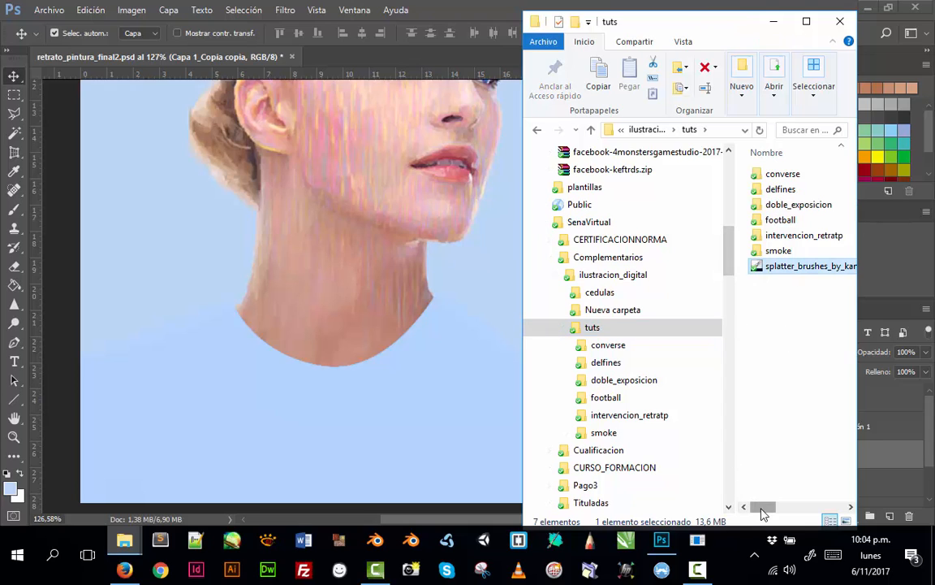
pyautogui.moveTo(764, 507)
pyautogui.mouseDown()
pyautogui.moveTo(791, 506)
pyautogui.moveTo(767, 507)
pyautogui.moveTo(766, 491)
pyautogui.mouseUp()
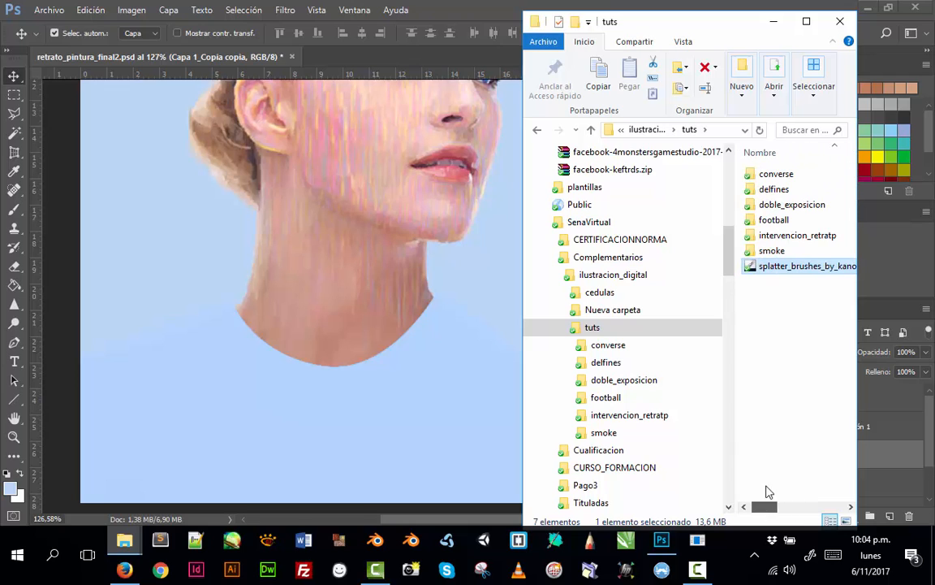
pyautogui.click(495, 10)
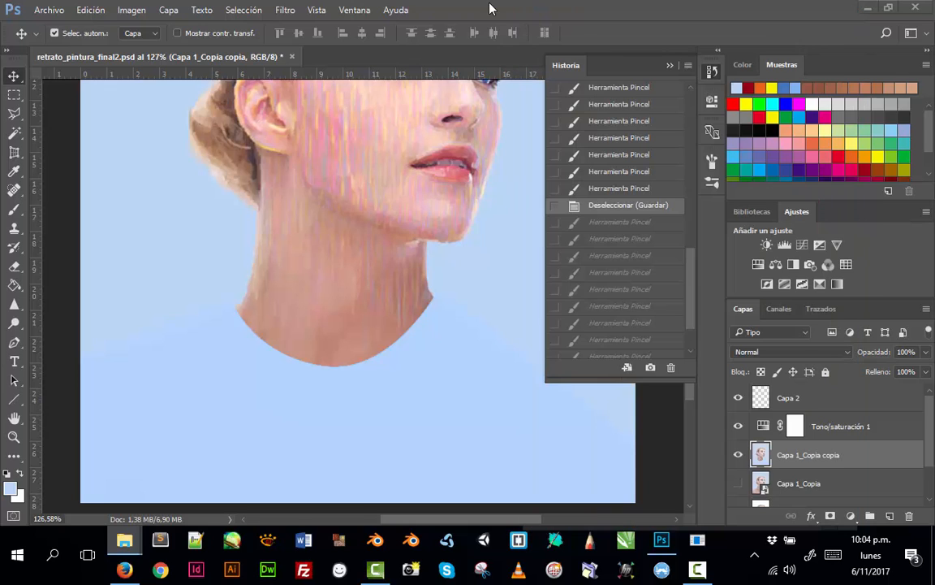
pyautogui.click(712, 160)
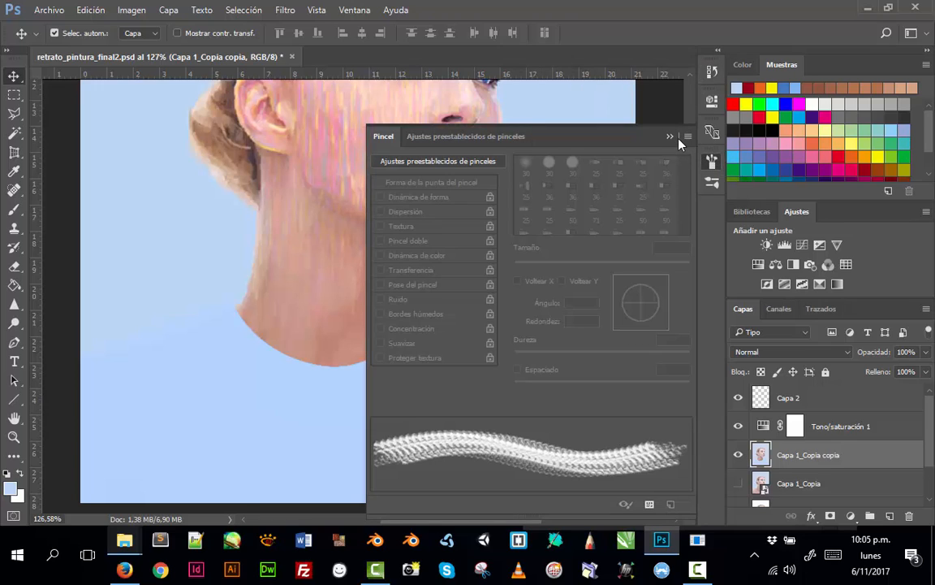
pyautogui.click(687, 137)
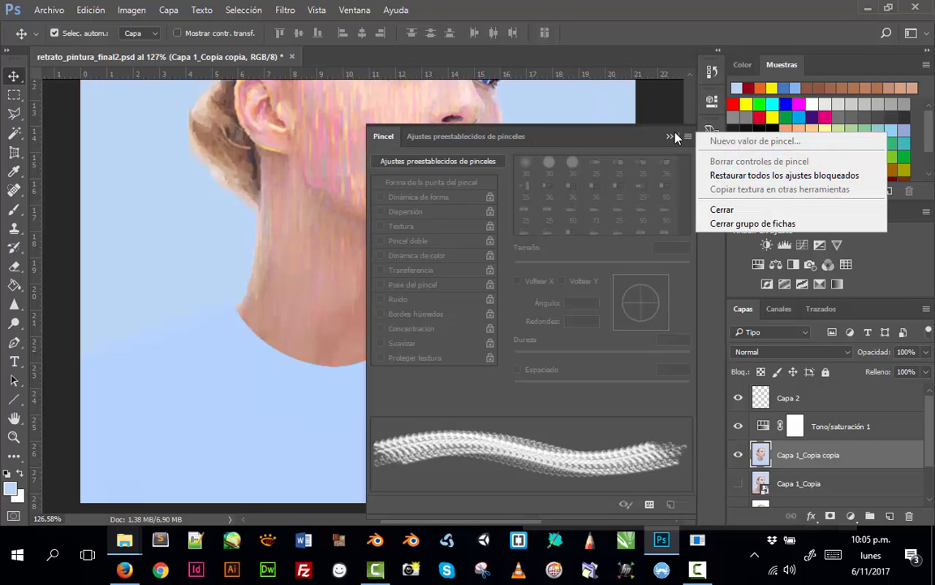
pyautogui.click(672, 137)
pyautogui.click(671, 137)
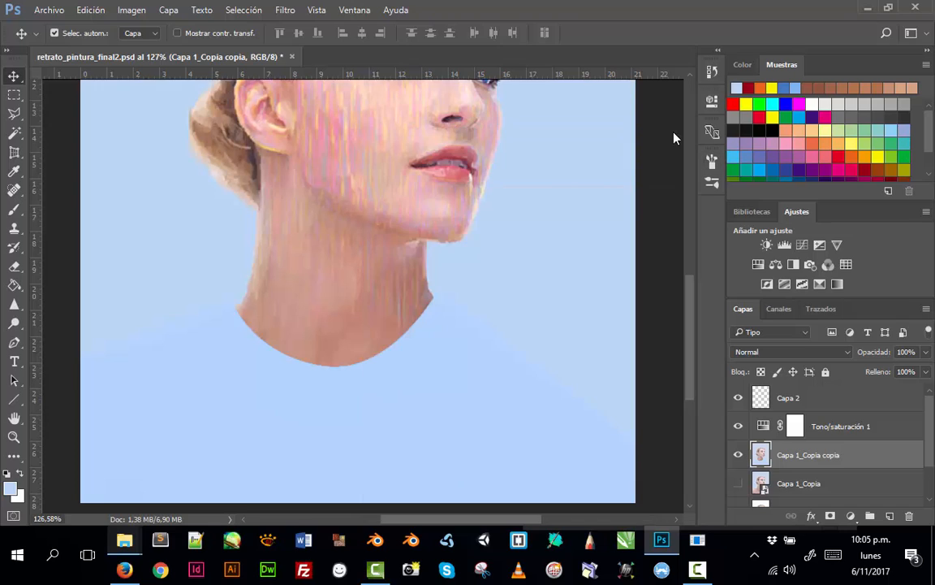
pyautogui.click(712, 159)
pyautogui.click(445, 162)
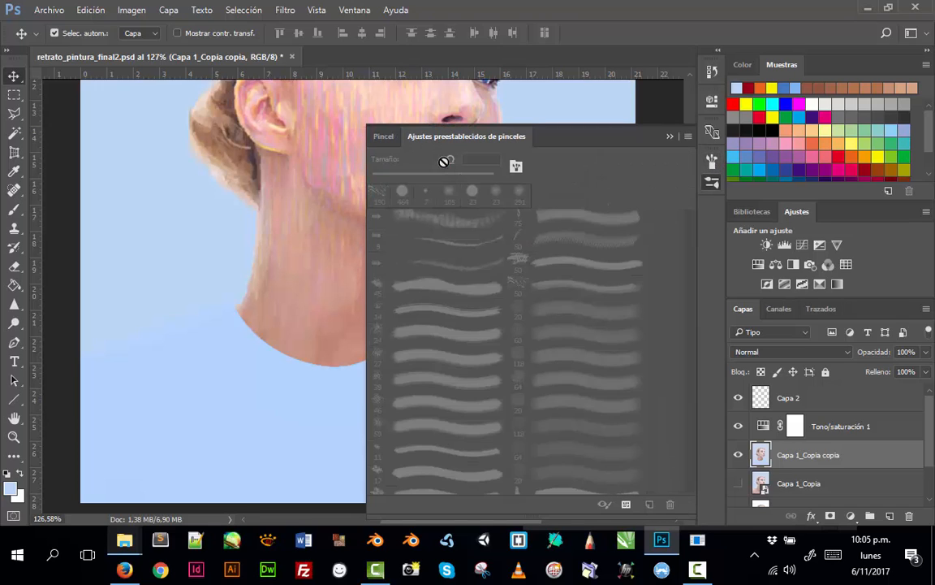
# Activate the Brush tool and display the brush tip settings with their additional options.
pyautogui.press('b')
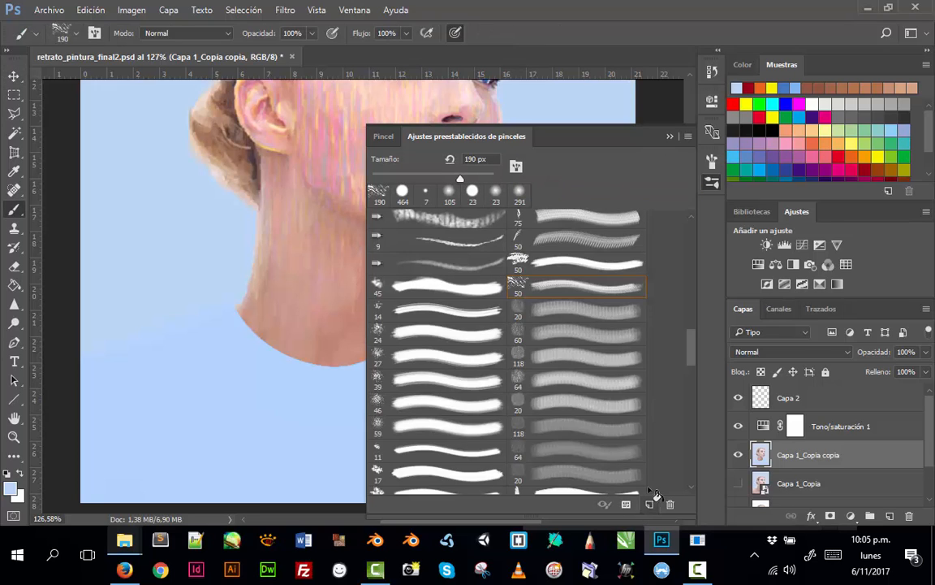
pyautogui.click(669, 137)
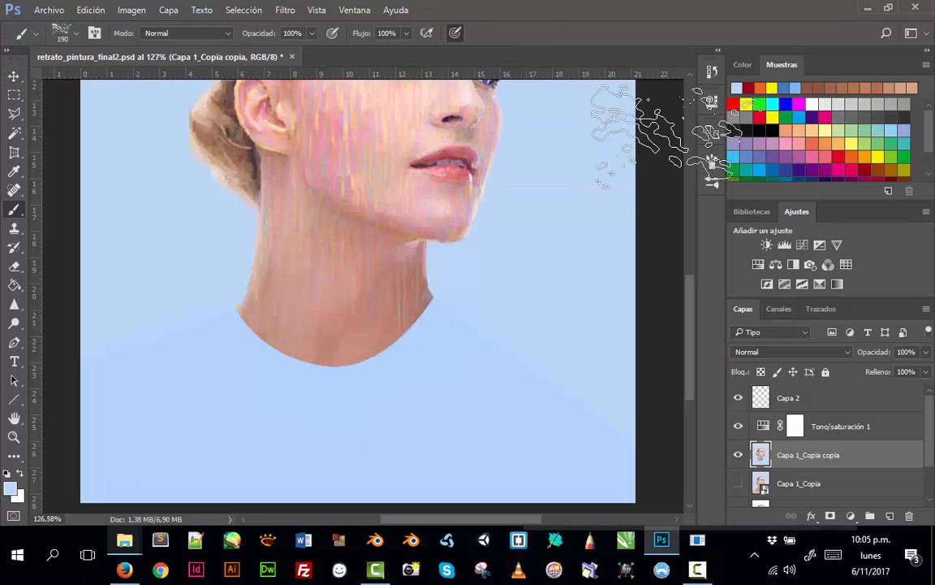
pyautogui.click(712, 162)
pyautogui.click(687, 137)
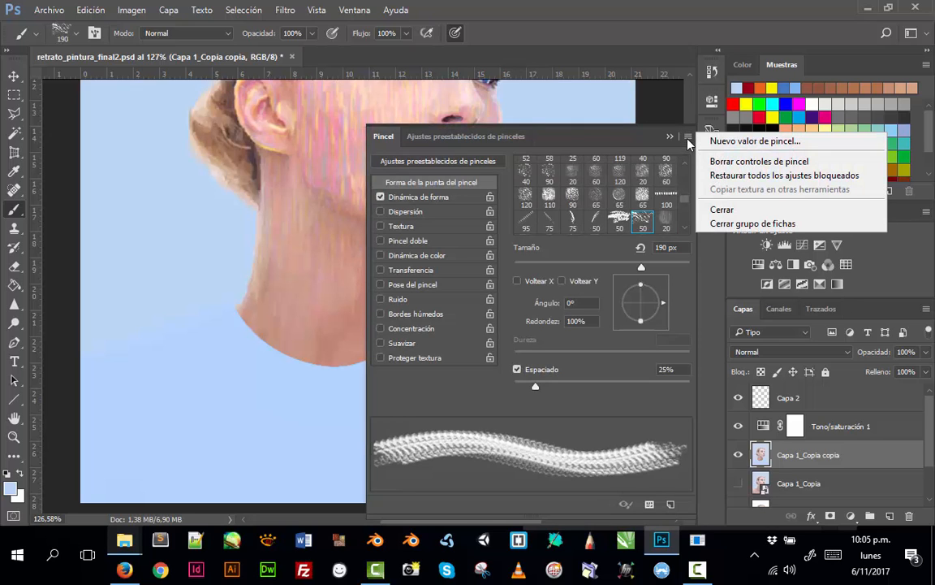
pyautogui.click(649, 505)
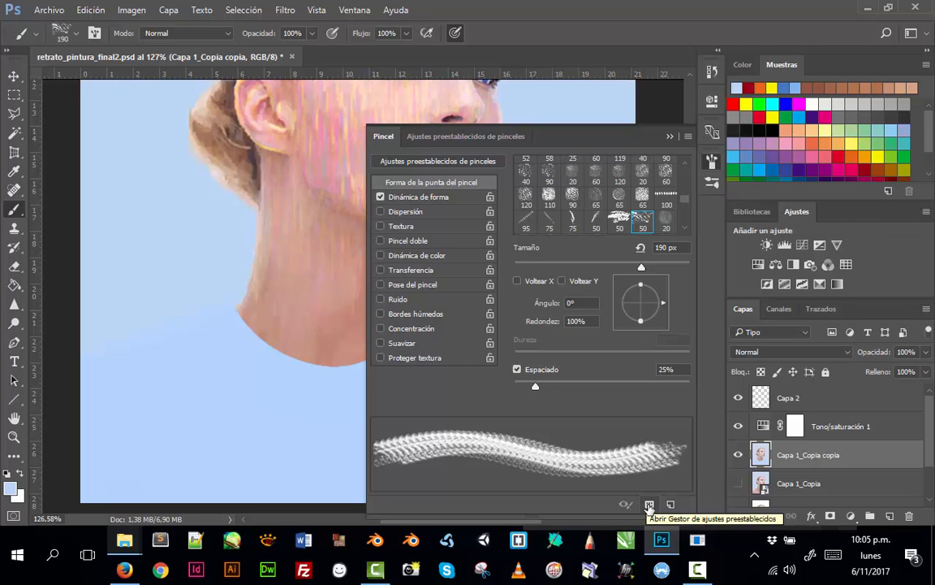
pyautogui.click(649, 504)
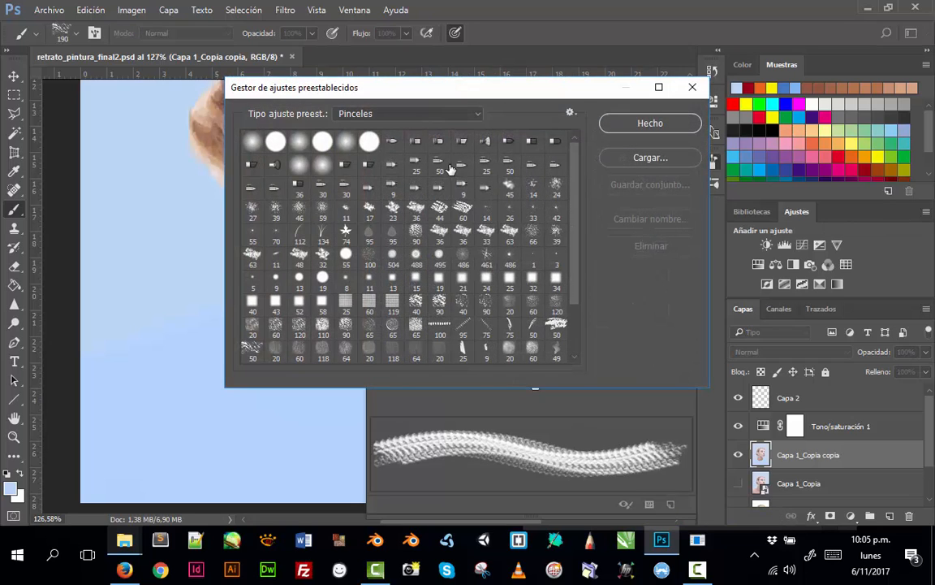
pyautogui.click(650, 159)
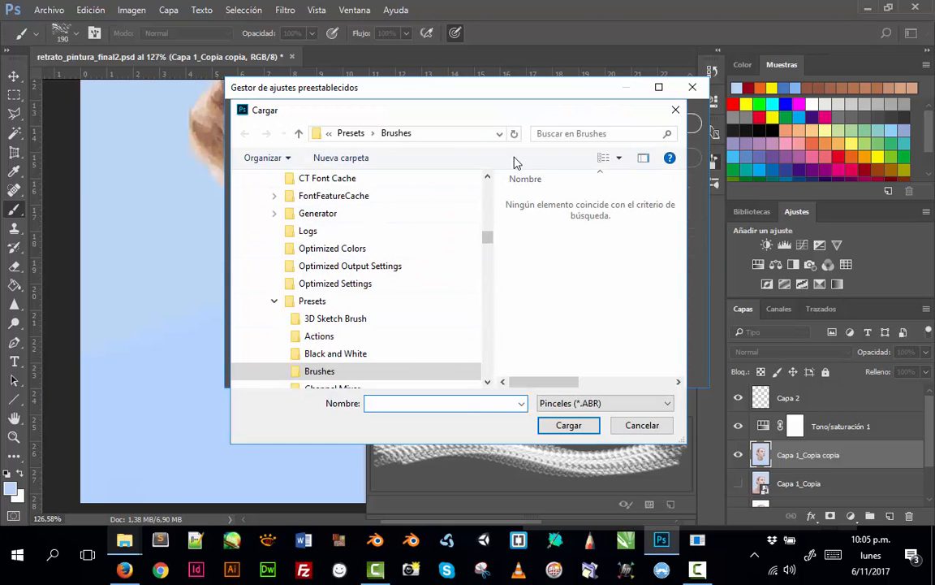
pyautogui.moveTo(517, 116)
pyautogui.mouseDown()
pyautogui.moveTo(474, 332)
pyautogui.moveTo(359, 109)
pyautogui.mouseUp()
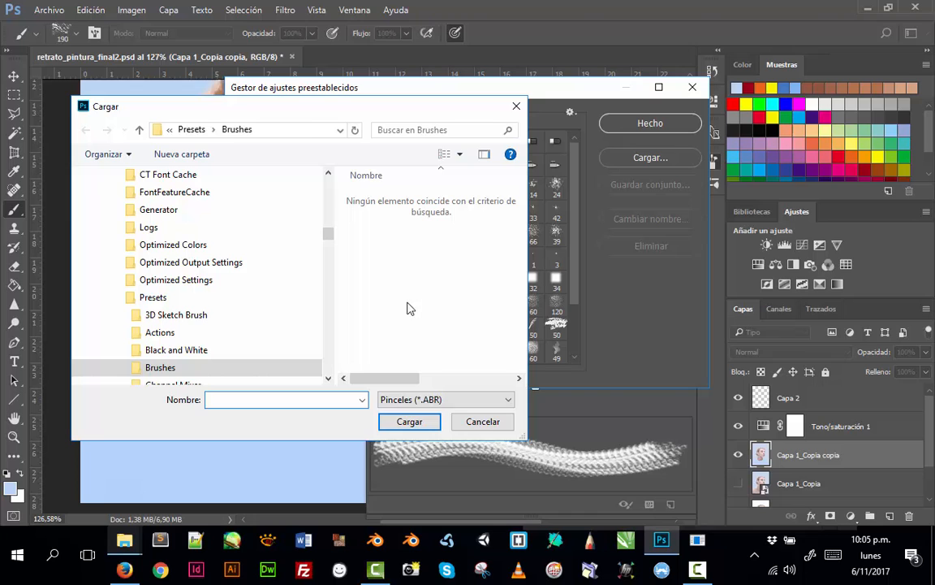
pyautogui.click(479, 419)
pyautogui.click(692, 87)
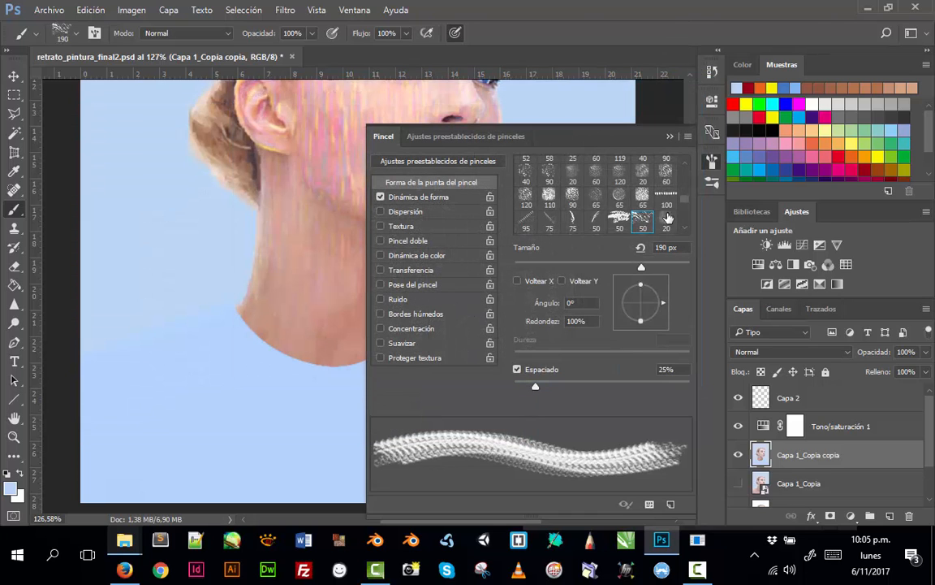
pyautogui.click(687, 137)
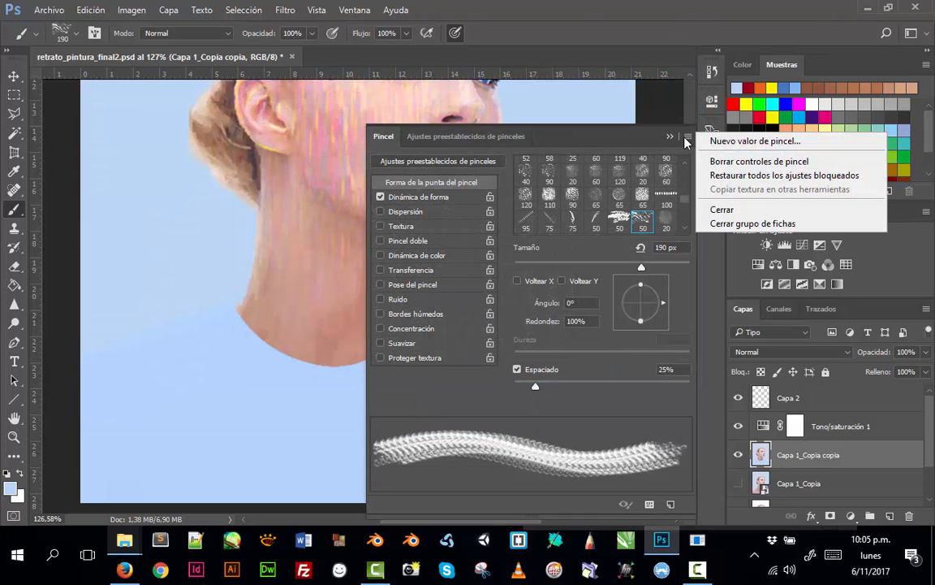
# Start loading an external brush set (Cargar pinceles) into the brush presets.
pyautogui.click(520, 138)
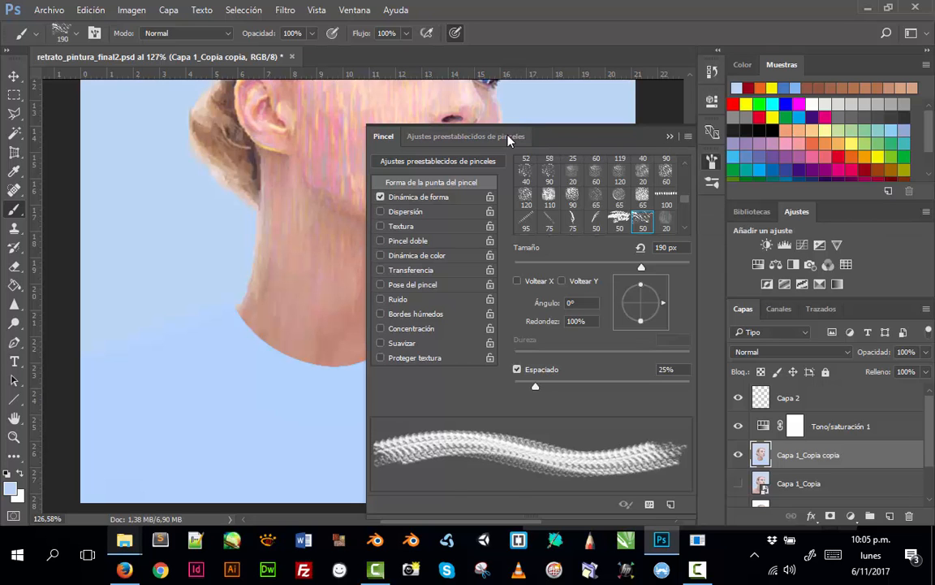
pyautogui.click(513, 138)
pyautogui.click(687, 137)
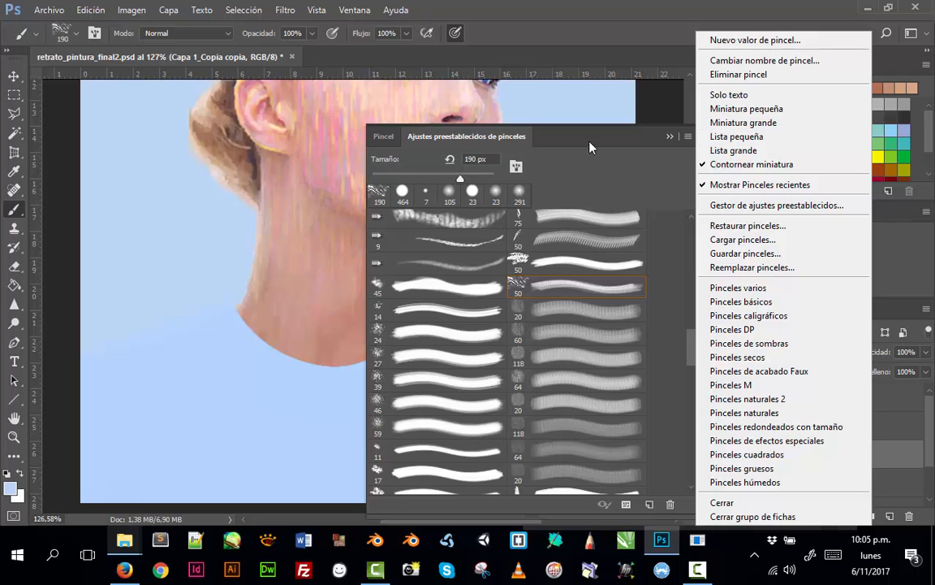
pyautogui.click(382, 139)
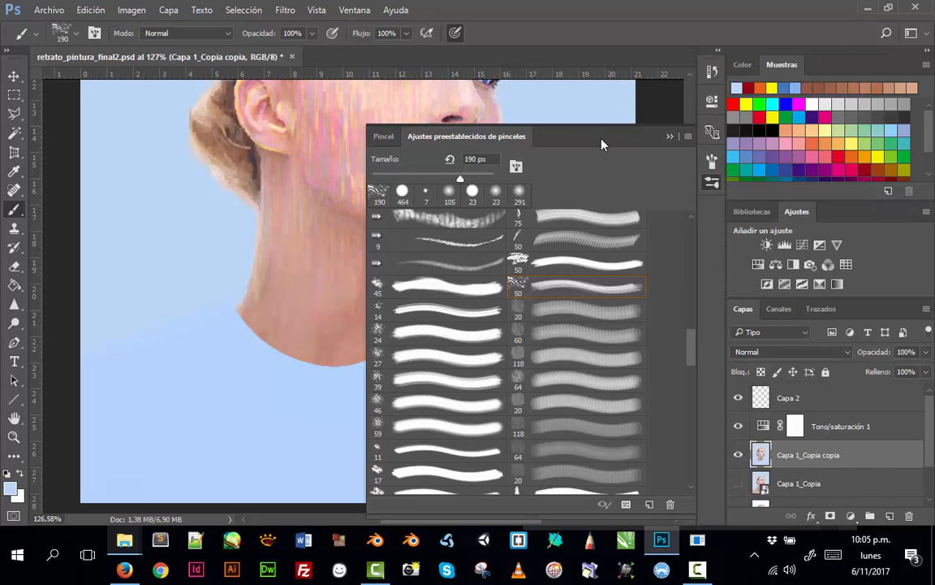
pyautogui.click(687, 138)
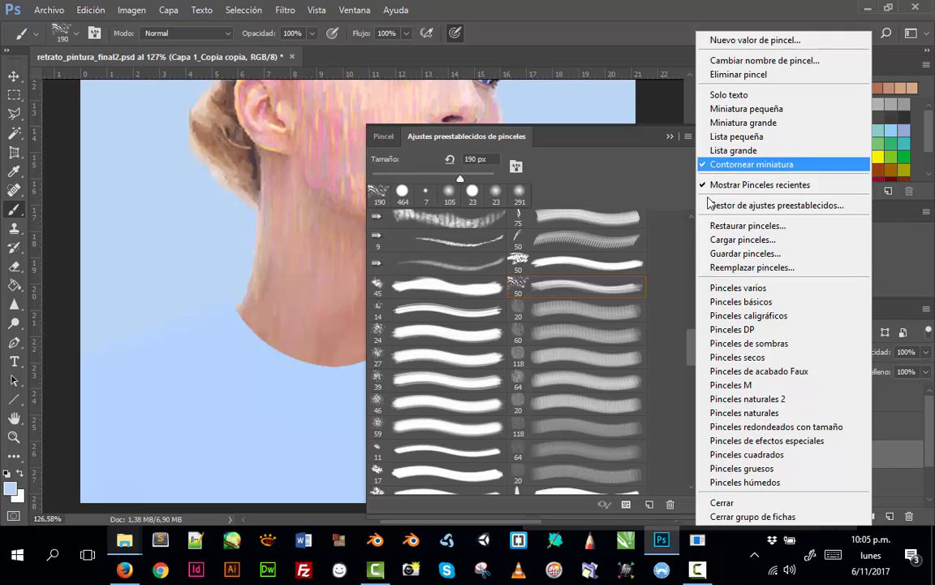
pyautogui.click(763, 240)
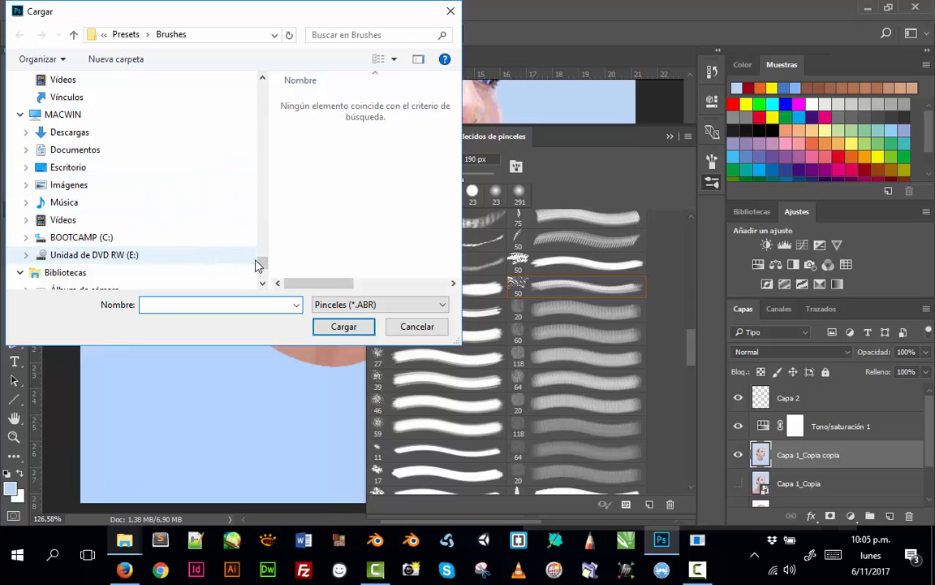
# Load the brush file splatter_brushes_by_kanonliv-d6q7h7i.abr from the ilustracion_digital > tuts folder.
pyautogui.moveTo(261, 265); pyautogui.dragTo(262, 68)
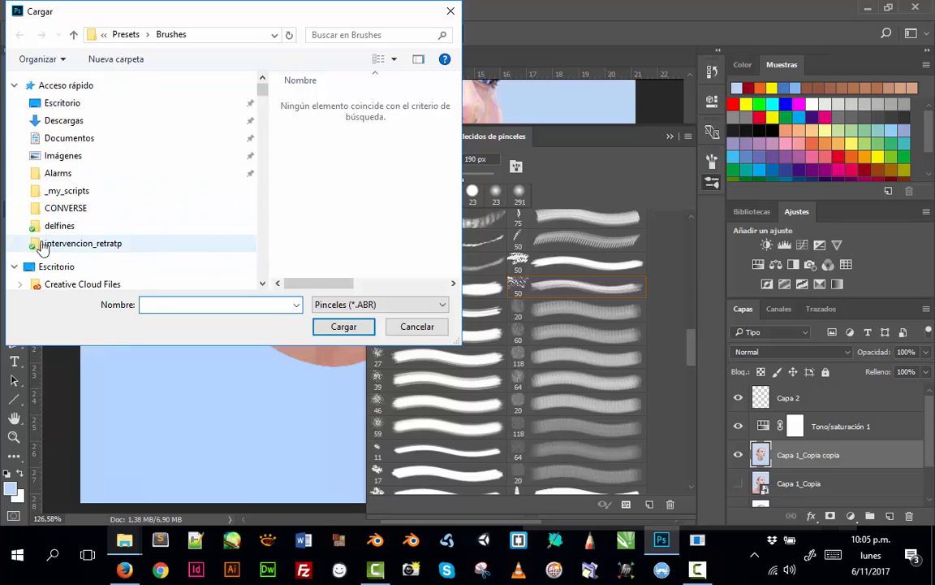
pyautogui.click(65, 207)
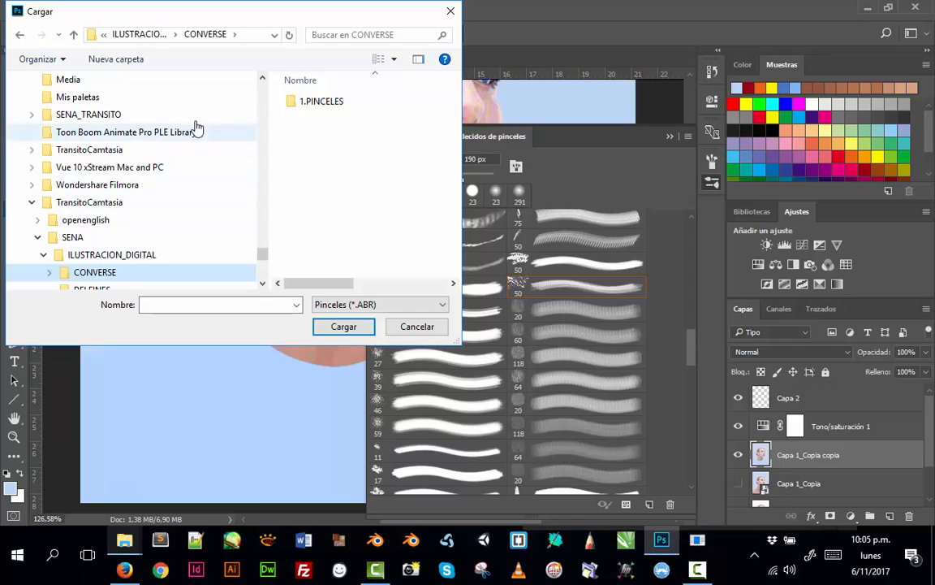
pyautogui.click(134, 35)
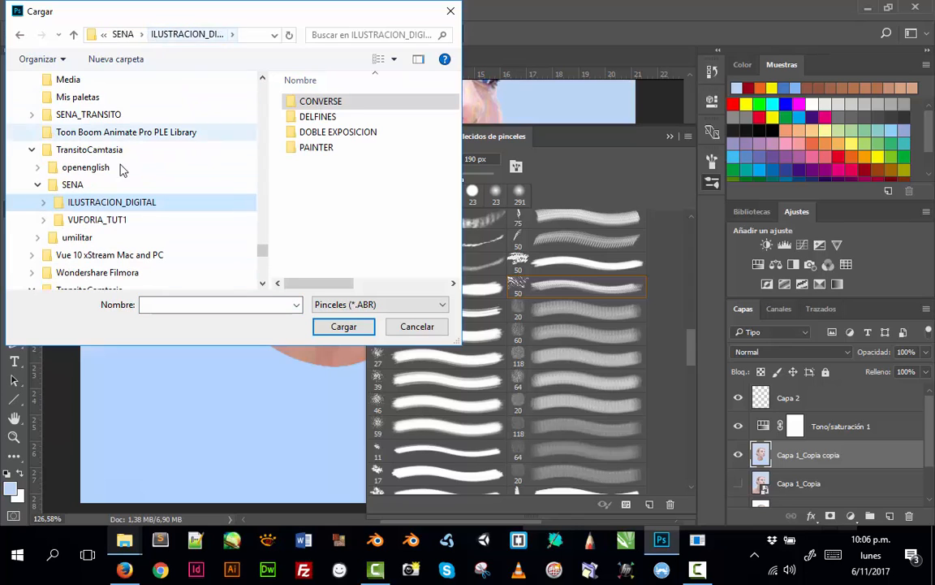
pyautogui.moveTo(261, 249); pyautogui.dragTo(282, 92)
pyautogui.click(52, 220)
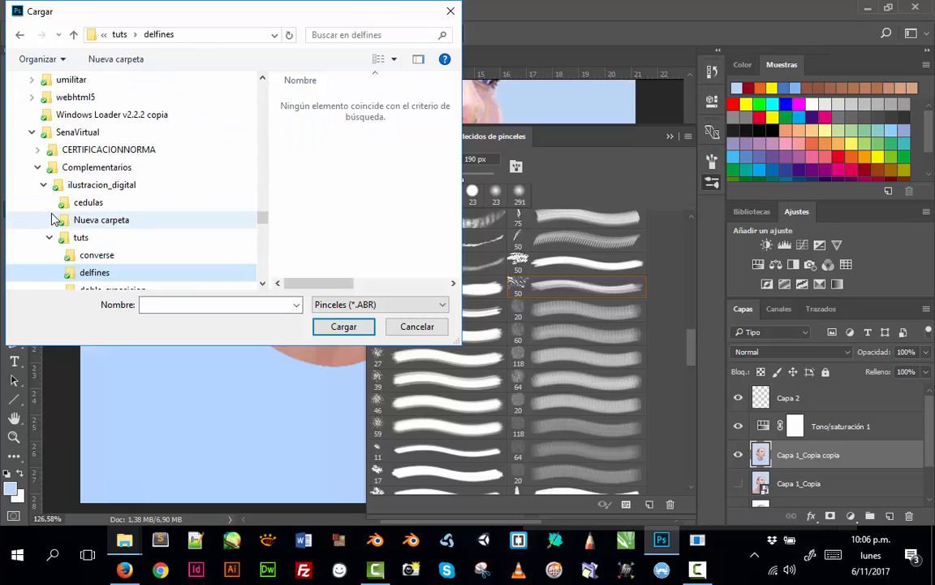
pyautogui.click(81, 239)
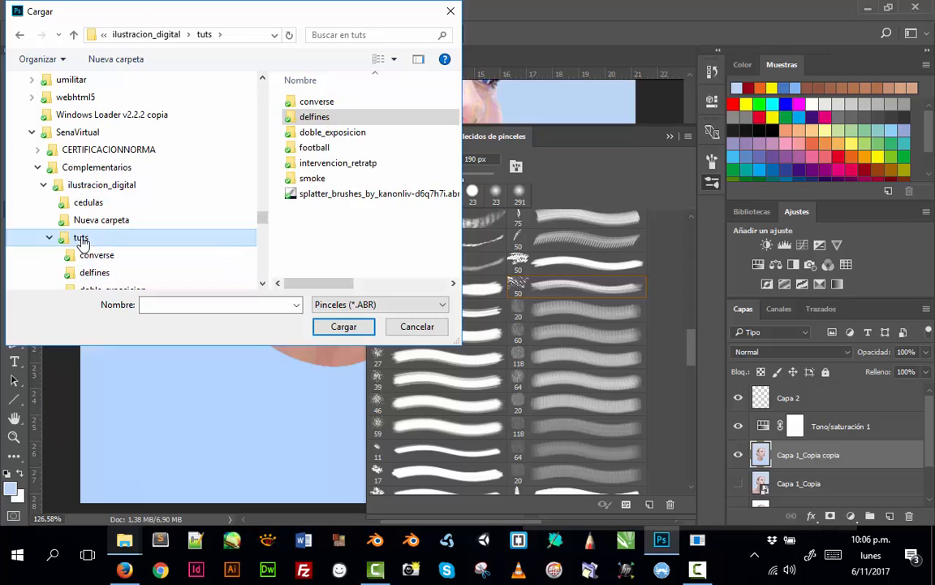
pyautogui.click(302, 197)
pyautogui.click(336, 325)
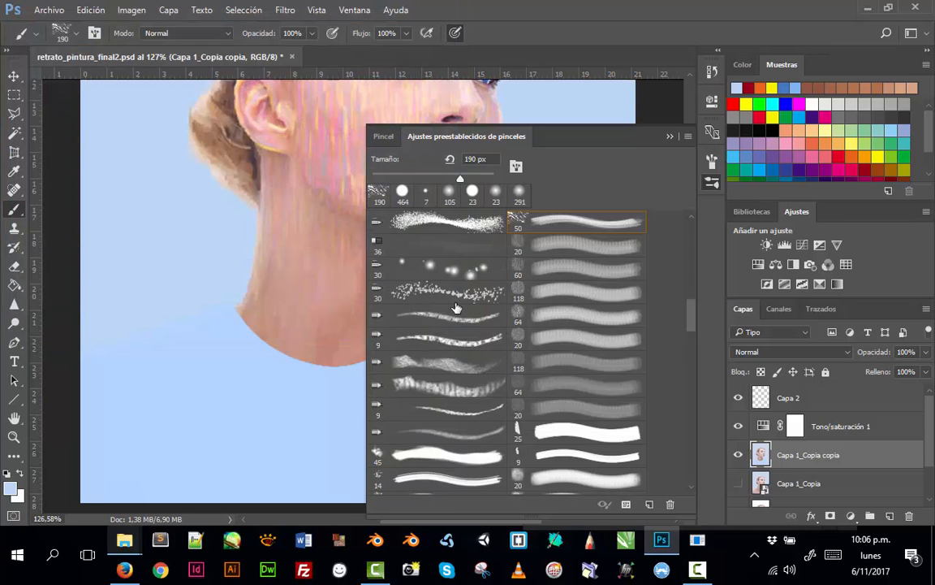
# Try the 1800 px splatter brush shown below the 2499 px preset on the neck and undo the dab.
pyautogui.moveTo(690, 331); pyautogui.dragTo(694, 446)
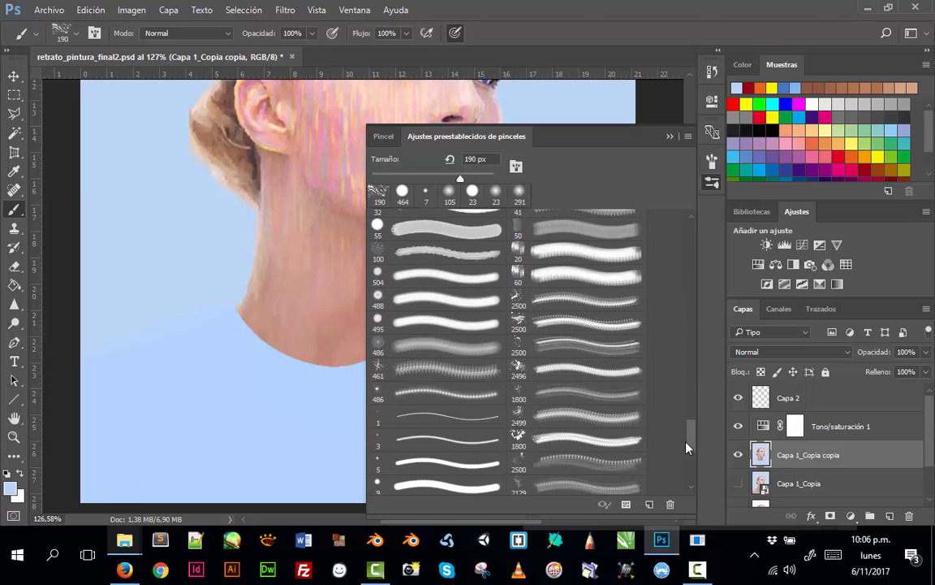
pyautogui.click(567, 441)
pyautogui.click(263, 329)
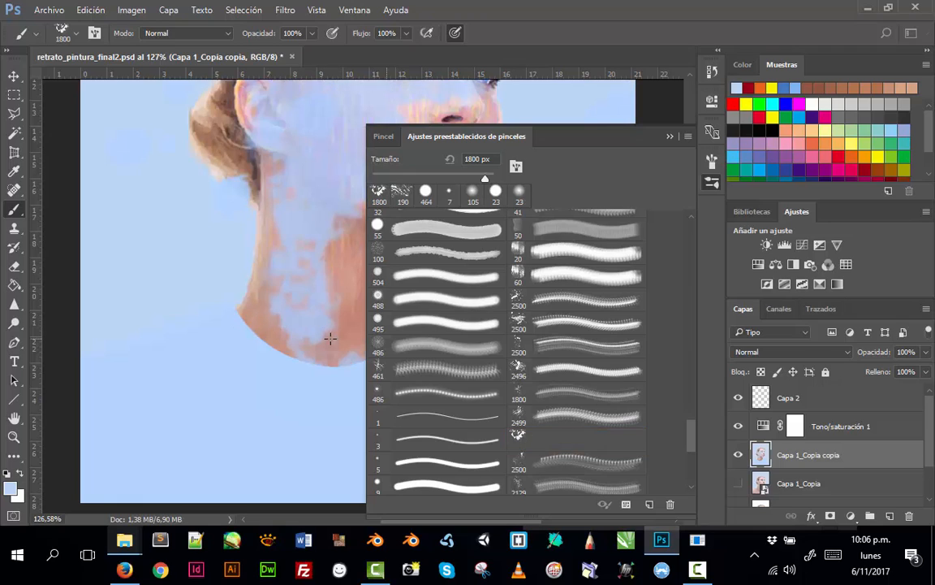
pyautogui.hotkey('ctrl', 'z')
# Choose the second 2500 px splatter brush, test it on the neck and undo the dab.
pyautogui.click(560, 321)
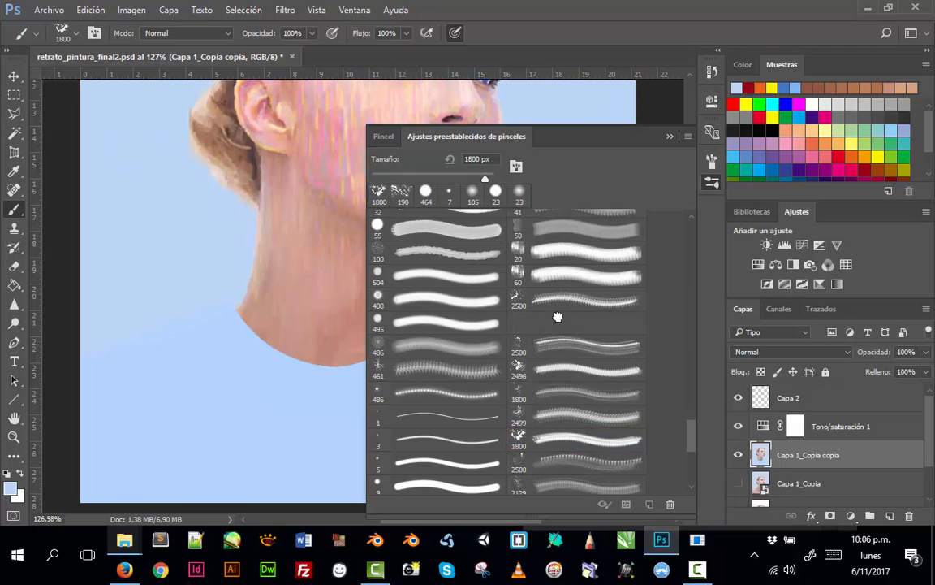
pyautogui.click(260, 338)
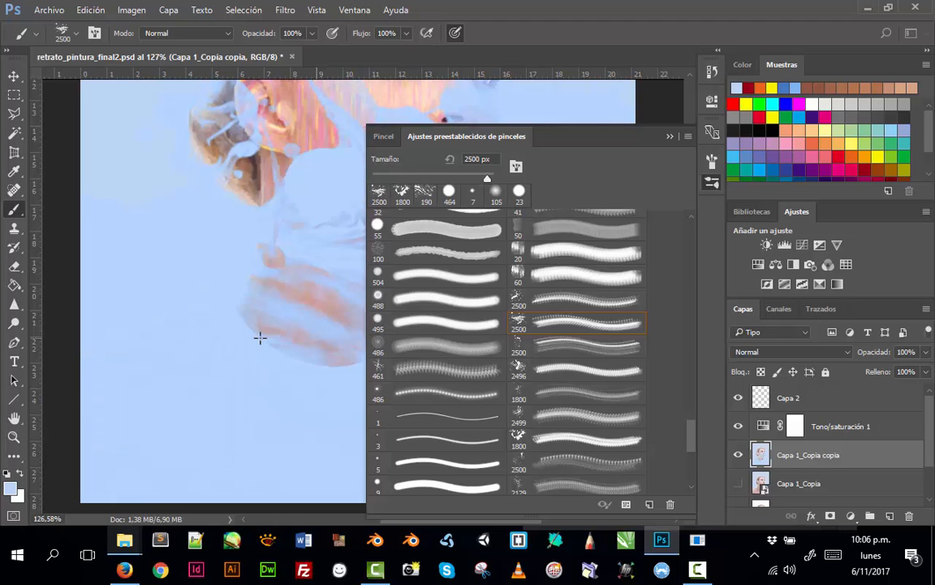
pyautogui.hotkey('ctrl', 'z')
pyautogui.click(670, 136)
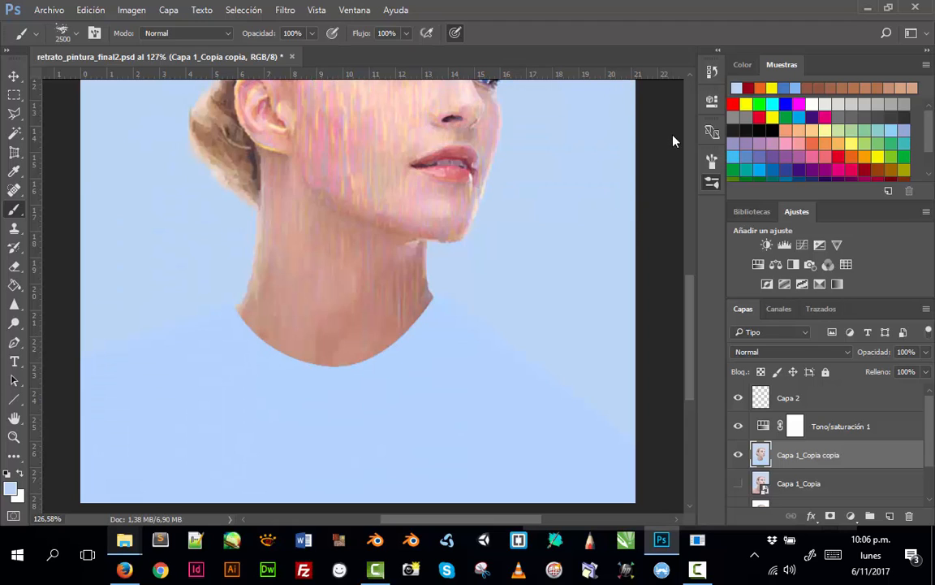
# Enable Transfer and Smoothing for the splatter brush and set its spacing to 63%.
pyautogui.moveTo(685, 348); pyautogui.dragTo(704, 298)
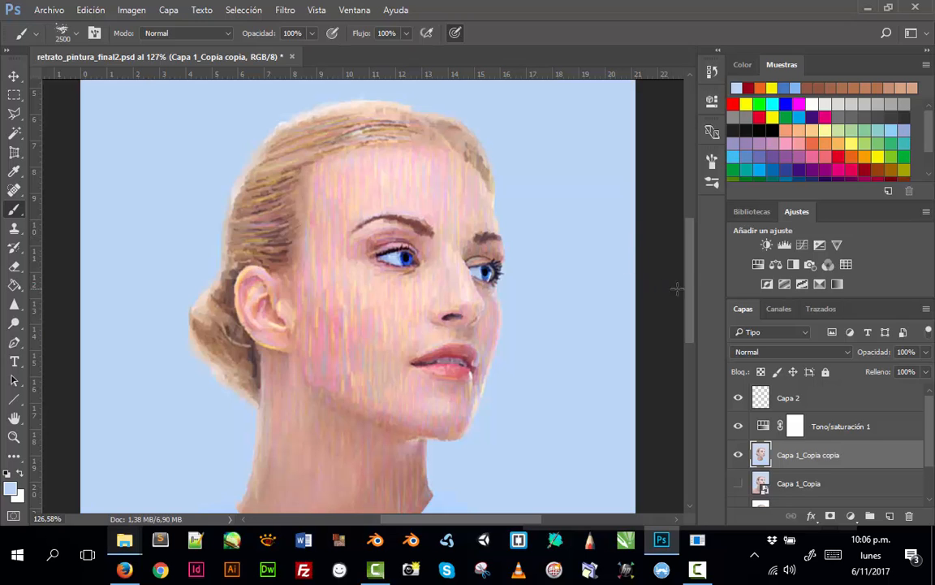
pyautogui.click(711, 164)
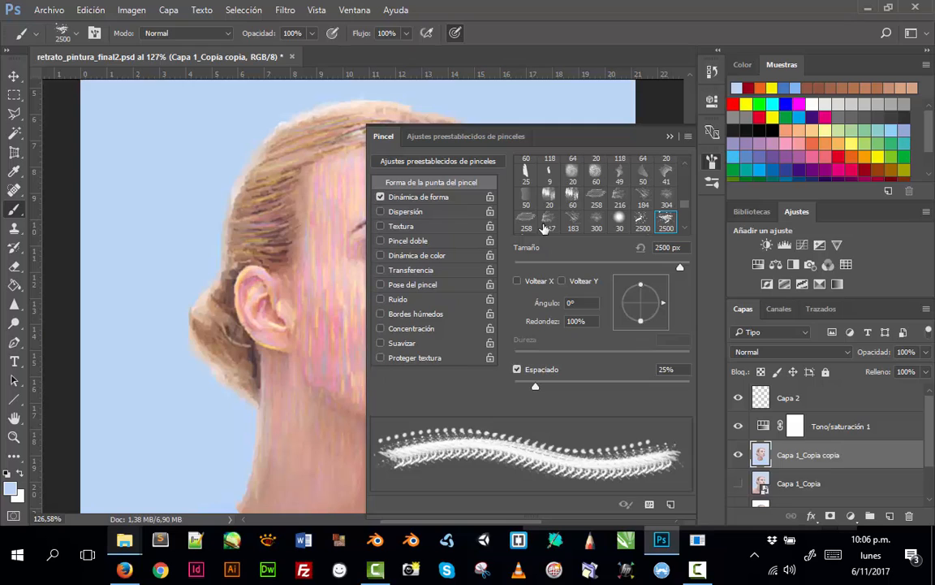
pyautogui.click(381, 271)
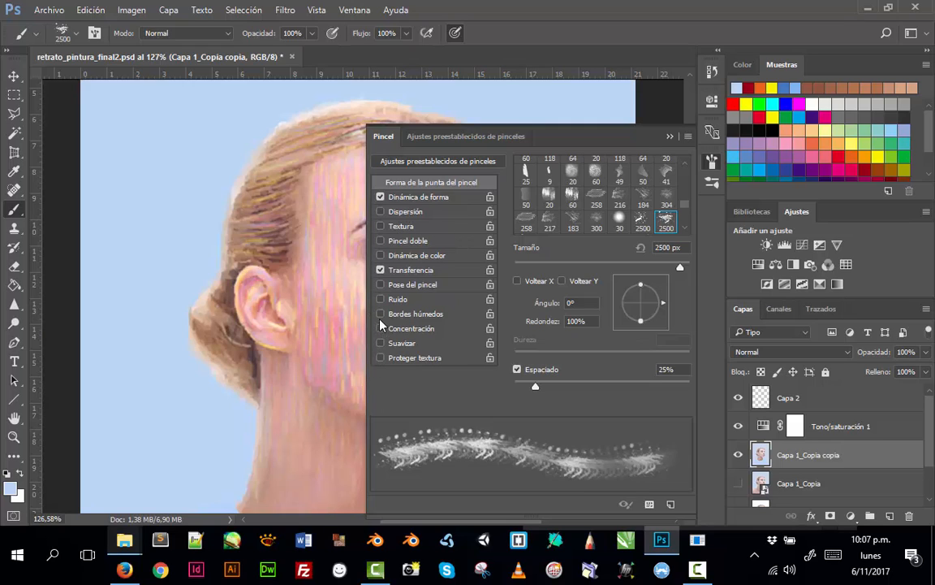
pyautogui.click(380, 343)
pyautogui.moveTo(540, 386); pyautogui.dragTo(569, 396)
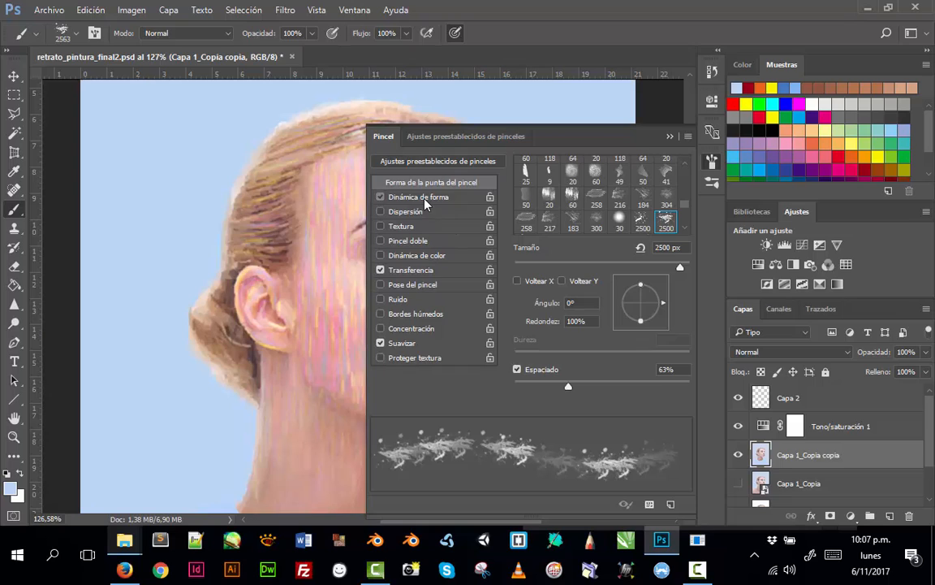
# In Shape Dynamics, turn size control off and set size jitter 13%, minimum diameter 15% and angle jitter 34%.
pyautogui.click(451, 201)
pyautogui.click(585, 191)
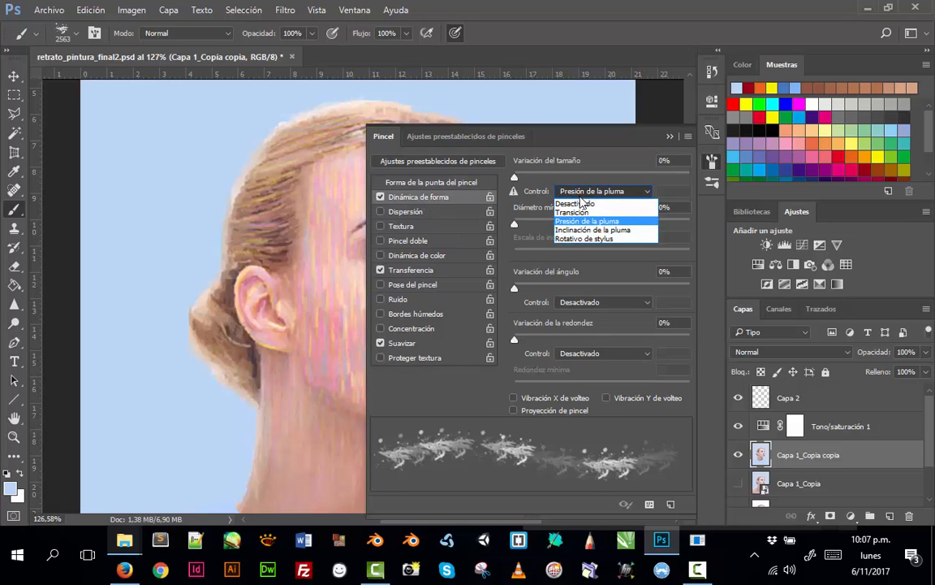
pyautogui.click(585, 200)
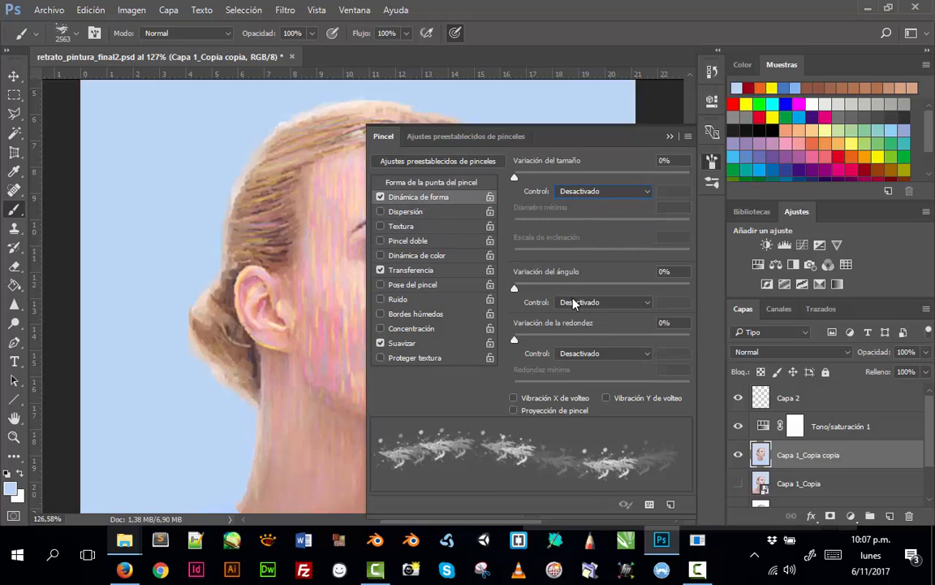
pyautogui.moveTo(515, 178); pyautogui.dragTo(536, 178)
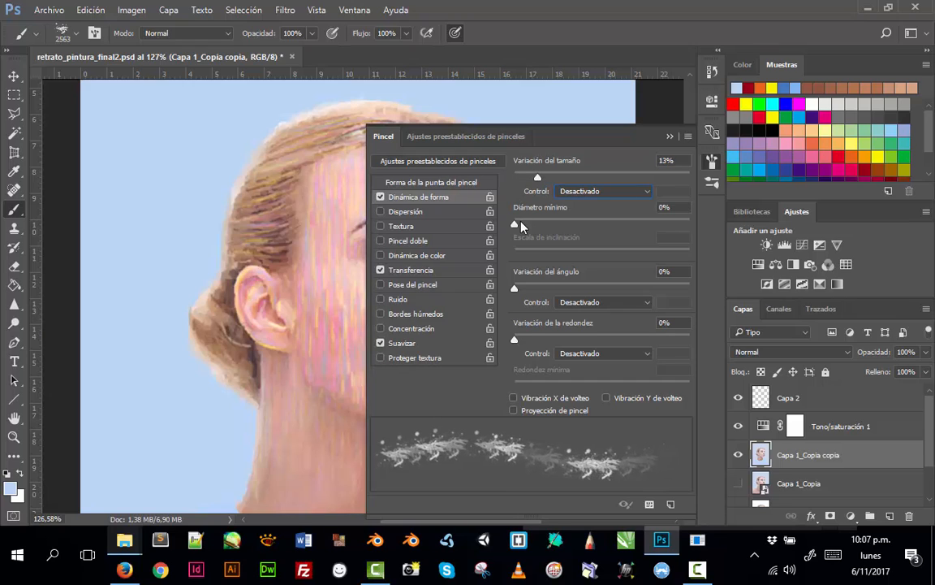
pyautogui.moveTo(514, 225); pyautogui.dragTo(541, 228)
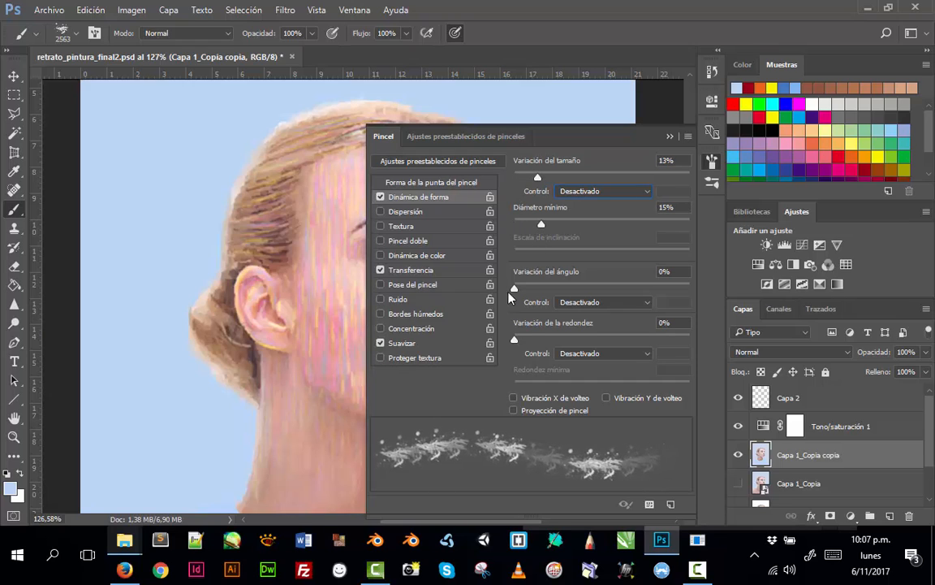
pyautogui.moveTo(531, 288); pyautogui.dragTo(572, 288)
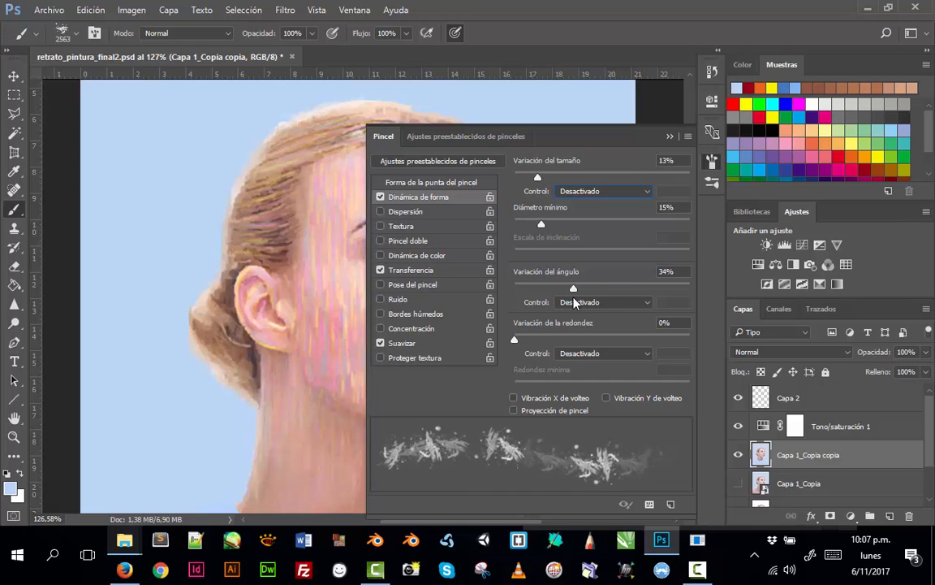
pyautogui.click(670, 136)
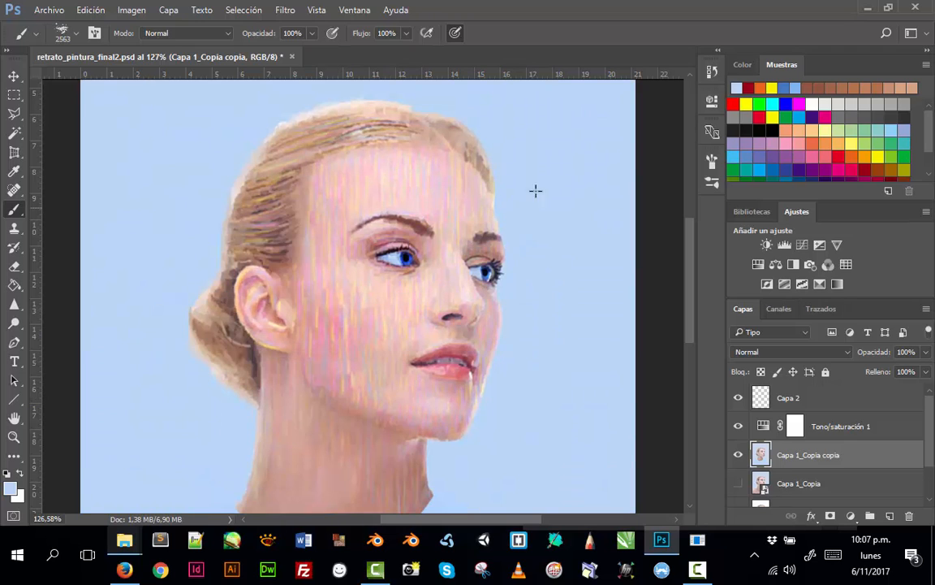
# Revert the portrait to the Deseleccionar (Guardar) history state.
pyautogui.click(712, 72)
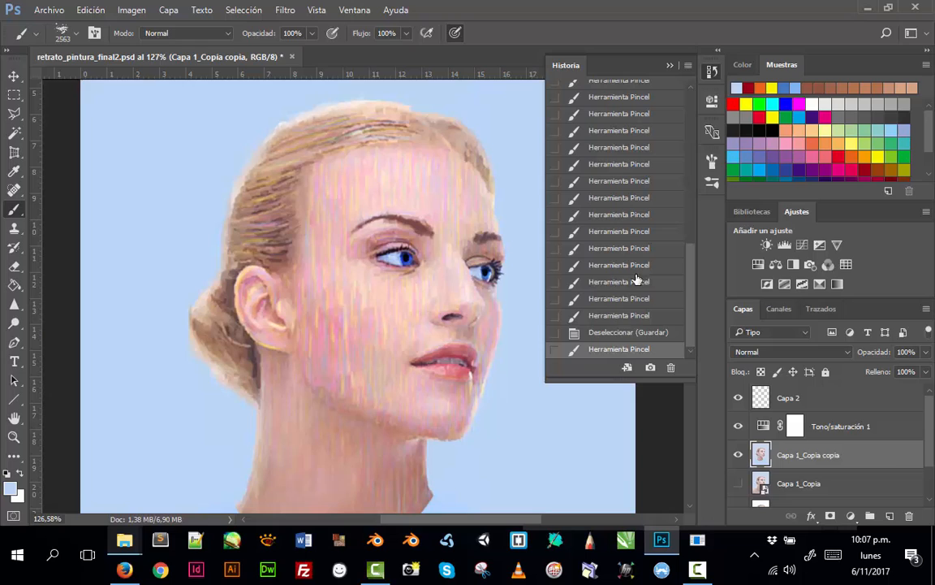
pyautogui.click(615, 335)
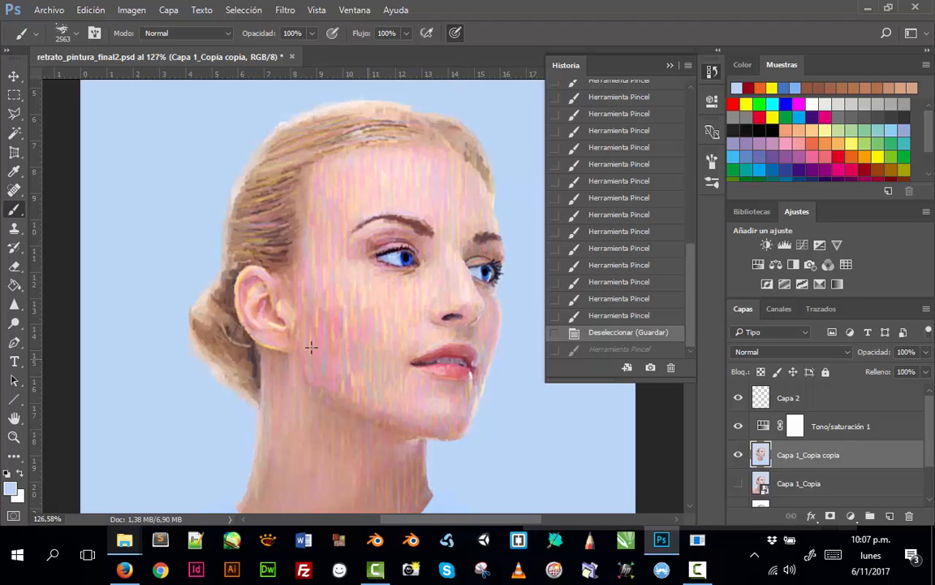
# Disable Shape Dynamics, Transfer and Smoothing for the splatter brush.
pyautogui.click(712, 161)
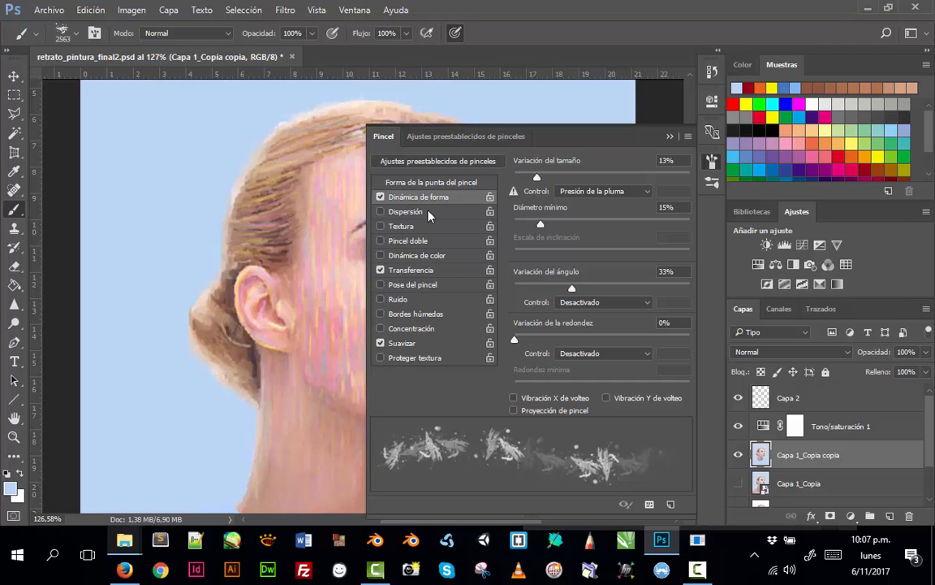
pyautogui.click(380, 197)
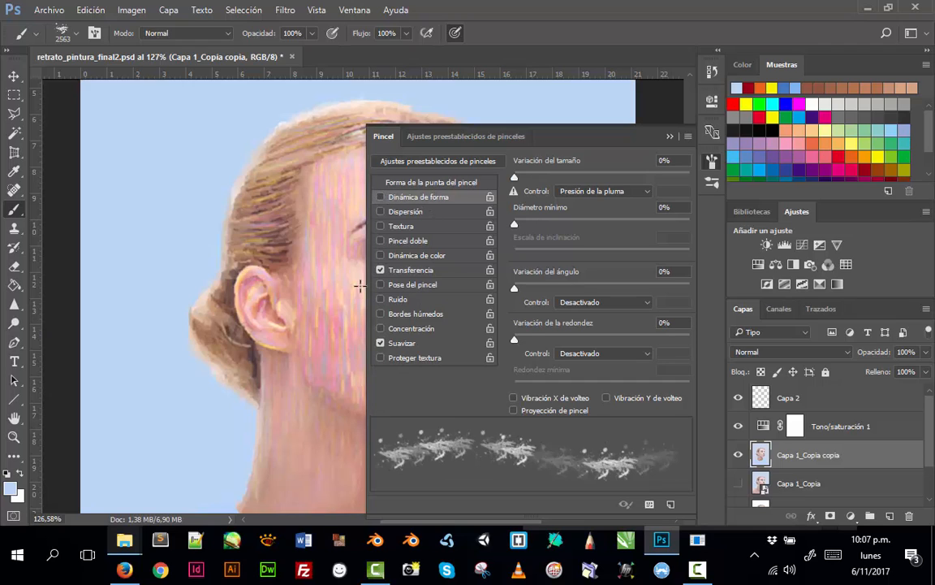
pyautogui.click(380, 269)
pyautogui.click(380, 342)
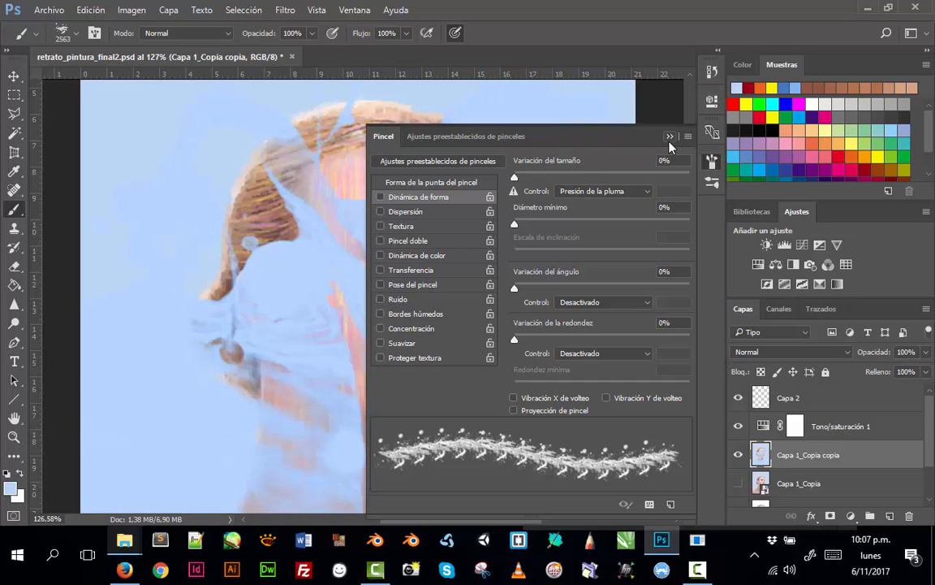
pyautogui.click(670, 138)
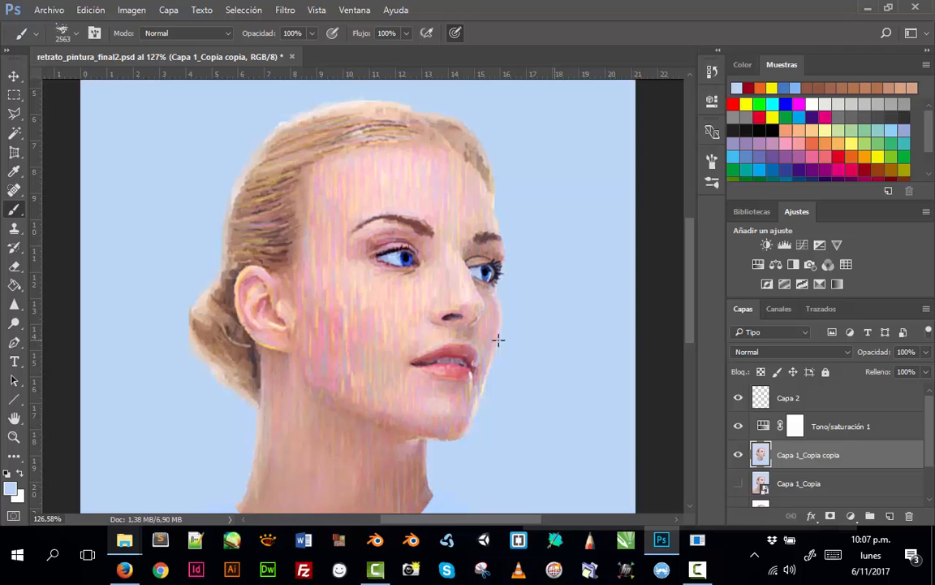
# Set the splatter brush size to 100 px and stamp background-blue splatters along the lower edge of the neck.
pyautogui.moveTo(511, 294); pyautogui.dragTo(533, 189)
pyautogui.rightClick(360, 307)
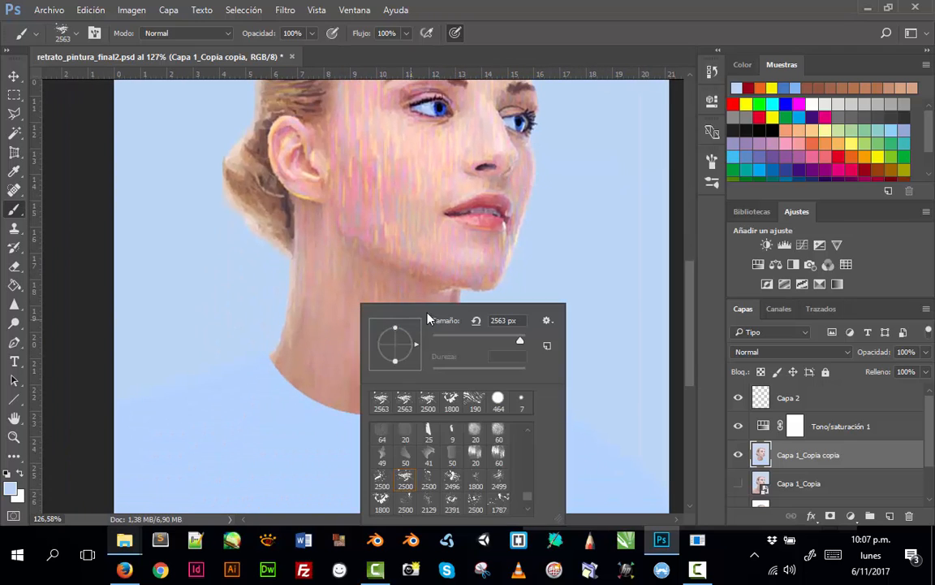
pyautogui.moveTo(515, 342); pyautogui.dragTo(479, 342)
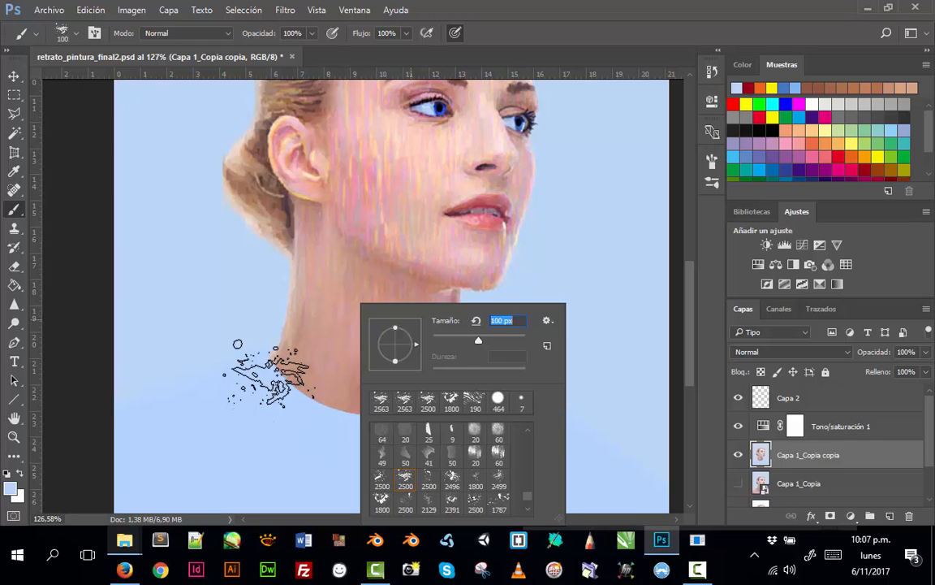
pyautogui.press('Return')
pyautogui.click(496, 364)
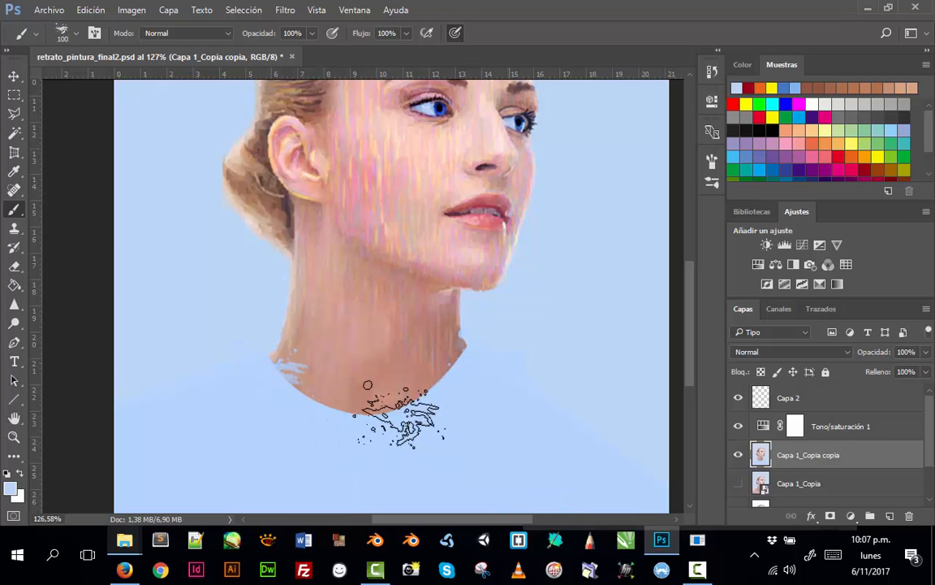
pyautogui.click(390, 415)
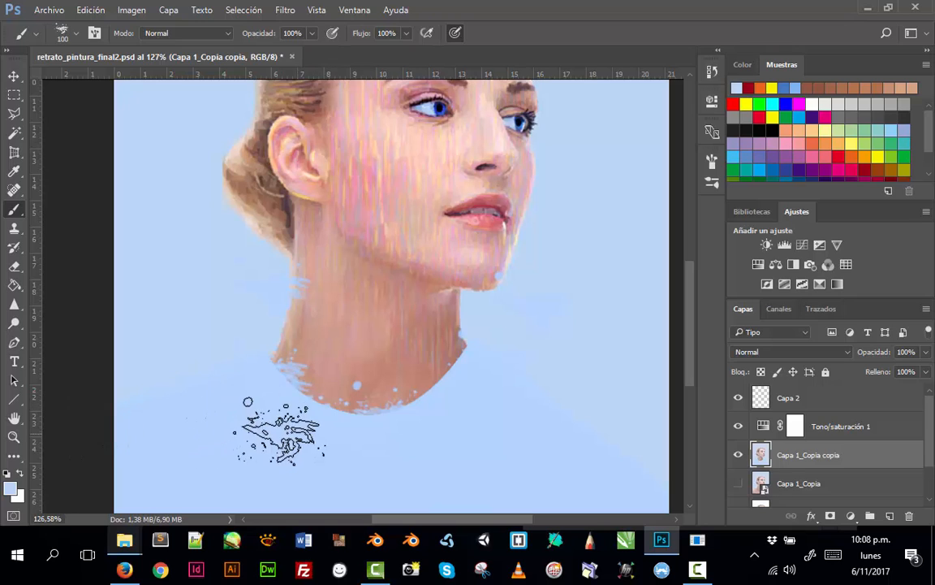
pyautogui.click(407, 411)
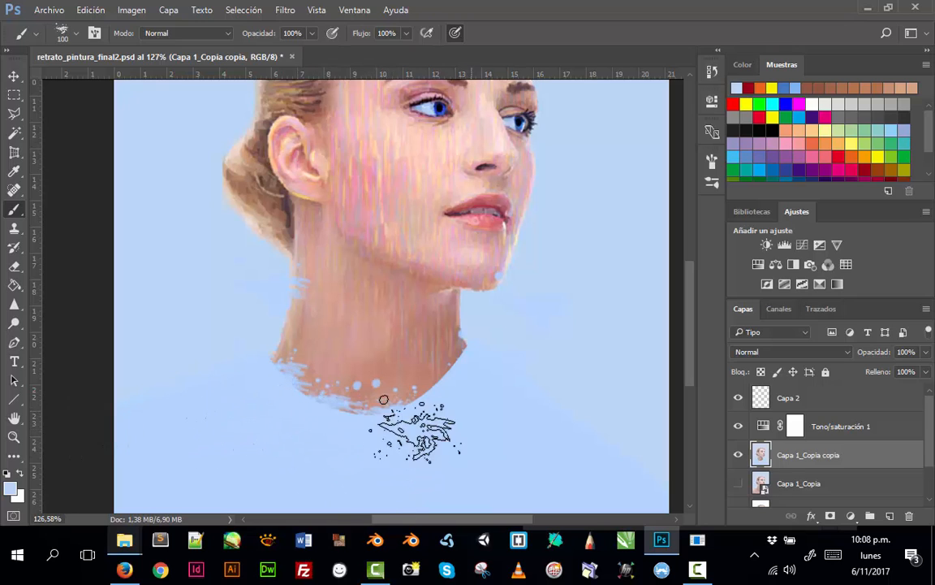
pyautogui.click(413, 425)
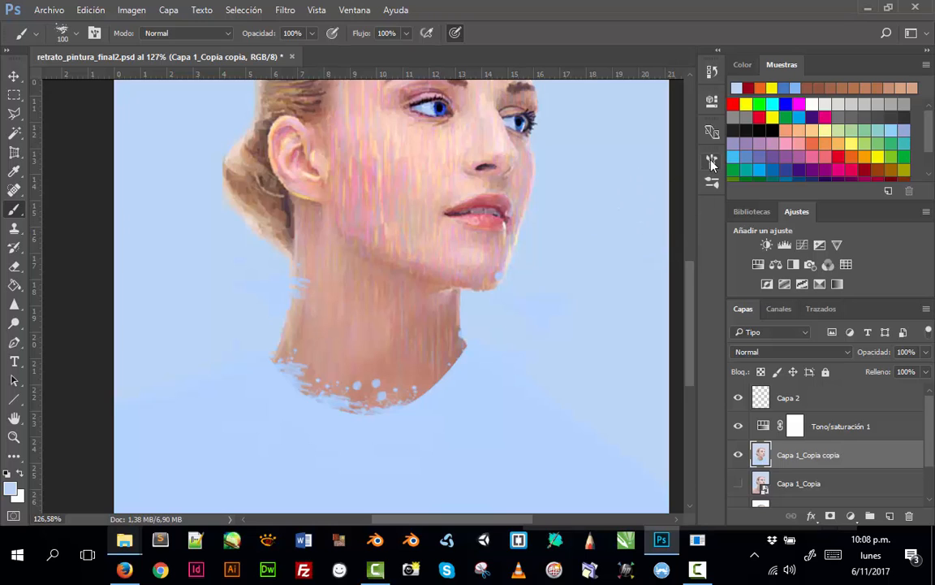
# Enable Transfer and Smoothing for the splatter brush, turn its size control off and raise the angle jitter slightly.
pyautogui.press('F5')
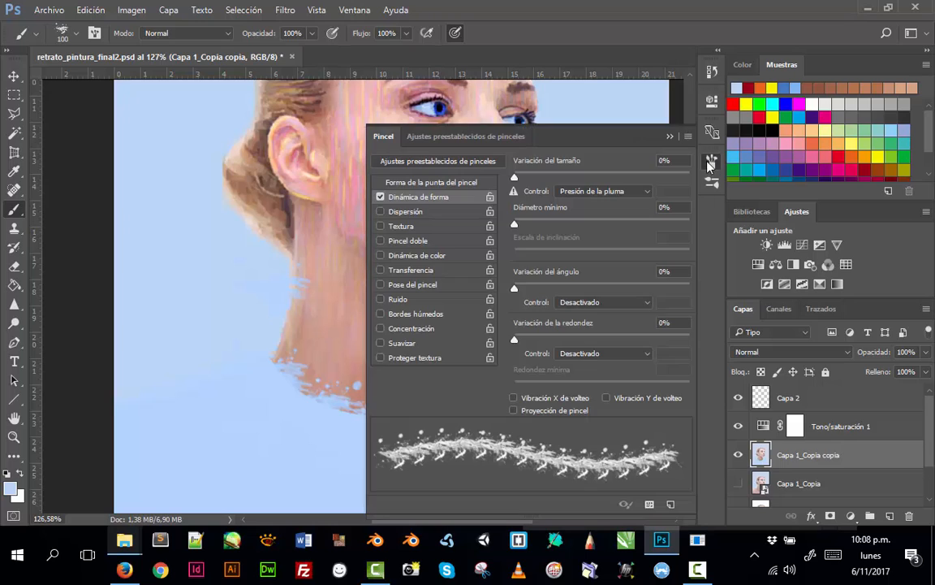
pyautogui.click(381, 270)
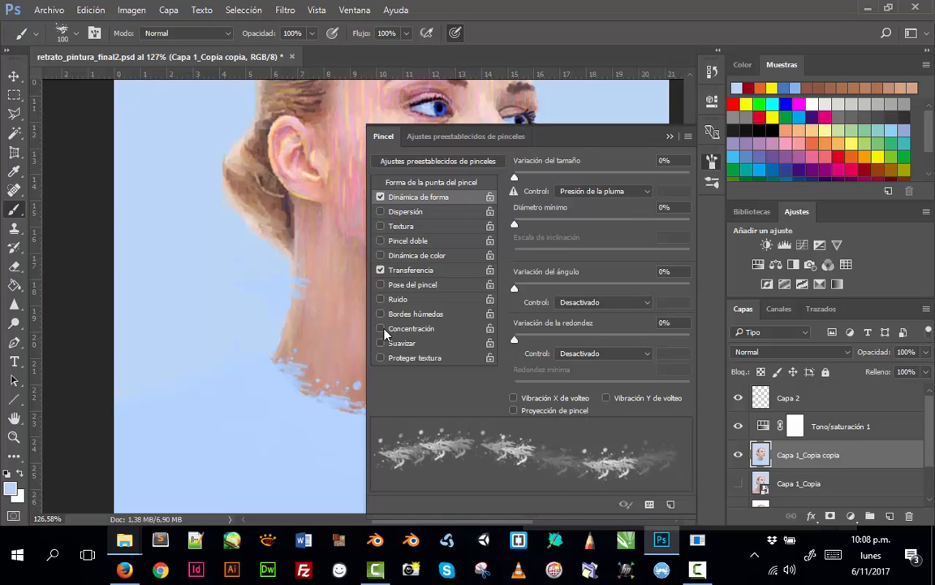
pyautogui.click(381, 344)
pyautogui.click(601, 191)
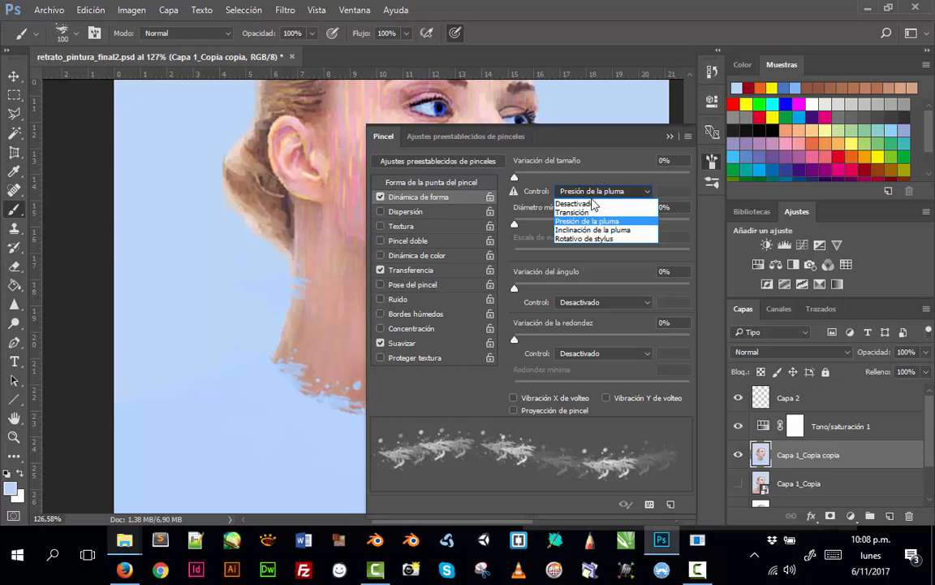
pyautogui.click(593, 204)
pyautogui.moveTo(514, 177); pyautogui.dragTo(513, 179)
pyautogui.moveTo(514, 292); pyautogui.dragTo(534, 291)
# Try an opacity jitter of 82% in the brush's Transfer settings, and turn Transfer off.
pyautogui.click(406, 273)
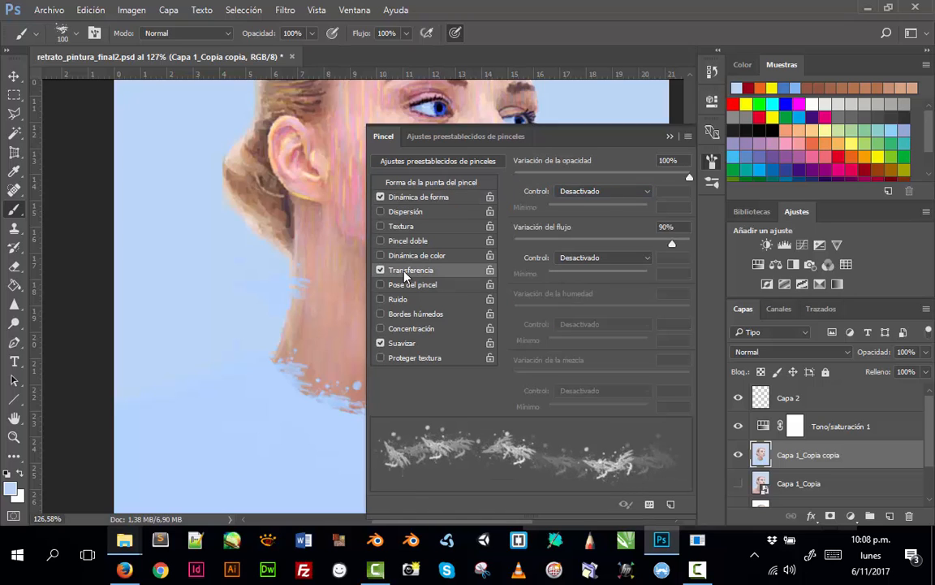
pyautogui.click(604, 198)
pyautogui.click(602, 200)
pyautogui.moveTo(687, 178); pyautogui.dragTo(610, 178)
pyautogui.moveTo(514, 177); pyautogui.dragTo(664, 189)
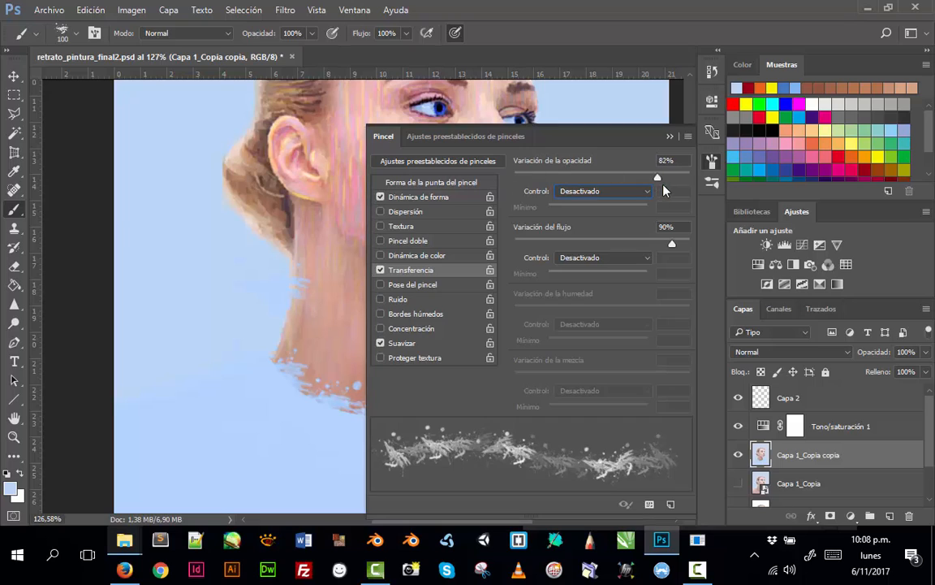
pyautogui.click(380, 269)
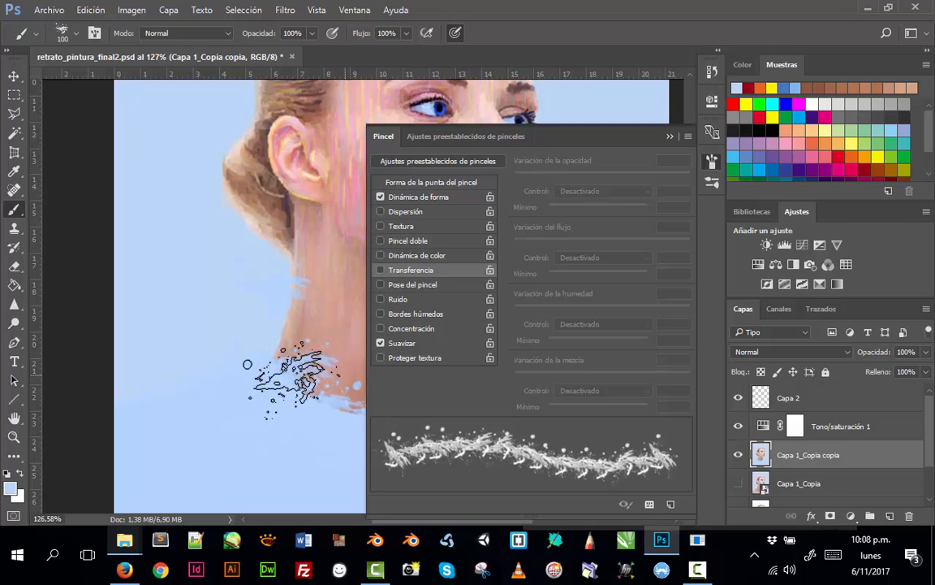
# Stamp more background-blue splatters along the neck edge below the chin.
pyautogui.click(670, 136)
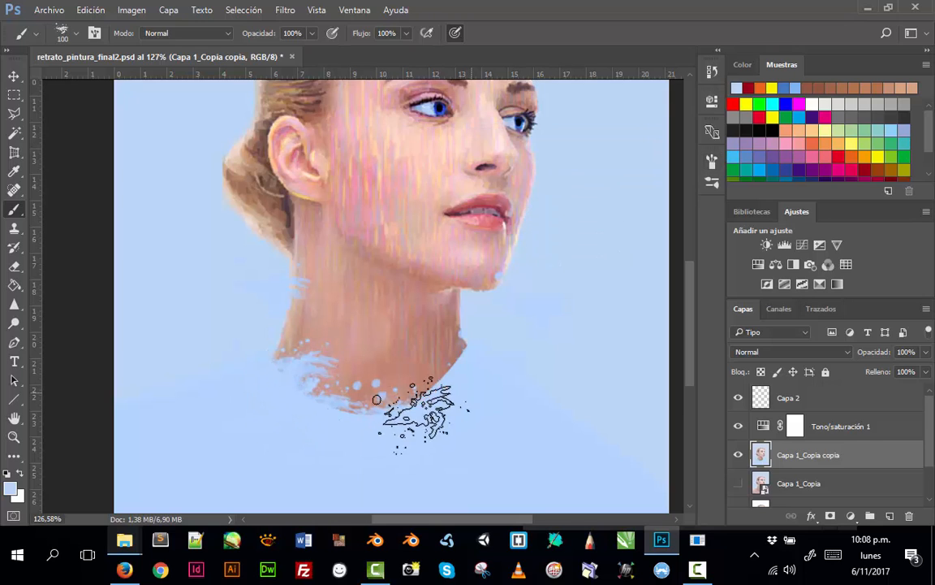
pyautogui.moveTo(418, 413)
pyautogui.mouseDown()
pyautogui.moveTo(440, 447)
pyautogui.moveTo(472, 383)
pyautogui.moveTo(494, 408)
pyautogui.moveTo(496, 377)
pyautogui.moveTo(490, 370)
pyautogui.moveTo(493, 463)
pyautogui.moveTo(460, 397)
pyautogui.moveTo(451, 487)
pyautogui.mouseUp()
pyautogui.moveTo(453, 398)
pyautogui.mouseDown()
pyautogui.moveTo(456, 455)
pyautogui.moveTo(484, 417)
pyautogui.mouseUp()
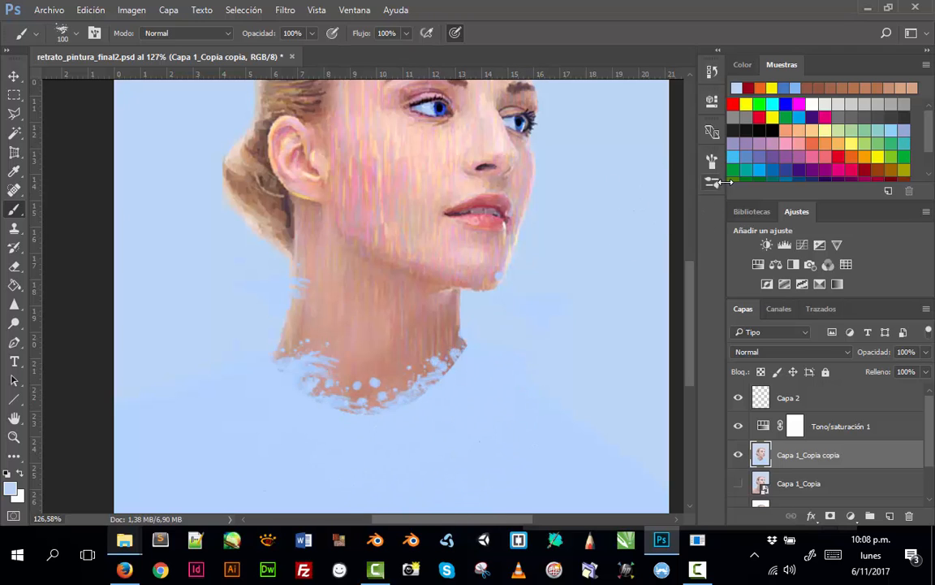
# Choose the 2500 px splatter preset just above the current one, set its size to 52 px and refine the neck edge with it.
pyautogui.click(712, 159)
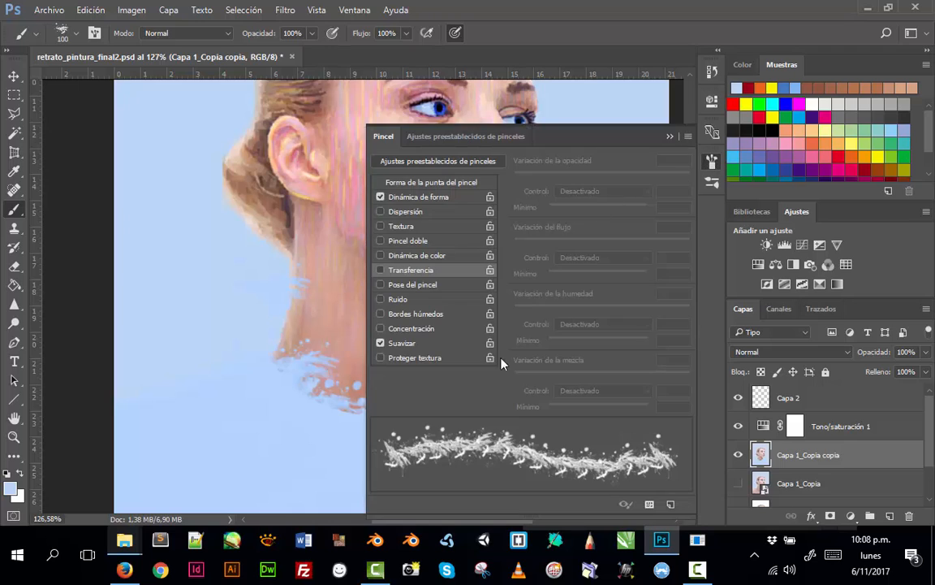
pyautogui.click(447, 162)
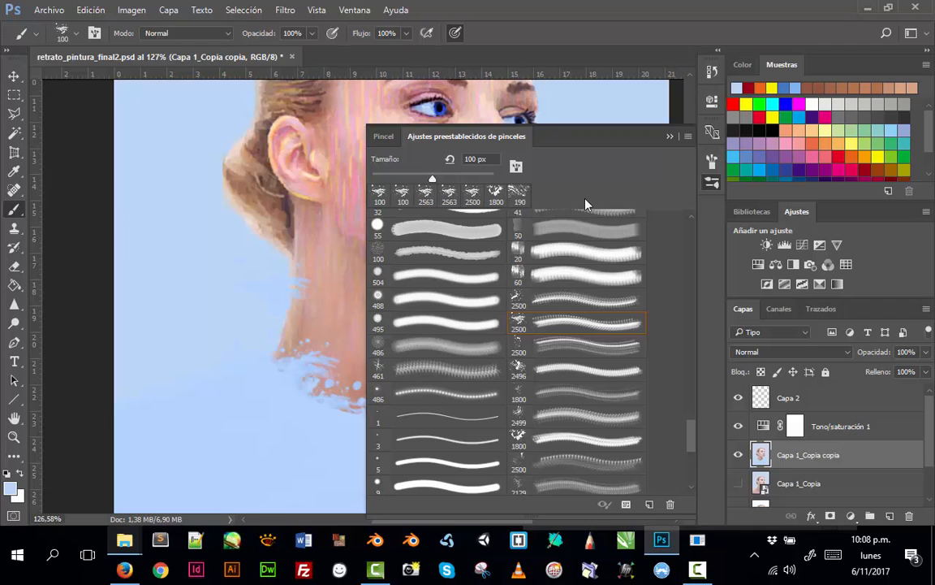
pyautogui.click(557, 300)
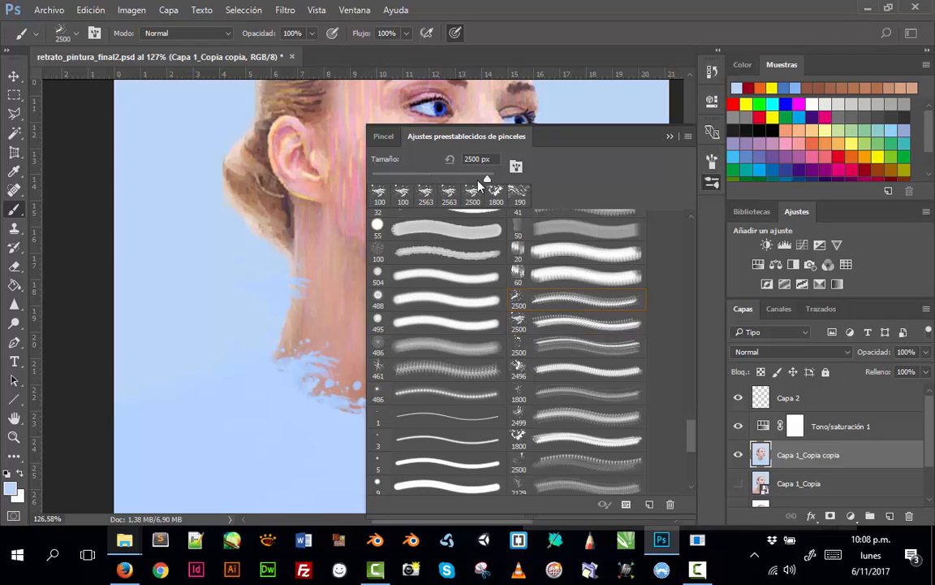
pyautogui.moveTo(478, 180); pyautogui.dragTo(403, 179)
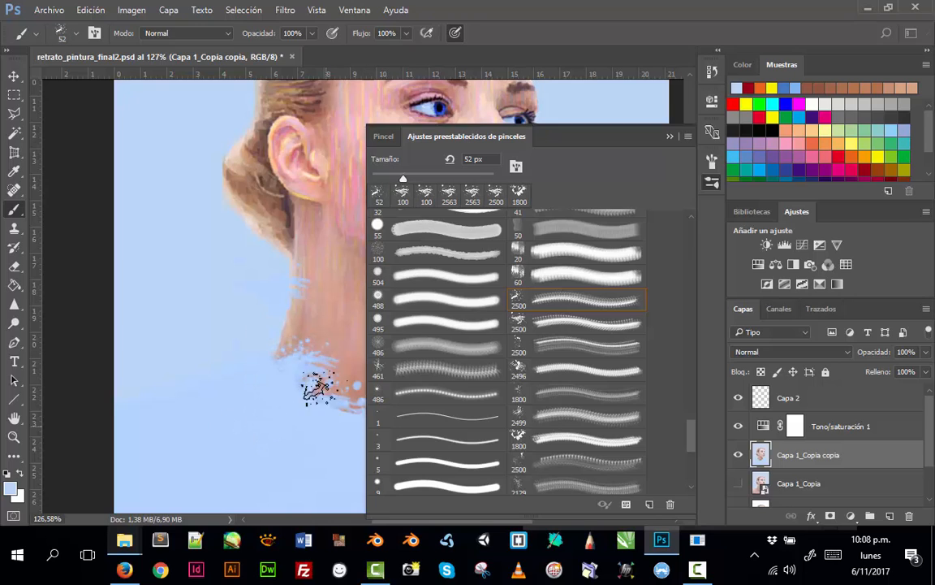
pyautogui.click(671, 137)
pyautogui.click(712, 162)
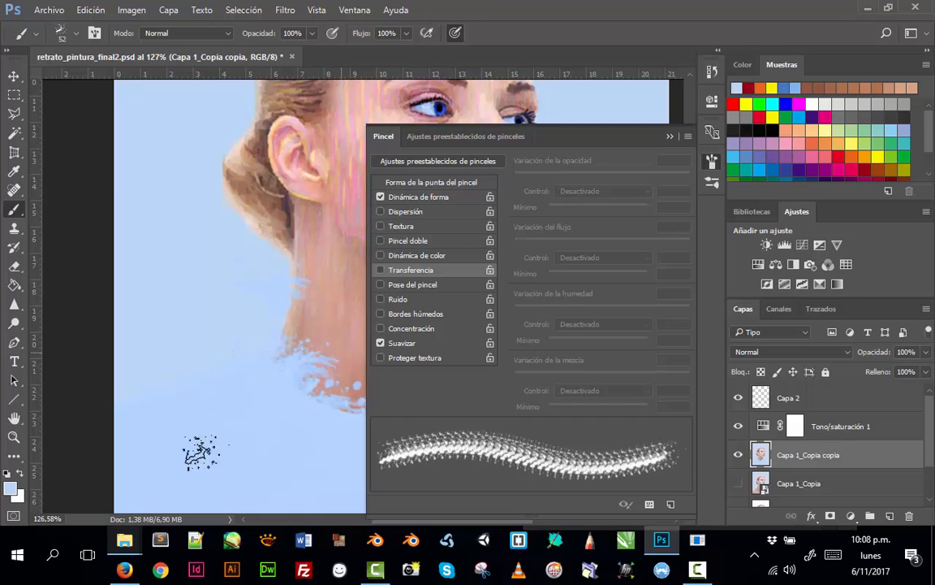
pyautogui.click(669, 137)
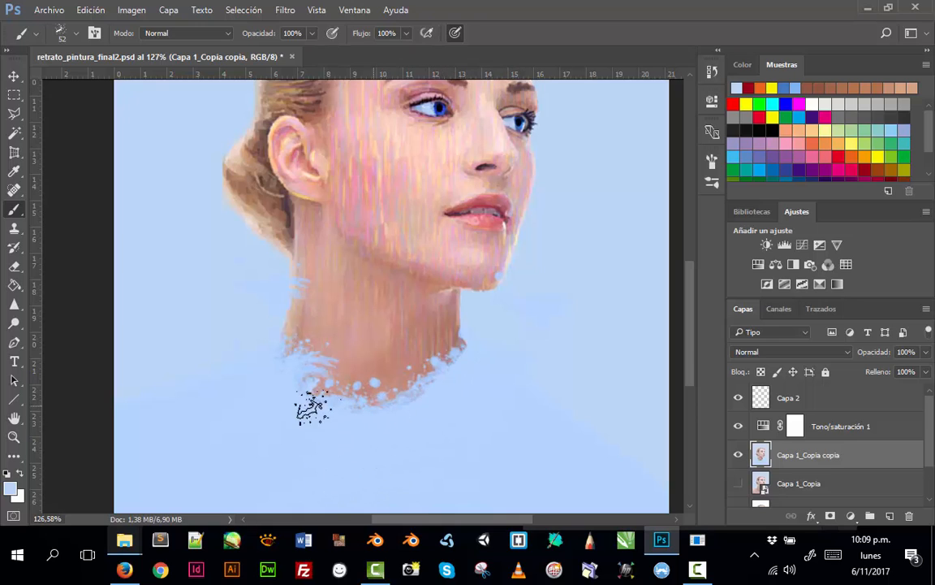
pyautogui.moveTo(692, 296)
pyautogui.mouseDown()
pyautogui.moveTo(691, 265)
pyautogui.moveTo(693, 313)
pyautogui.moveTo(693, 299)
pyautogui.mouseUp()
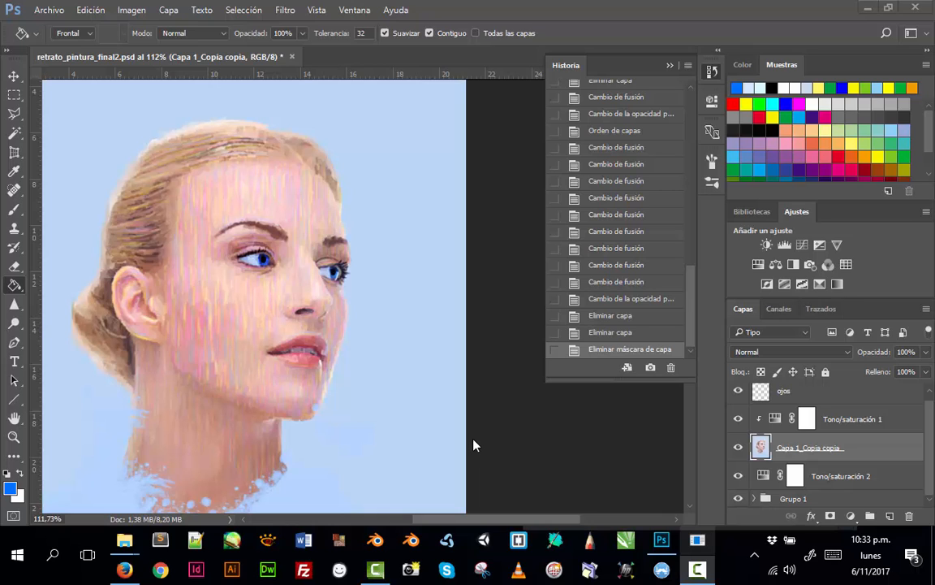
# Expand Grupo 1, then select and show the layer Capa 1_Copia copia 2.
pyautogui.hotkey('ctrl', '-')
pyautogui.hotkey('ctrl', '-')
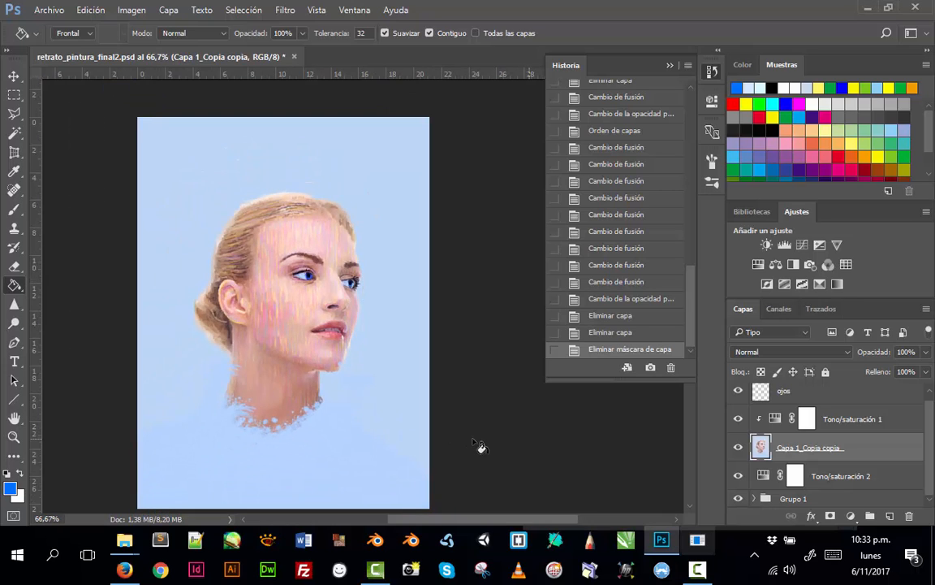
pyautogui.click(755, 498)
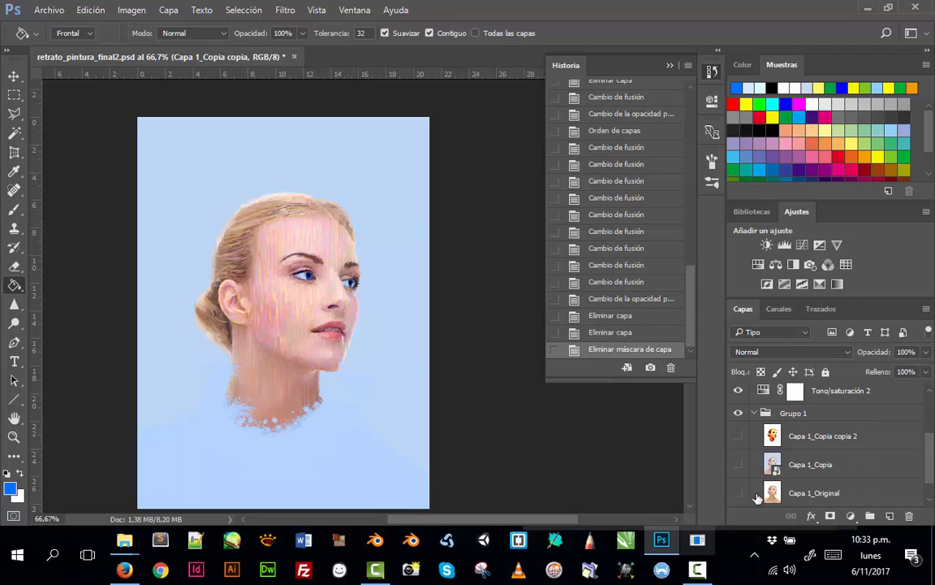
pyautogui.scroll(-1, 757, 498)
pyautogui.scroll(3, 757, 498)
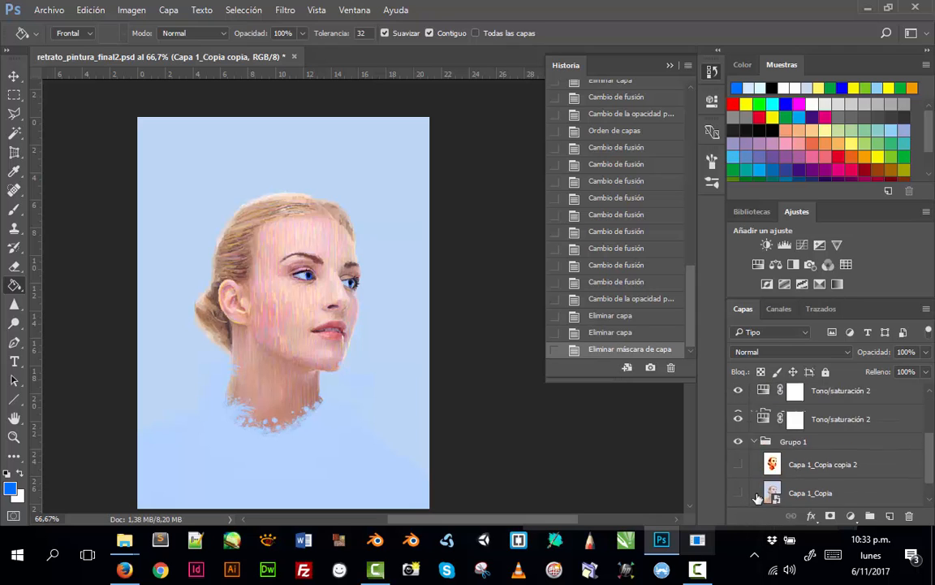
pyautogui.scroll(-1, 756, 498)
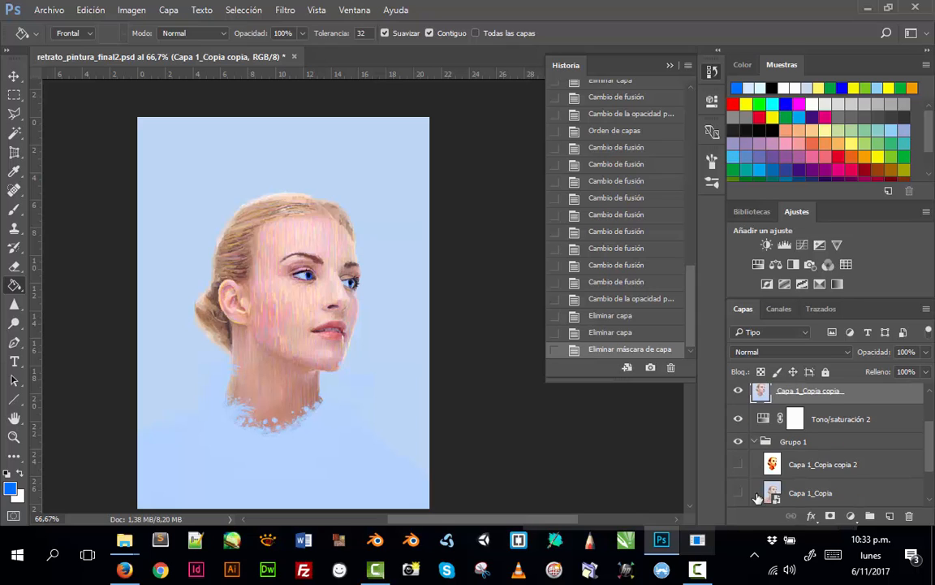
pyautogui.click(810, 468)
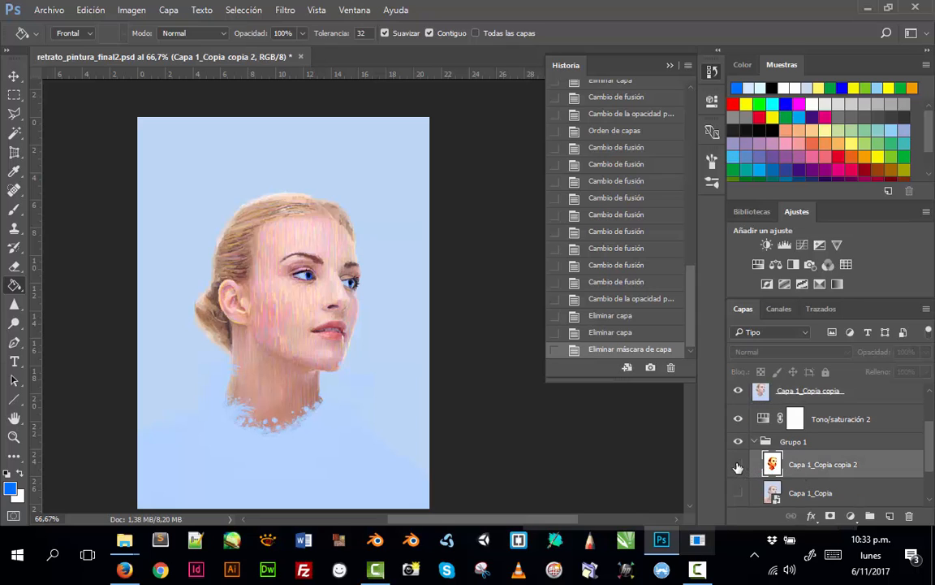
pyautogui.scroll(2, 738, 455)
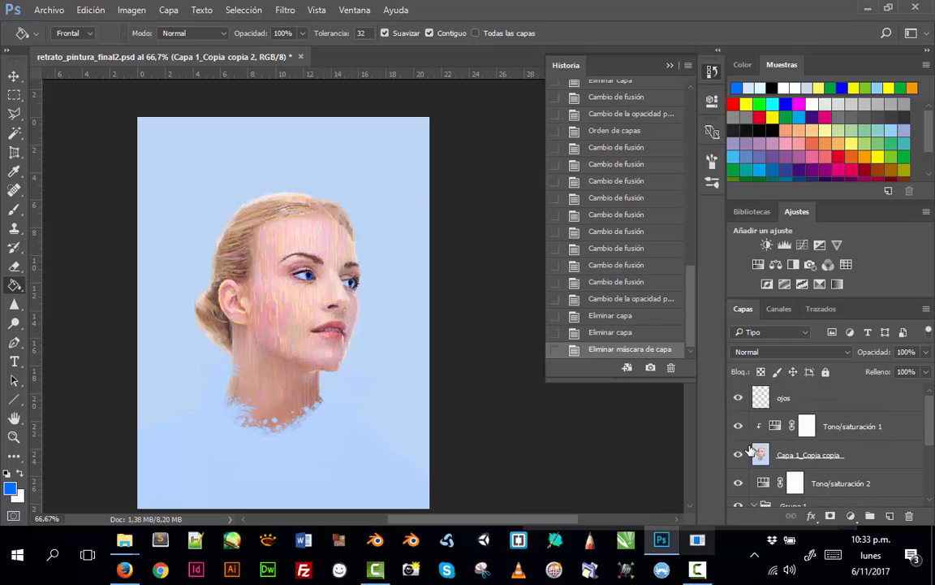
# Hide ojos, both Tono/saturación adjustment layers and Capa 1_Copia copia so that only Capa 1_Copia copia 2 shows.
pyautogui.moveTo(738, 426); pyautogui.dragTo(737, 453)
pyautogui.scroll(-1, 733, 451)
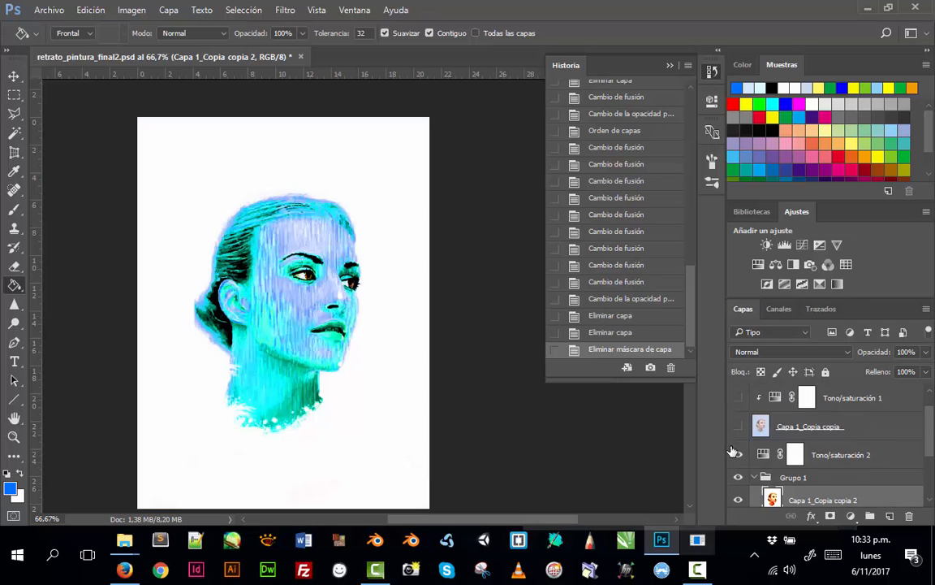
pyautogui.click(737, 453)
pyautogui.click(737, 483)
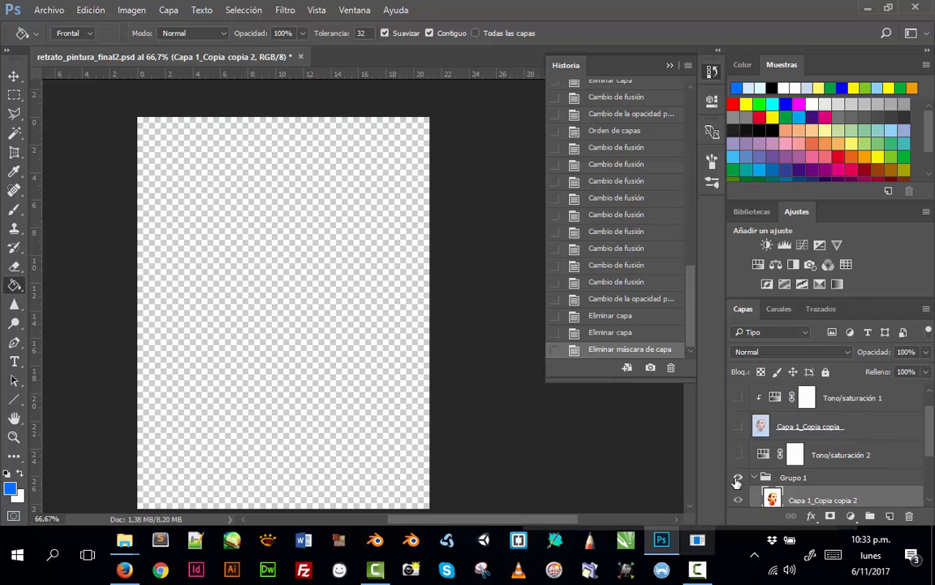
pyautogui.click(737, 483)
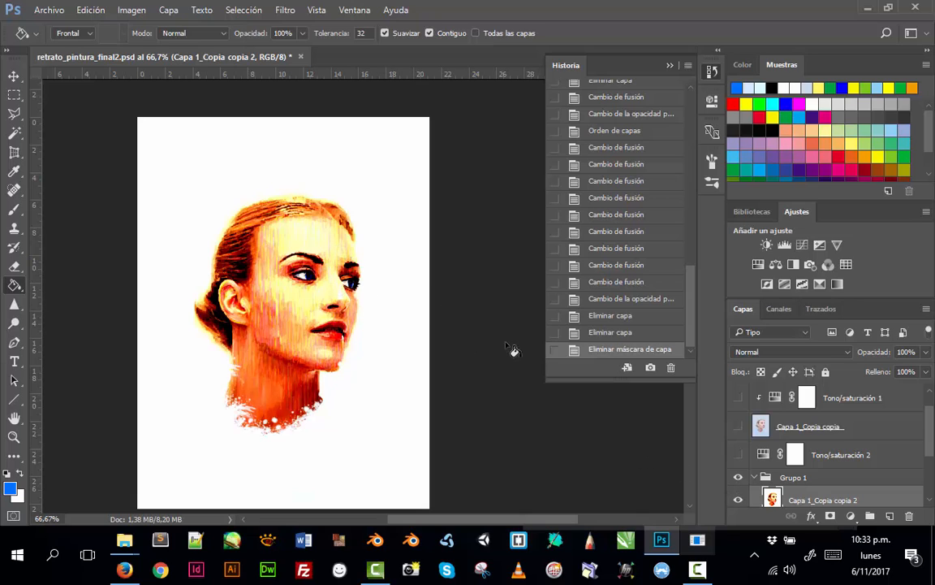
# Select the white background of Capa 1_Copia copia 2 with the Magic Wand and invert the selection to cover the portrait.
pyautogui.moveTo(929, 443); pyautogui.dragTo(928, 454)
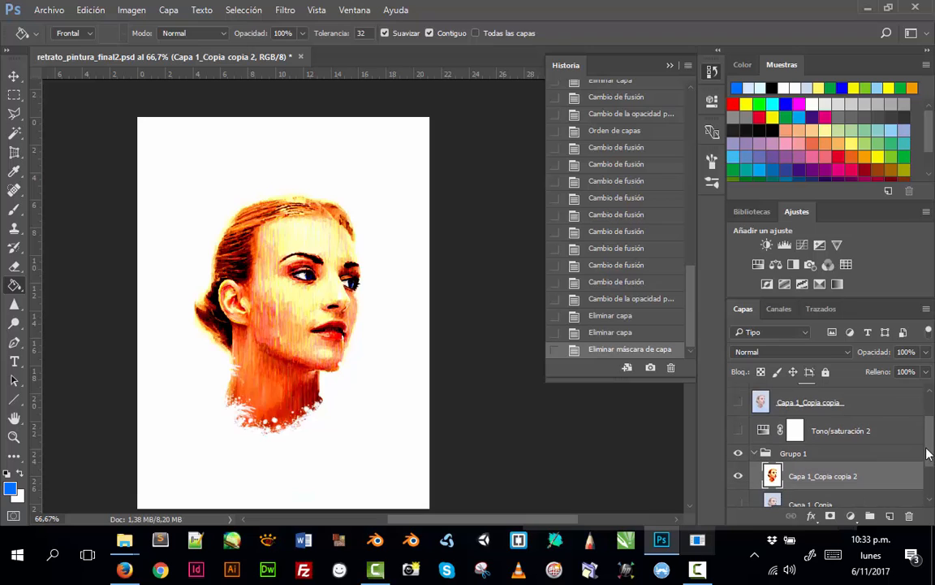
pyautogui.press('w')
pyautogui.click(264, 186)
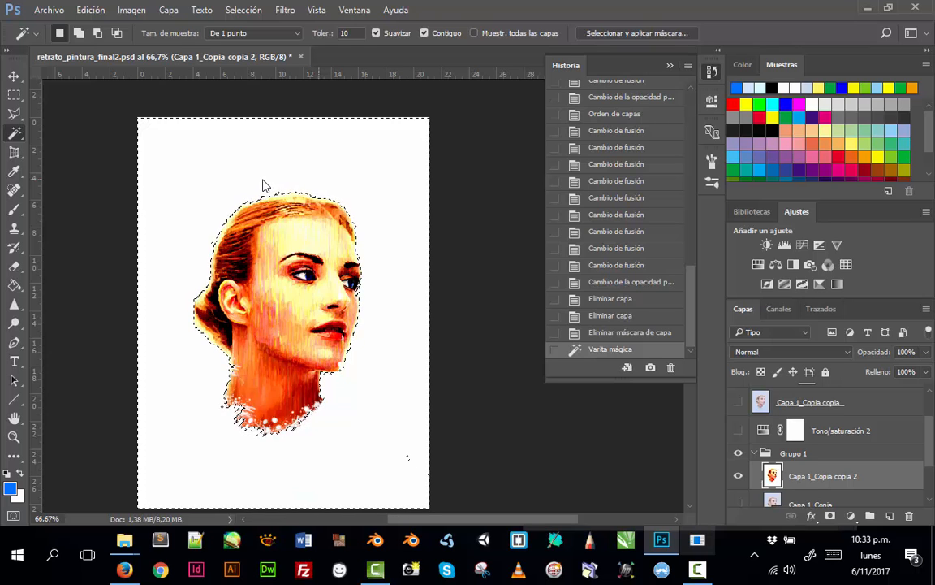
pyautogui.click(244, 10)
pyautogui.click(248, 67)
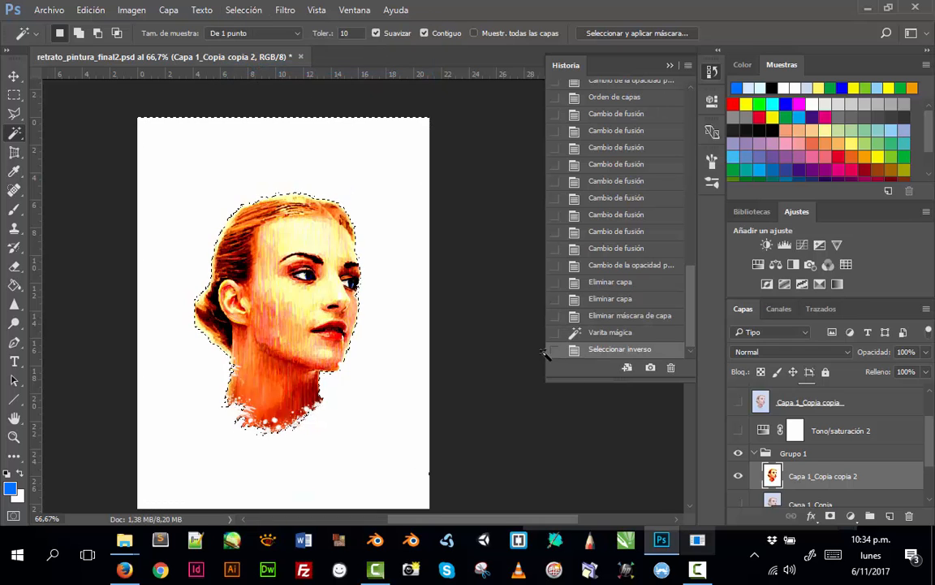
# Hide Capa 1_Copia copia 2, then show and select Capa 1_Copia copia.
pyautogui.click(738, 474)
pyautogui.scroll(1, 812, 416)
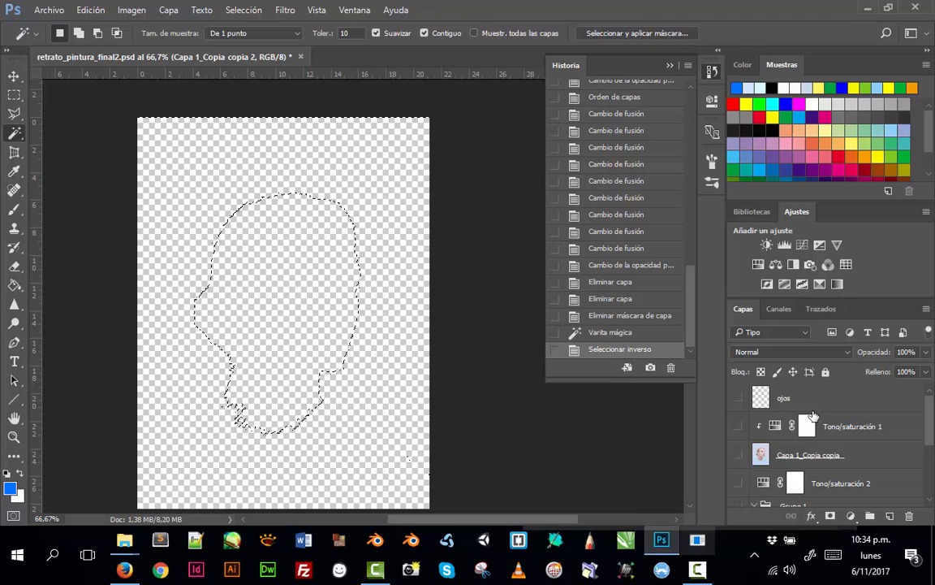
pyautogui.click(738, 456)
pyautogui.click(821, 458)
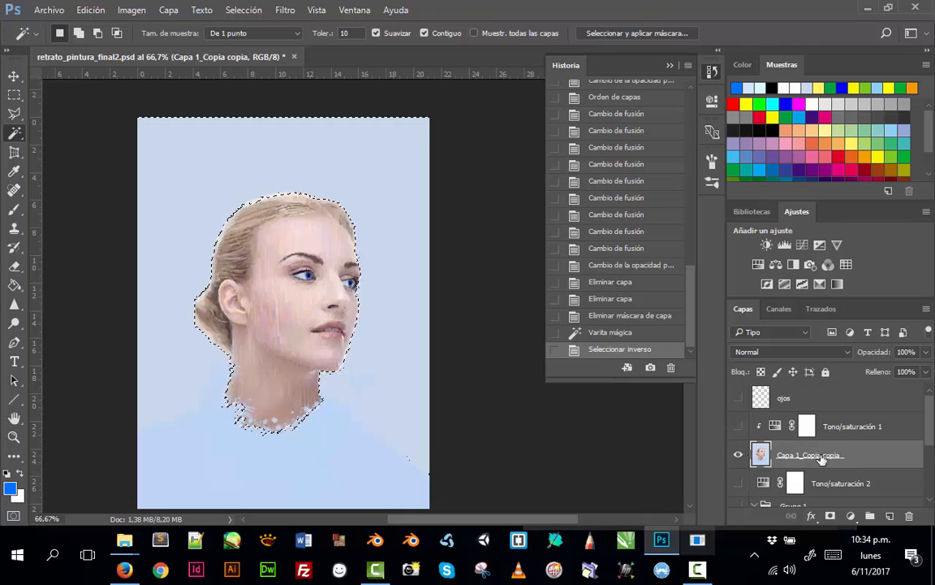
# Rename the layer Capa 1_Copia copia as Capa 1_Copia.
pyautogui.doubleClick(822, 455)
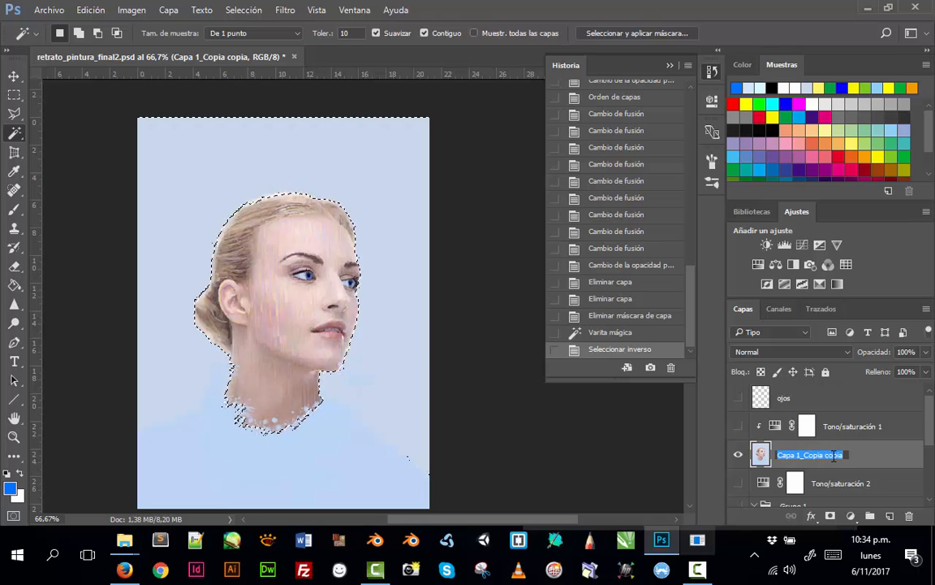
pyautogui.click(834, 456)
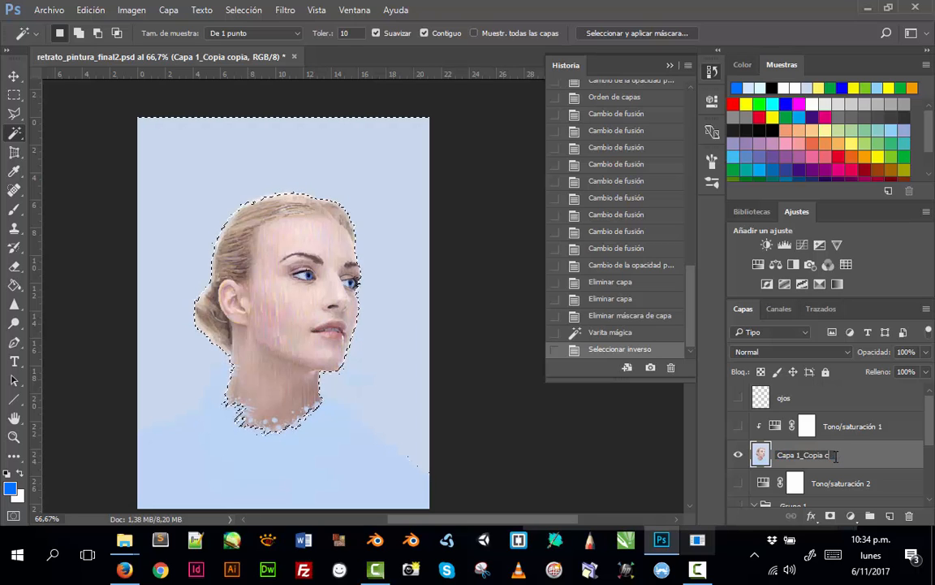
pyautogui.press('Return')
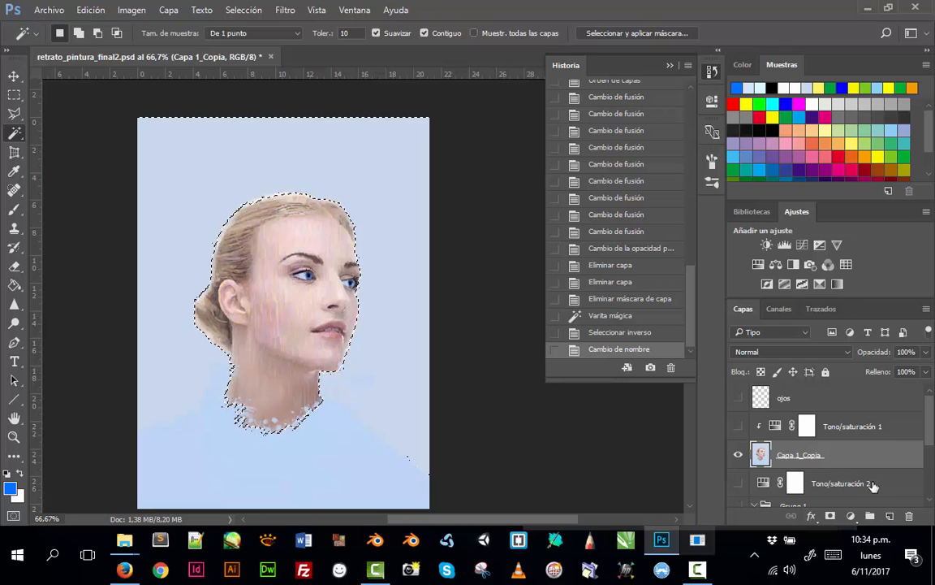
pyautogui.scroll(-3, 872, 484)
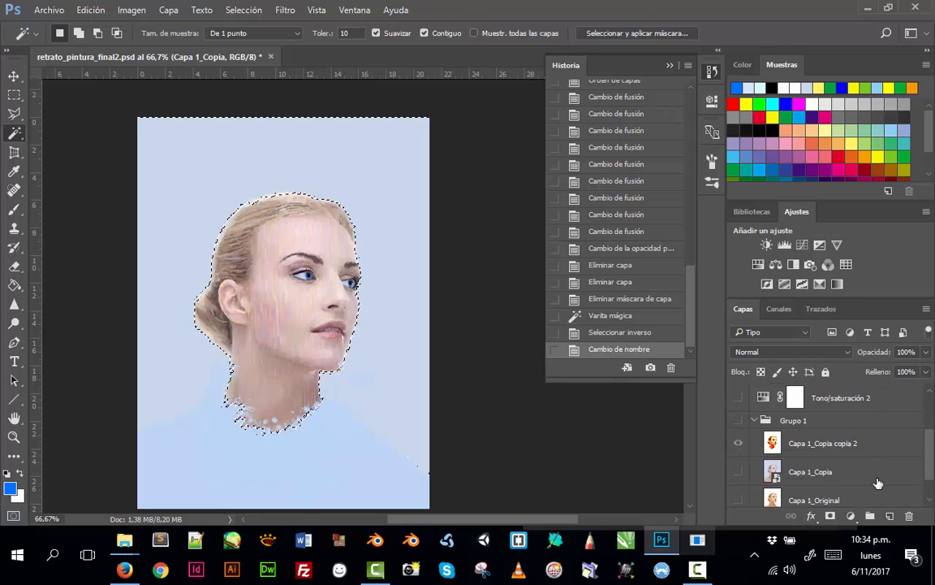
pyautogui.scroll(3, 877, 483)
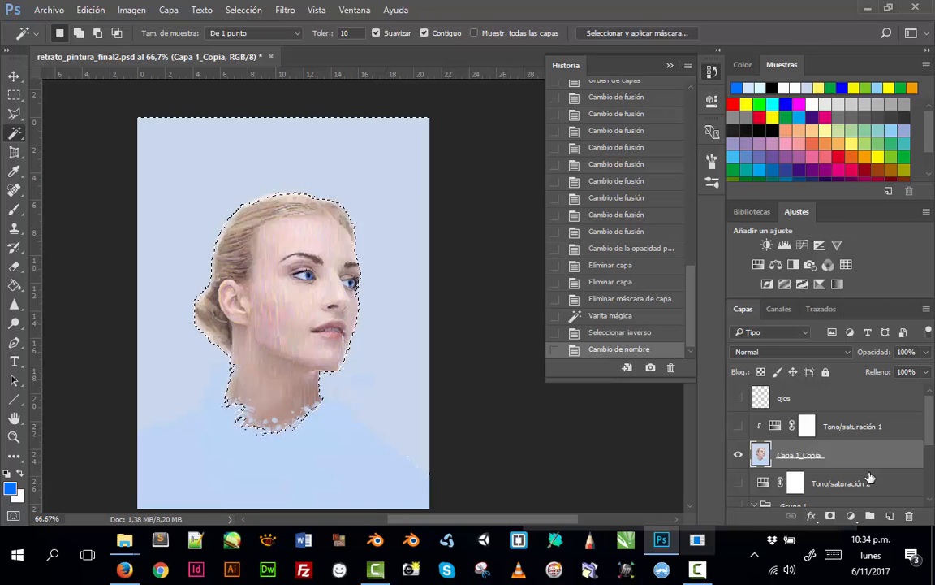
pyautogui.hotkey('ctrl', 'j')
pyautogui.click(740, 489)
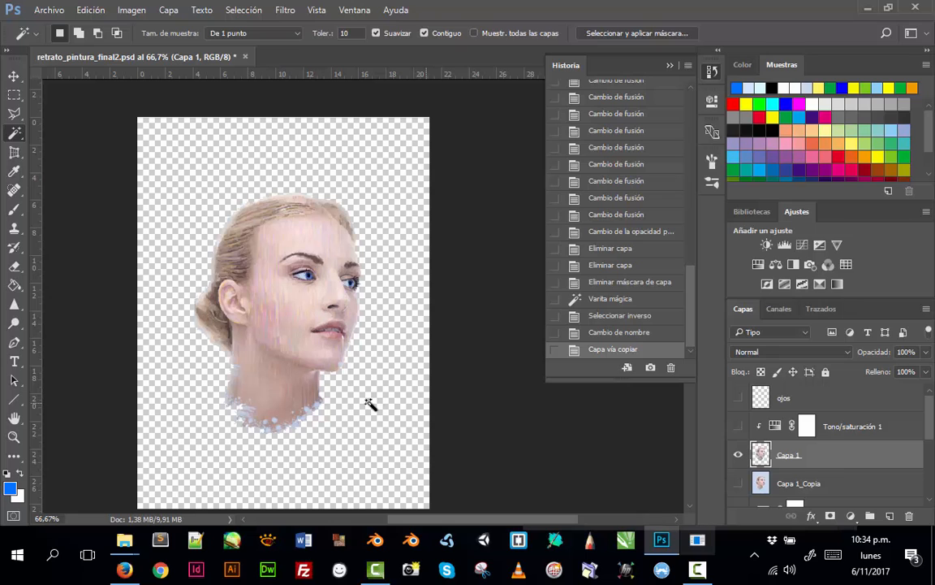
pyautogui.hotkey('ctrl', 'z')
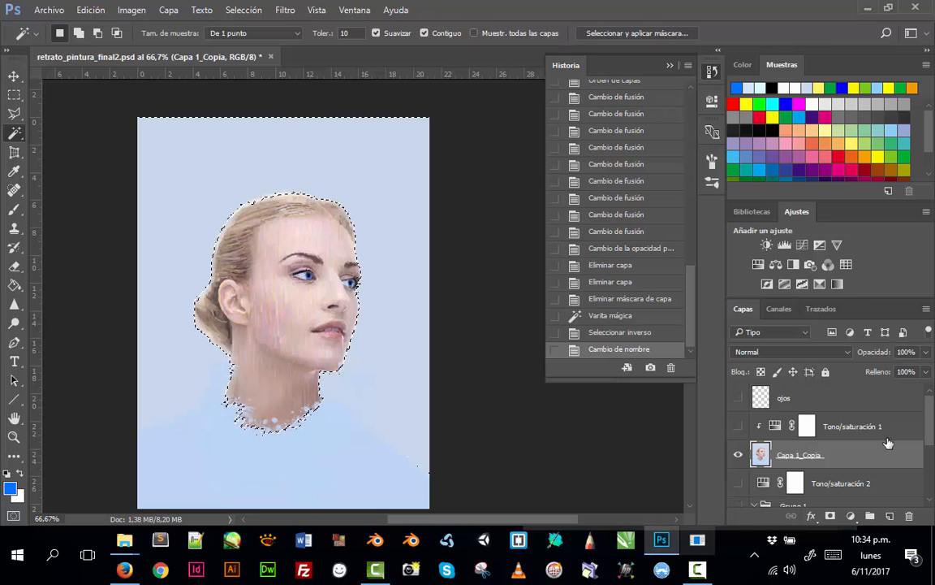
# Create a new alpha channel while the portrait selection is active.
pyautogui.click(779, 309)
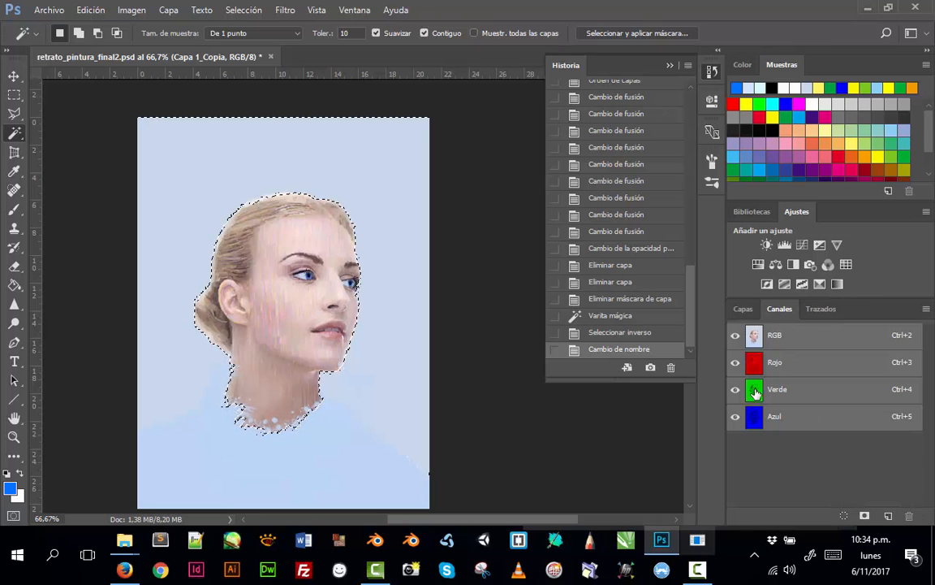
pyautogui.click(888, 517)
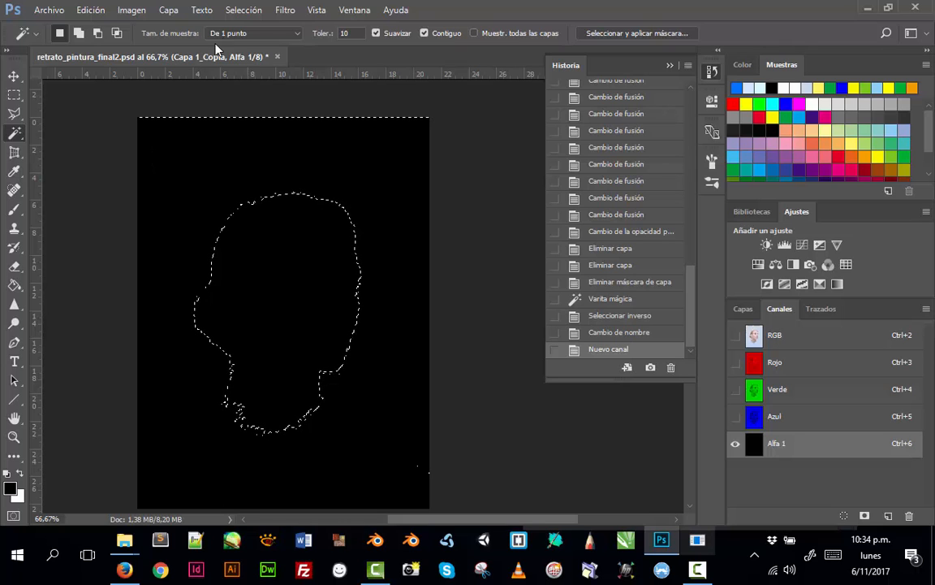
pyautogui.click(244, 9)
pyautogui.click(233, 67)
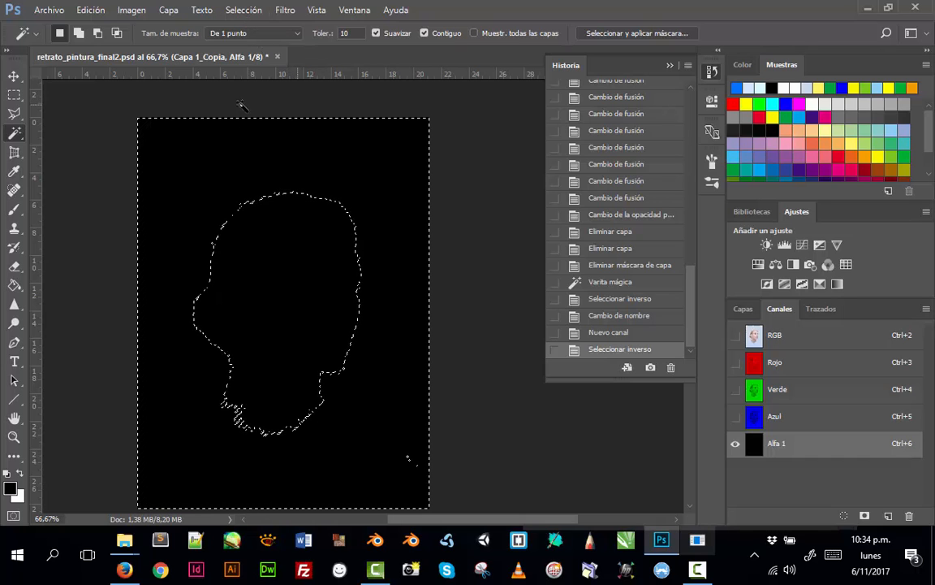
pyautogui.click(244, 10)
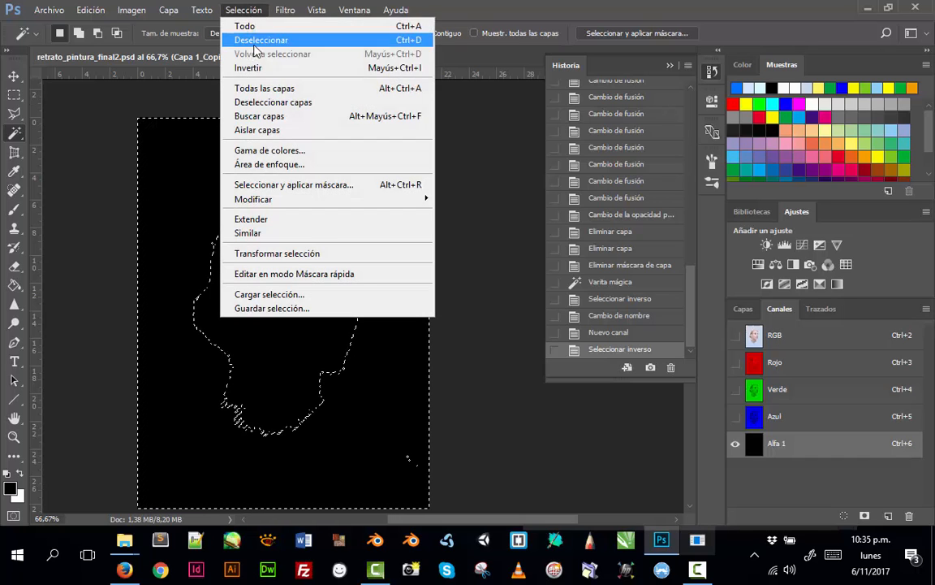
pyautogui.click(258, 68)
# Subtract the strip along the canvas's upper edge and the specks near its lower-right corner from the selection with the Rectangular Marquee.
pyautogui.press('m')
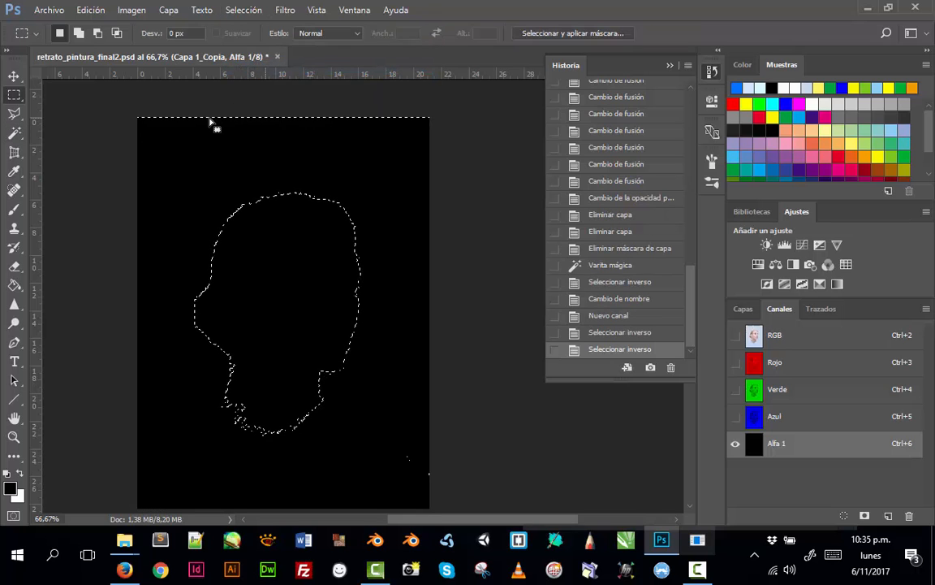
pyautogui.moveTo(122, 97); pyautogui.dragTo(446, 141)
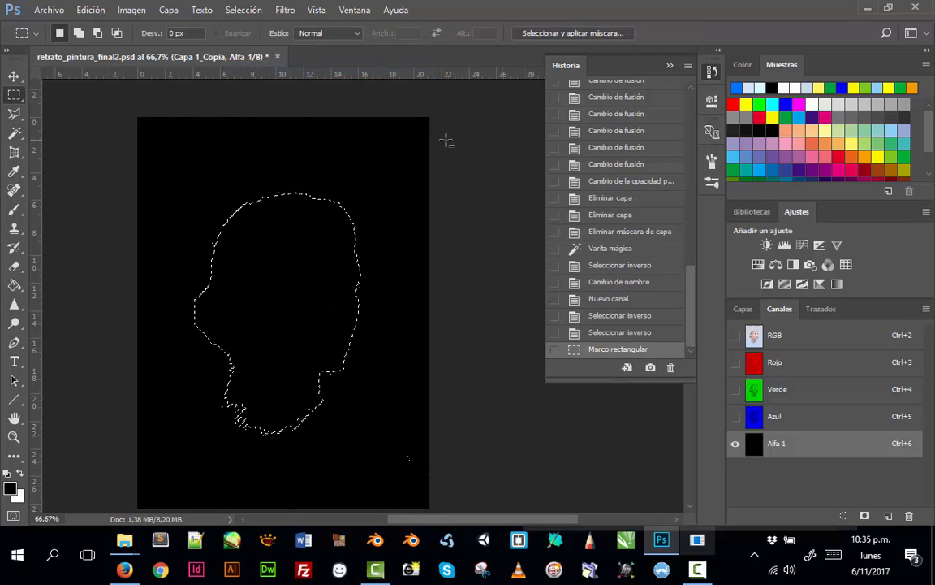
pyautogui.moveTo(388, 440); pyautogui.dragTo(463, 504)
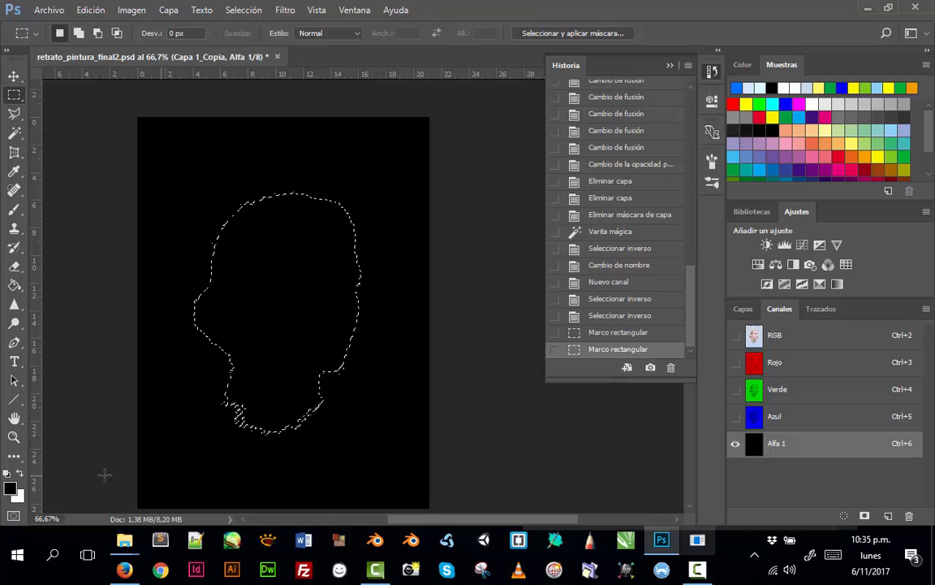
# Paint the portrait selection white in the Alfa 1 channel with a hard 401 px brush and deselect it.
pyautogui.press('x')
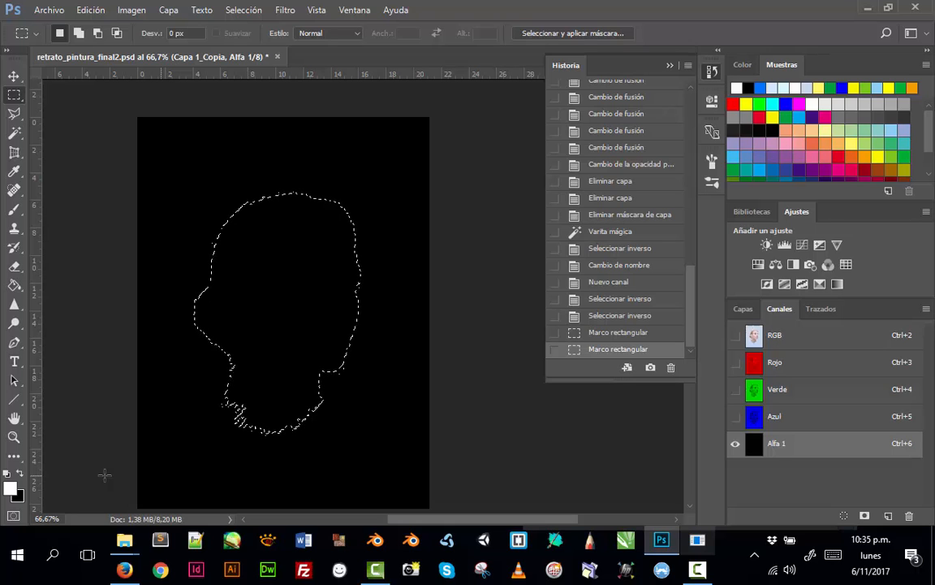
pyautogui.press('b')
pyautogui.rightClick(272, 301)
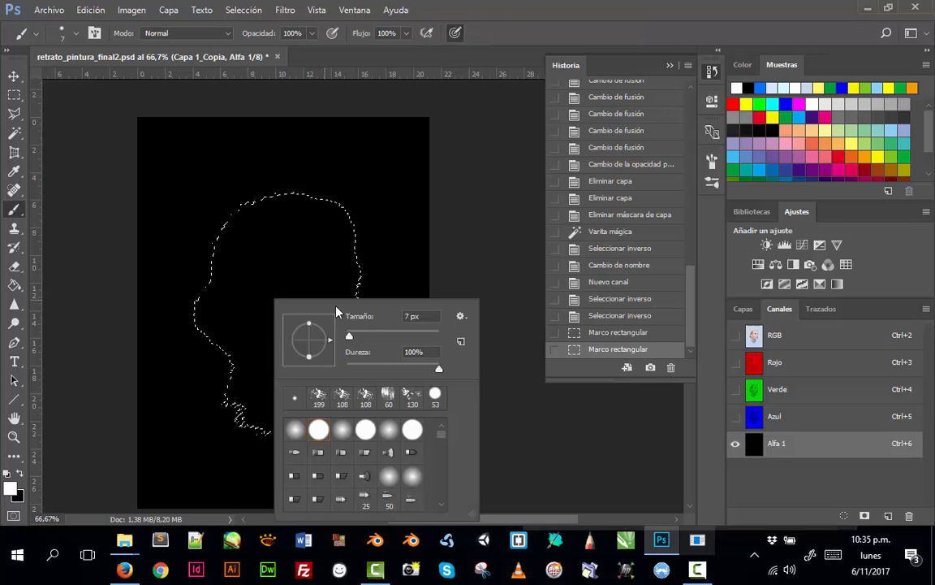
pyautogui.moveTo(352, 335)
pyautogui.mouseDown()
pyautogui.moveTo(376, 343)
pyautogui.moveTo(425, 334)
pyautogui.mouseUp()
pyautogui.moveTo(310, 221)
pyautogui.mouseDown()
pyautogui.moveTo(185, 335)
pyautogui.moveTo(398, 196)
pyautogui.moveTo(254, 424)
pyautogui.moveTo(322, 412)
pyautogui.mouseUp()
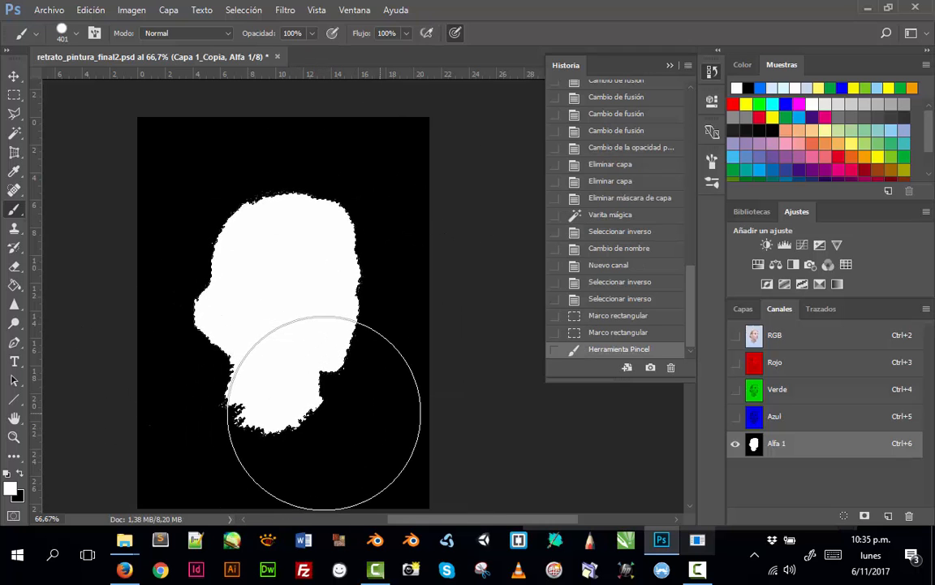
pyautogui.hotkey('ctrl', 'd')
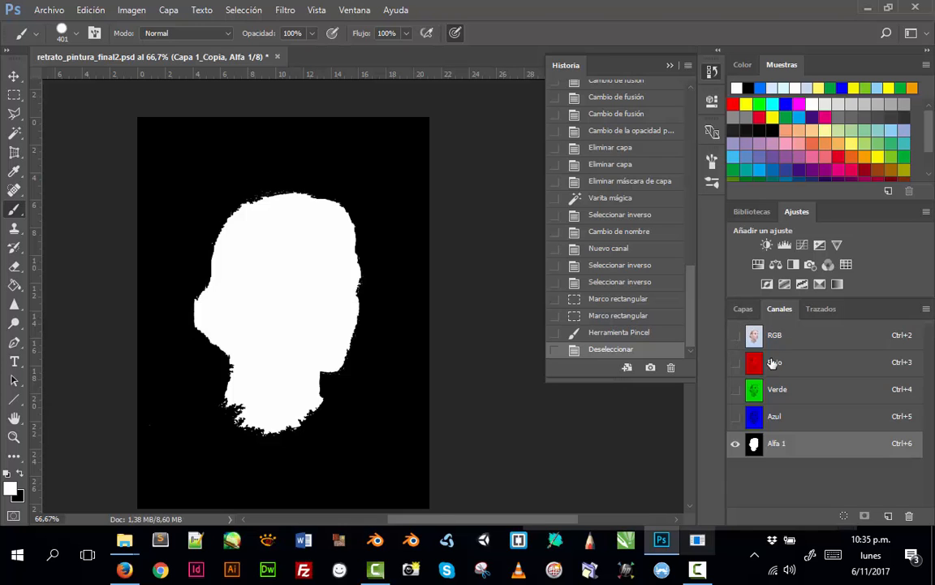
# Return to the RGB image, show Tono/saturación 1 and duplicate it together with Capa 1_Copia.
pyautogui.click(735, 443)
pyautogui.click(744, 309)
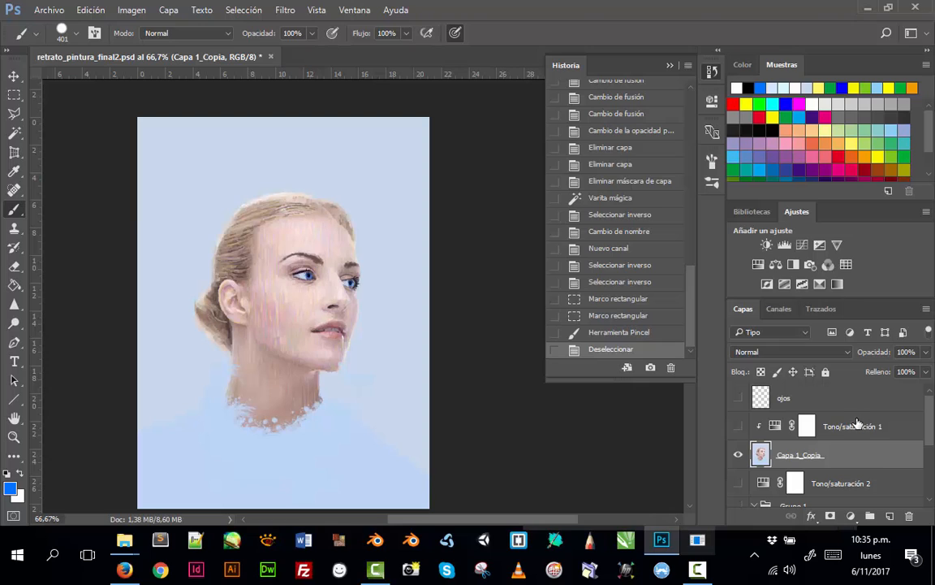
pyautogui.click(738, 426)
pyautogui.click(845, 428)
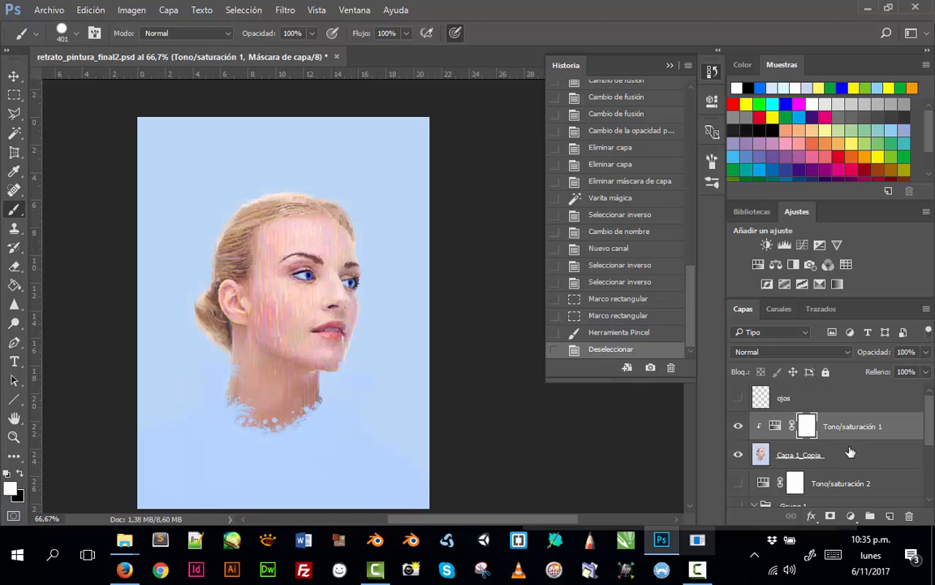
pyautogui.click(850, 452)
pyautogui.hotkey('ctrl', 'j')
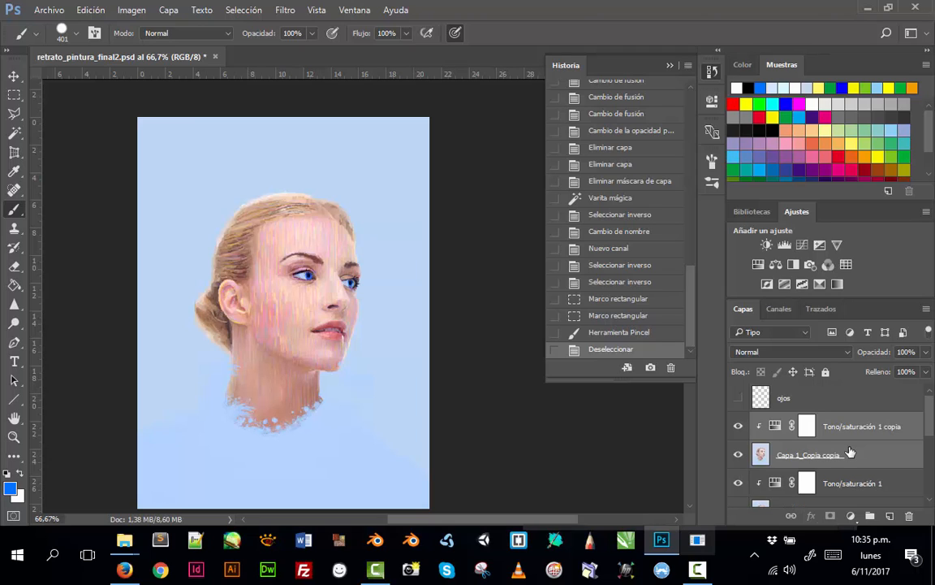
# Hide the original Capa 1_Copia and Tono/saturación 1, then select the duplicate Capa 1_Copia copia.
pyautogui.scroll(-1, 767, 476)
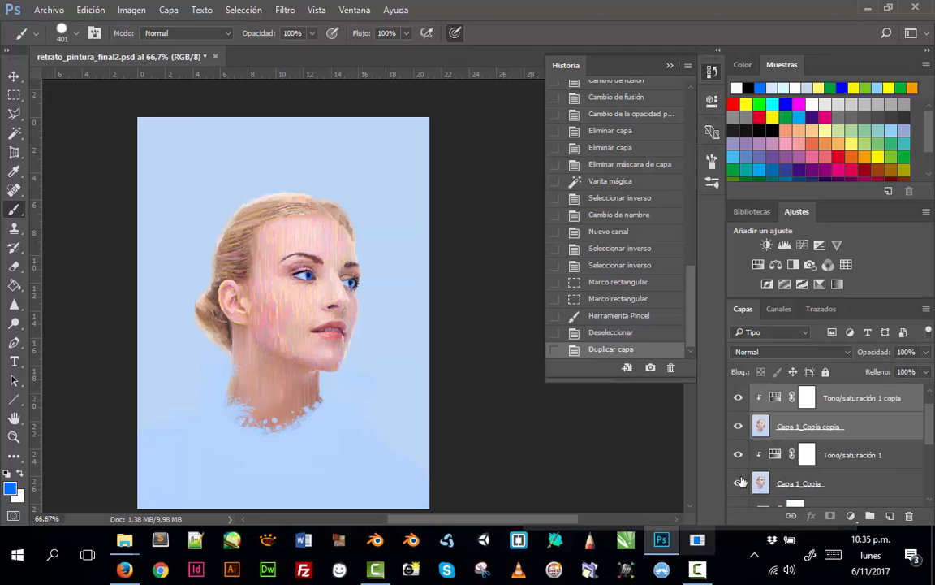
pyautogui.click(739, 482)
pyautogui.click(738, 456)
pyautogui.click(784, 436)
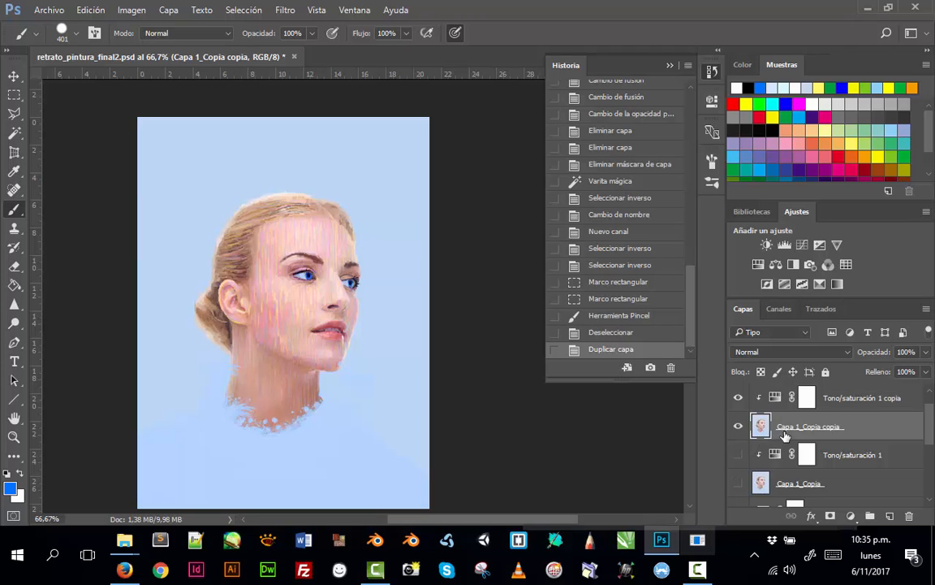
pyautogui.scroll(1, 791, 435)
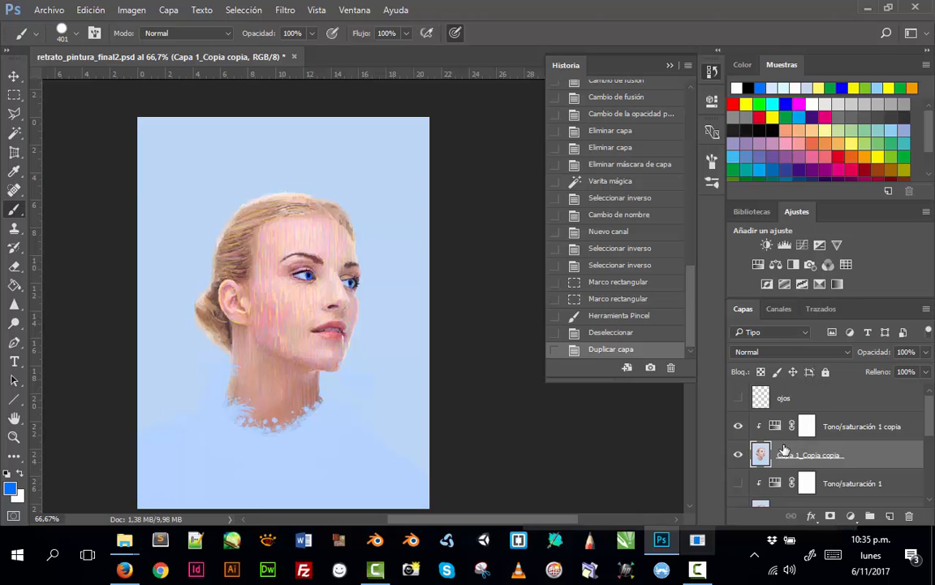
# Load the Alfa 1 channel as a selection and apply it to Capa 1_Copia copia as a layer mask.
pyautogui.click(779, 308)
pyautogui.click(775, 444)
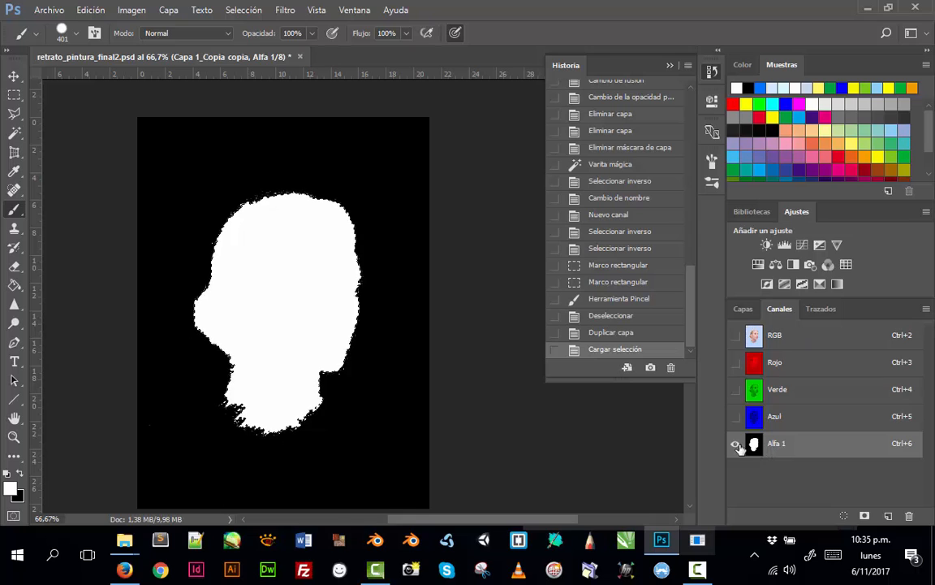
pyautogui.click(759, 337)
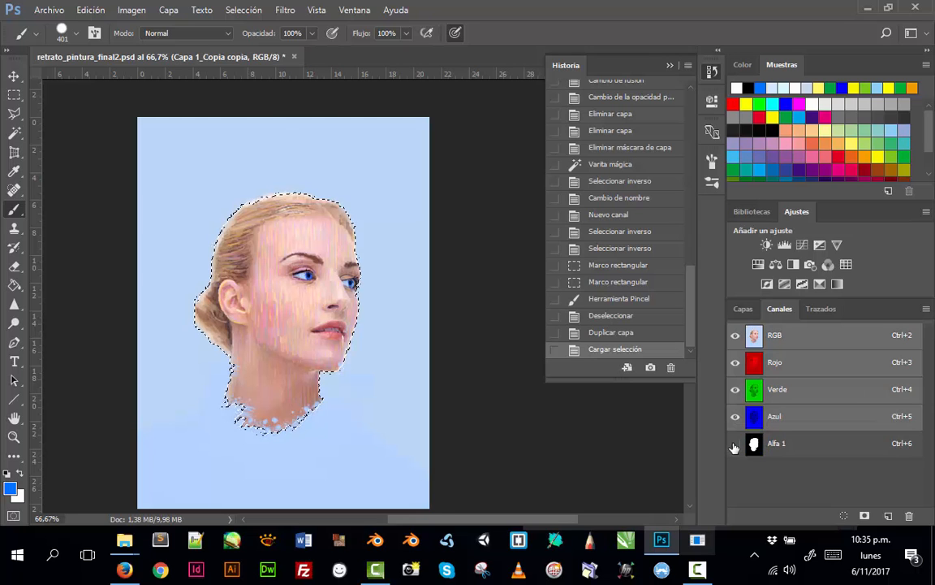
pyautogui.click(743, 308)
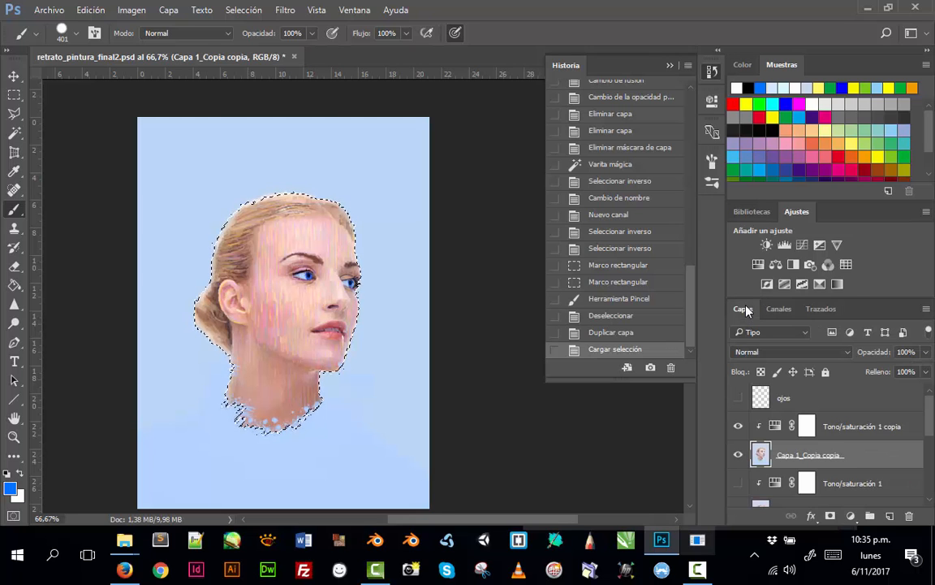
pyautogui.click(830, 517)
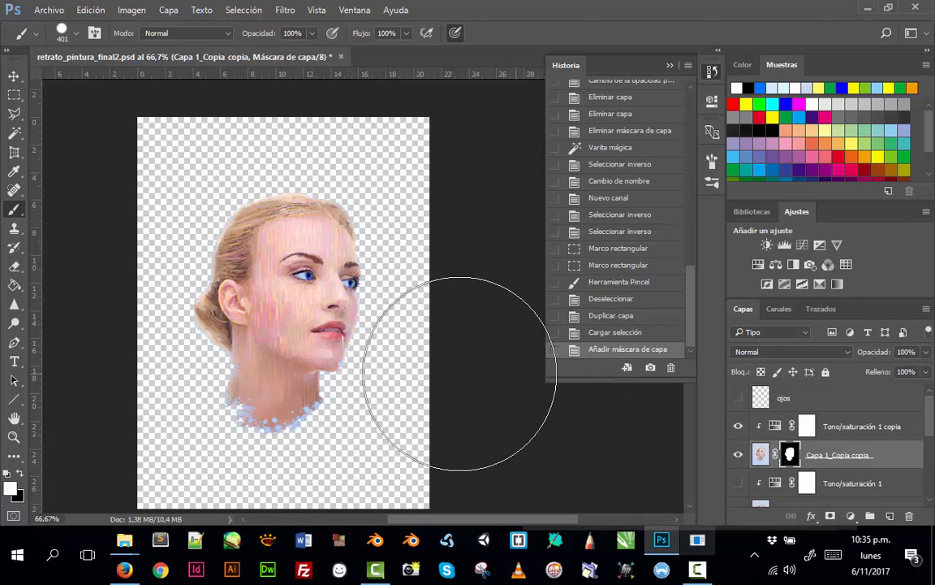
# Collapse Grupo 1 and select it.
pyautogui.press('z')
pyautogui.moveTo(323, 282); pyautogui.dragTo(307, 273)
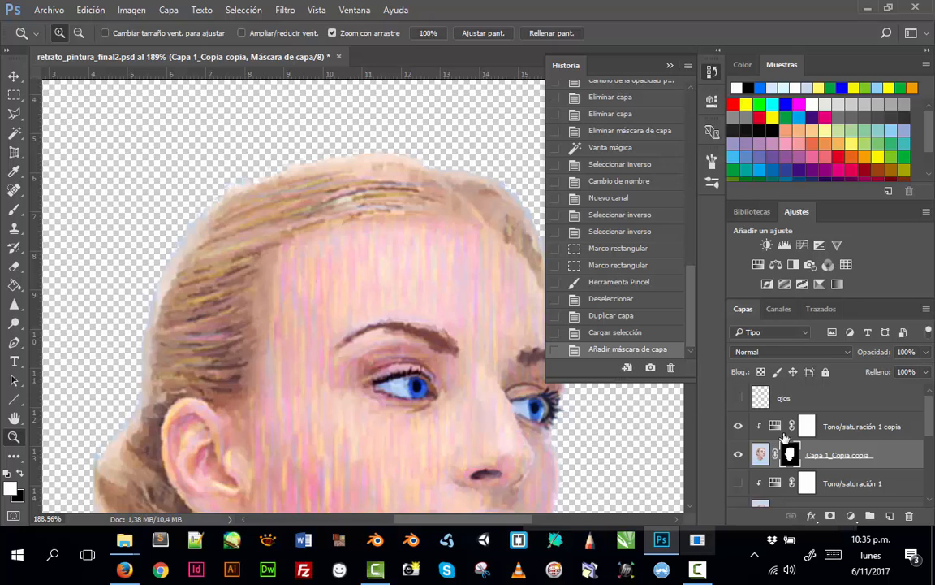
pyautogui.moveTo(932, 418); pyautogui.dragTo(929, 466)
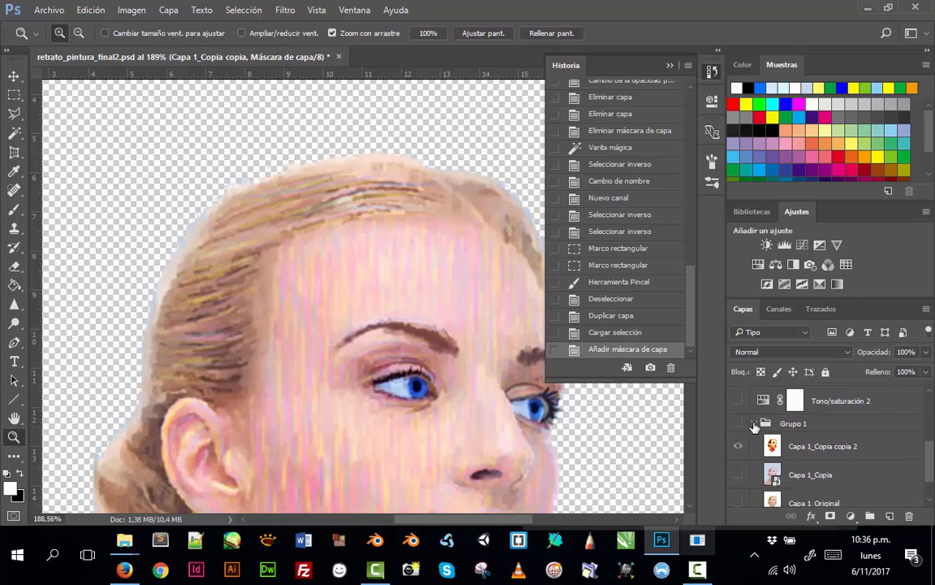
pyautogui.click(754, 423)
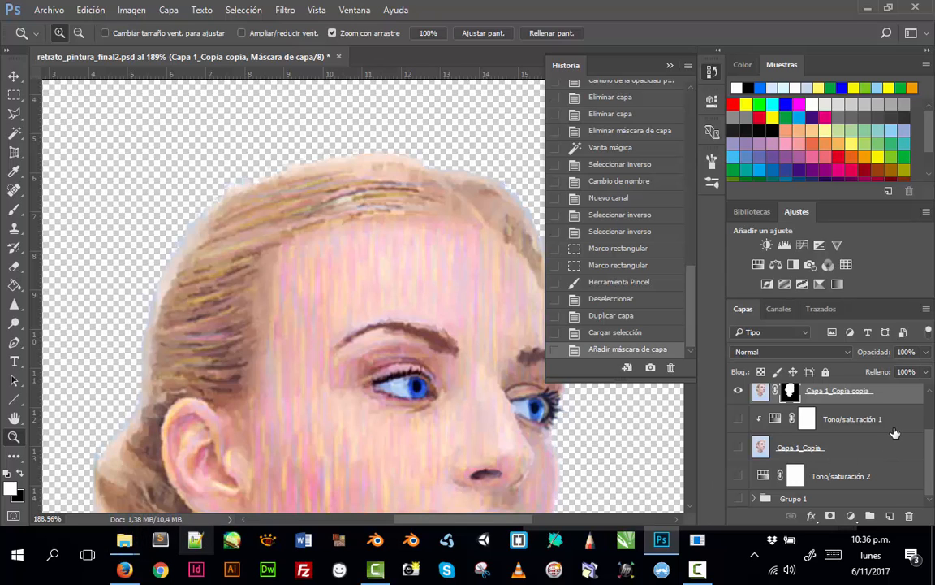
pyautogui.scroll(2, 895, 432)
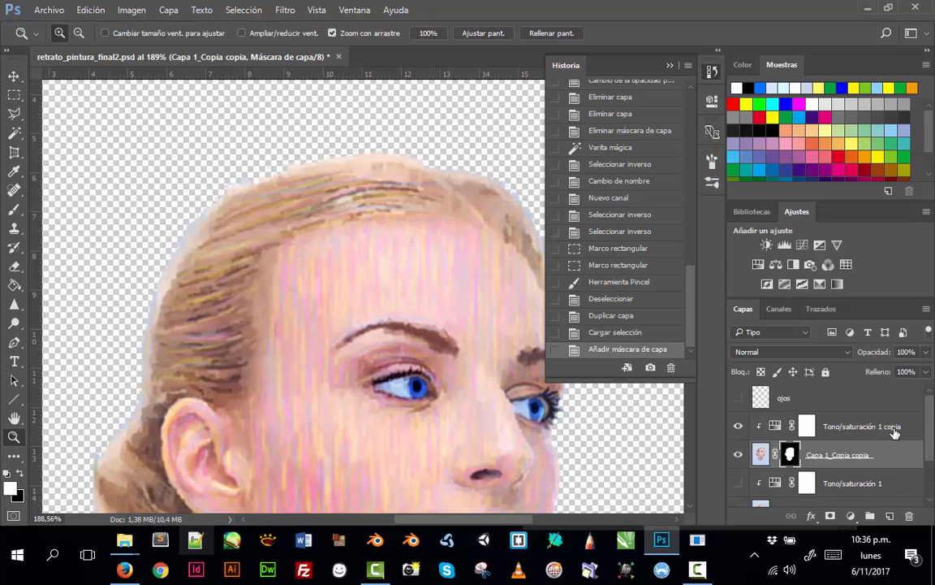
pyautogui.scroll(-3, 894, 433)
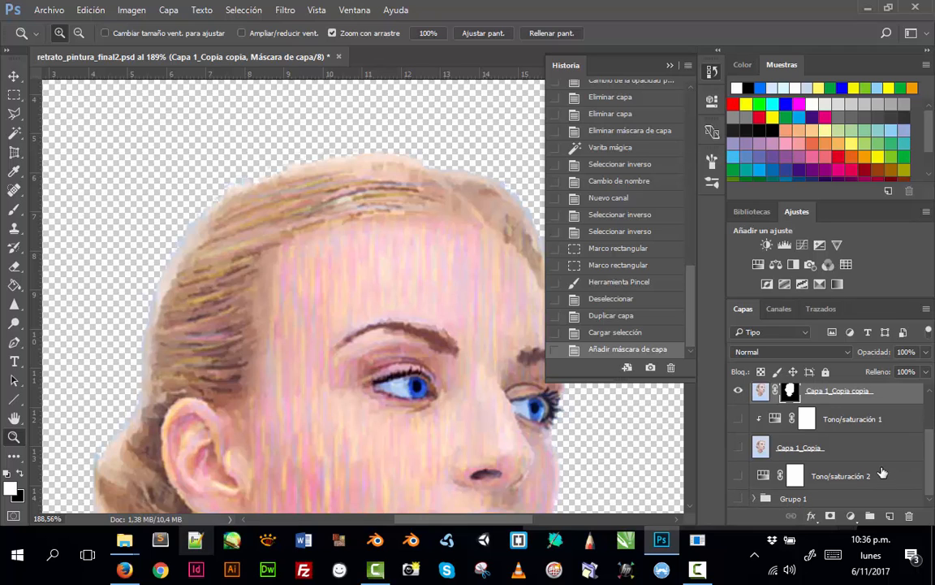
pyautogui.click(829, 498)
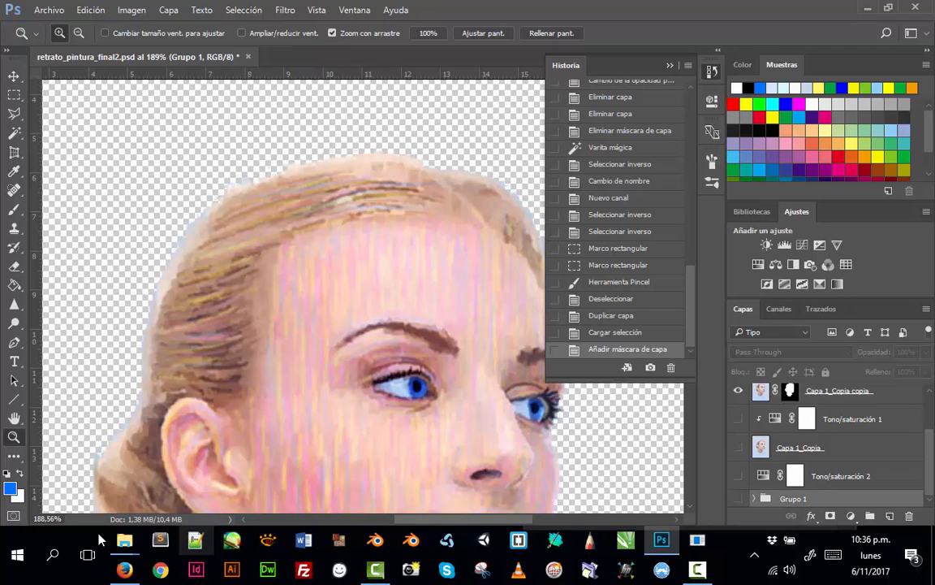
# Place the updatetexturep-lace image from the project folder above Grupo 1 and fit it over the whole canvas as the background.
pyautogui.moveTo(124, 537)
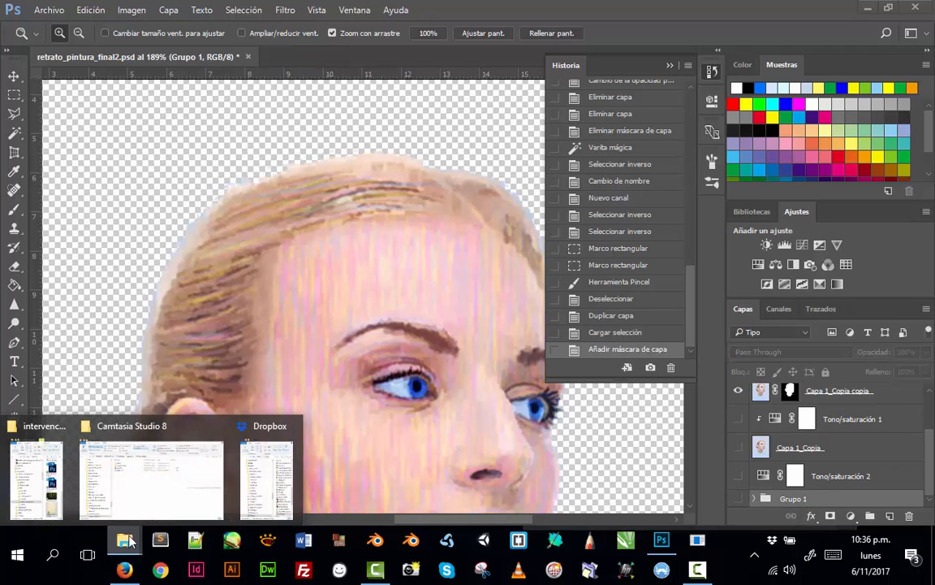
pyautogui.click(36, 479)
pyautogui.moveTo(785, 455); pyautogui.dragTo(378, 313)
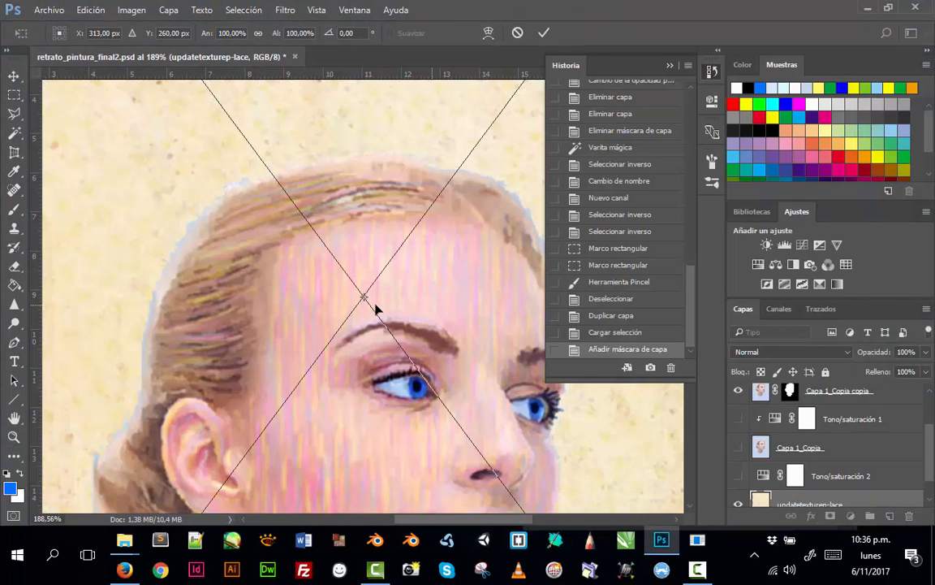
pyautogui.scroll(-4, 376, 309)
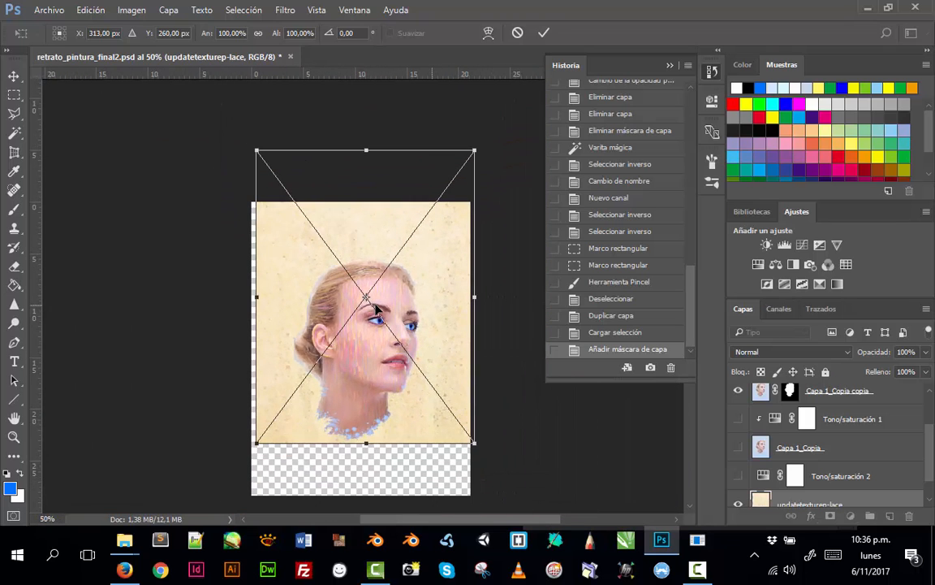
pyautogui.moveTo(363, 251); pyautogui.dragTo(359, 290)
pyautogui.press('Return')
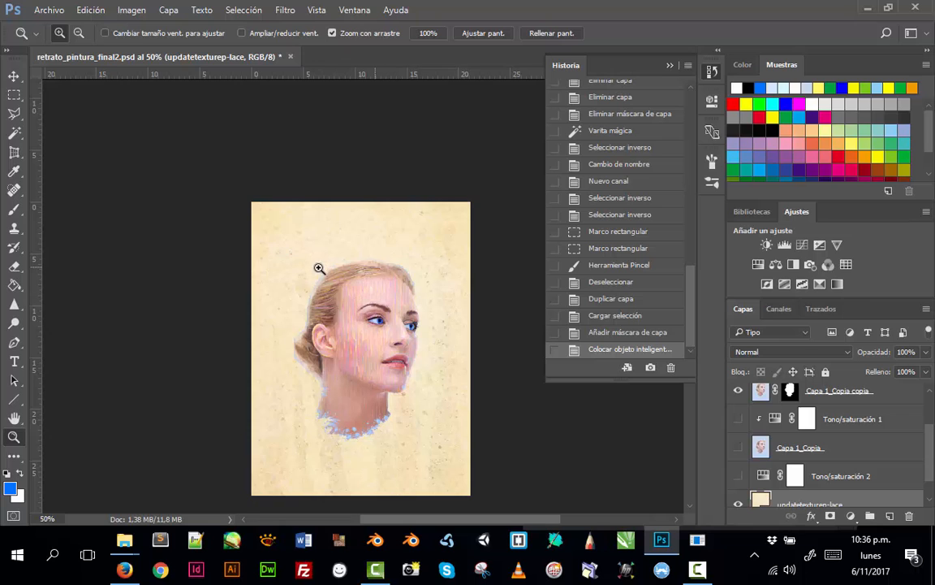
# Refine the layer mask of Capa 1_Copia copia with a feather of 7,2 px to soften the portrait's outline.
pyautogui.moveTo(313, 267); pyautogui.dragTo(393, 285)
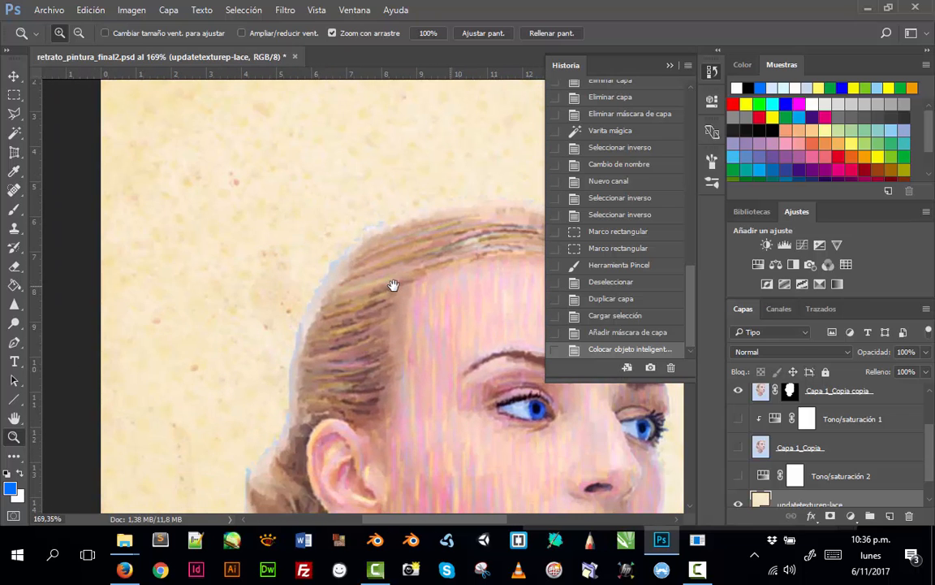
pyautogui.scroll(-2, 393, 285)
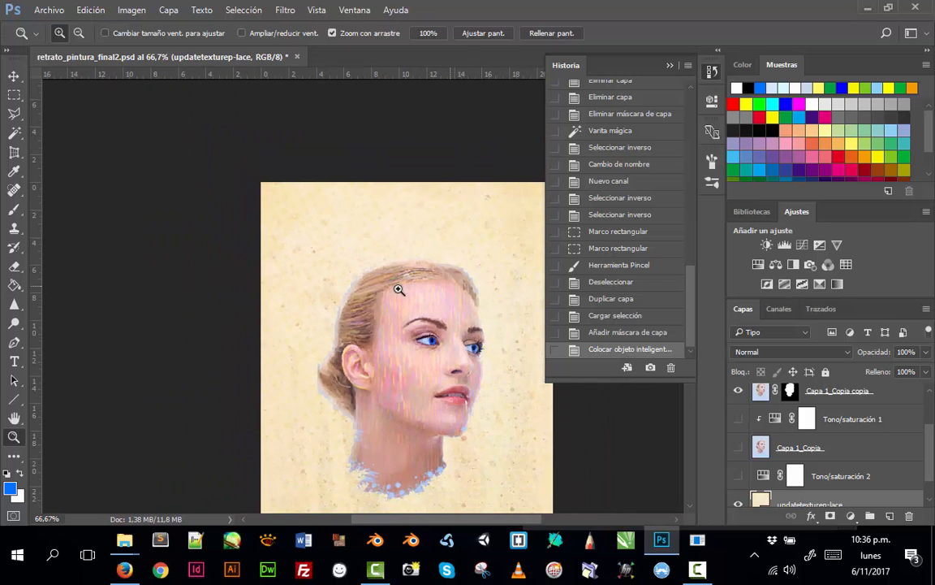
pyautogui.moveTo(372, 271); pyautogui.dragTo(317, 213)
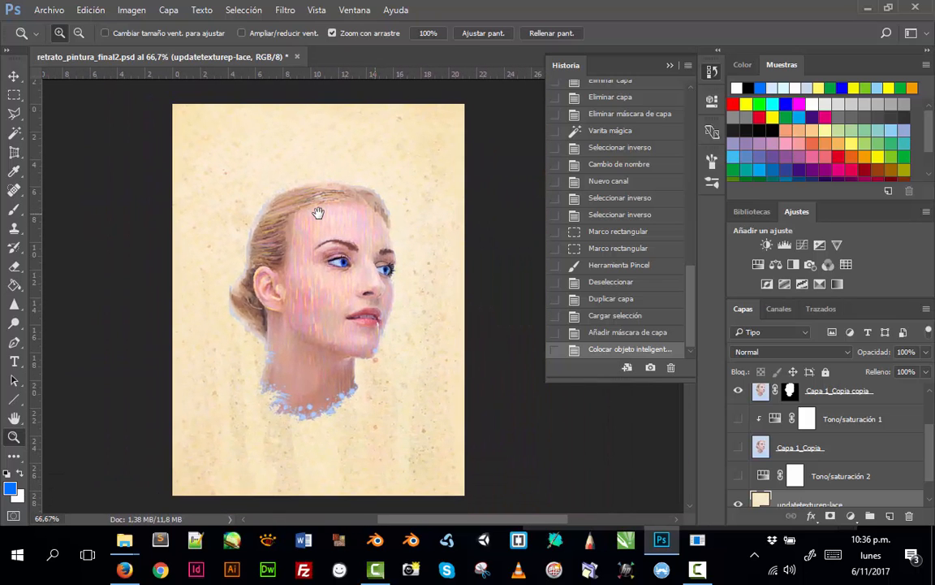
pyautogui.moveTo(275, 184); pyautogui.dragTo(313, 216)
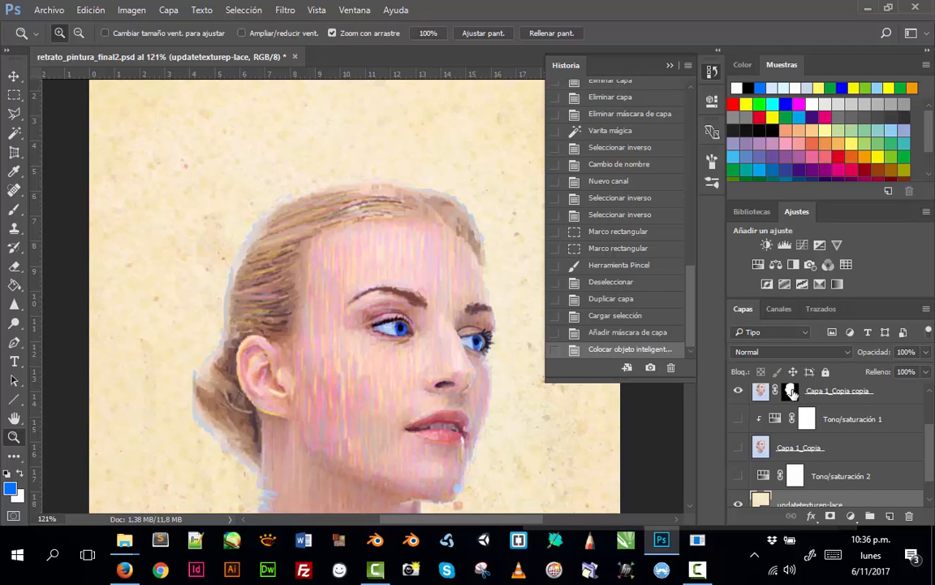
pyautogui.doubleClick(791, 392)
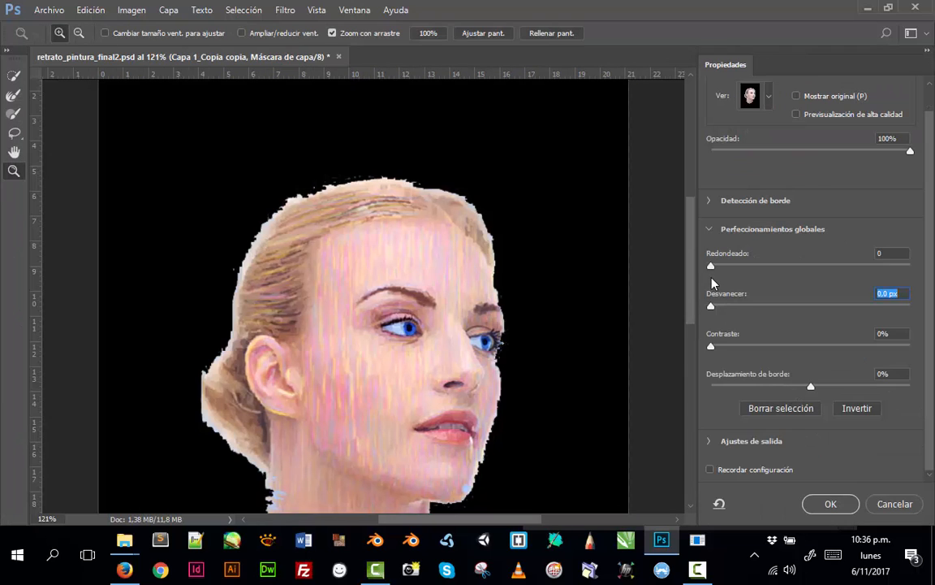
pyautogui.moveTo(713, 267); pyautogui.dragTo(694, 261)
pyautogui.moveTo(711, 306); pyautogui.dragTo(777, 307)
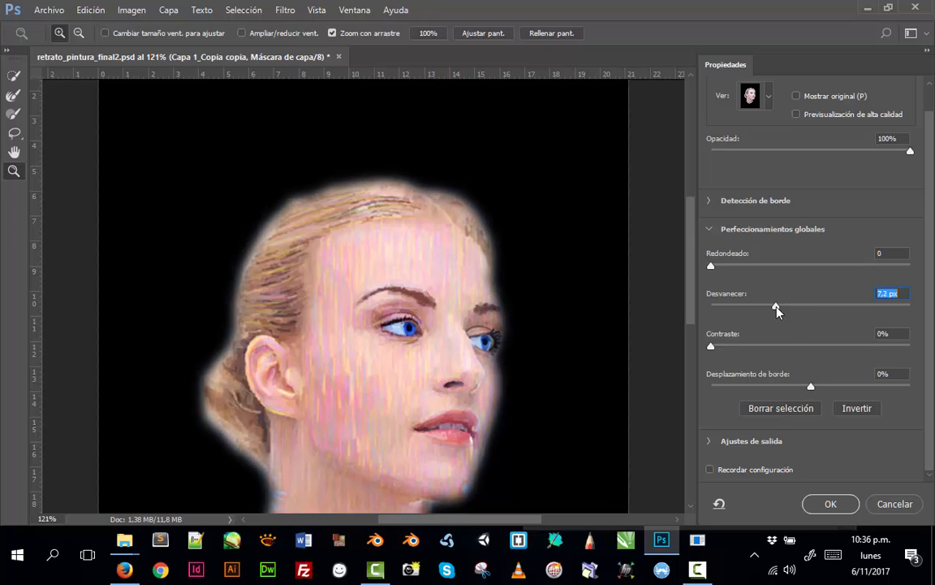
pyautogui.moveTo(712, 346)
pyautogui.mouseDown()
pyautogui.moveTo(735, 347)
pyautogui.moveTo(719, 348)
pyautogui.mouseUp()
pyautogui.click(829, 504)
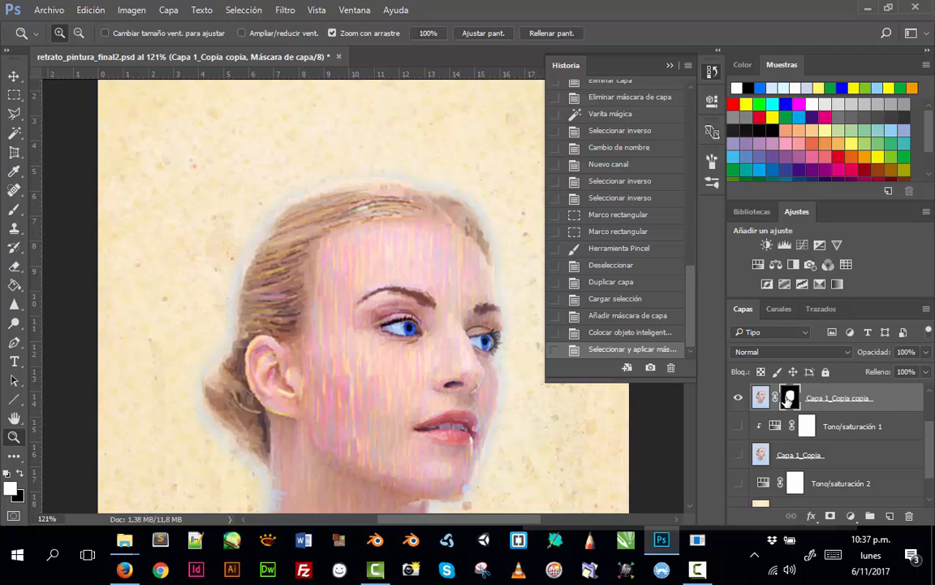
# Refine the Capa 1_Copia copia mask again with an edge detection radius of 16 px and a feather of 2,0 px.
pyautogui.doubleClick(788, 398)
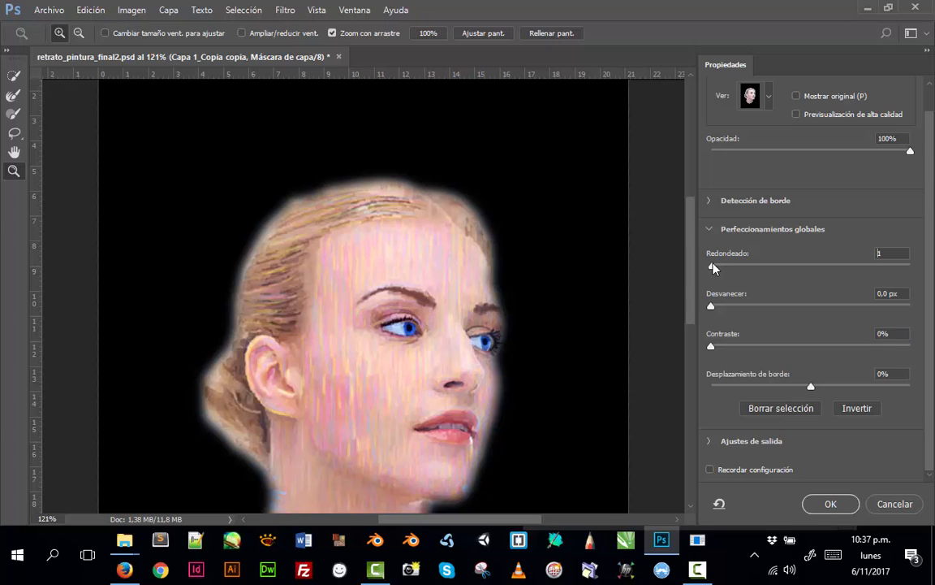
pyautogui.moveTo(822, 281); pyautogui.dragTo(874, 281)
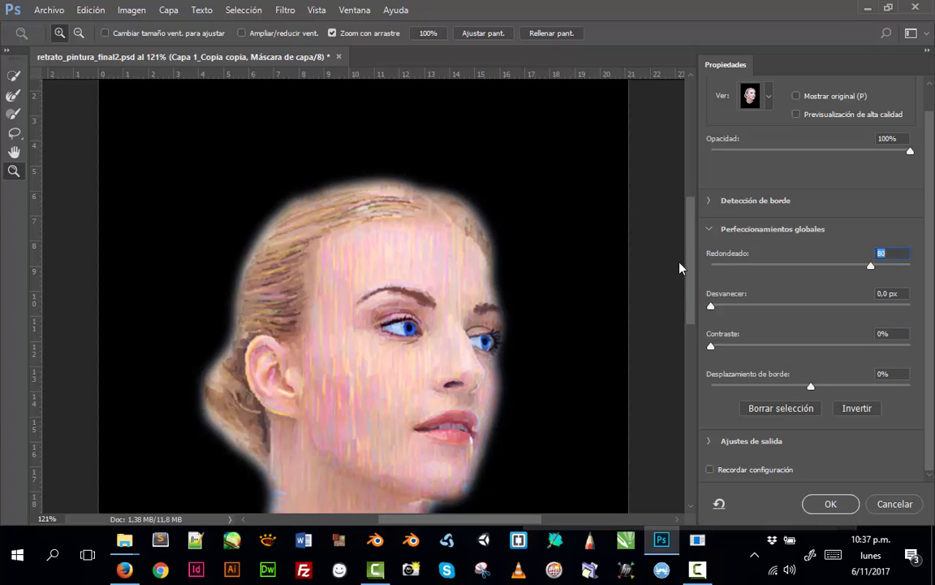
pyautogui.write('0')
pyautogui.click(708, 202)
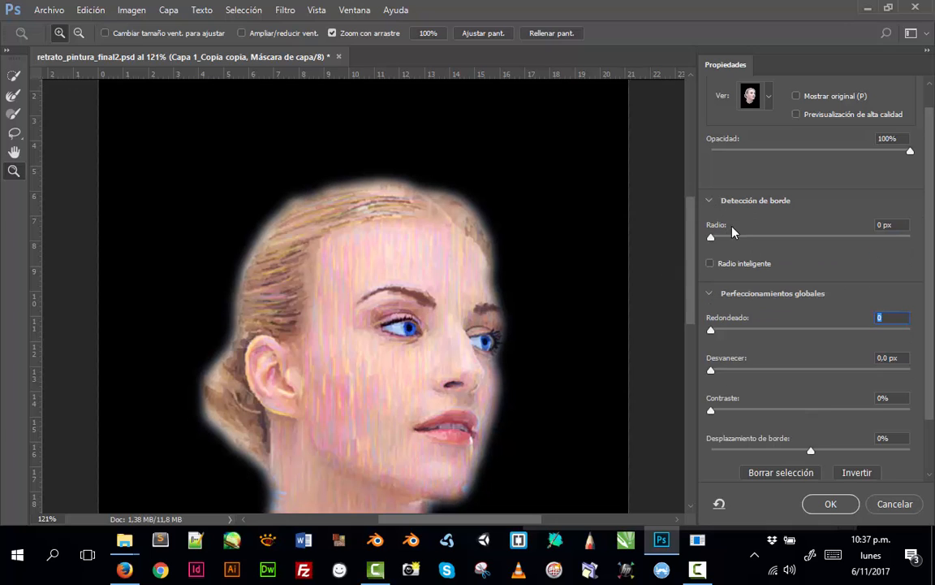
pyautogui.moveTo(712, 241); pyautogui.dragTo(800, 242)
pyautogui.moveTo(712, 329)
pyautogui.mouseDown()
pyautogui.moveTo(733, 337)
pyautogui.moveTo(711, 331)
pyautogui.mouseUp()
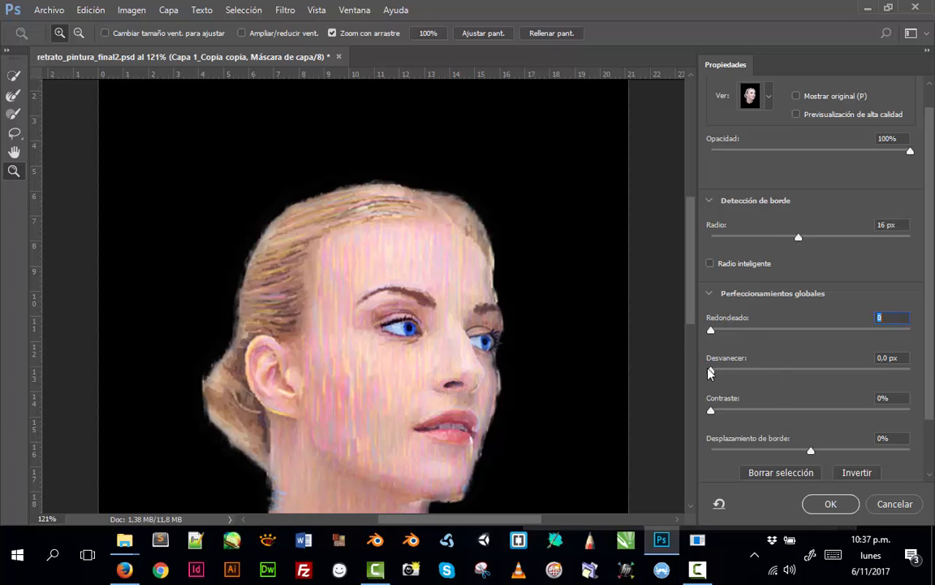
pyautogui.moveTo(712, 372); pyautogui.dragTo(732, 372)
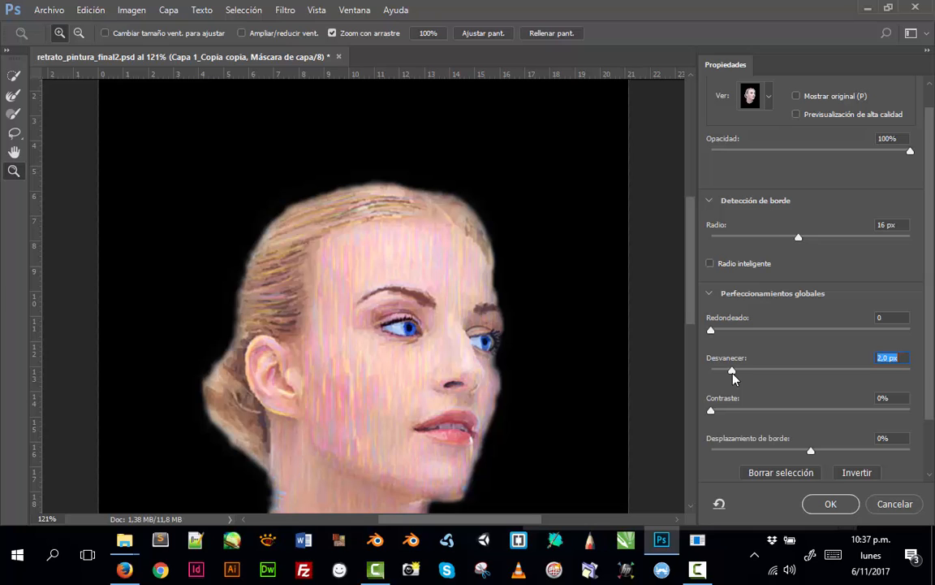
pyautogui.click(845, 509)
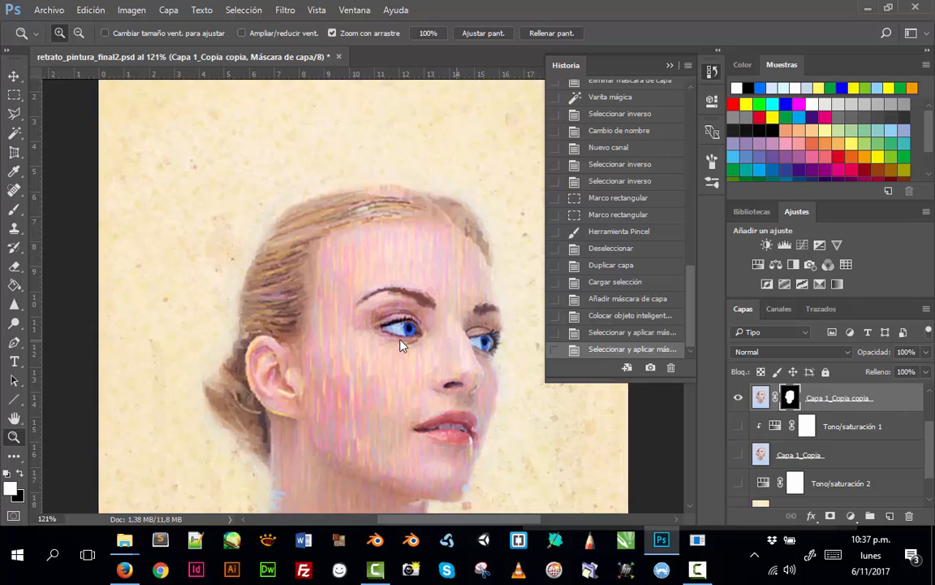
# Expand Grupo 1 and move the hidden Capa 1_Copia and Tono/saturación 2 layers into it.
pyautogui.hotkey('ctrl', '-')
pyautogui.hotkey('ctrl', '-')
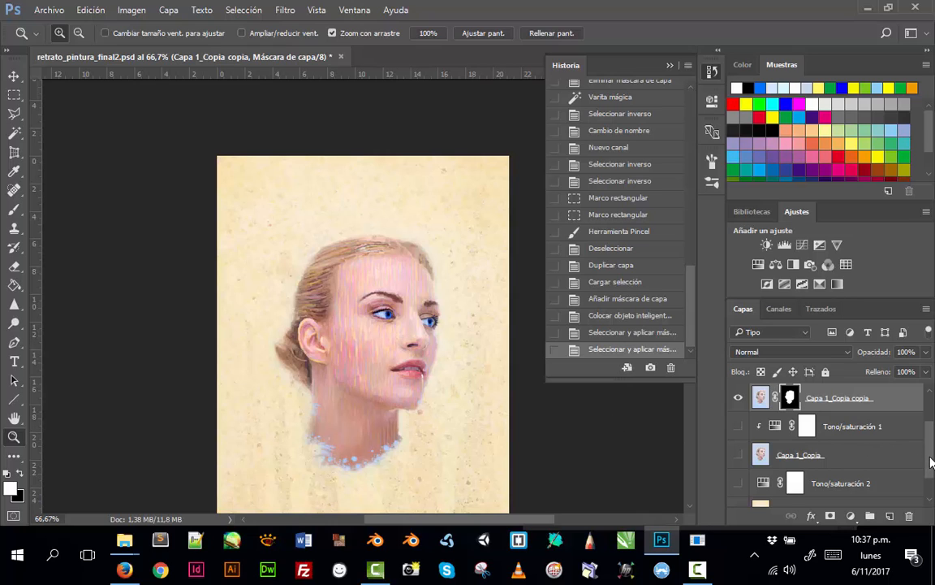
pyautogui.moveTo(931, 462); pyautogui.dragTo(933, 485)
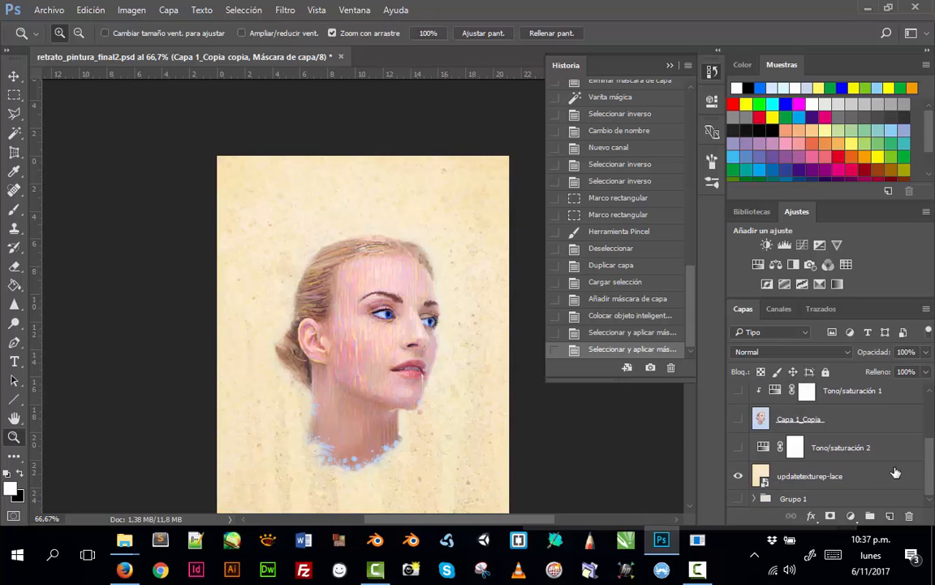
pyautogui.click(754, 498)
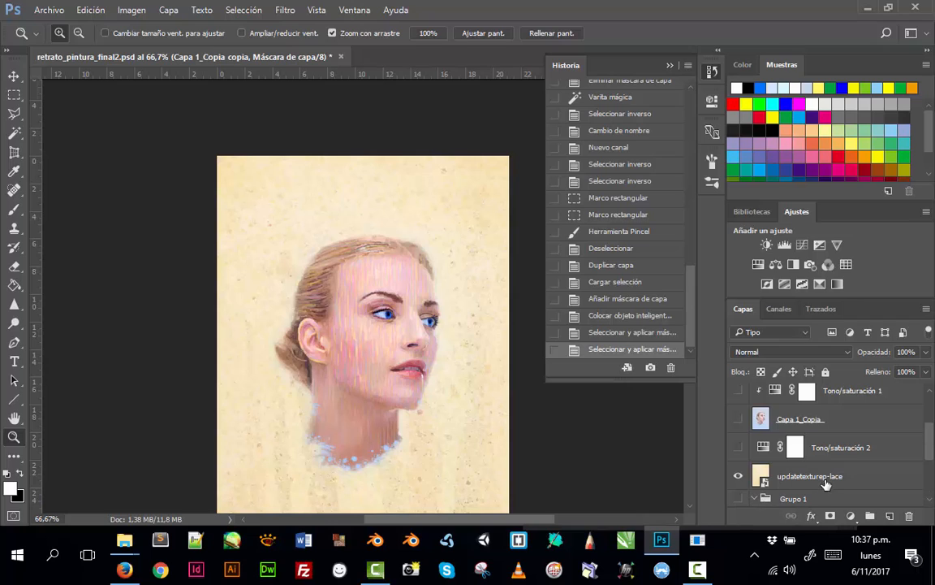
pyautogui.click(858, 426)
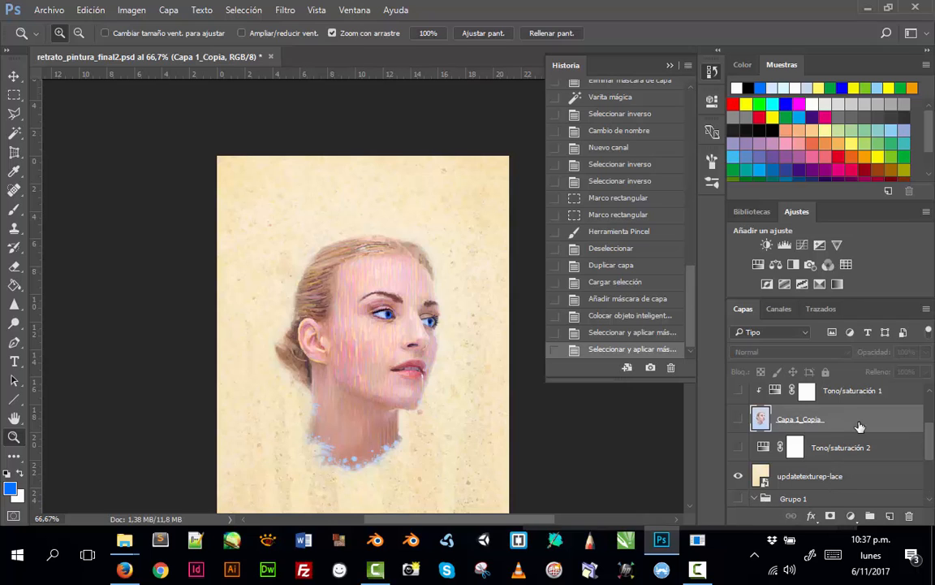
pyautogui.keyDown('shift'); pyautogui.click(887, 456); pyautogui.keyUp('shift')
pyautogui.moveTo(835, 439); pyautogui.dragTo(812, 495)
# Reorder Grupo 1 so that Tono/saturación 2 sits above Capa 1_Copia.
pyautogui.scroll(3, 792, 449)
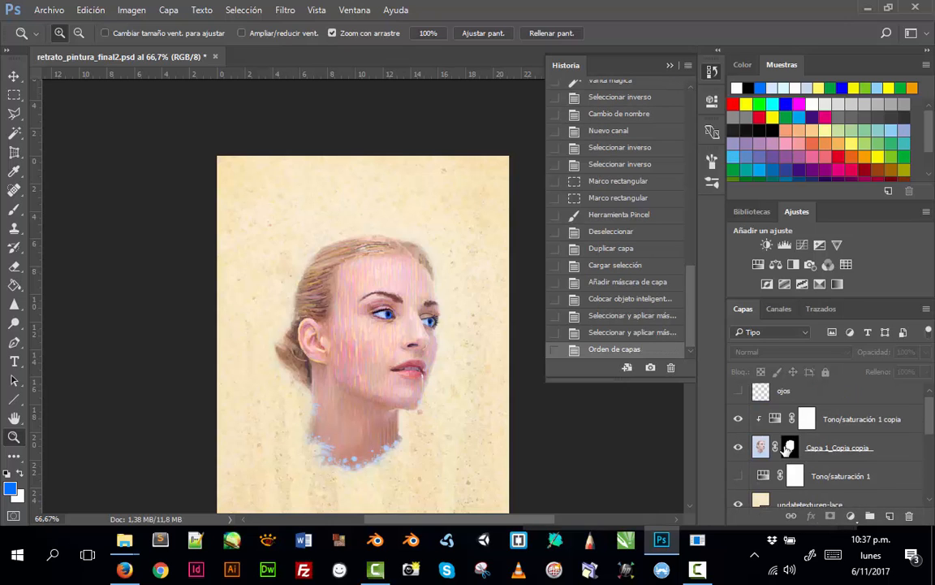
pyautogui.scroll(-1, 824, 442)
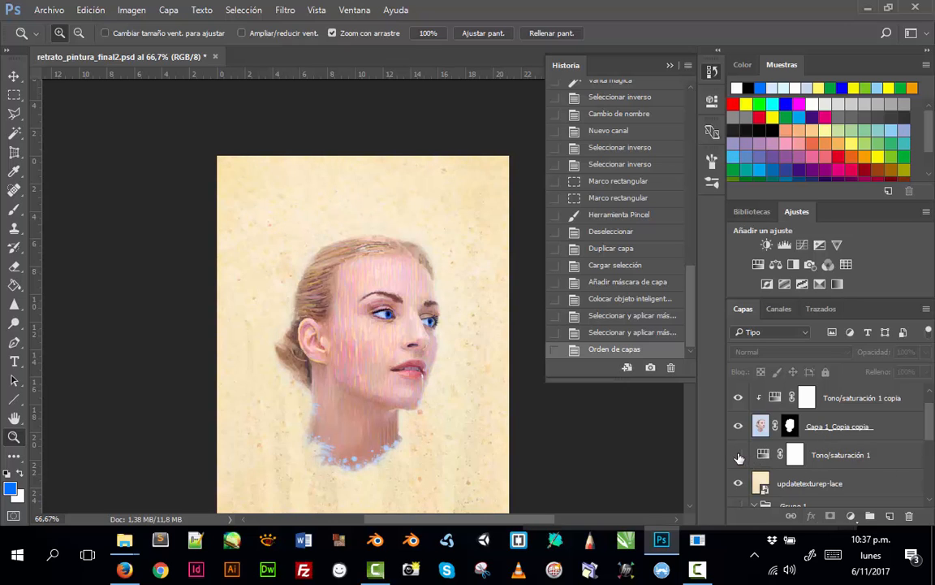
pyautogui.scroll(-3, 881, 459)
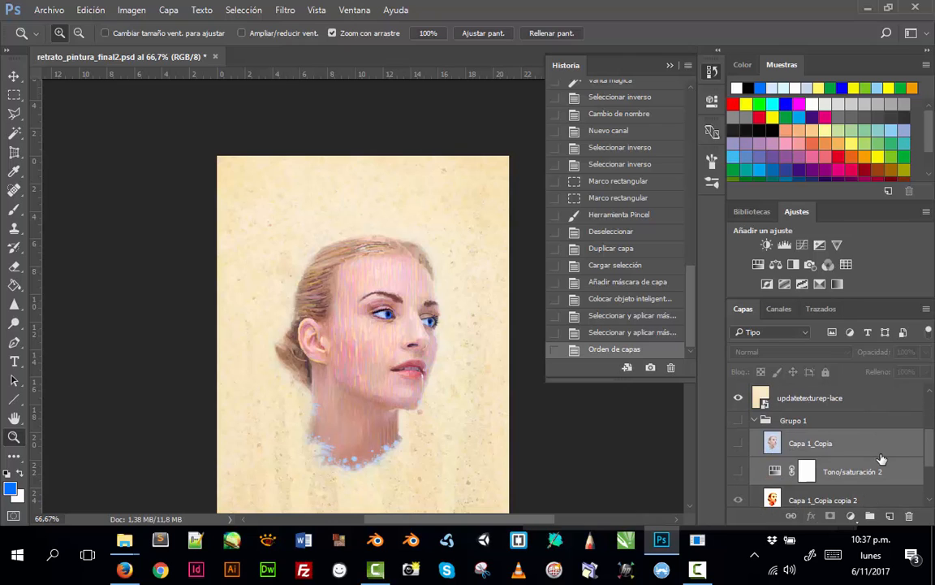
pyautogui.moveTo(854, 477); pyautogui.dragTo(844, 444)
# Delete the hidden Tono/saturación 1 adjustment layer together with its mask.
pyautogui.scroll(4, 844, 444)
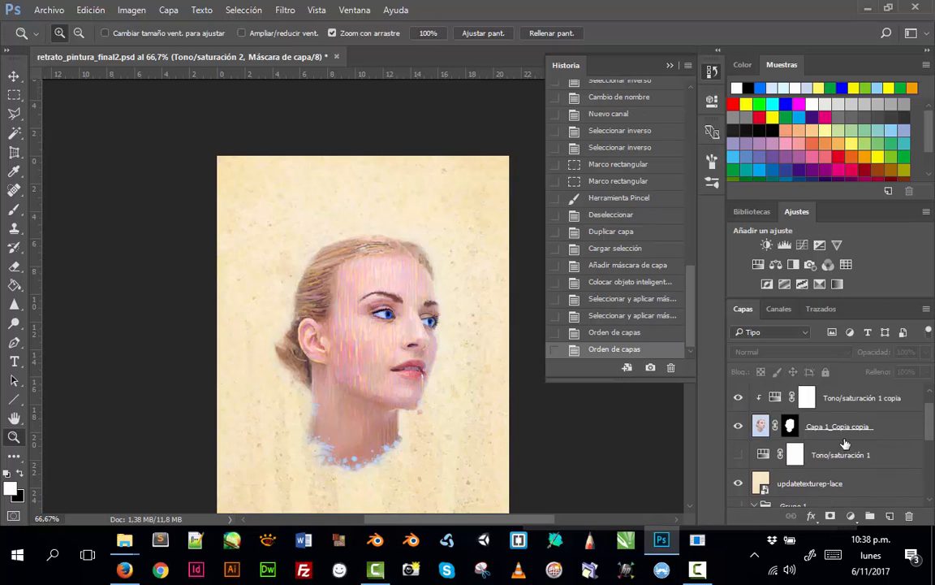
pyautogui.click(836, 488)
pyautogui.click(908, 518)
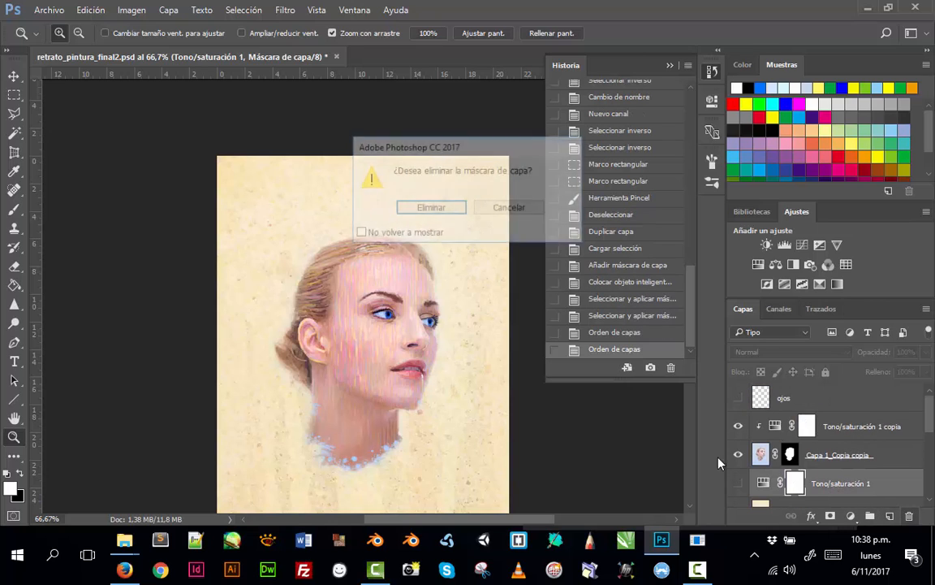
pyautogui.press('Return')
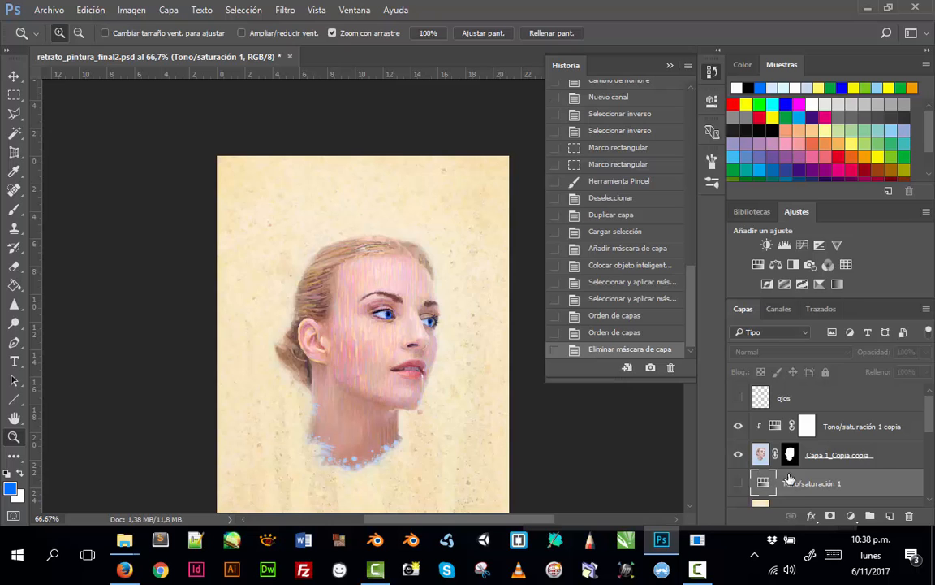
pyautogui.click(909, 516)
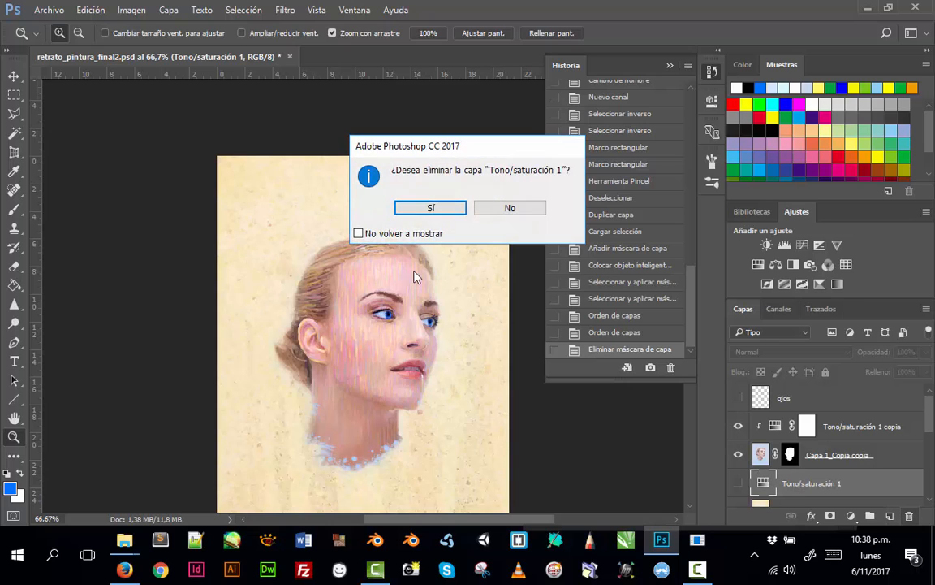
pyautogui.click(431, 207)
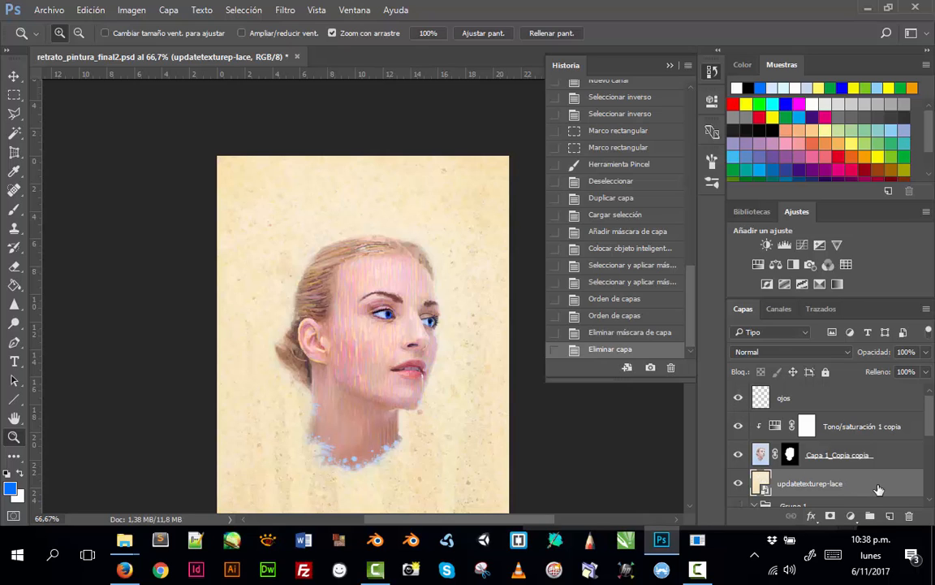
# Add a new layer above updatetexturep-lace and set the Brush to the 184 px textured tip with Transferencia enabled.
pyautogui.click(889, 516)
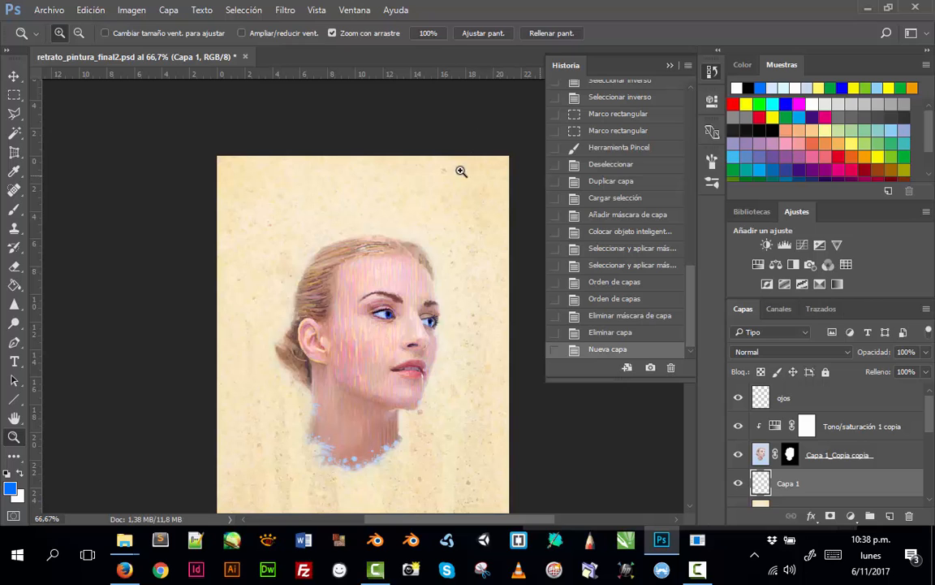
pyautogui.press('b')
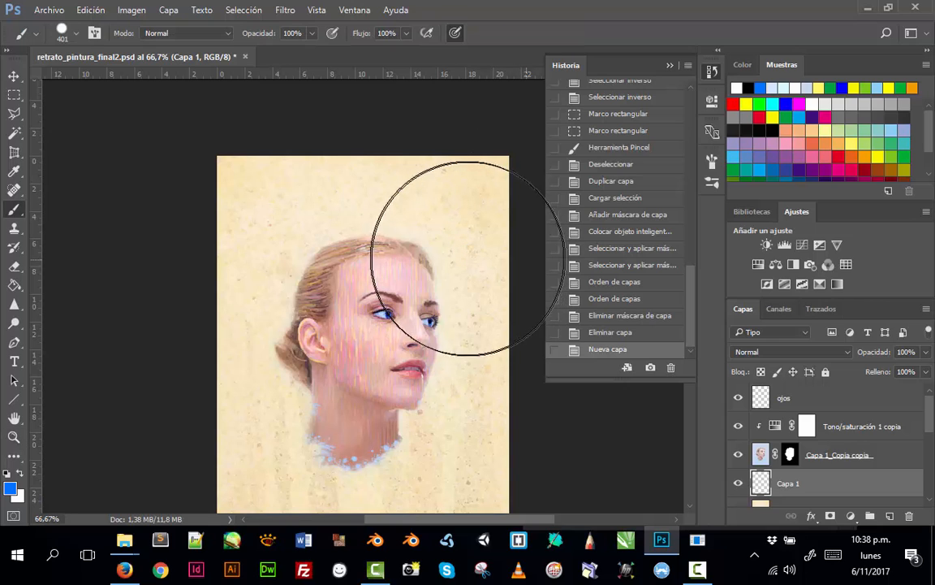
pyautogui.click(715, 162)
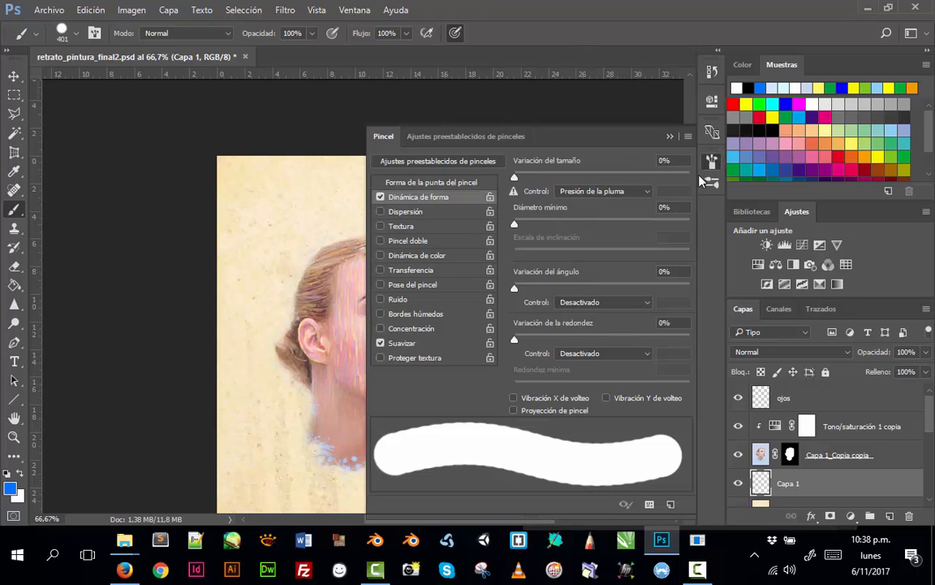
pyautogui.click(434, 180)
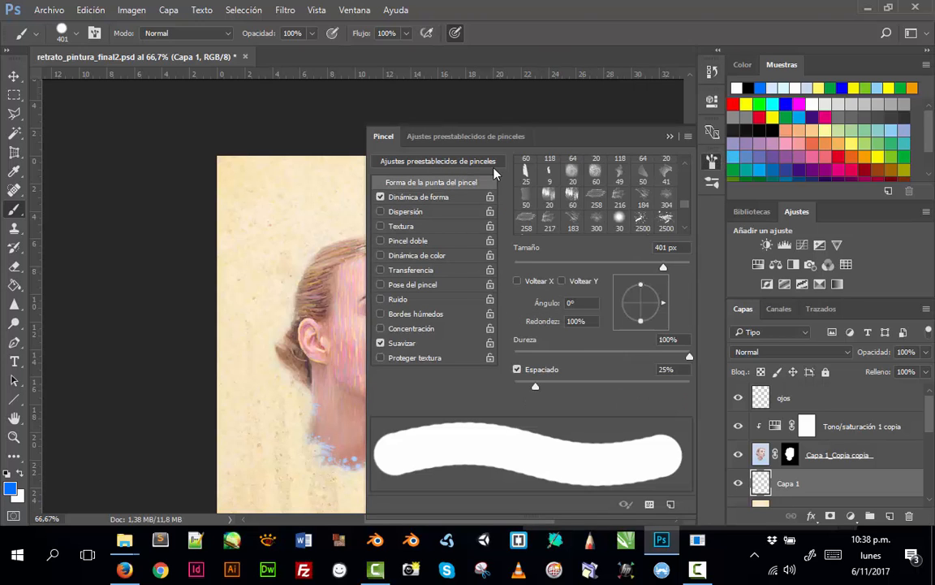
pyautogui.click(643, 198)
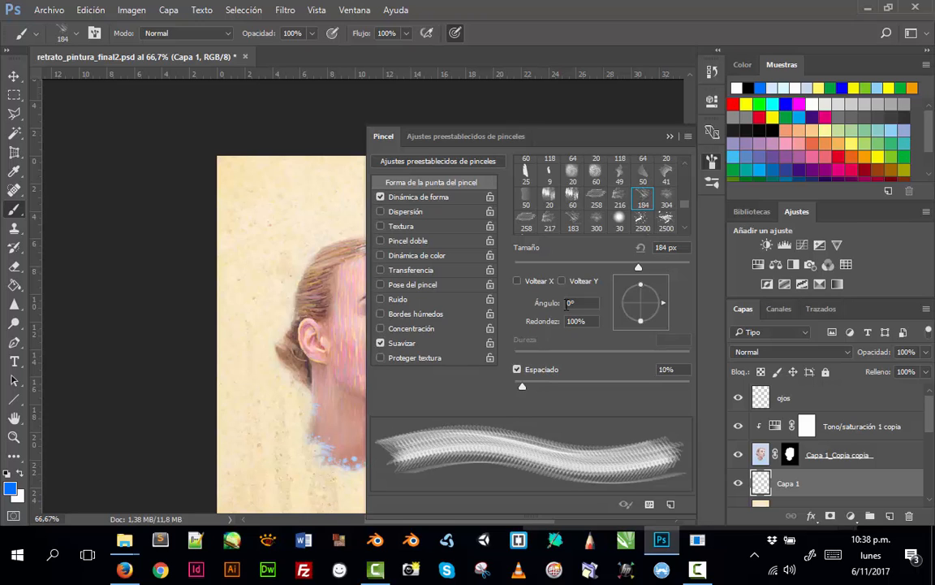
pyautogui.click(380, 270)
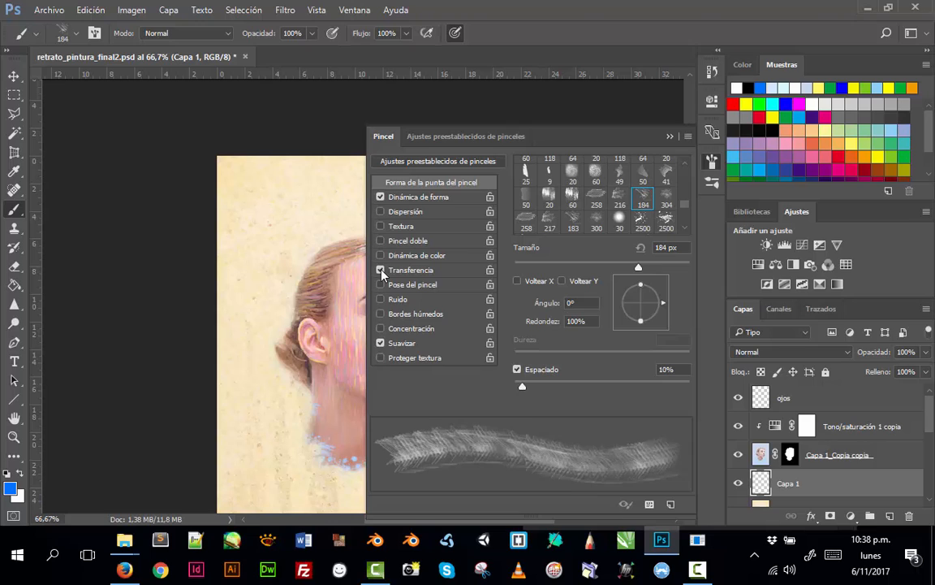
# In the brush's shape dynamics, switch off size control and set size jitter 9%, minimum diameter 22% and angle jitter 41%.
pyautogui.click(430, 197)
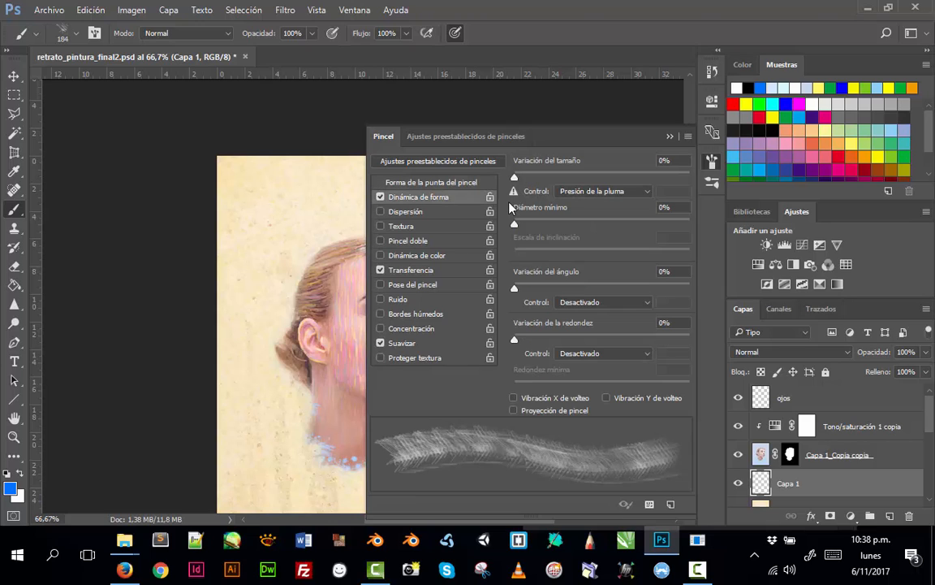
pyautogui.click(567, 192)
pyautogui.click(593, 206)
pyautogui.moveTo(514, 177); pyautogui.dragTo(530, 177)
pyautogui.moveTo(531, 222); pyautogui.dragTo(551, 222)
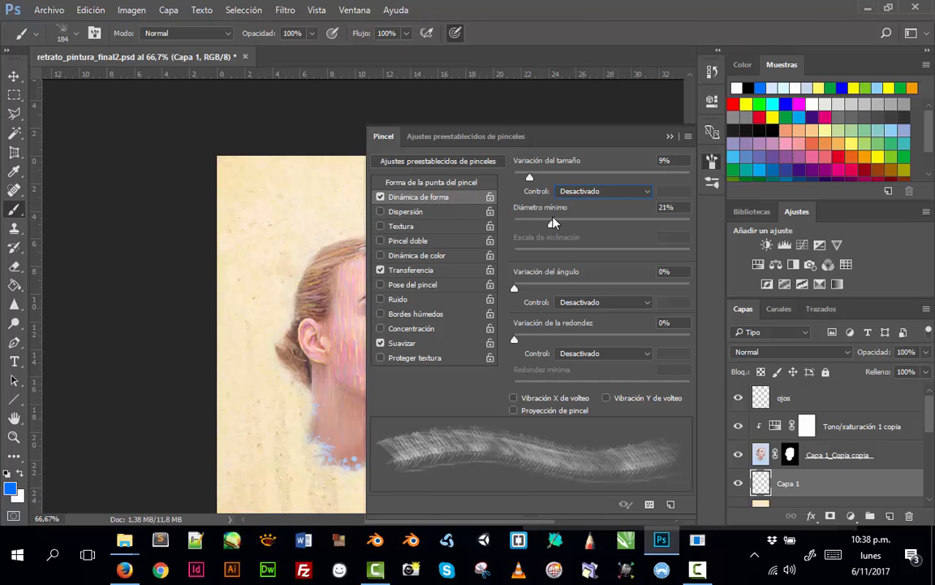
pyautogui.moveTo(514, 287); pyautogui.dragTo(587, 286)
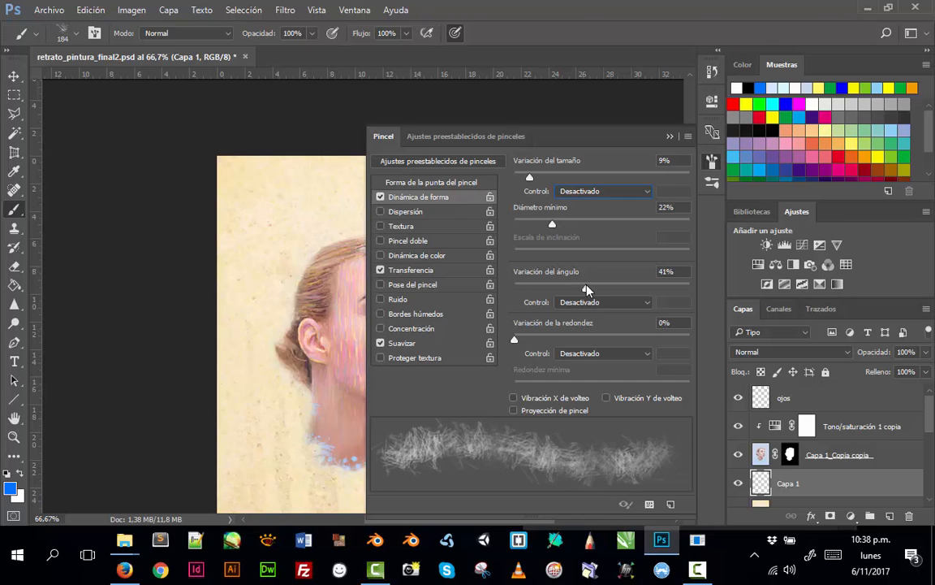
pyautogui.click(669, 136)
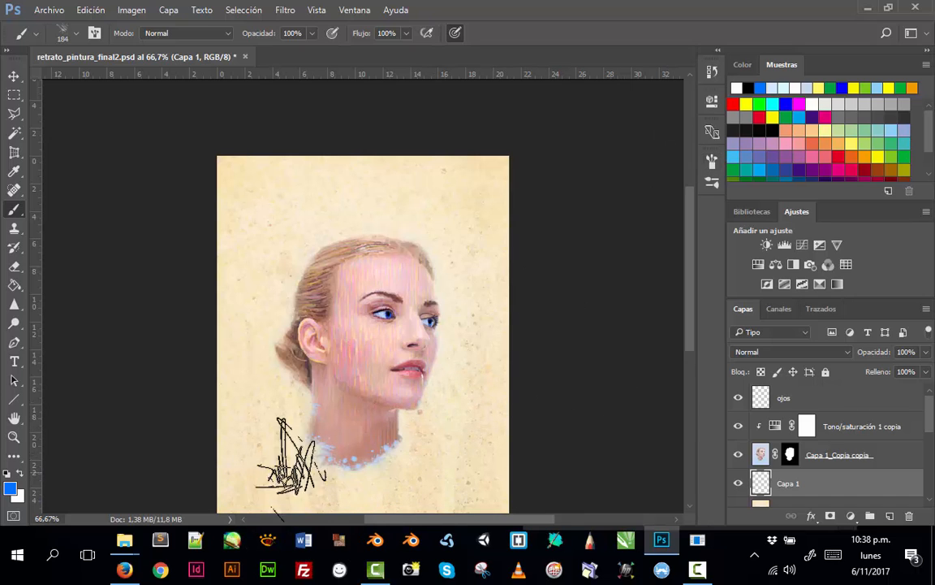
# Paint blue scribble strokes behind the neck, hair and chin on Capa 1, and add bright yellow strokes around the head.
pyautogui.moveTo(298, 447); pyautogui.dragTo(309, 452)
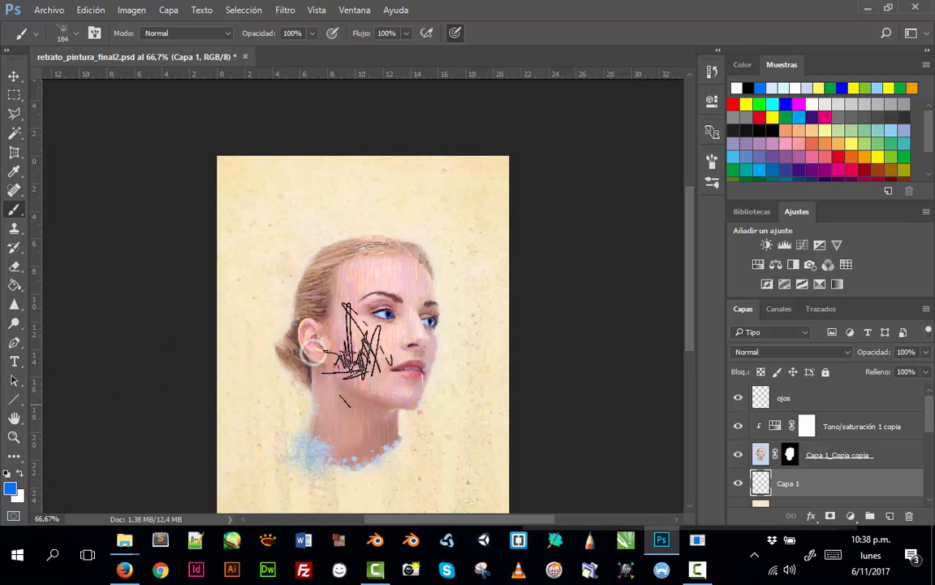
pyautogui.click(427, 262)
pyautogui.click(331, 277)
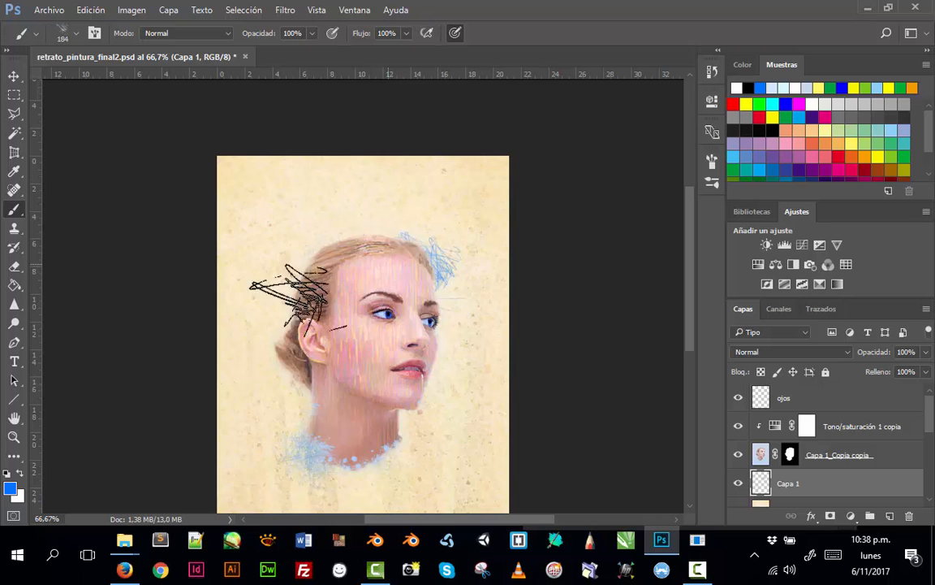
pyautogui.click(429, 390)
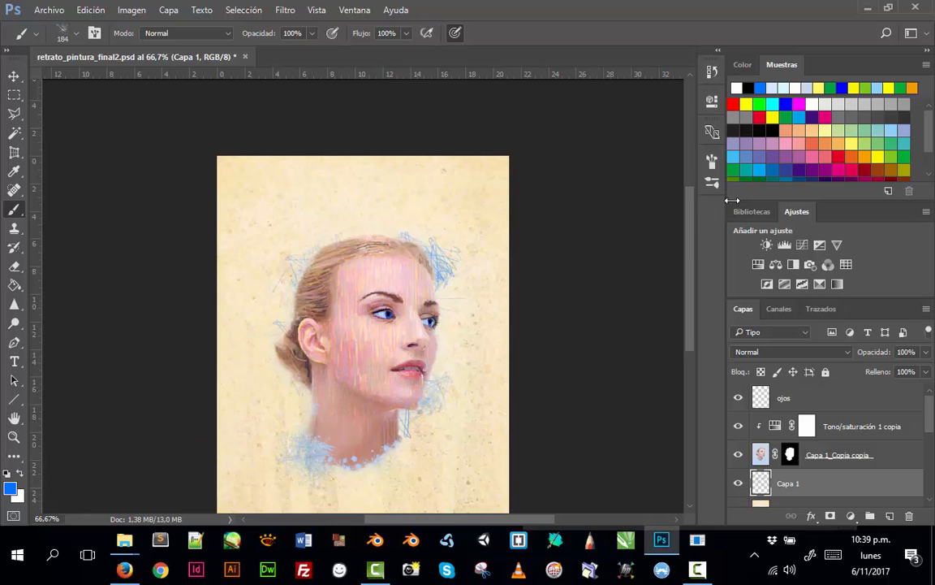
pyautogui.click(772, 117)
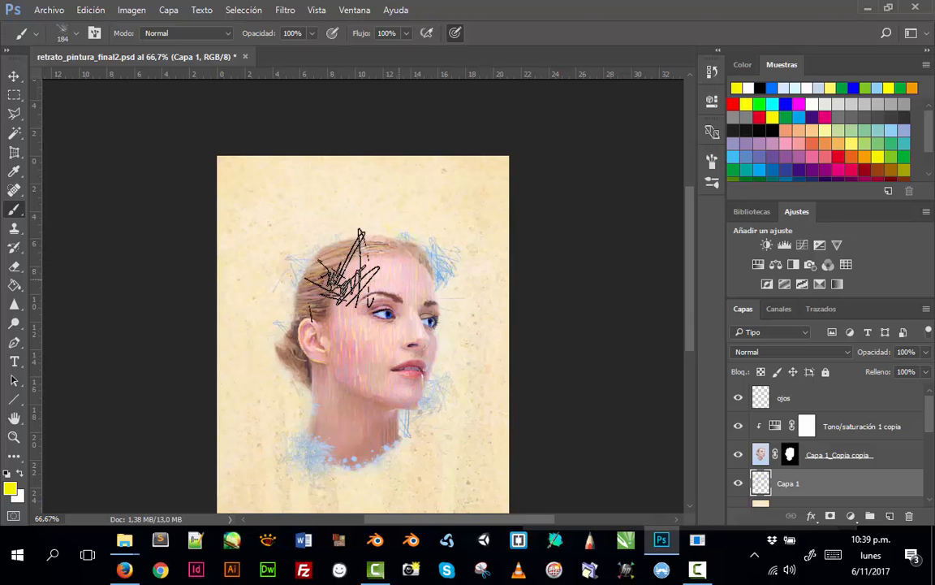
pyautogui.click(310, 265)
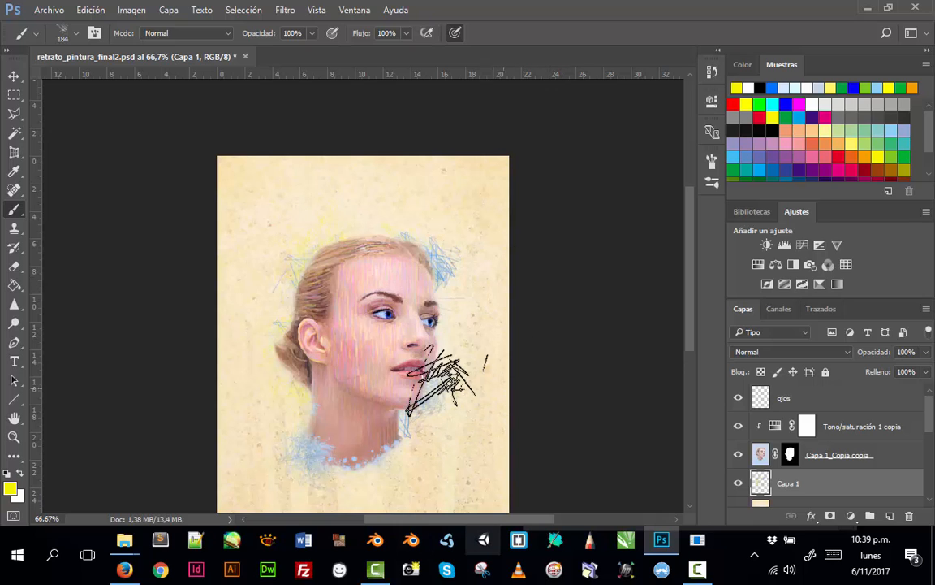
# Switch to the 217 px cross-hatched brush preset and paint yellow texture above the hair on Capa 1.
pyautogui.click(712, 160)
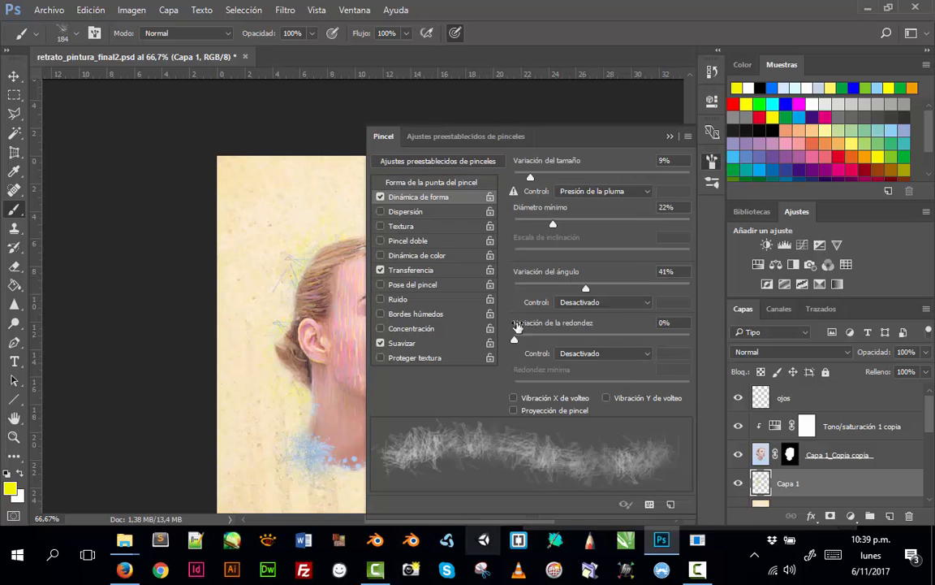
pyautogui.click(418, 163)
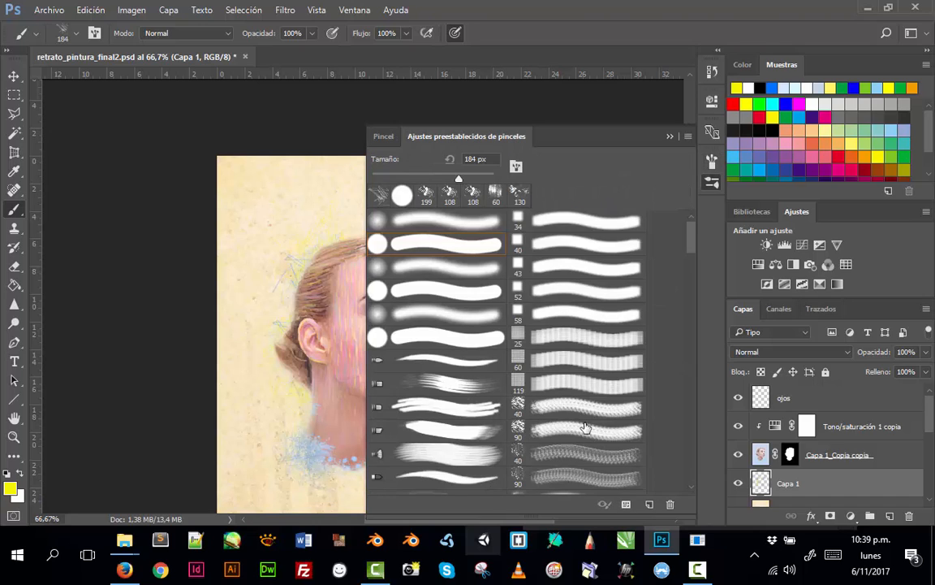
pyautogui.scroll(-5, 589, 430)
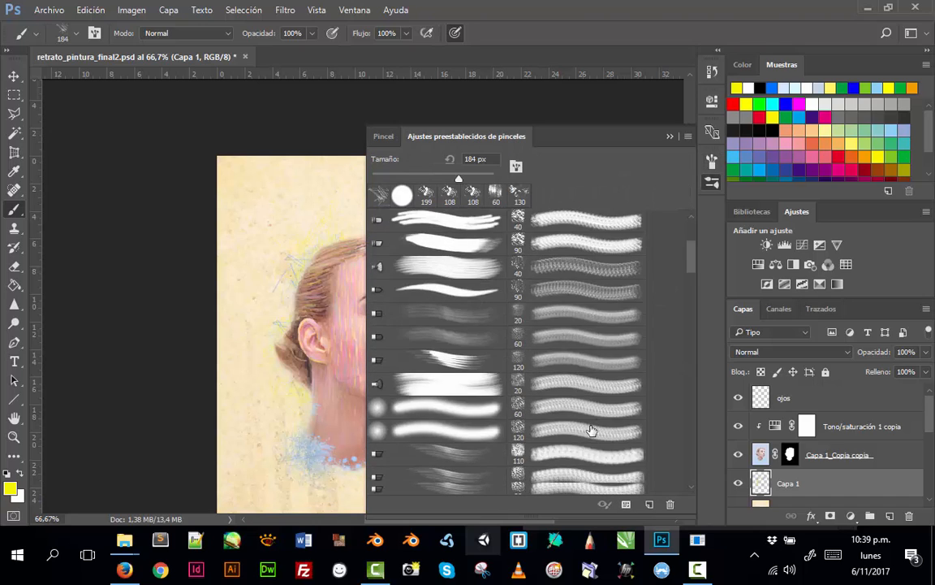
pyautogui.scroll(-4, 588, 435)
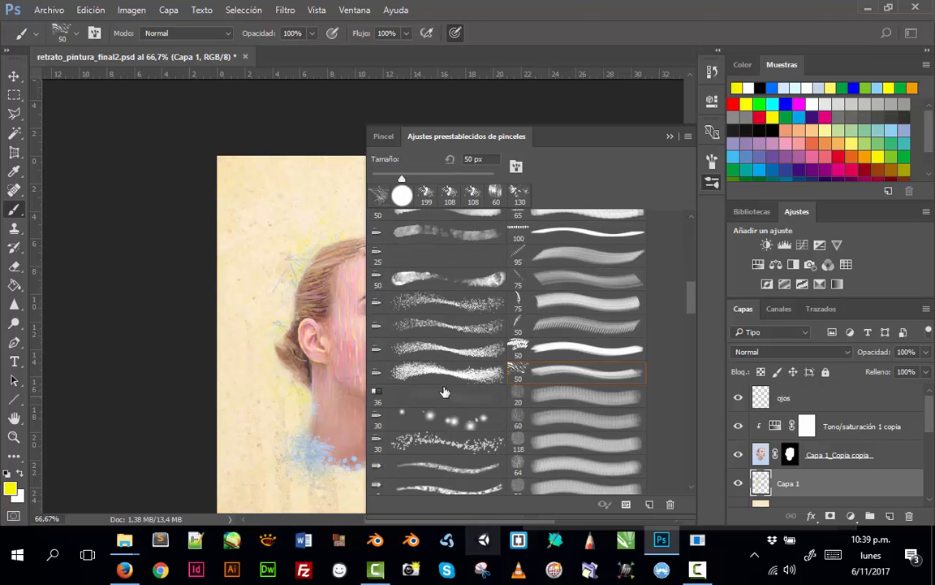
pyautogui.scroll(-1, 569, 398)
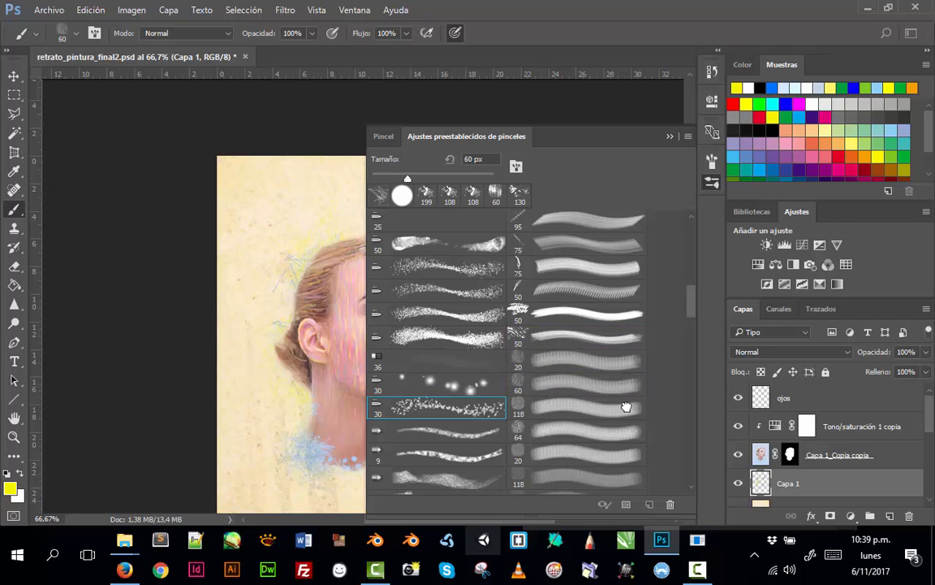
pyautogui.scroll(-5, 626, 406)
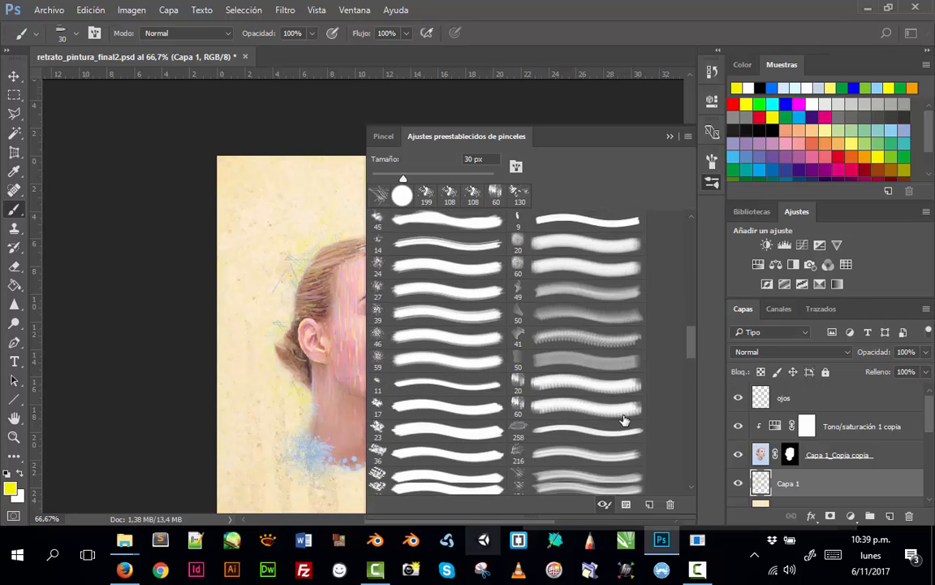
pyautogui.scroll(-4, 624, 420)
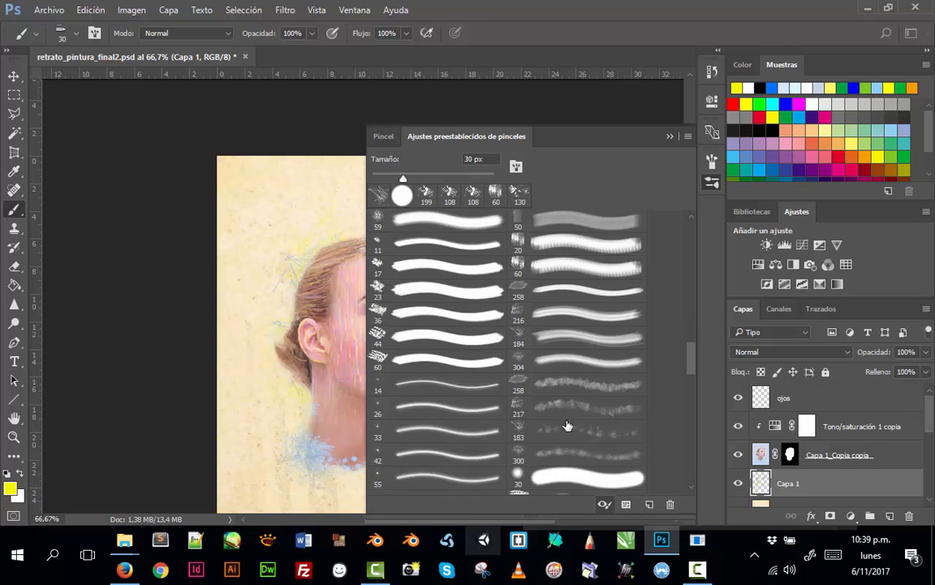
pyautogui.click(565, 429)
pyautogui.click(568, 404)
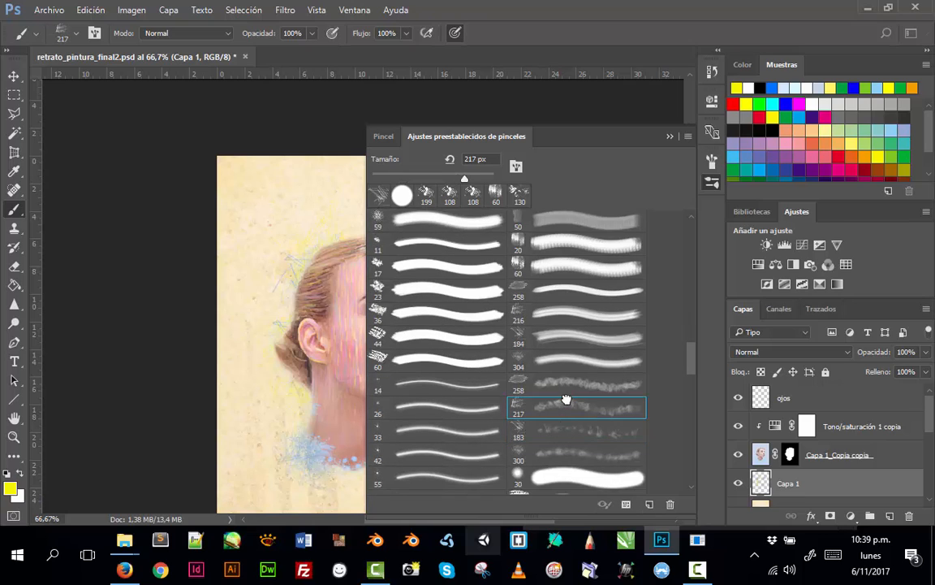
pyautogui.scroll(-2, 568, 405)
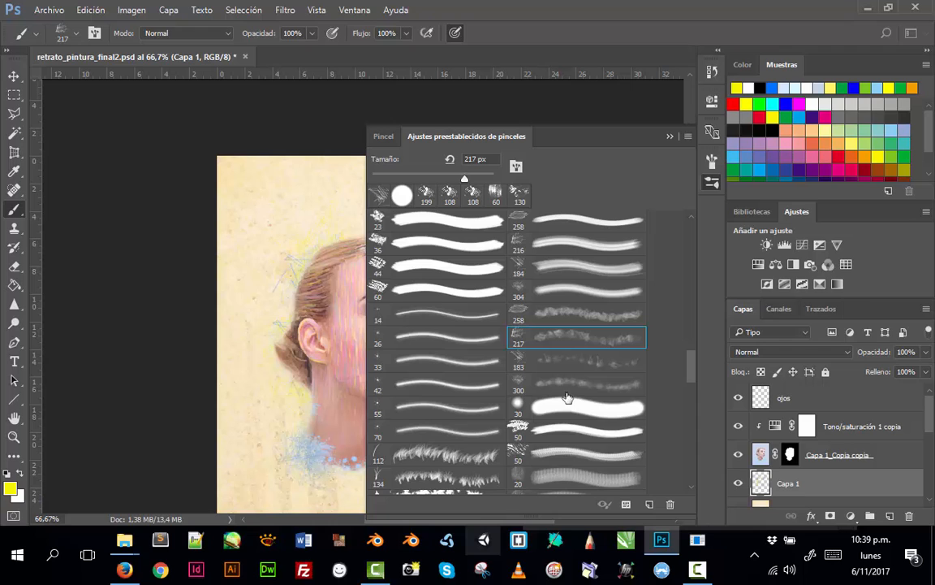
pyautogui.click(670, 136)
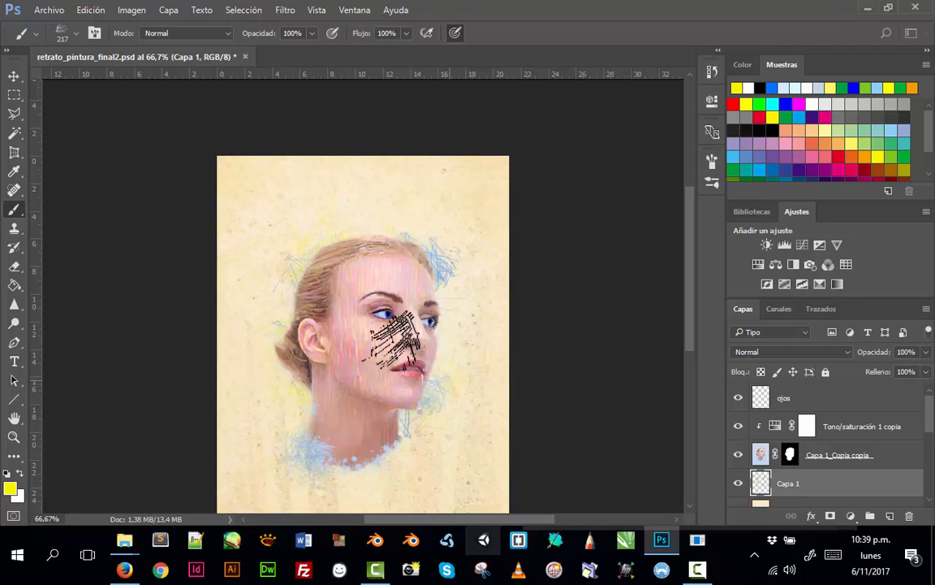
pyautogui.moveTo(338, 215)
pyautogui.mouseDown()
pyautogui.moveTo(317, 279)
pyautogui.moveTo(211, 459)
pyautogui.mouseUp()
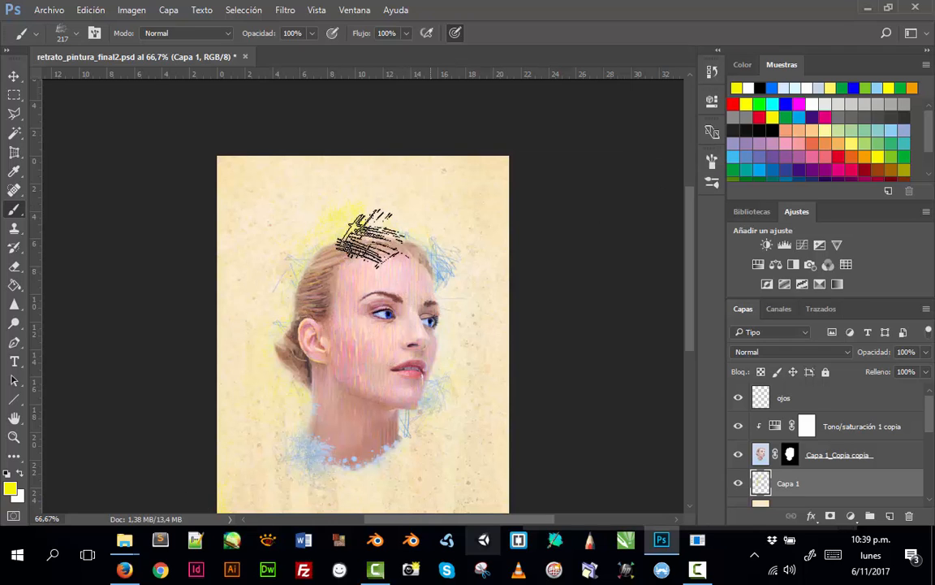
# Paint orange hatching around the head, neck and shoulders on Capa 1.
pyautogui.click(875, 146)
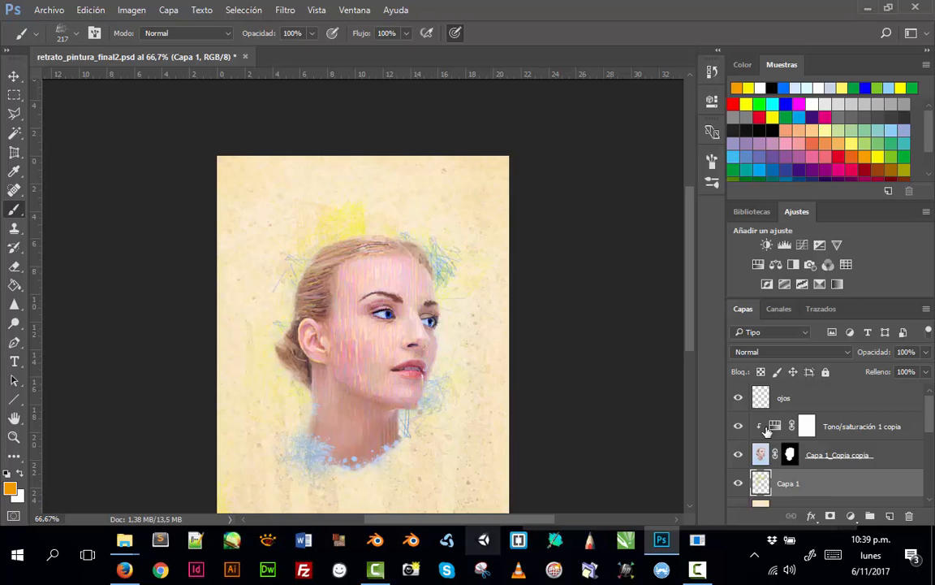
pyautogui.click(831, 461)
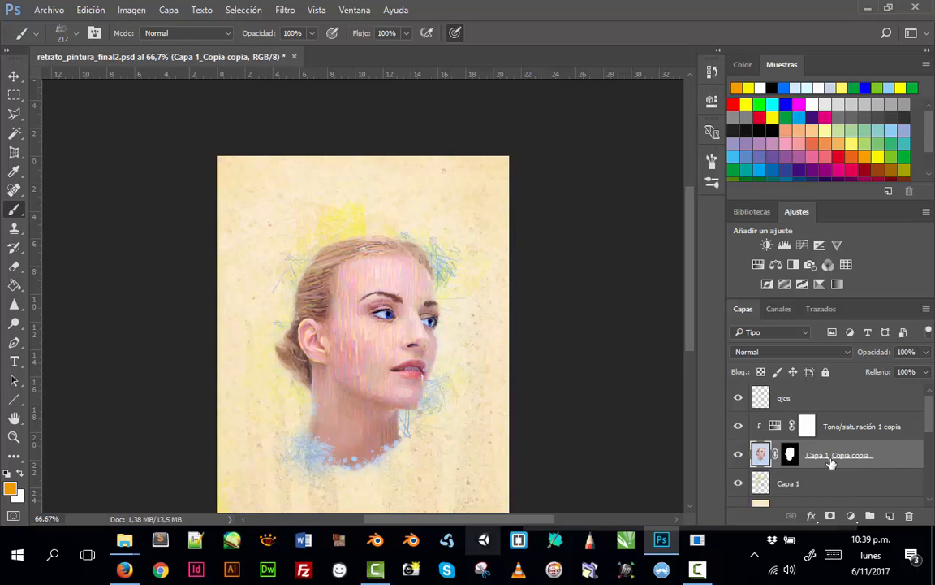
pyautogui.click(815, 484)
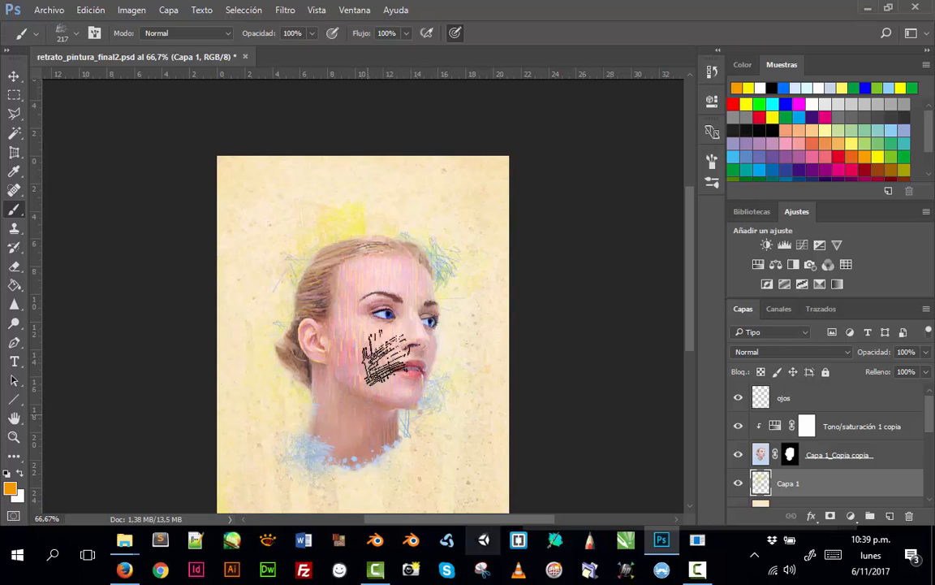
pyautogui.moveTo(404, 441); pyautogui.dragTo(379, 436)
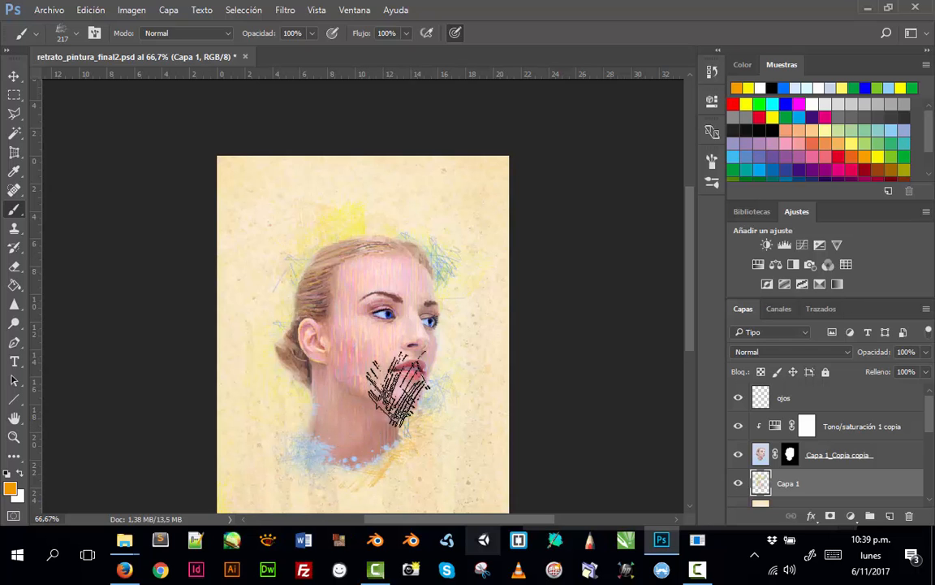
pyautogui.moveTo(221, 430)
pyautogui.mouseDown()
pyautogui.moveTo(357, 385)
pyautogui.moveTo(430, 283)
pyautogui.moveTo(462, 263)
pyautogui.moveTo(418, 307)
pyautogui.moveTo(381, 255)
pyautogui.moveTo(366, 336)
pyautogui.moveTo(369, 231)
pyautogui.moveTo(258, 398)
pyautogui.moveTo(280, 315)
pyautogui.moveTo(321, 397)
pyautogui.moveTo(272, 389)
pyautogui.moveTo(324, 211)
pyautogui.moveTo(291, 238)
pyautogui.moveTo(194, 217)
pyautogui.moveTo(304, 192)
pyautogui.moveTo(406, 269)
pyautogui.moveTo(510, 275)
pyautogui.moveTo(463, 228)
pyautogui.moveTo(390, 423)
pyautogui.moveTo(406, 411)
pyautogui.moveTo(349, 466)
pyautogui.mouseUp()
pyautogui.moveTo(312, 388); pyautogui.dragTo(280, 446)
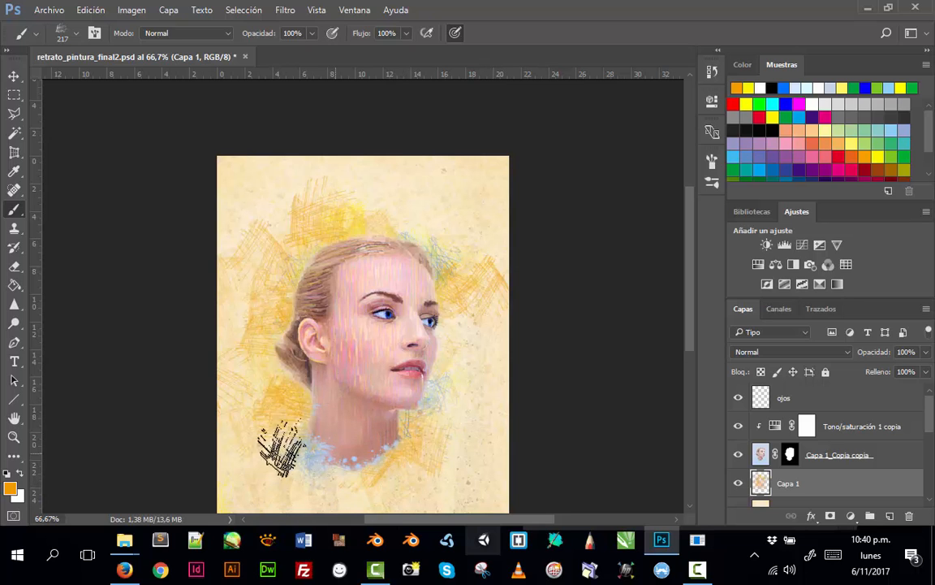
pyautogui.moveTo(434, 303); pyautogui.dragTo(464, 339)
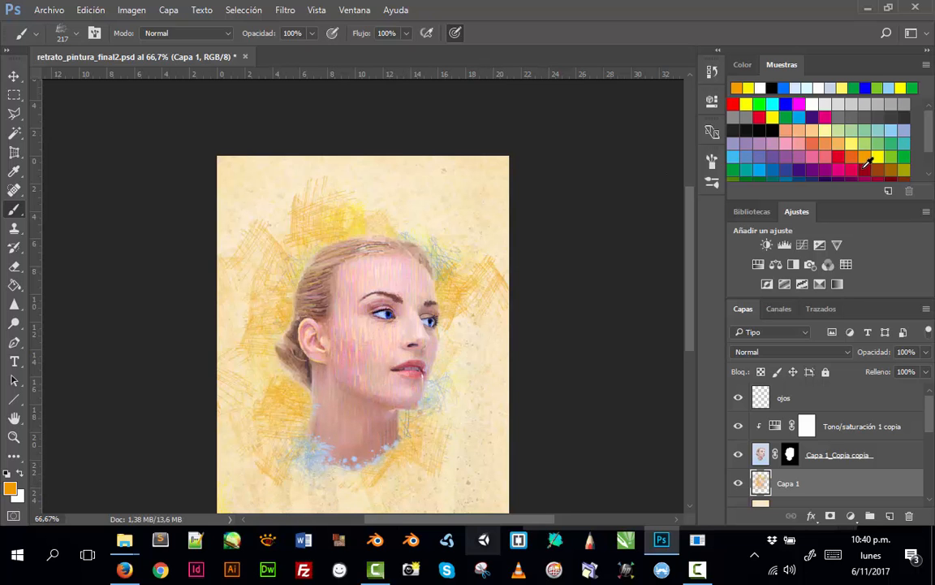
# Layer dark red, brown, light orange and light yellow hatching over the orange brushwork around the head on Capa 1.
pyautogui.click(867, 162)
pyautogui.moveTo(406, 226)
pyautogui.mouseDown()
pyautogui.moveTo(339, 272)
pyautogui.moveTo(388, 215)
pyautogui.moveTo(369, 265)
pyautogui.mouseUp()
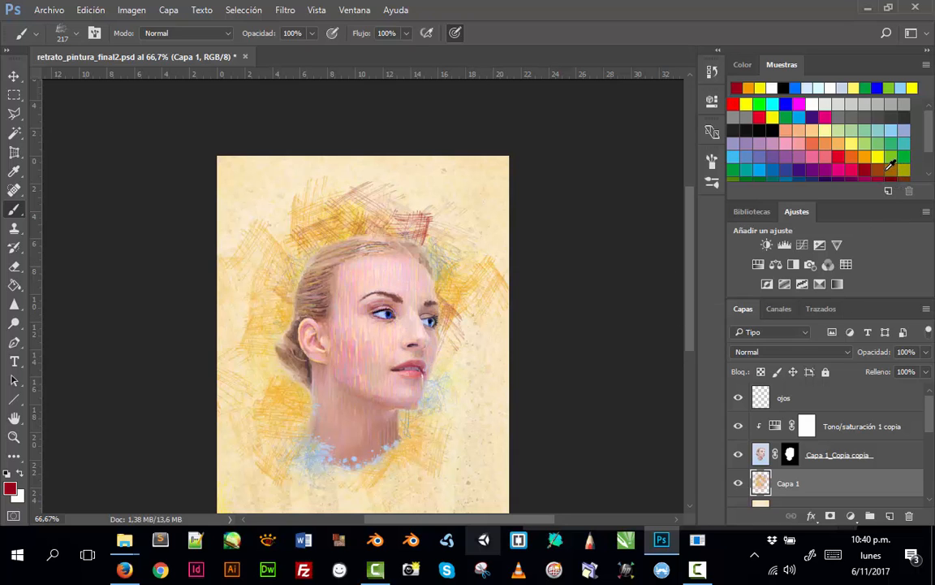
pyautogui.click(868, 179)
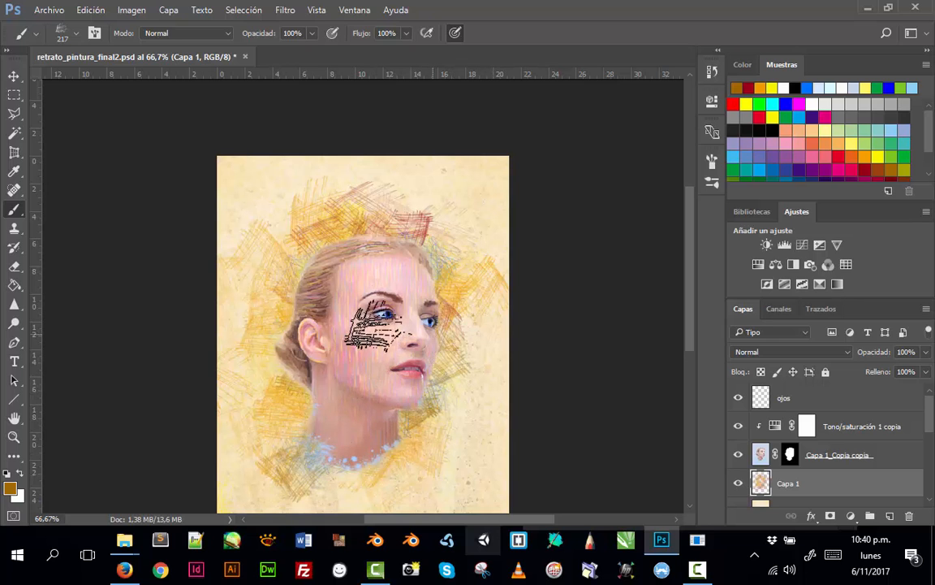
pyautogui.click(832, 157)
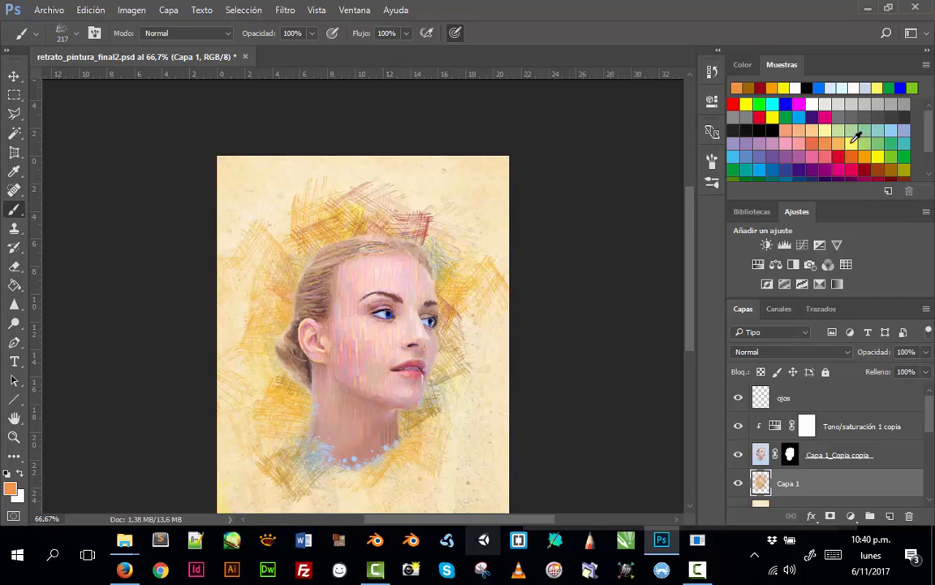
pyautogui.click(855, 139)
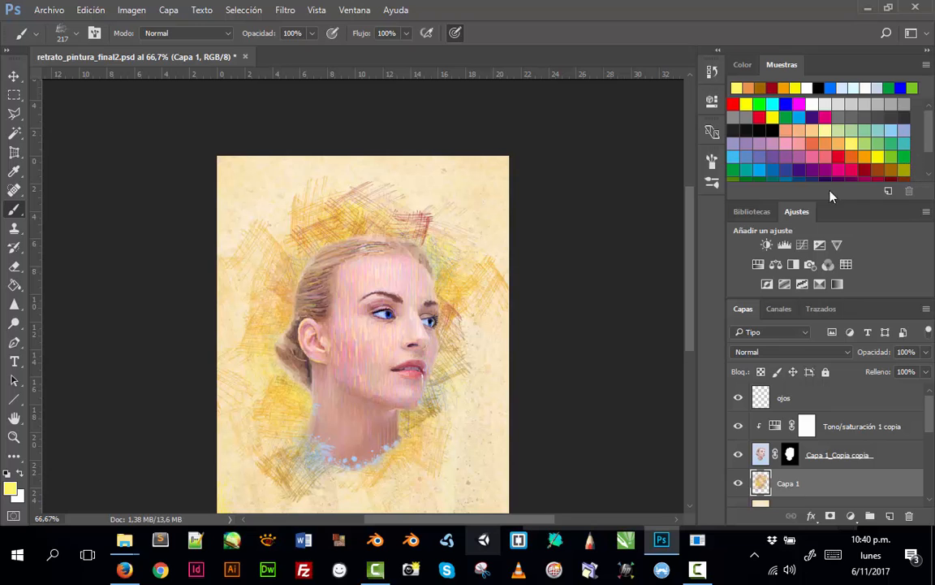
# Switch the brush to the first of the 2500 px splatter presets listed after the 60 px textured tip.
pyautogui.click(716, 159)
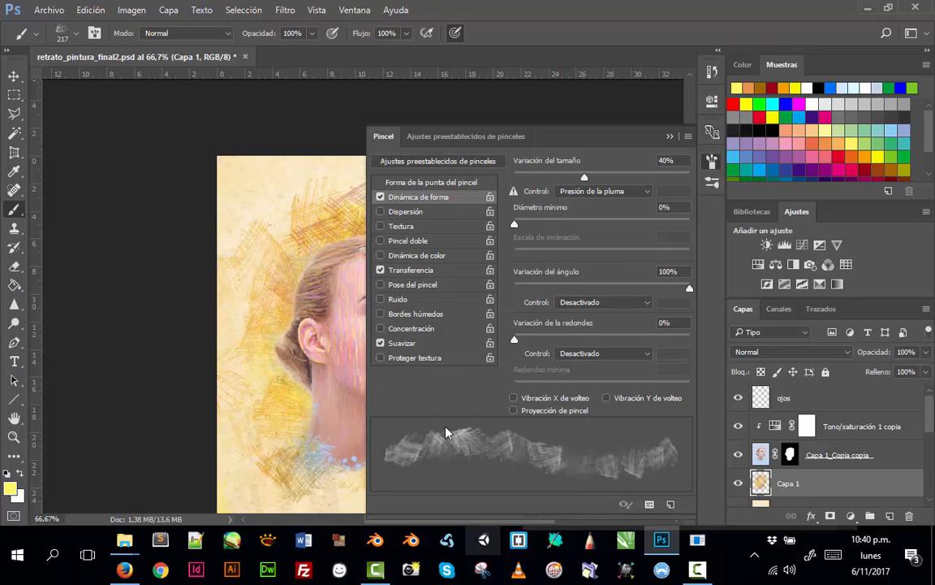
pyautogui.click(452, 161)
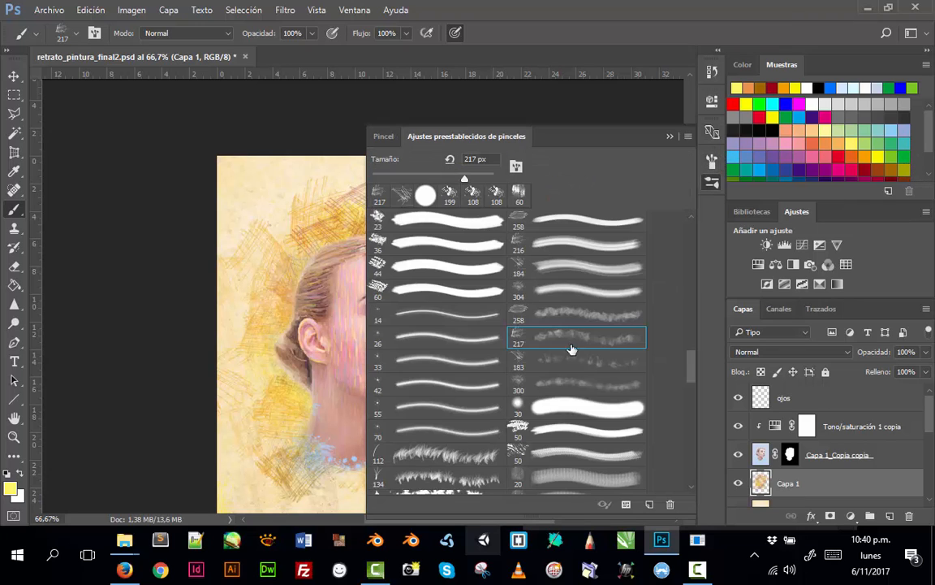
pyautogui.scroll(-10, 584, 400)
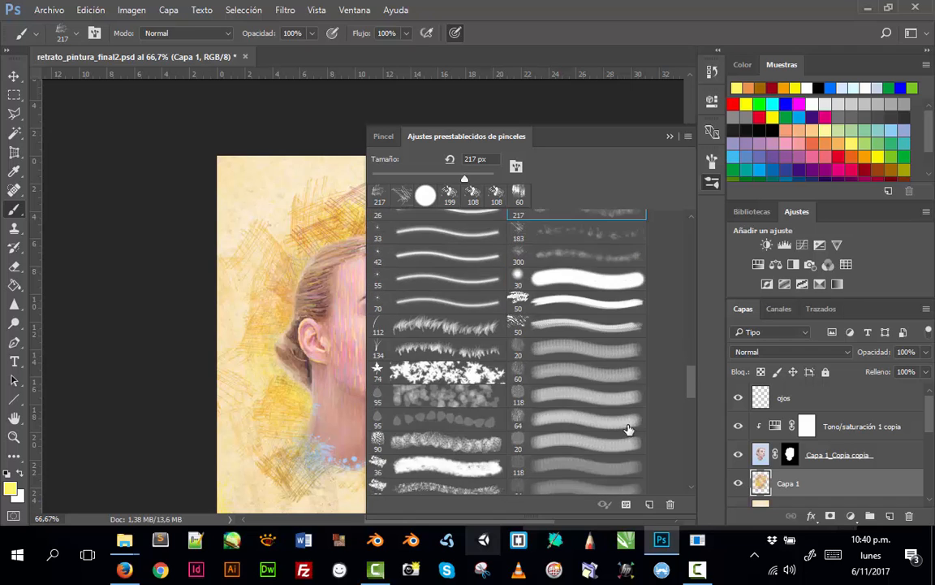
pyautogui.scroll(-5, 645, 463)
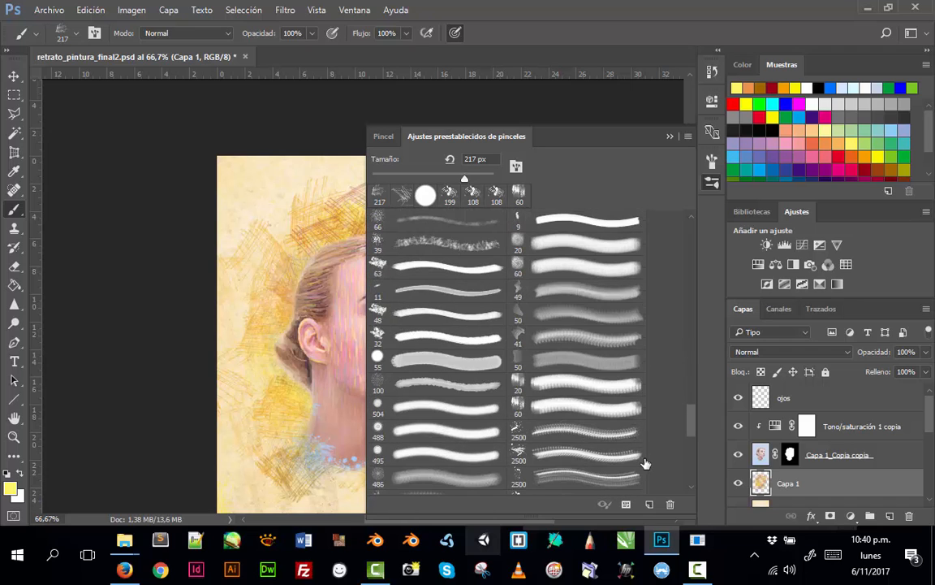
pyautogui.click(565, 429)
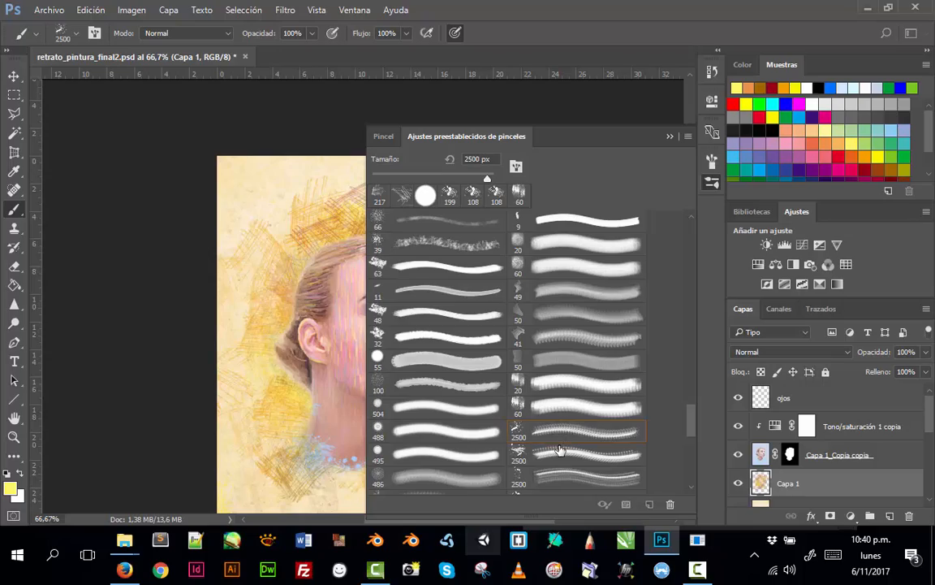
# Switch to the second 2500 px splatter preset and reduce it to 354 px, undoing the oversized yellow test stamps.
pyautogui.click(312, 328)
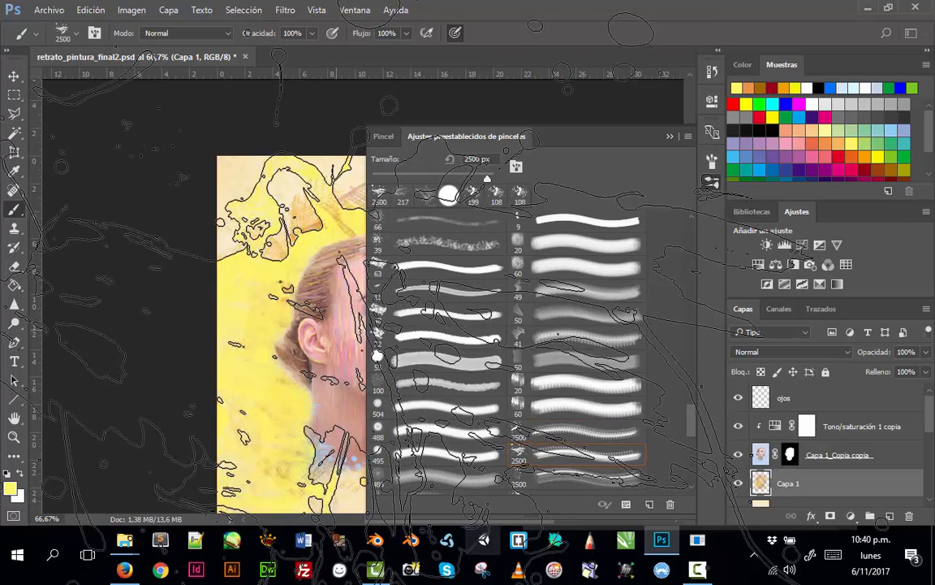
pyautogui.click(669, 138)
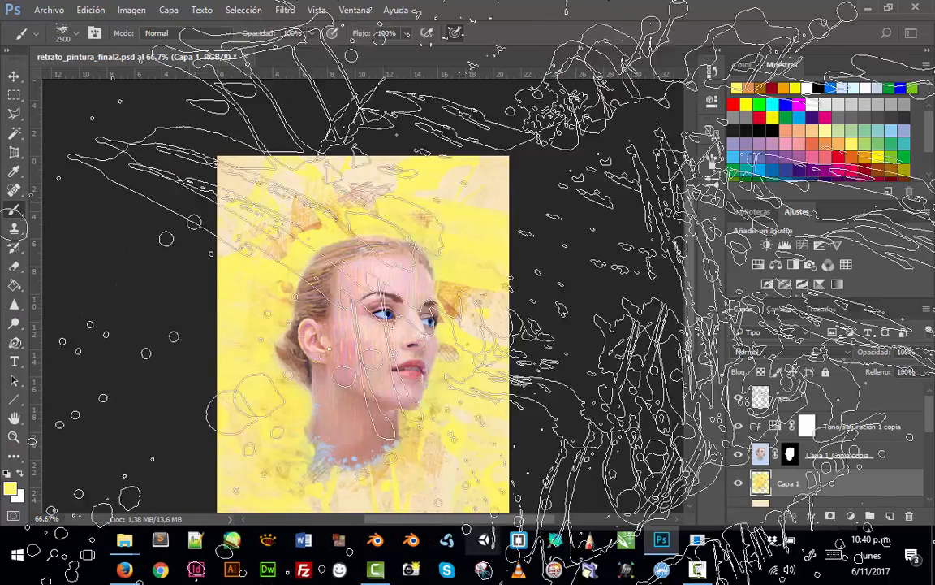
pyautogui.hotkey('ctrl', 'z')
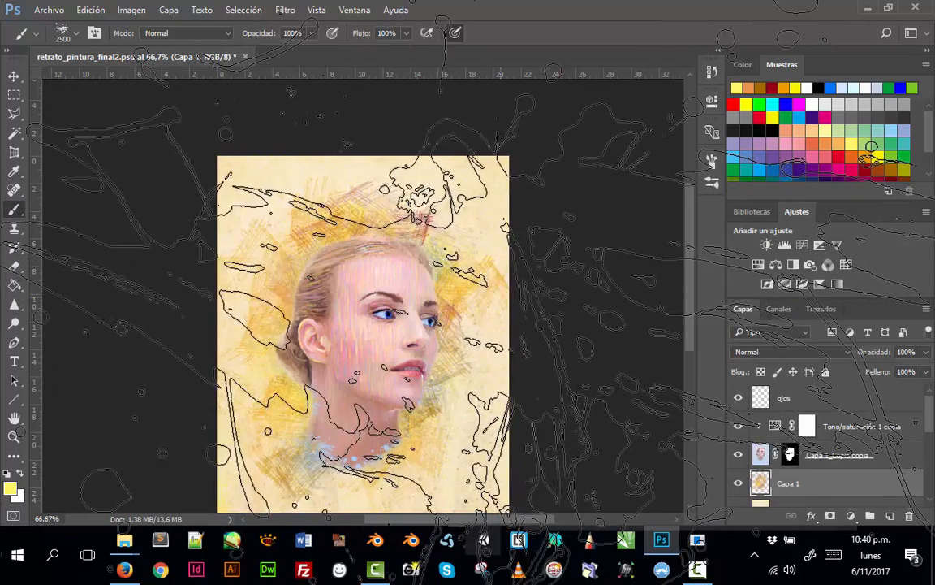
pyautogui.rightClick(466, 309)
pyautogui.moveTo(609, 334)
pyautogui.mouseDown()
pyautogui.moveTo(557, 333)
pyautogui.moveTo(600, 339)
pyautogui.mouseUp()
# Set size jitter 21% with control off, minimum diameter 15% and angle jitter 23%, and enable Transfer with 100% opacity and 90% flow jitter.
pyautogui.click(713, 159)
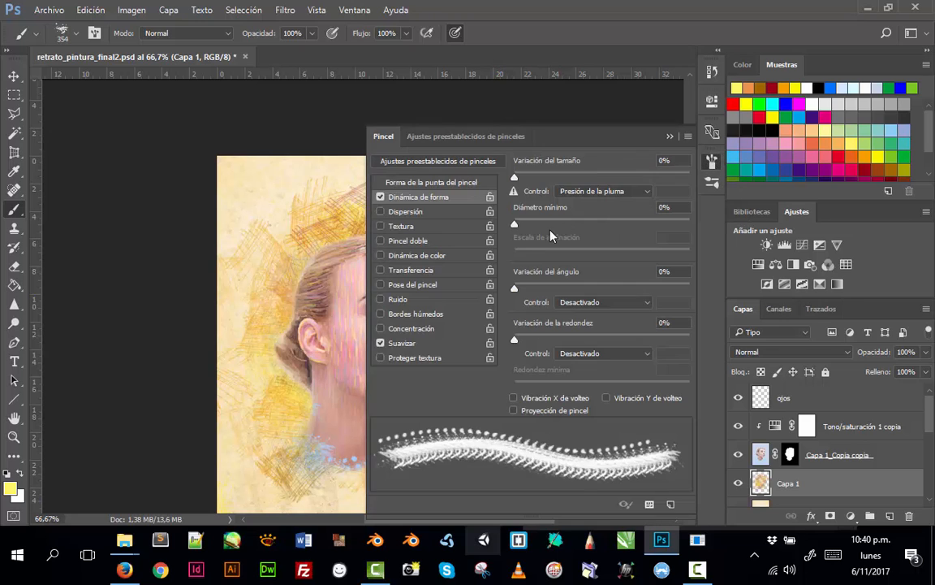
pyautogui.click(593, 195)
pyautogui.click(589, 207)
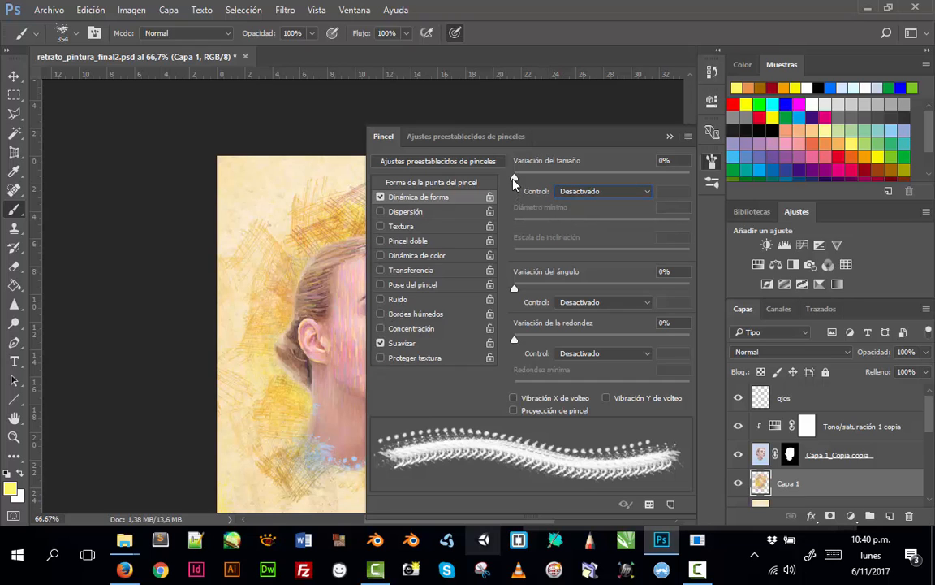
pyautogui.moveTo(514, 177); pyautogui.dragTo(552, 177)
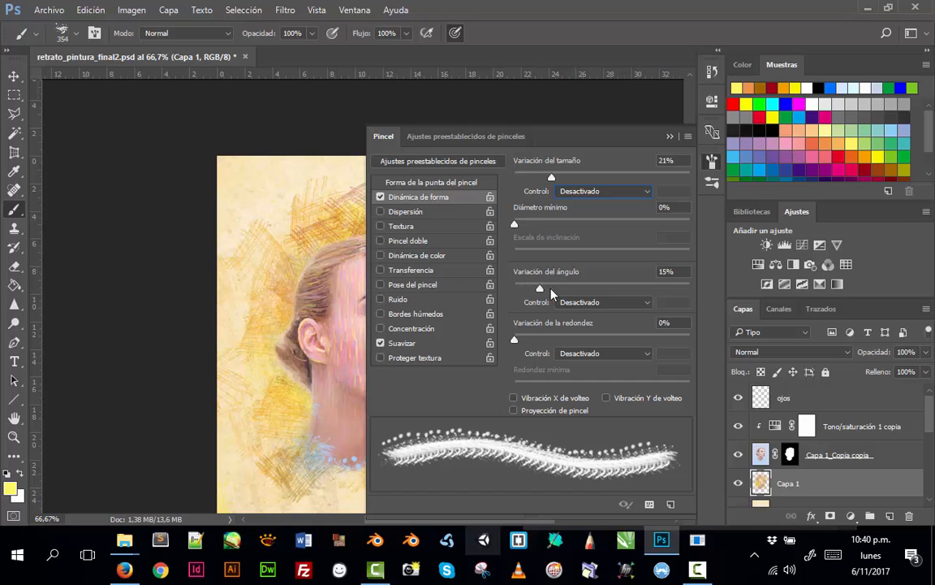
pyautogui.moveTo(551, 293); pyautogui.dragTo(556, 291)
pyautogui.moveTo(515, 226); pyautogui.dragTo(542, 226)
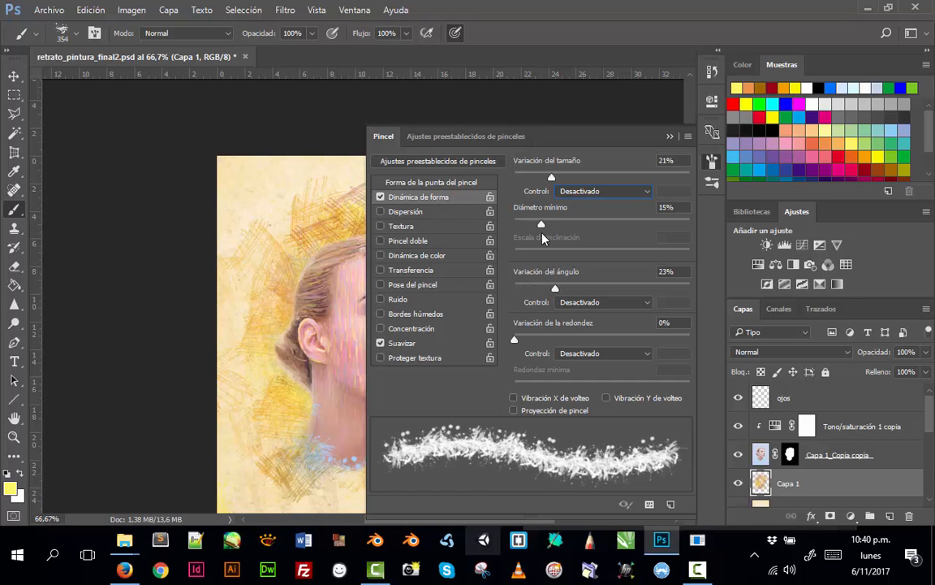
pyautogui.click(399, 274)
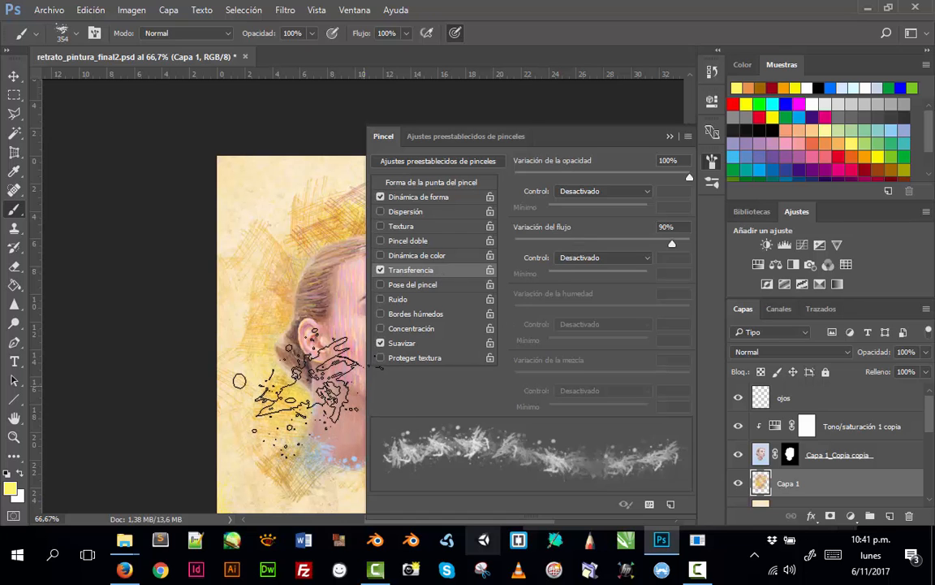
pyautogui.click(669, 137)
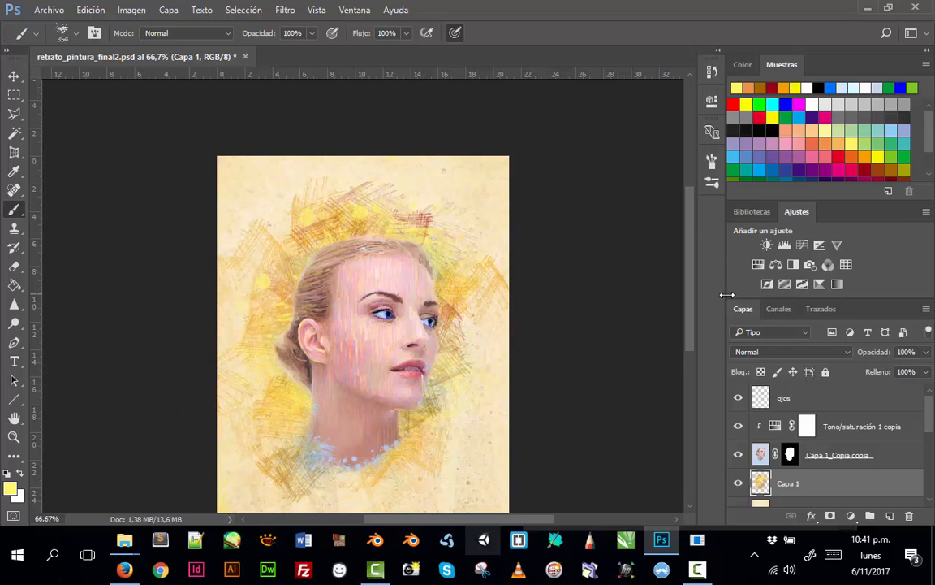
# Stamp orange splatters beside the forehead and around the lower neck and shoulder on Capa 1.
pyautogui.click(868, 154)
pyautogui.click(440, 295)
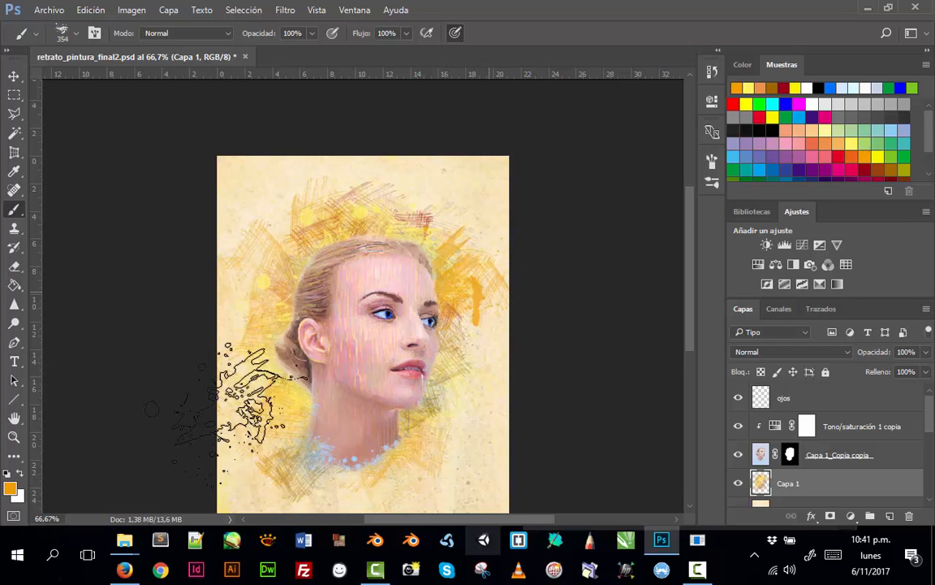
pyautogui.click(308, 435)
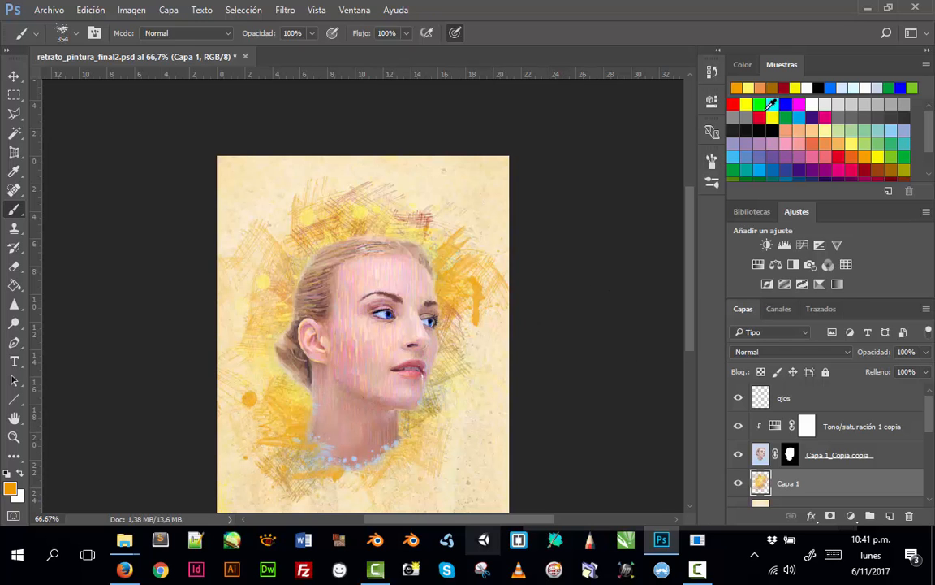
# Stamp violet and darker purple splatters around the jaw, neck and head on Capa 1, undoing the one above the hair.
pyautogui.click(807, 162)
pyautogui.click(390, 386)
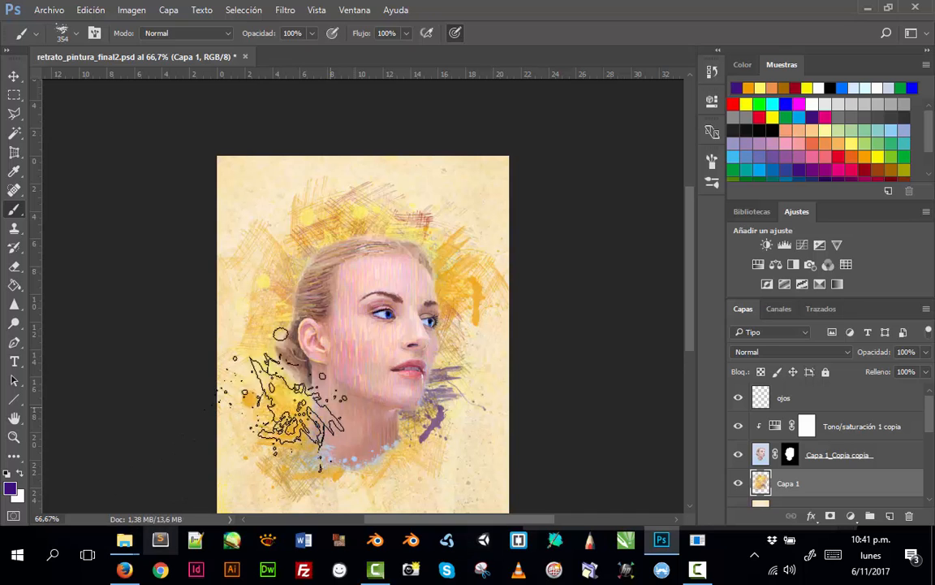
pyautogui.click(296, 376)
pyautogui.click(325, 198)
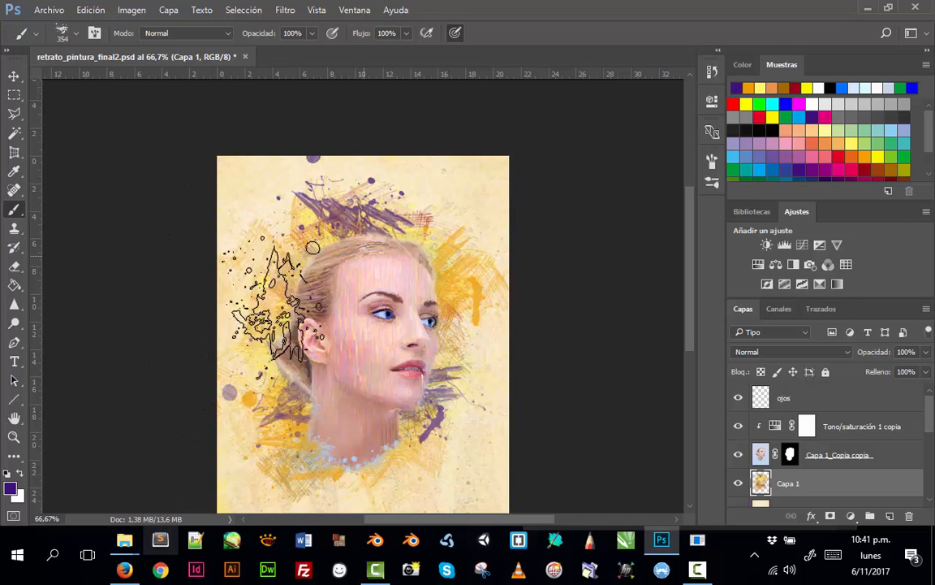
pyautogui.hotkey('ctrl', 'z')
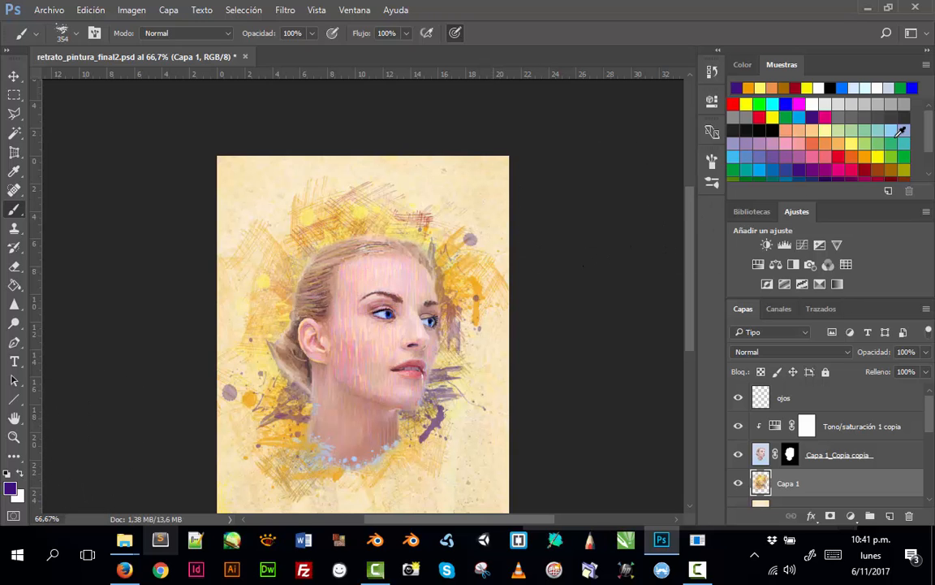
pyautogui.scroll(-3, 897, 138)
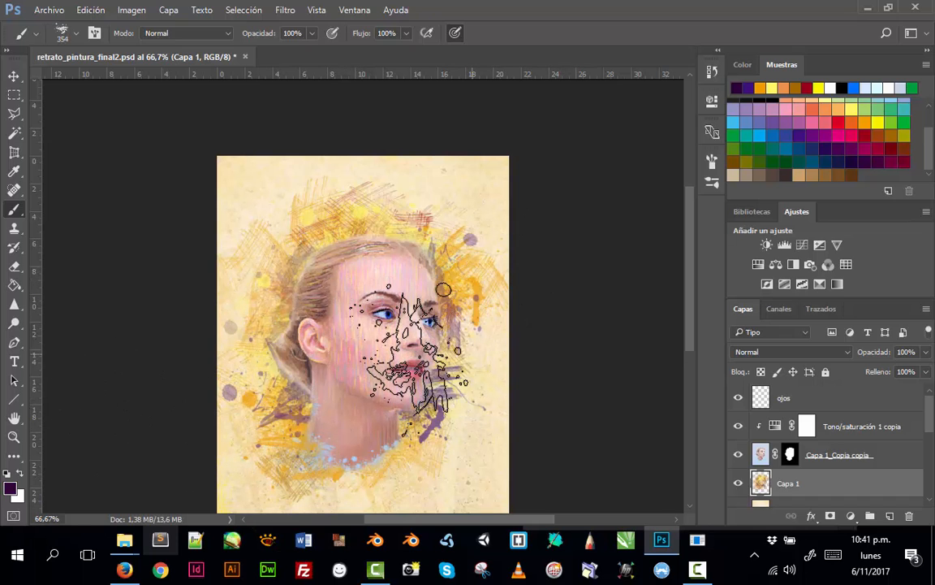
# Activate the Eraser for the brushwork around the hair on Capa 1.
pyautogui.press('z')
pyautogui.moveTo(318, 291); pyautogui.dragTo(365, 342)
pyautogui.moveTo(341, 299); pyautogui.dragTo(229, 231)
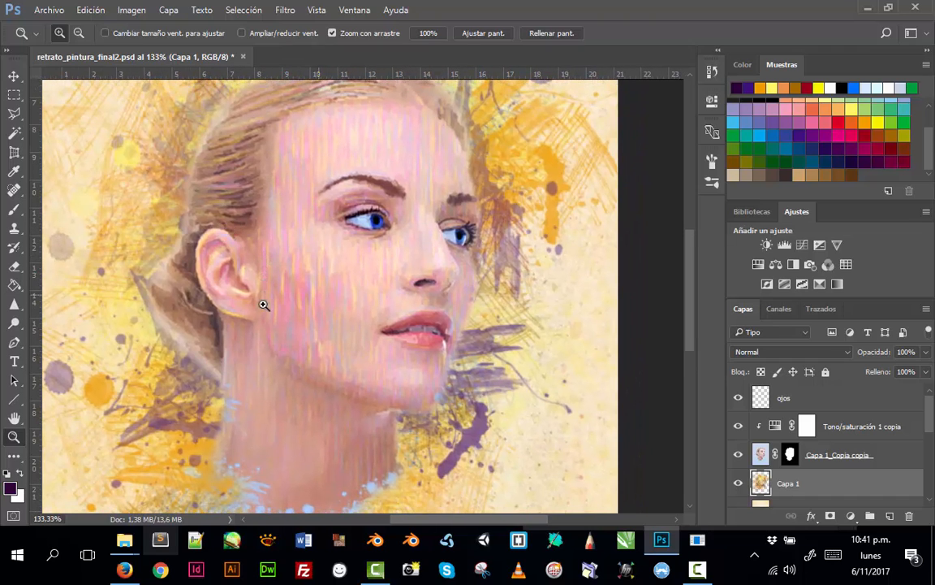
pyautogui.moveTo(243, 345); pyautogui.dragTo(363, 424)
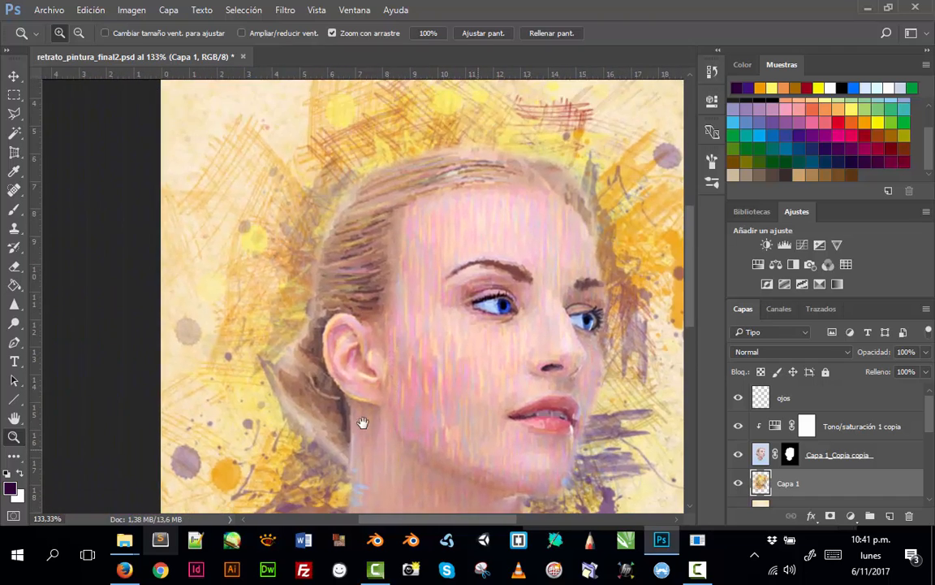
pyautogui.moveTo(422, 221); pyautogui.dragTo(339, 298)
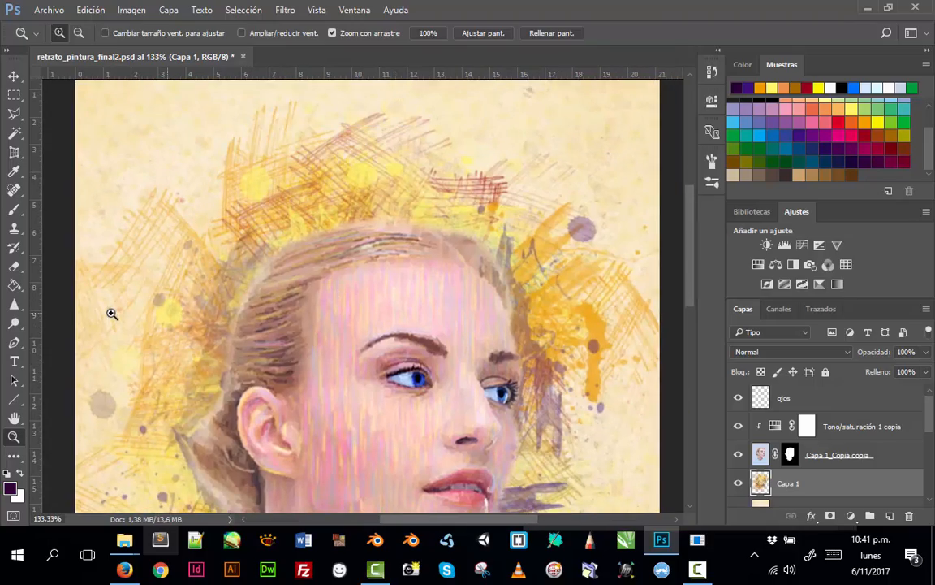
pyautogui.press('b')
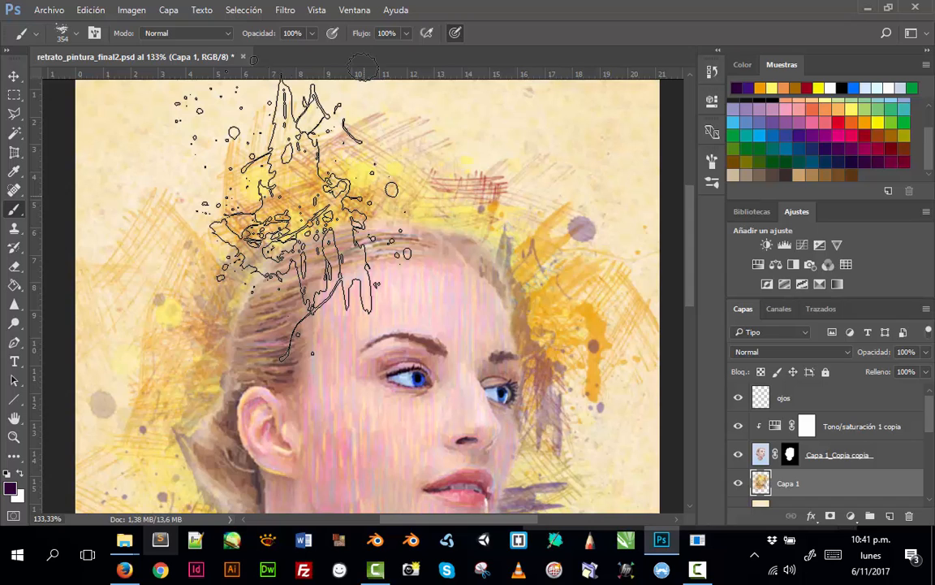
pyautogui.press('e')
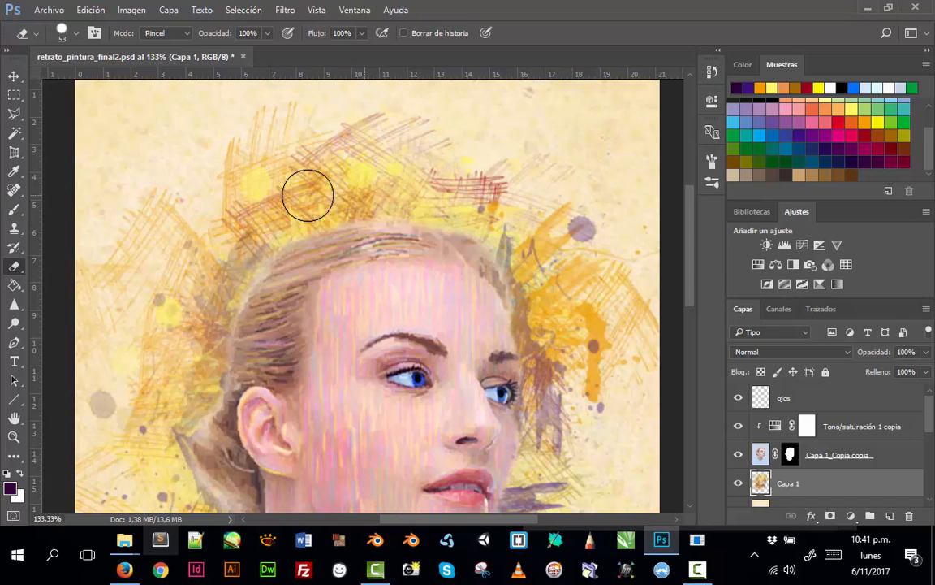
# Give the Eraser the last 2500 px splatter preset, listed after the 1797 px one.
pyautogui.click(712, 165)
pyautogui.click(415, 182)
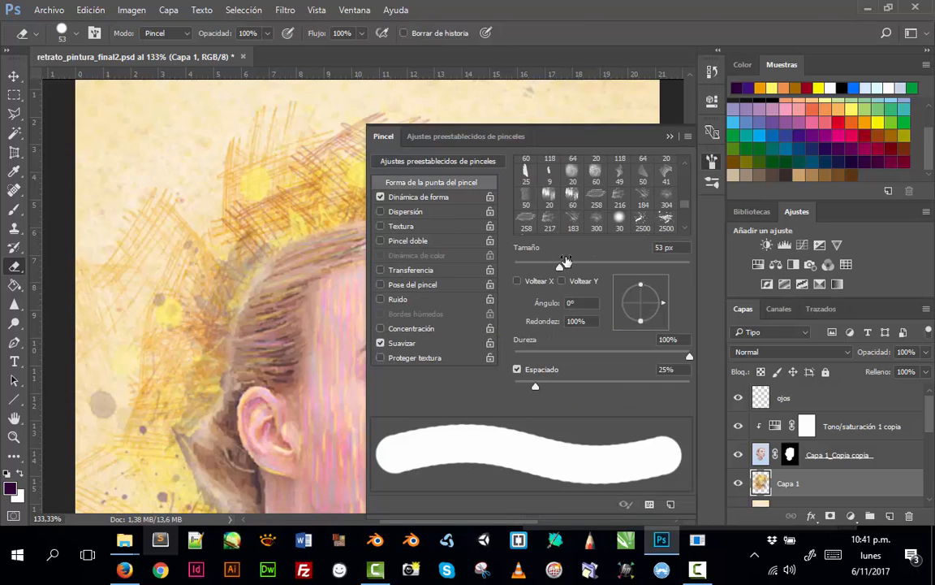
pyautogui.click(666, 219)
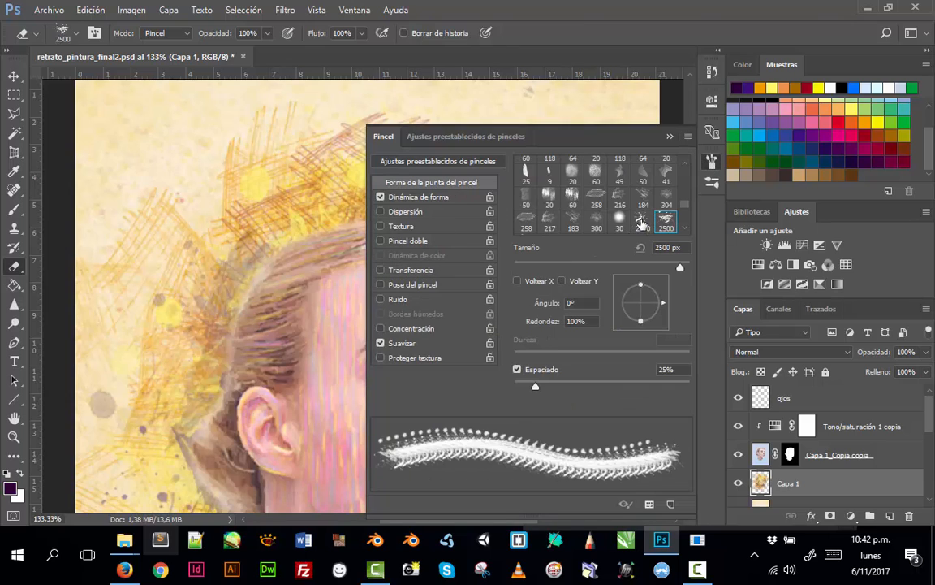
pyautogui.click(472, 166)
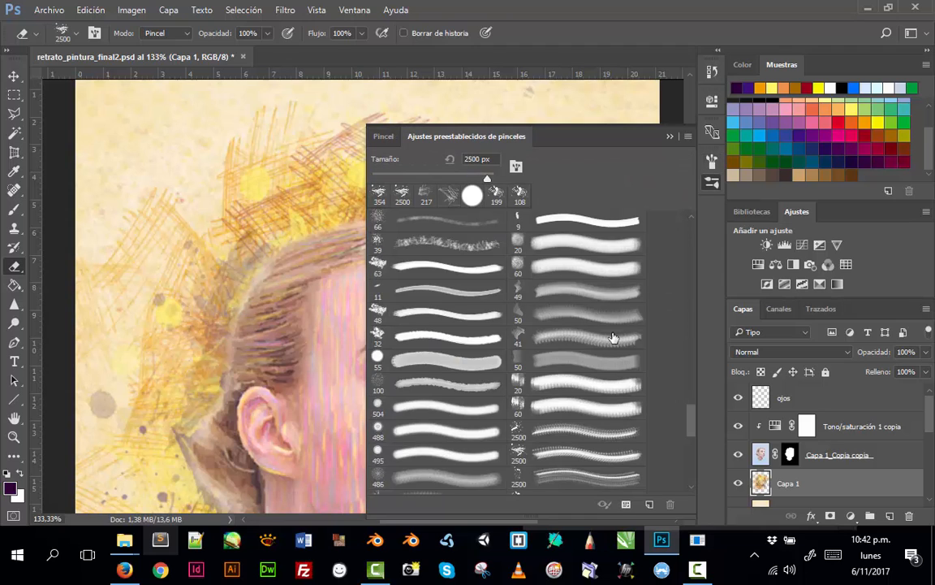
pyautogui.scroll(-5, 609, 374)
pyautogui.scroll(-5, 601, 426)
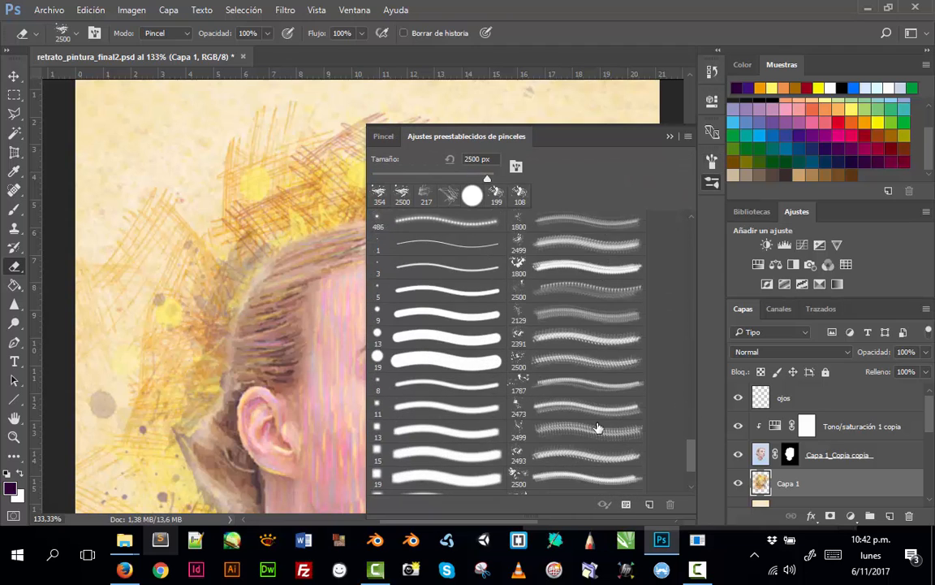
pyautogui.click(543, 432)
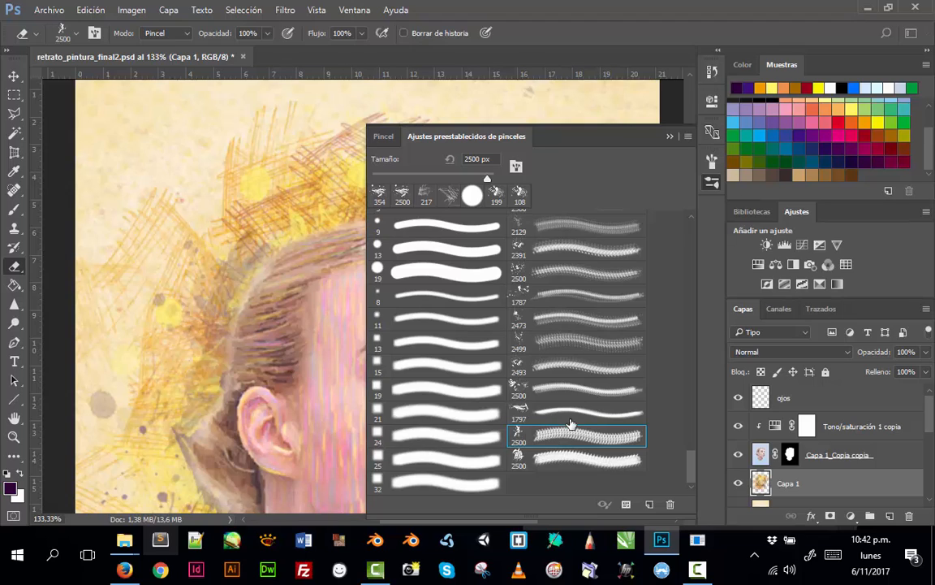
pyautogui.click(559, 462)
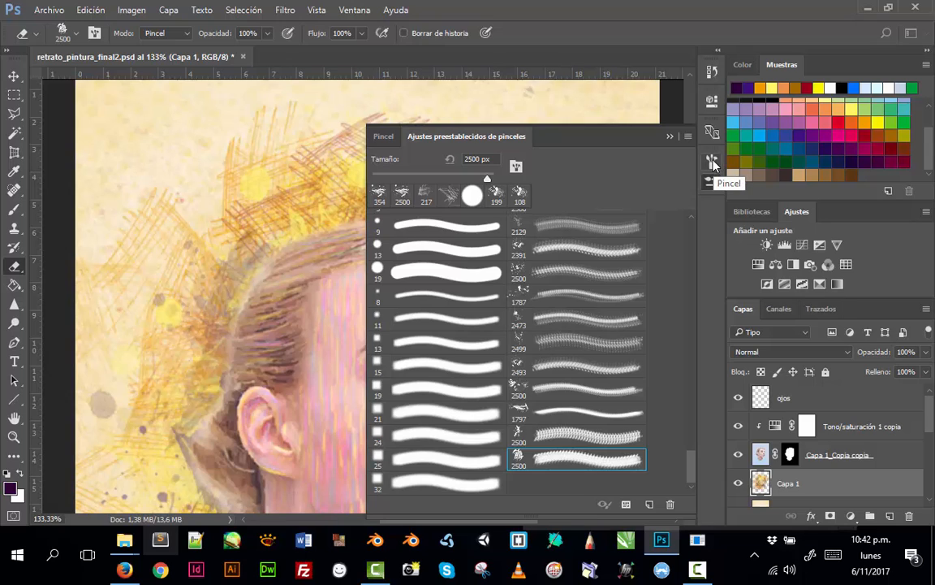
# Enable Transfer for the eraser tip and set its size jitter to 9%, angle jitter to 34% and spacing to 62%.
pyautogui.click(383, 136)
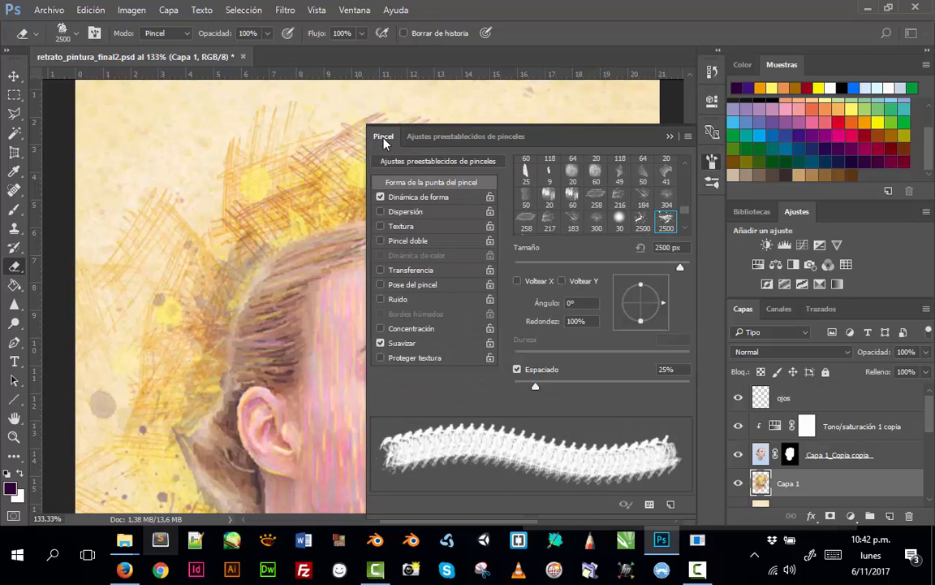
pyautogui.click(401, 197)
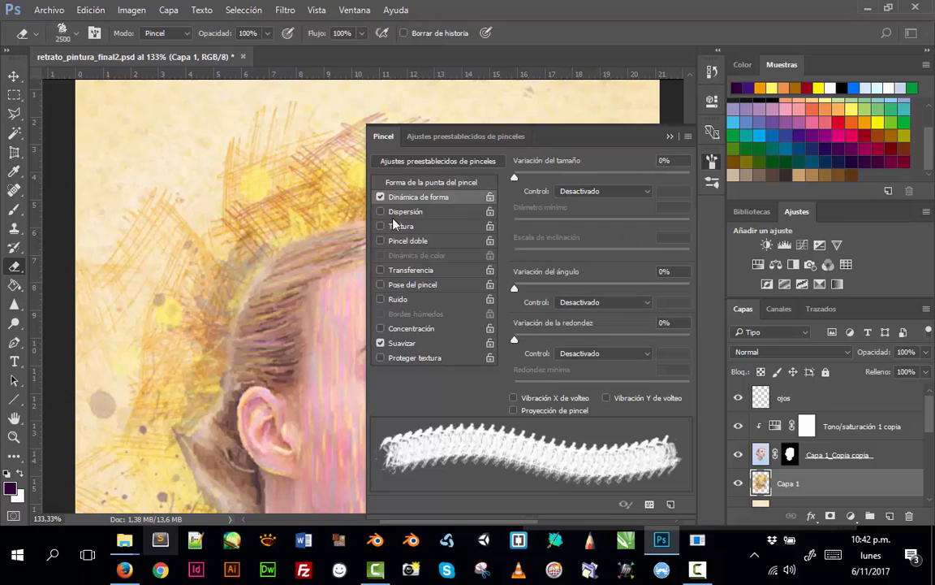
pyautogui.click(392, 274)
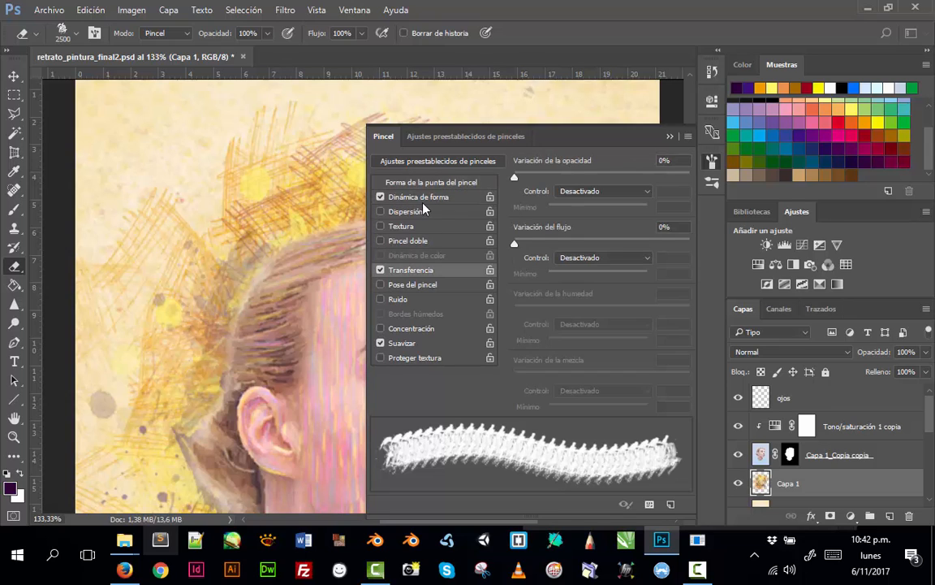
pyautogui.click(479, 197)
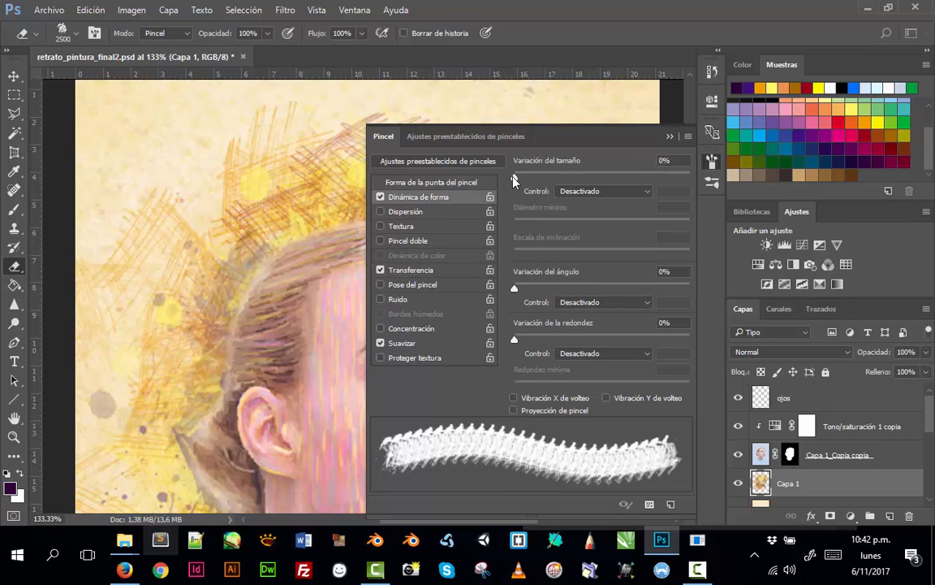
pyautogui.moveTo(513, 177); pyautogui.dragTo(530, 178)
pyautogui.moveTo(513, 289); pyautogui.dragTo(574, 290)
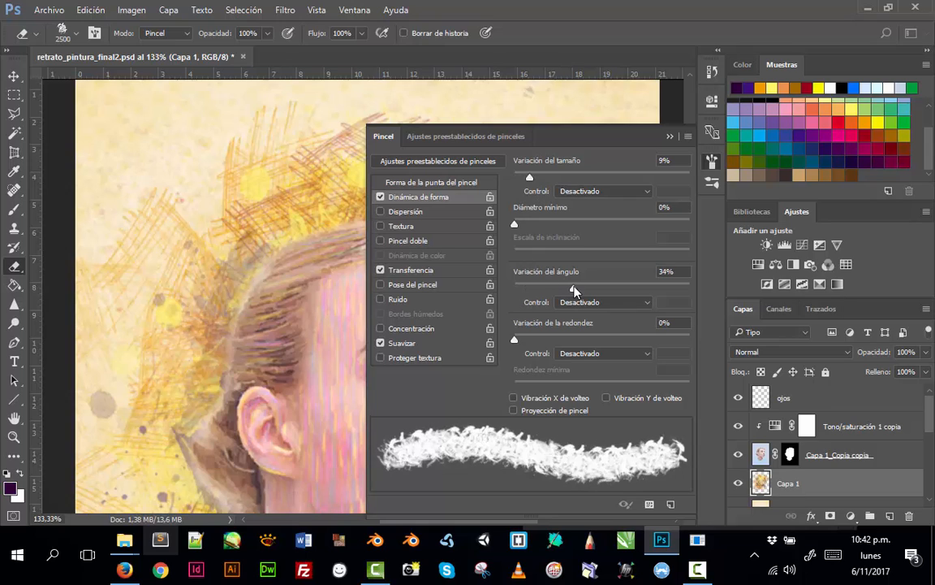
pyautogui.click(422, 182)
pyautogui.moveTo(582, 399)
pyautogui.mouseDown()
pyautogui.moveTo(605, 397)
pyautogui.moveTo(568, 396)
pyautogui.mouseUp()
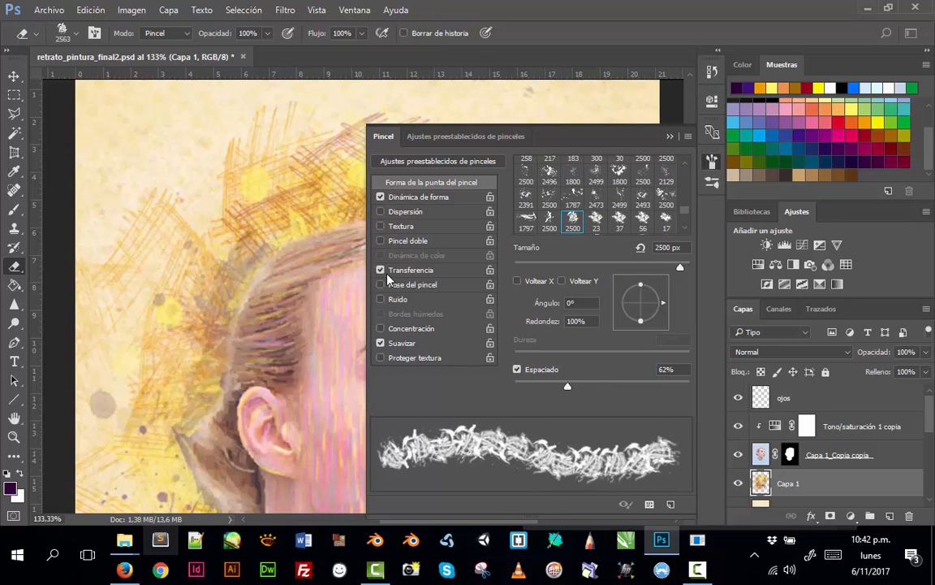
# Set the textured eraser to 202 px and erase the outer hatching beside and above the hair on Capa 1.
pyautogui.rightClick(193, 154)
pyautogui.moveTo(357, 195); pyautogui.dragTo(318, 193)
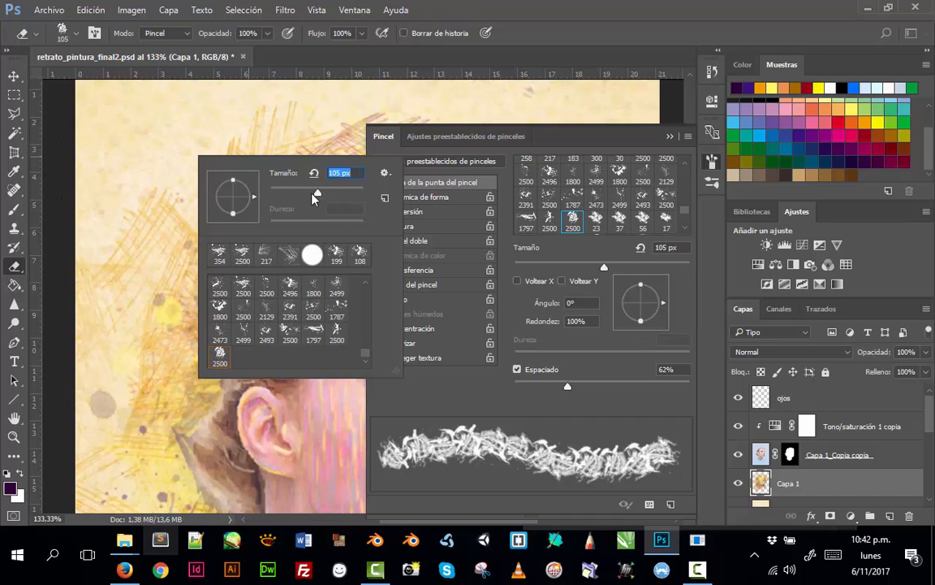
pyautogui.moveTo(331, 200); pyautogui.dragTo(341, 197)
pyautogui.moveTo(216, 136)
pyautogui.mouseDown()
pyautogui.moveTo(163, 212)
pyautogui.moveTo(5, 292)
pyautogui.mouseUp()
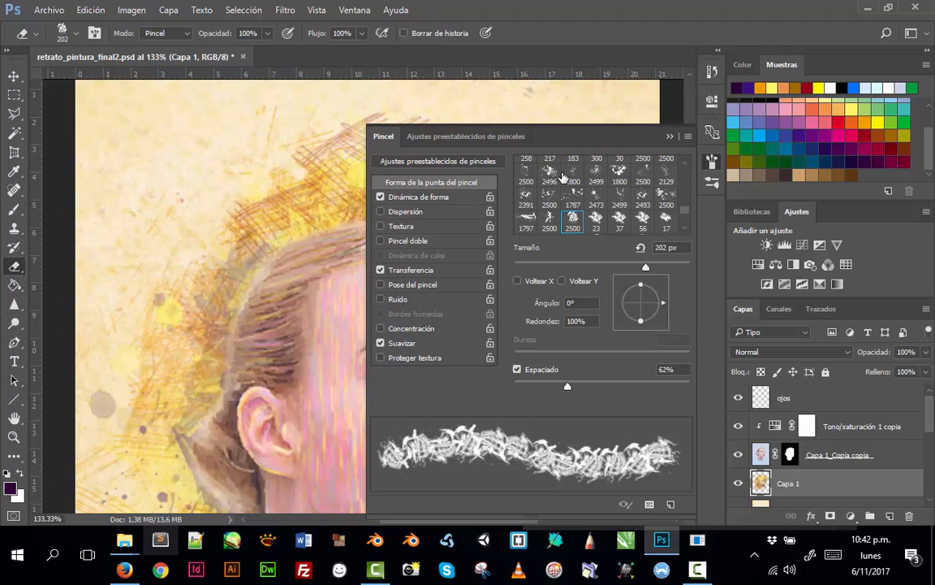
pyautogui.click(671, 138)
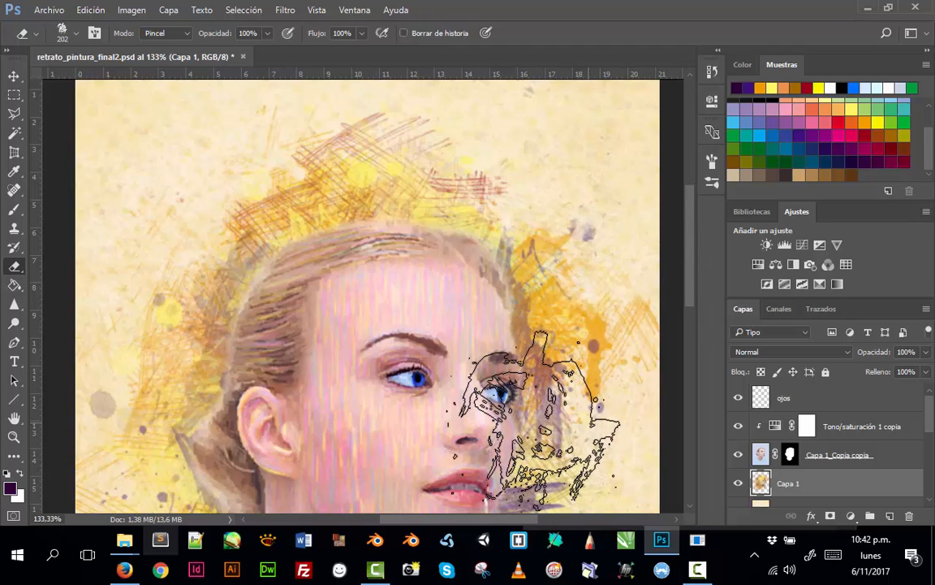
# Save retrato_pintura_final2.psd with the roughened brushwork around the whole portrait in view.
pyautogui.hotkey('ctrl', '-')
pyautogui.hotkey('ctrl', '-')
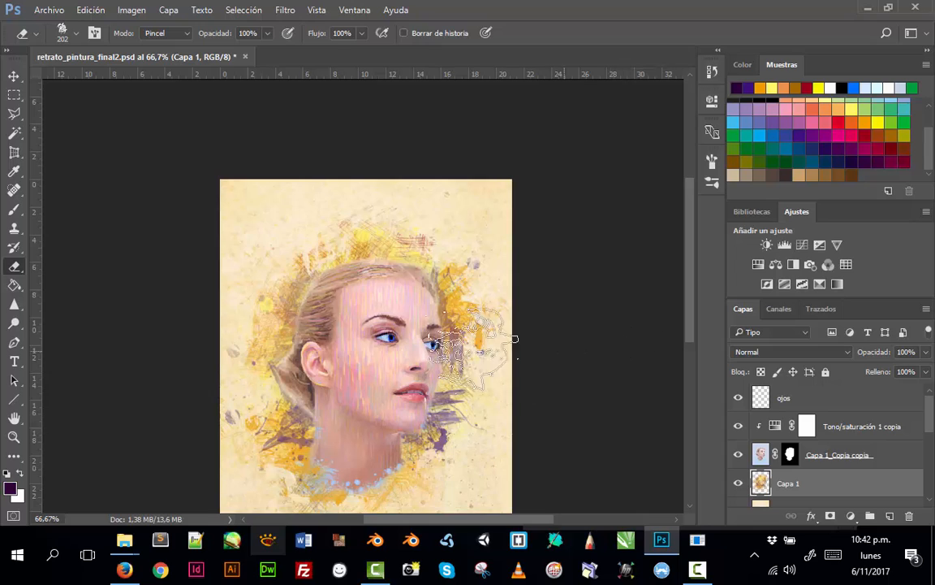
pyautogui.moveTo(405, 307); pyautogui.dragTo(349, 238)
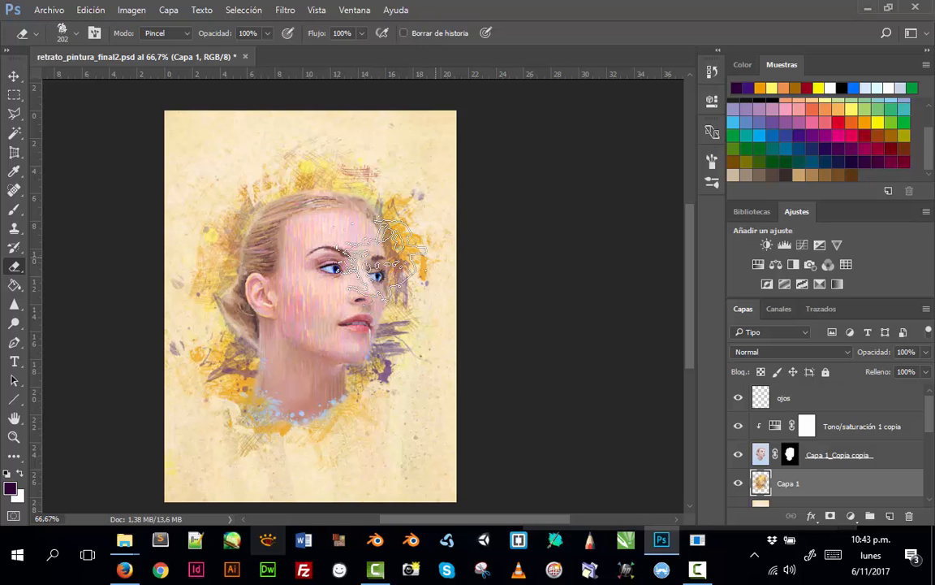
pyautogui.hotkey('ctrl', 's')
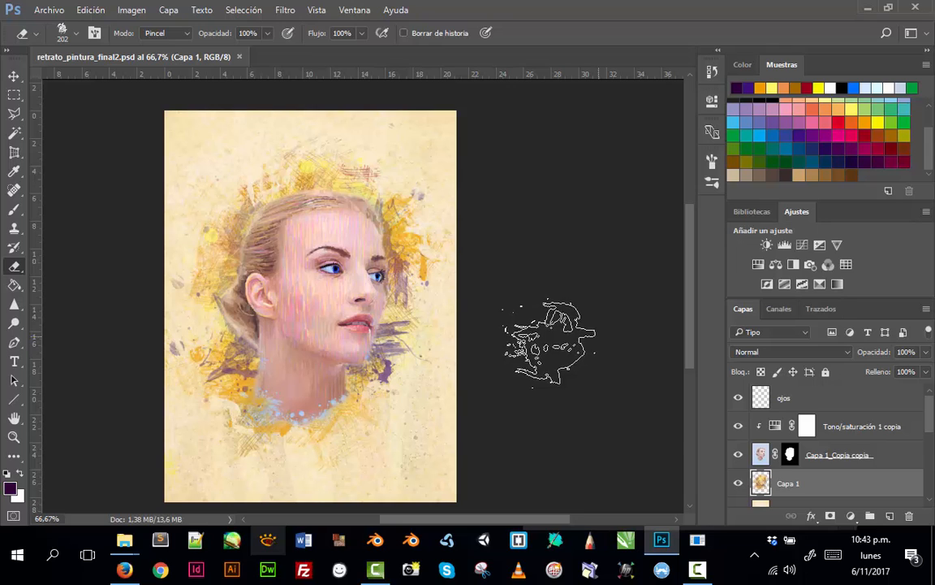
# Refine the layer mask of Capa 1_Copia copia with an edge-detection radius of 23 px and a feather of 0 px.
pyautogui.doubleClick(789, 455)
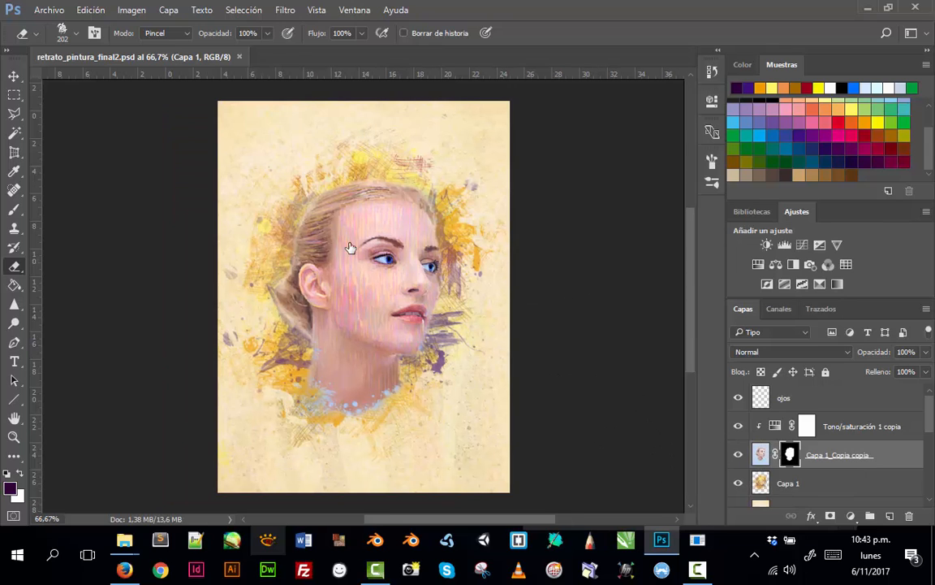
pyautogui.moveTo(289, 212)
pyautogui.mouseDown()
pyautogui.moveTo(359, 295)
pyautogui.moveTo(299, 221)
pyautogui.mouseUp()
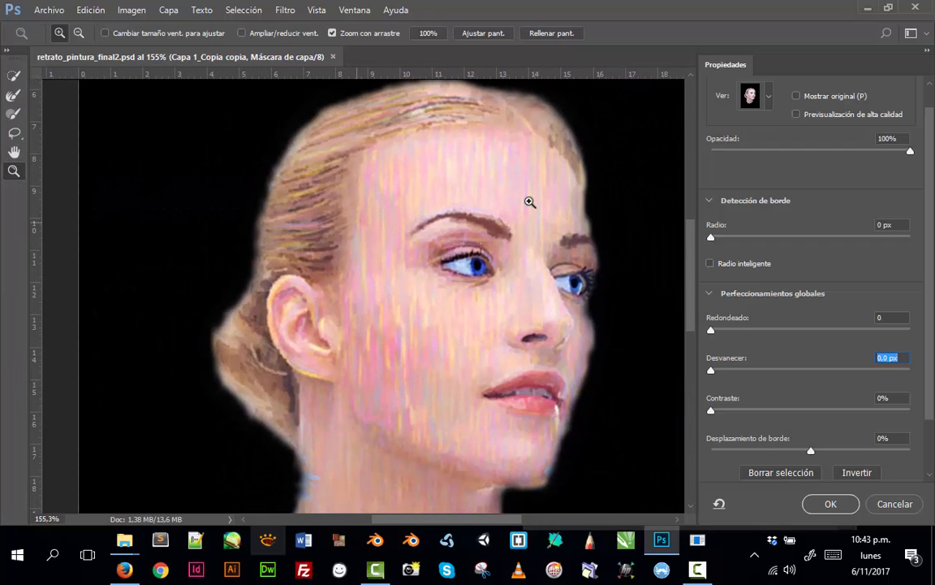
pyautogui.click(713, 331)
pyautogui.moveTo(725, 332); pyautogui.dragTo(709, 329)
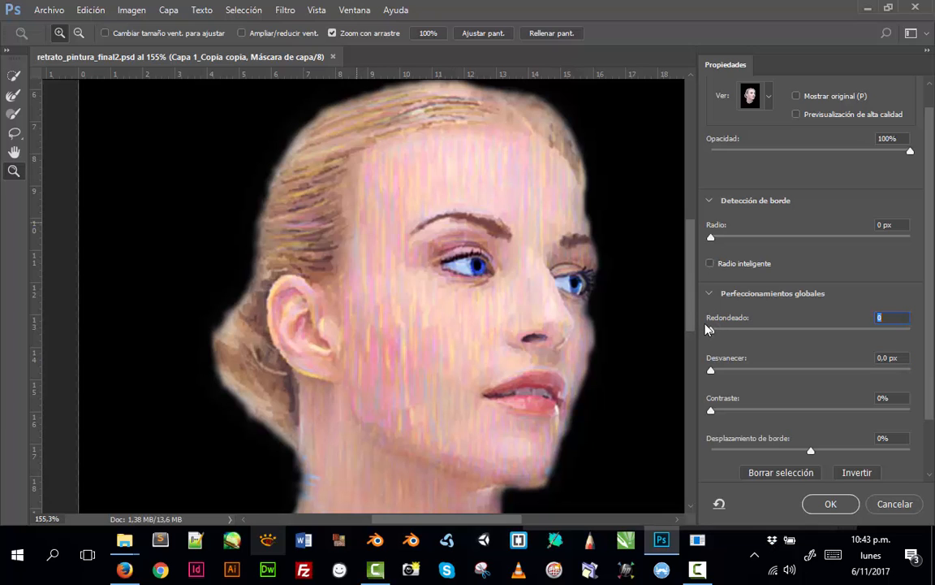
pyautogui.moveTo(712, 238); pyautogui.dragTo(825, 238)
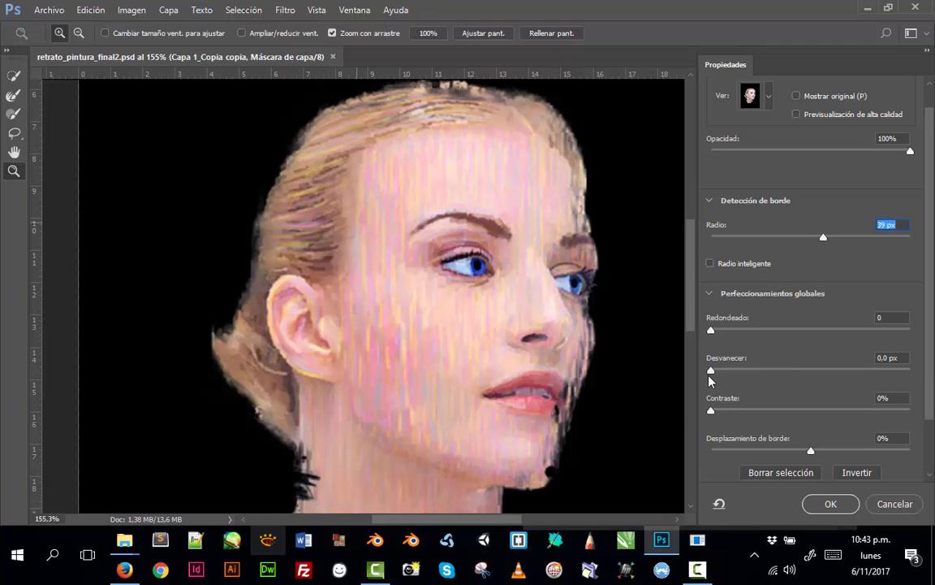
pyautogui.moveTo(710, 371); pyautogui.dragTo(732, 371)
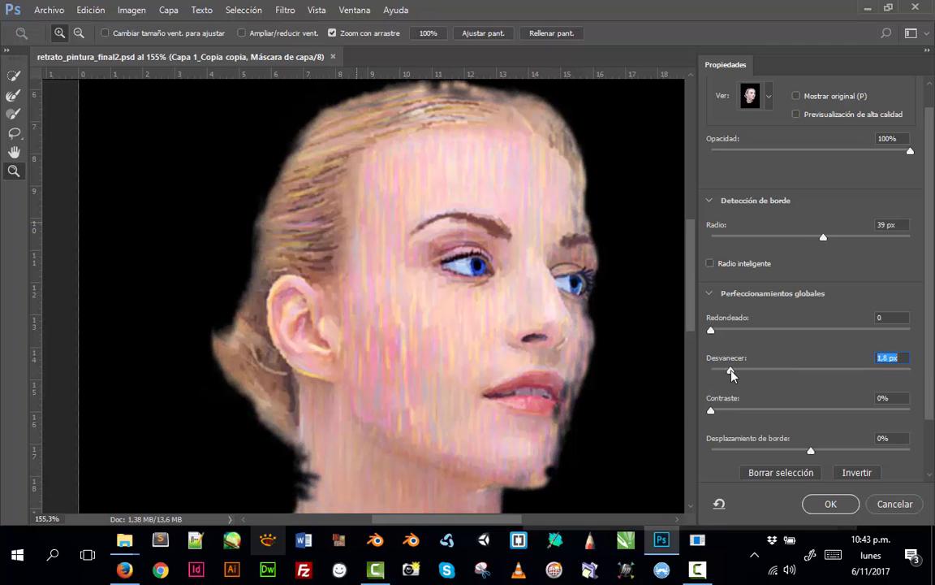
pyautogui.moveTo(821, 238); pyautogui.dragTo(859, 239)
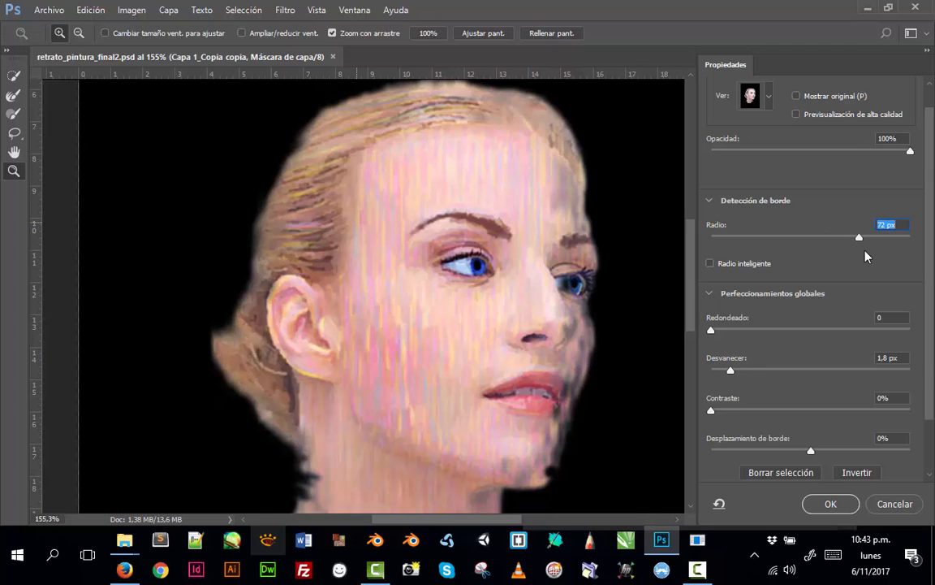
pyautogui.click(799, 238)
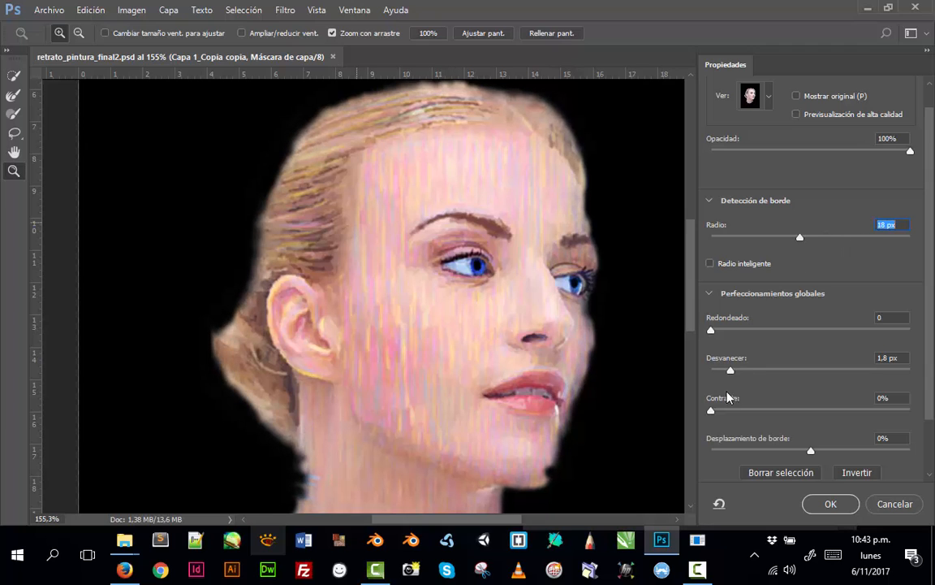
pyautogui.moveTo(729, 371); pyautogui.dragTo(712, 373)
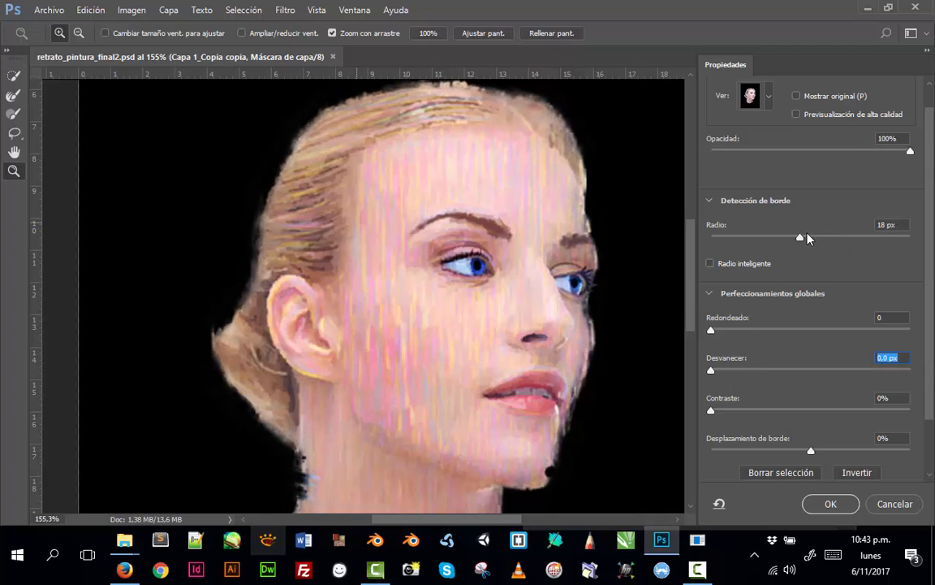
pyautogui.moveTo(801, 238); pyautogui.dragTo(806, 238)
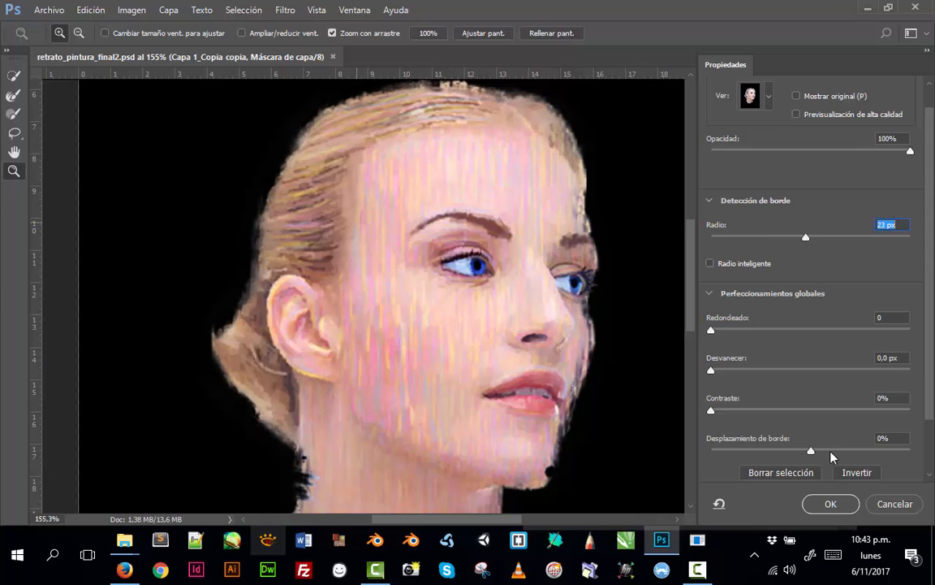
pyautogui.click(831, 504)
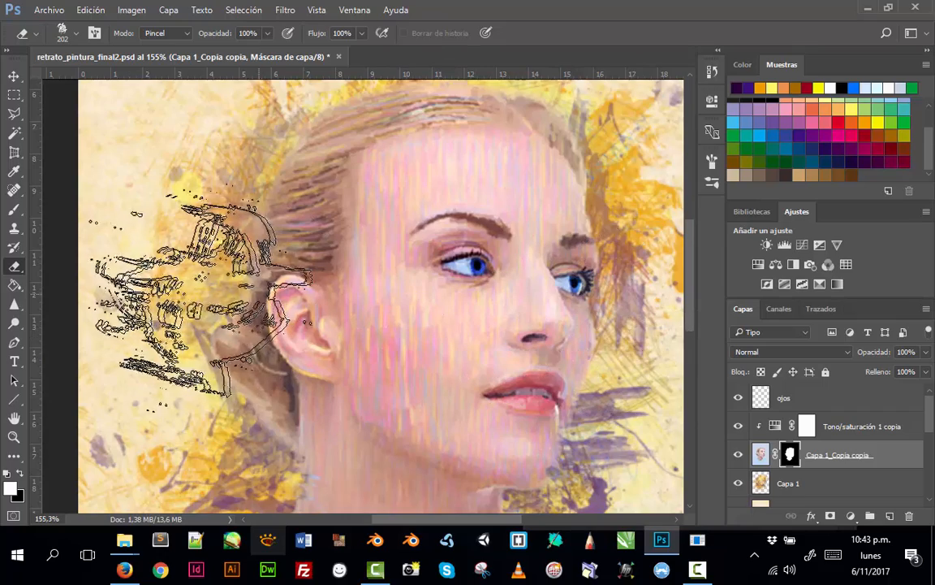
# Refine the portrait's layer mask again with 30% contrast, keeping the feather at 0 px.
pyautogui.doubleClick(788, 457)
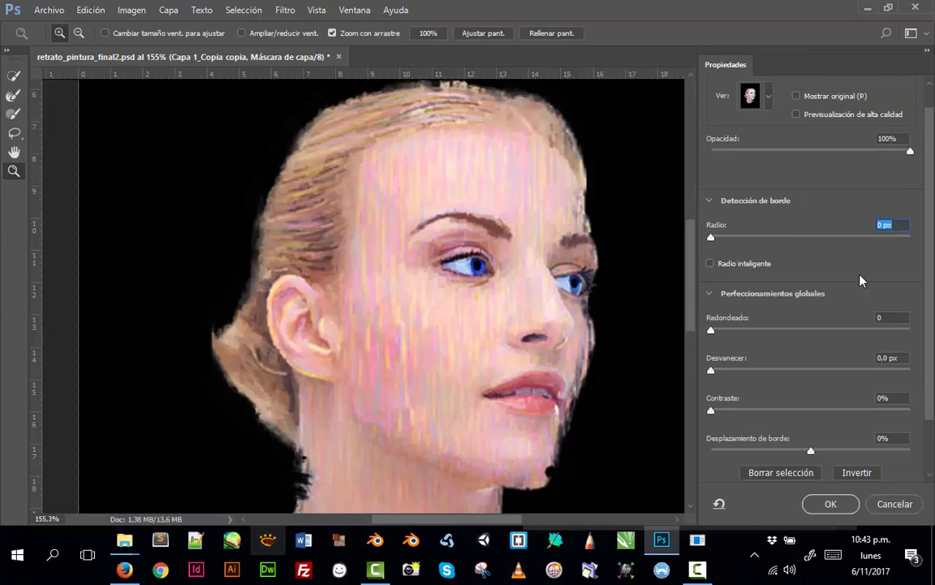
pyautogui.moveTo(712, 375)
pyautogui.mouseDown()
pyautogui.moveTo(825, 375)
pyautogui.moveTo(708, 369)
pyautogui.mouseUp()
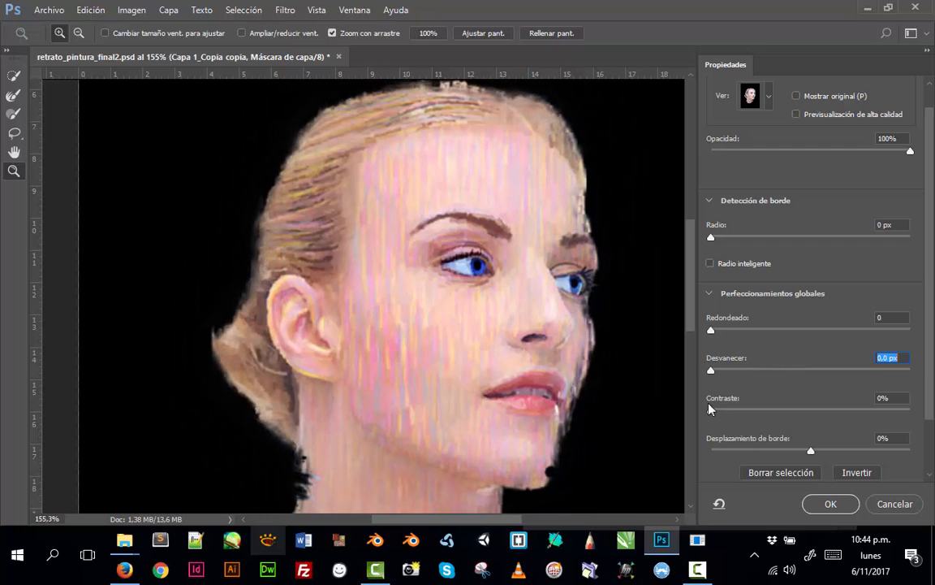
pyautogui.moveTo(710, 410); pyautogui.dragTo(771, 412)
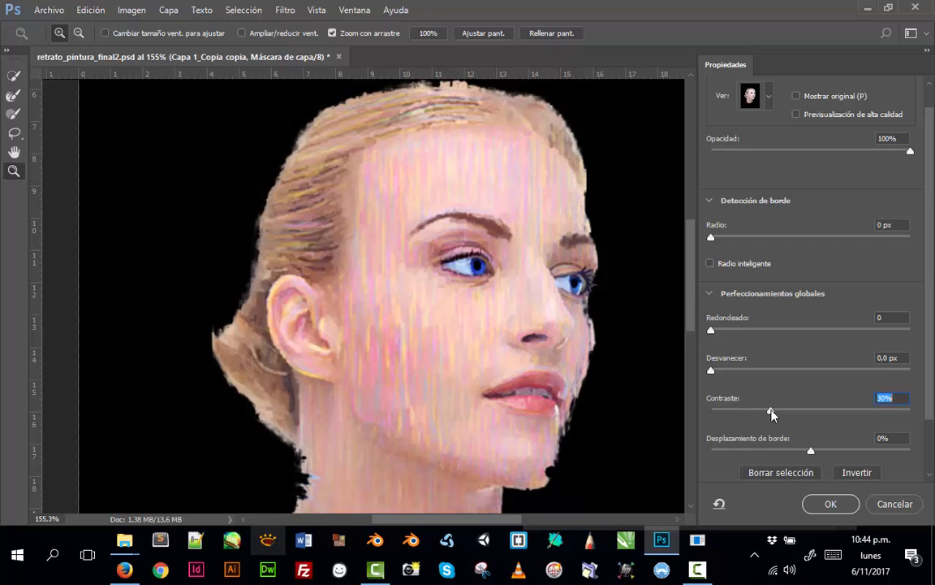
pyautogui.click(816, 507)
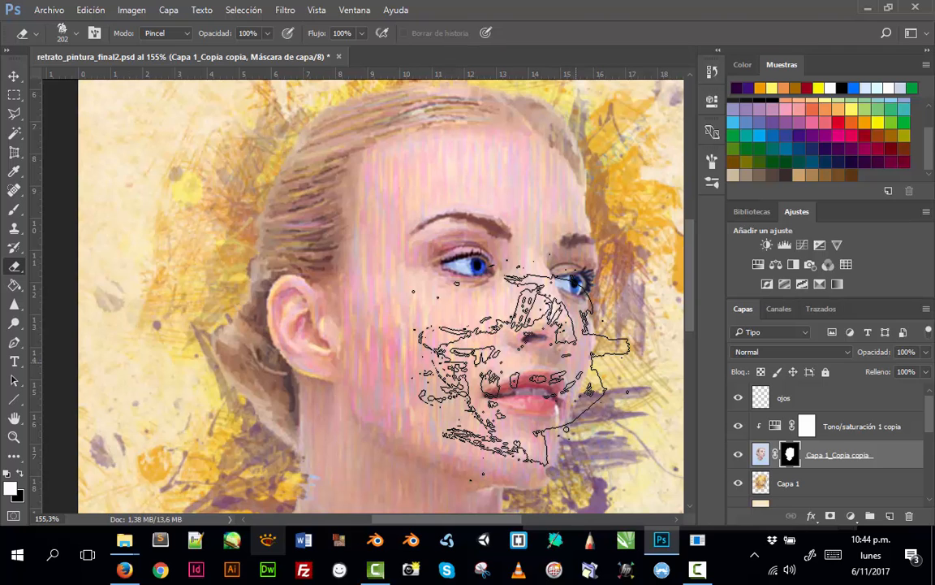
# Save the document with the refined mask of Capa 1_Copia copia.
pyautogui.hotkey('ctrl', '-')
pyautogui.hotkey('ctrl', '-')
pyautogui.hotkey('ctrl', '-')
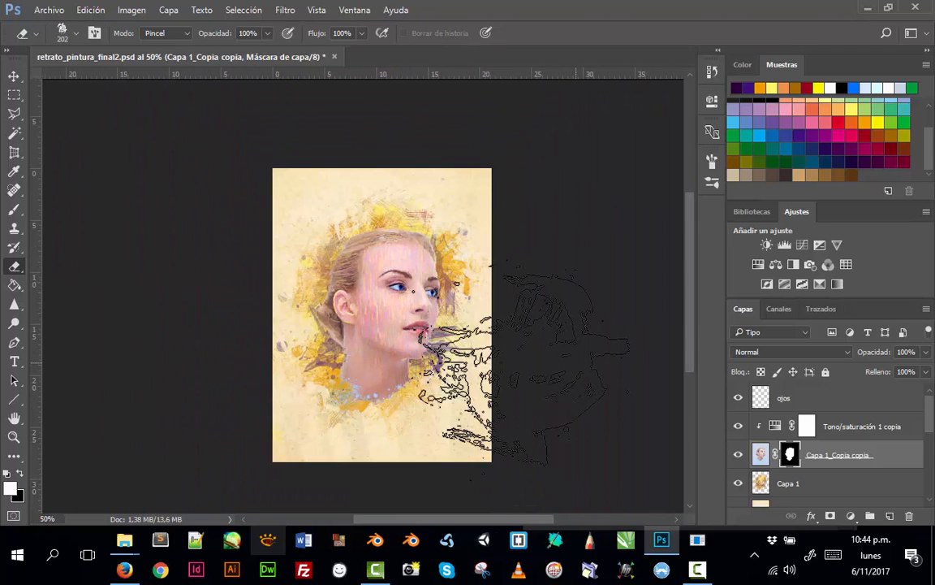
pyautogui.hotkey('ctrl', 's')
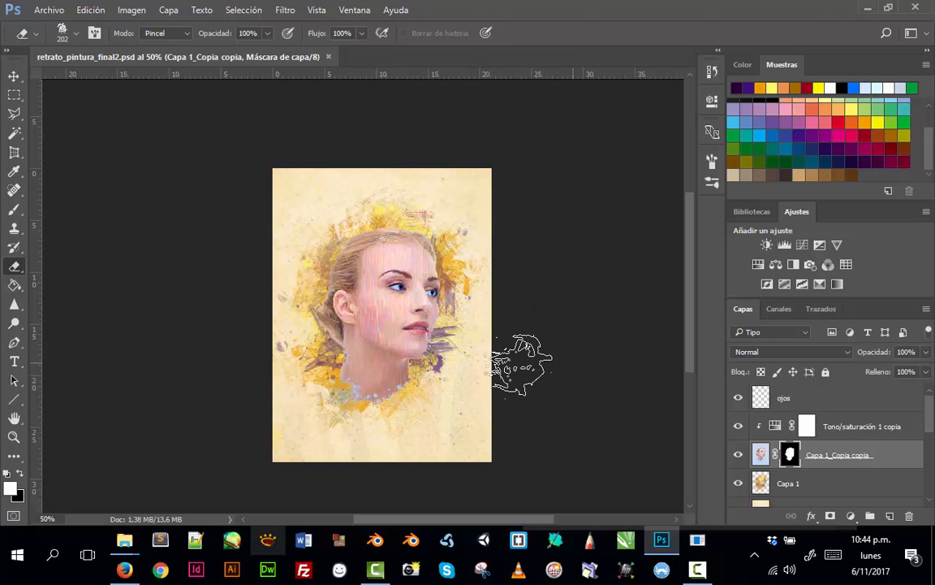